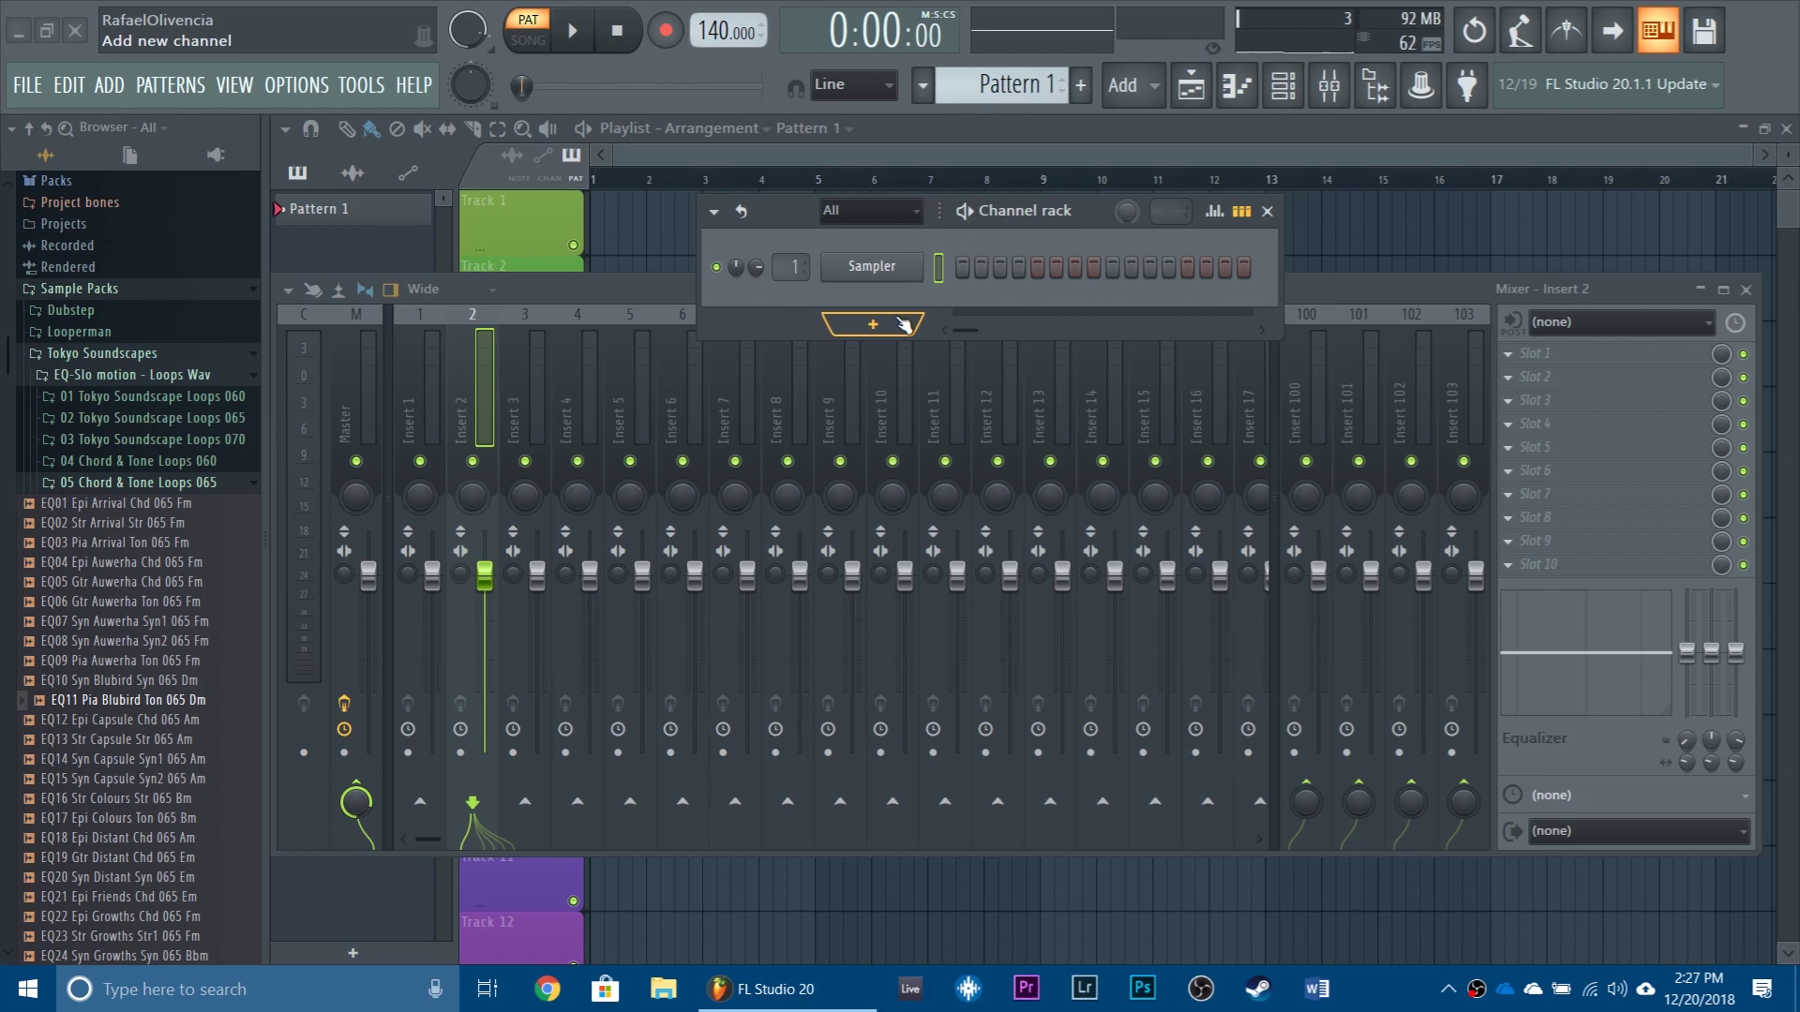
Step: Add a Fruity Granulizer instrument to the channel rack and reposition its window over the mixer
click(904, 324)
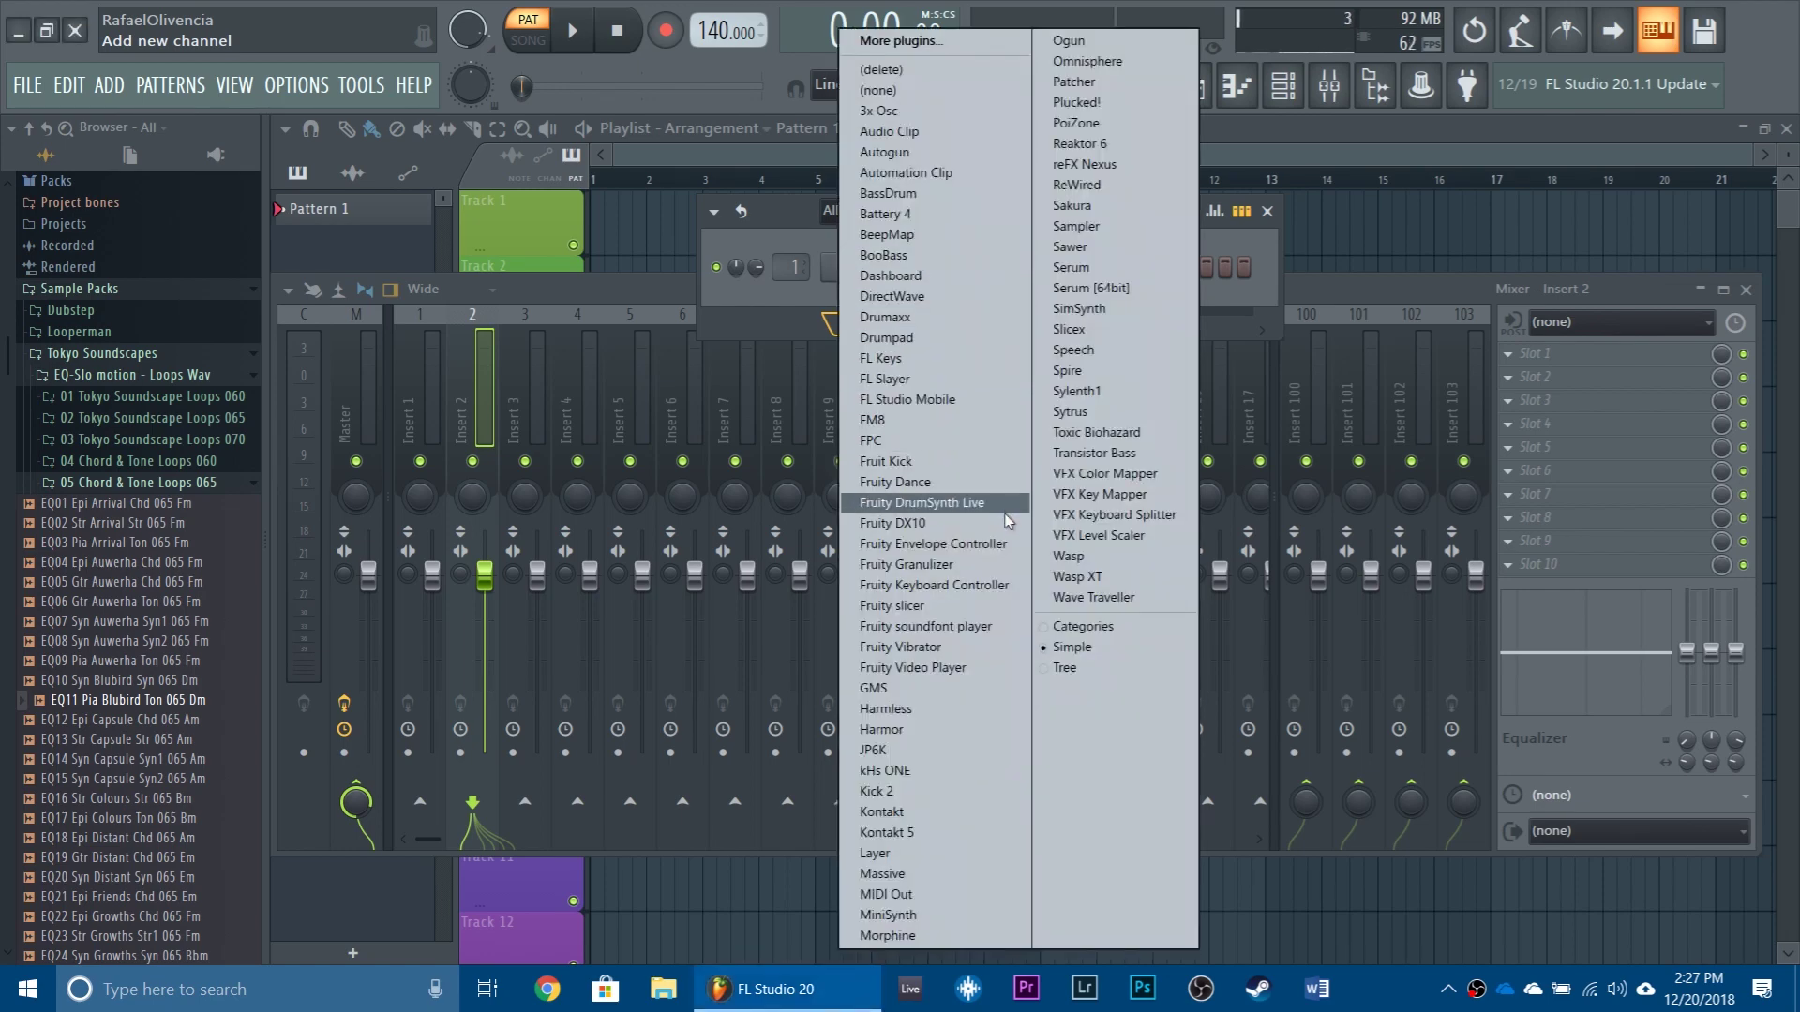
click(954, 566)
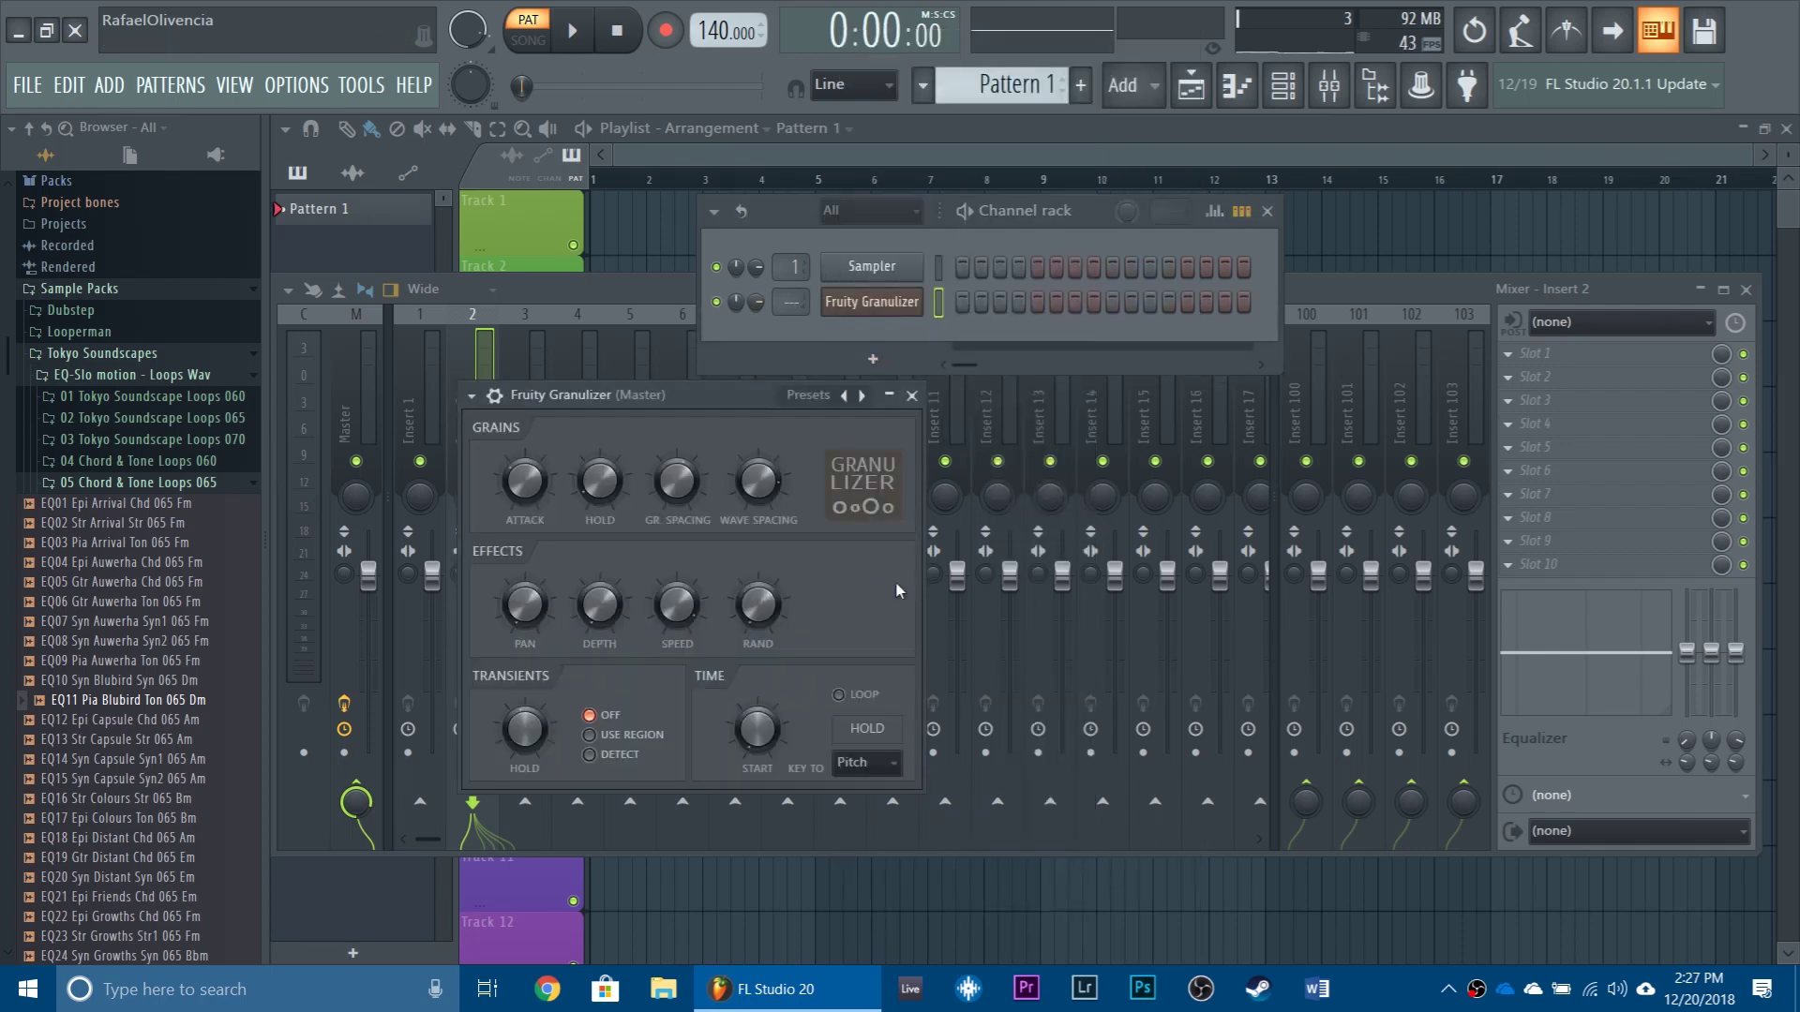
drag(665, 409, 1057, 373)
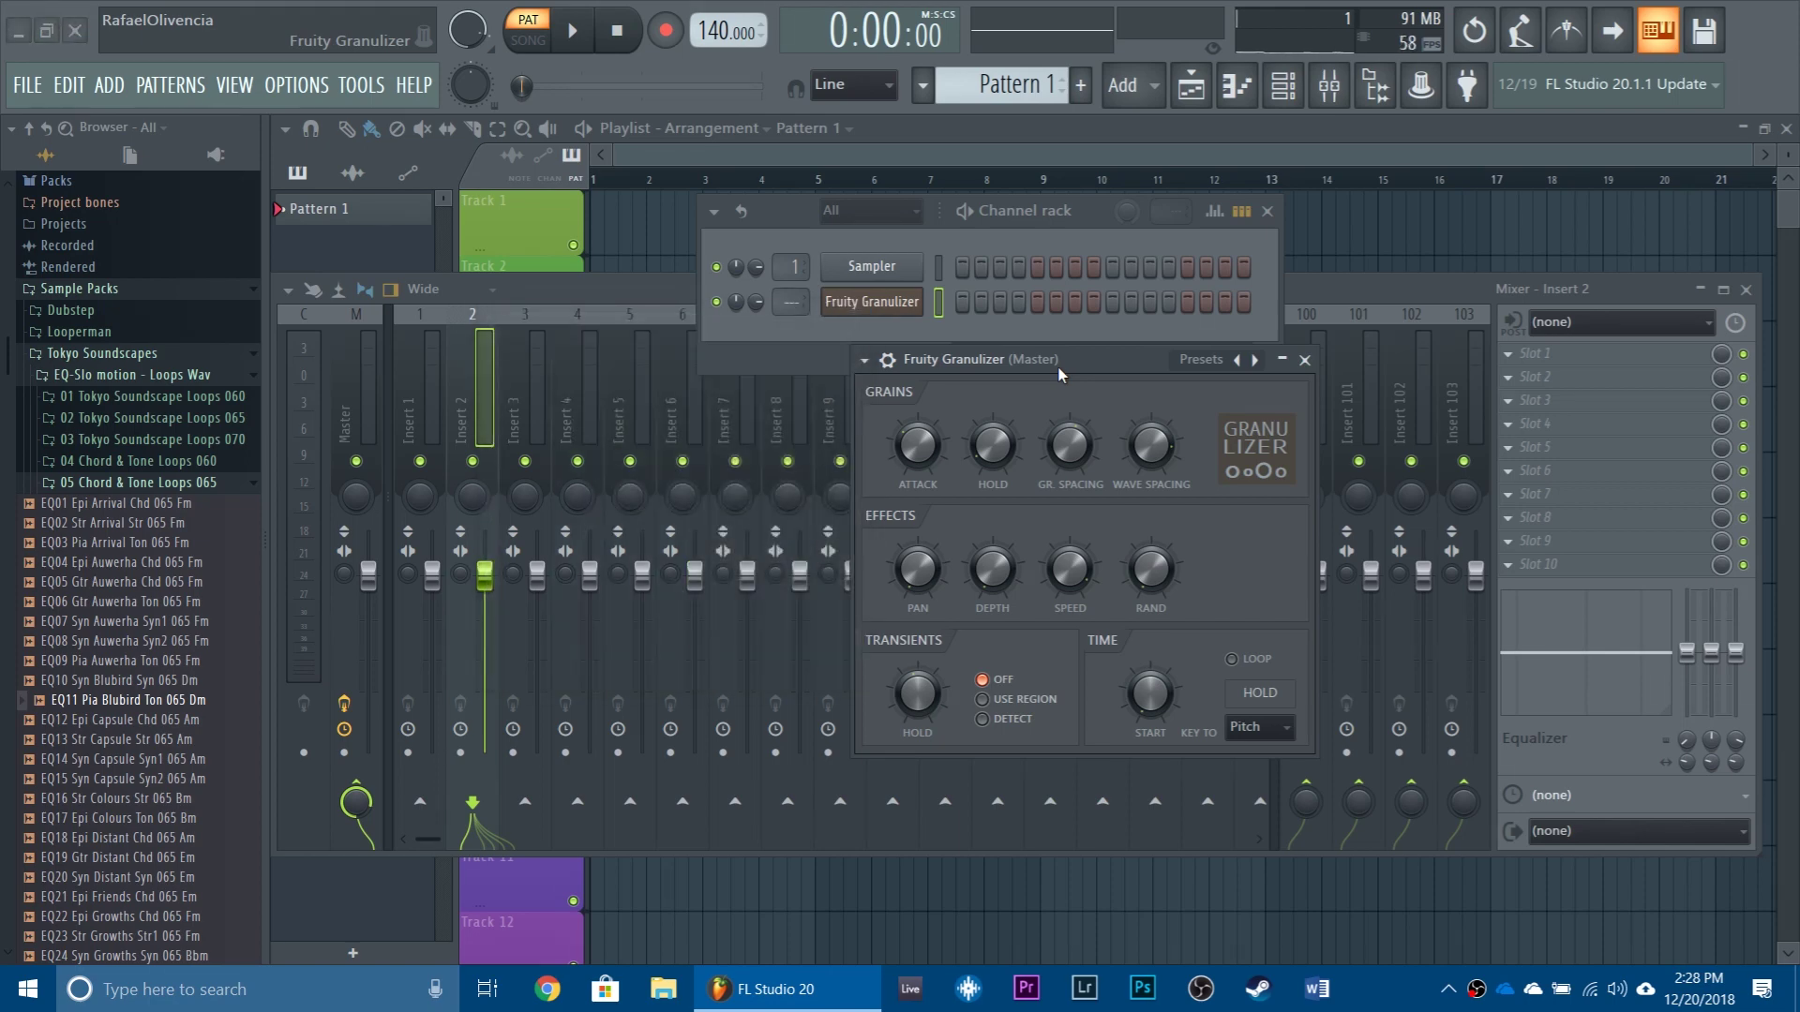
click(1059, 367)
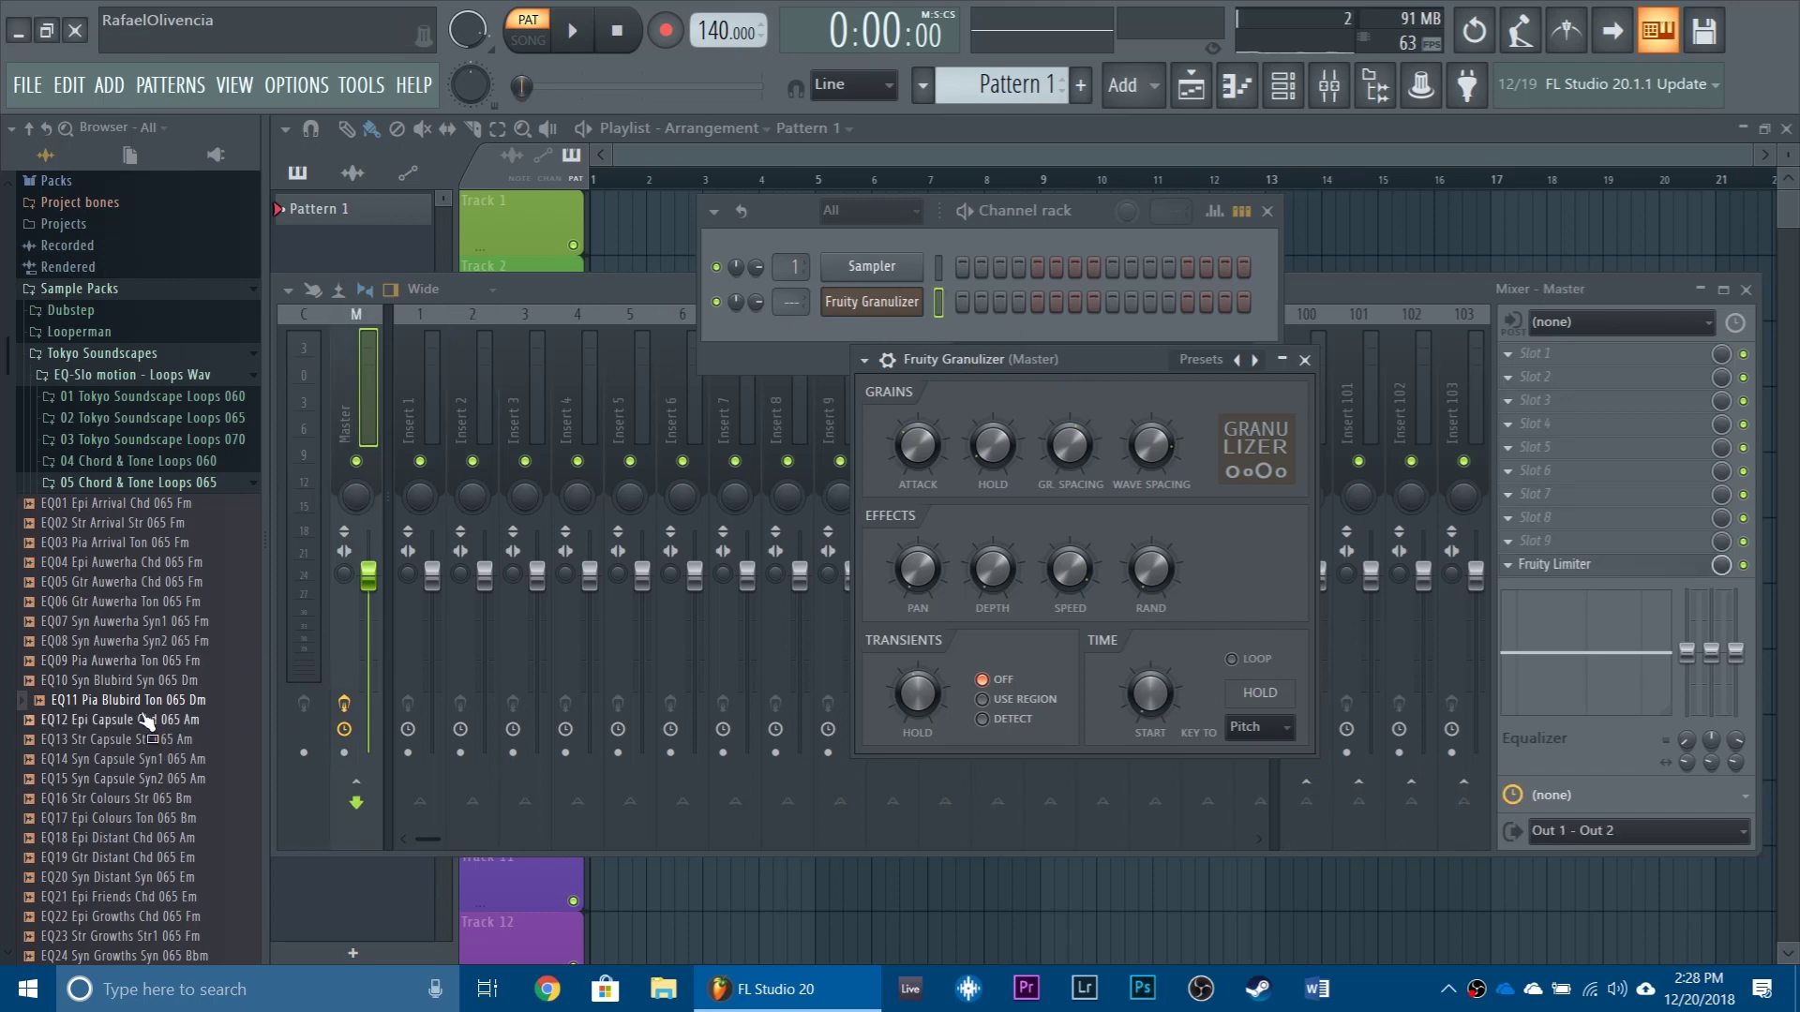
Step: Load the sample EQ11 Pia Blubird Ton 065 Dm into the Granulizer channel and shorten its length to the first note
drag(155, 714, 872, 301)
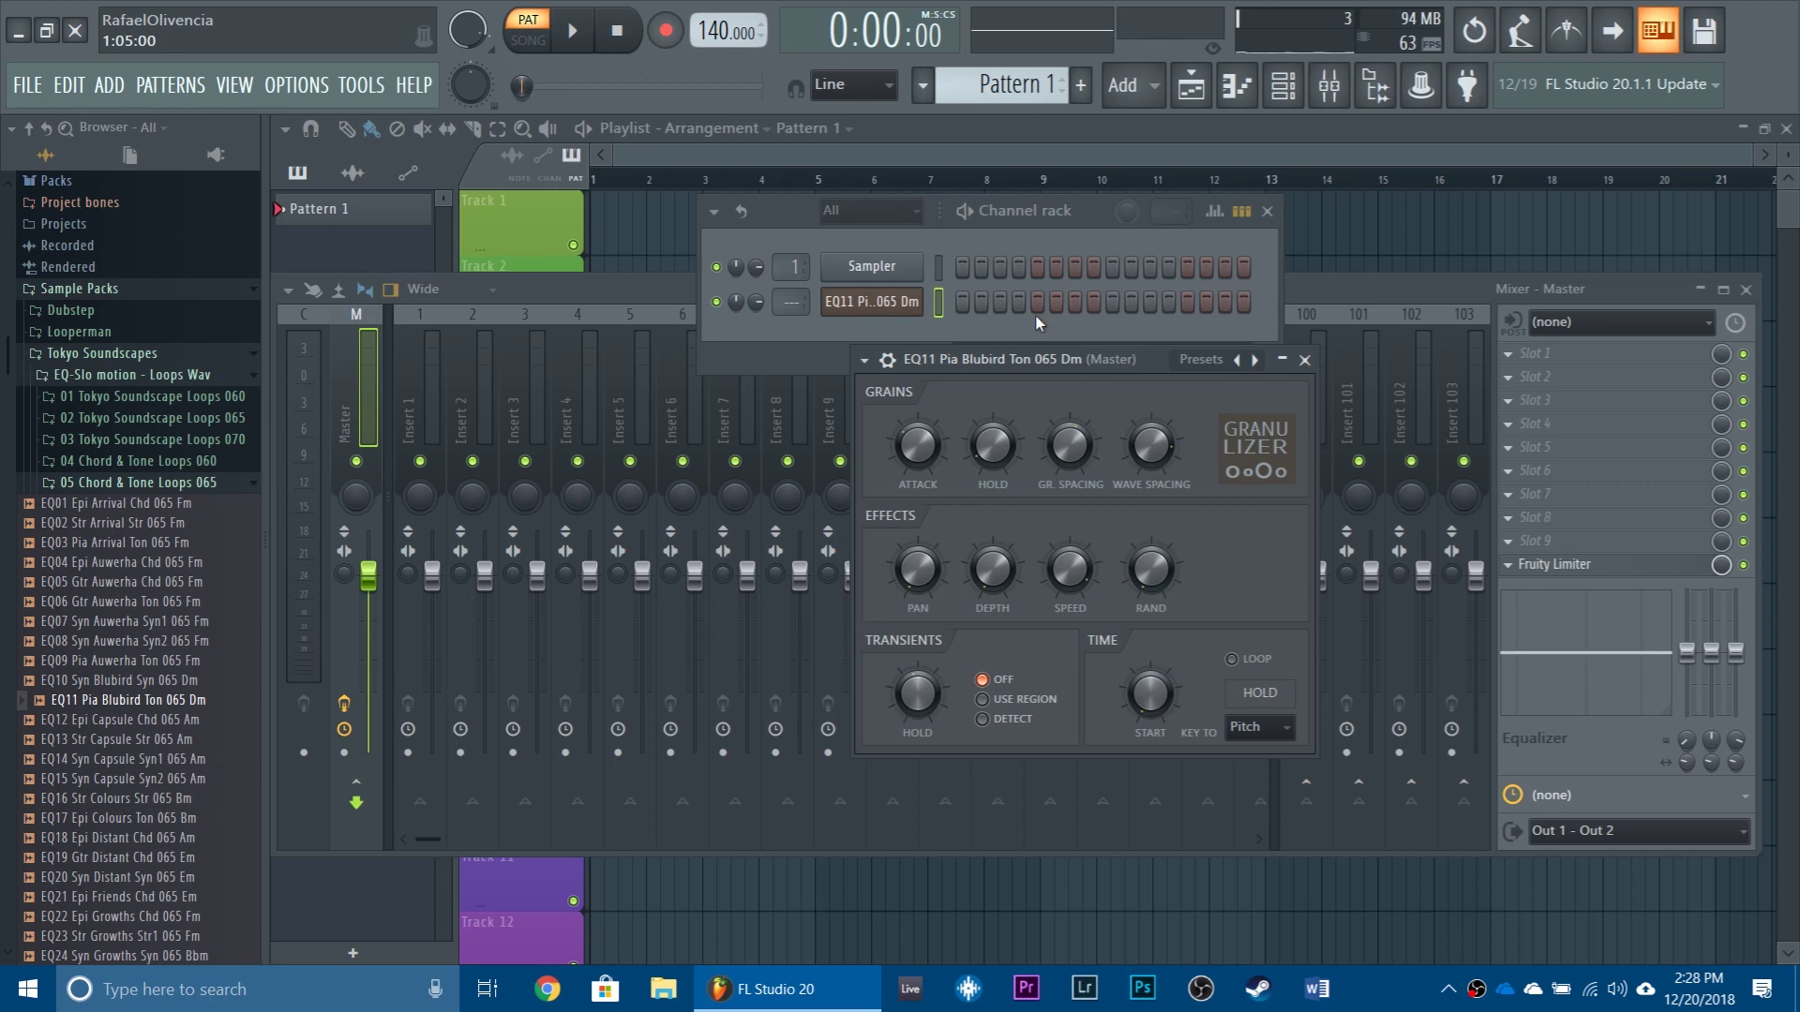
click(887, 359)
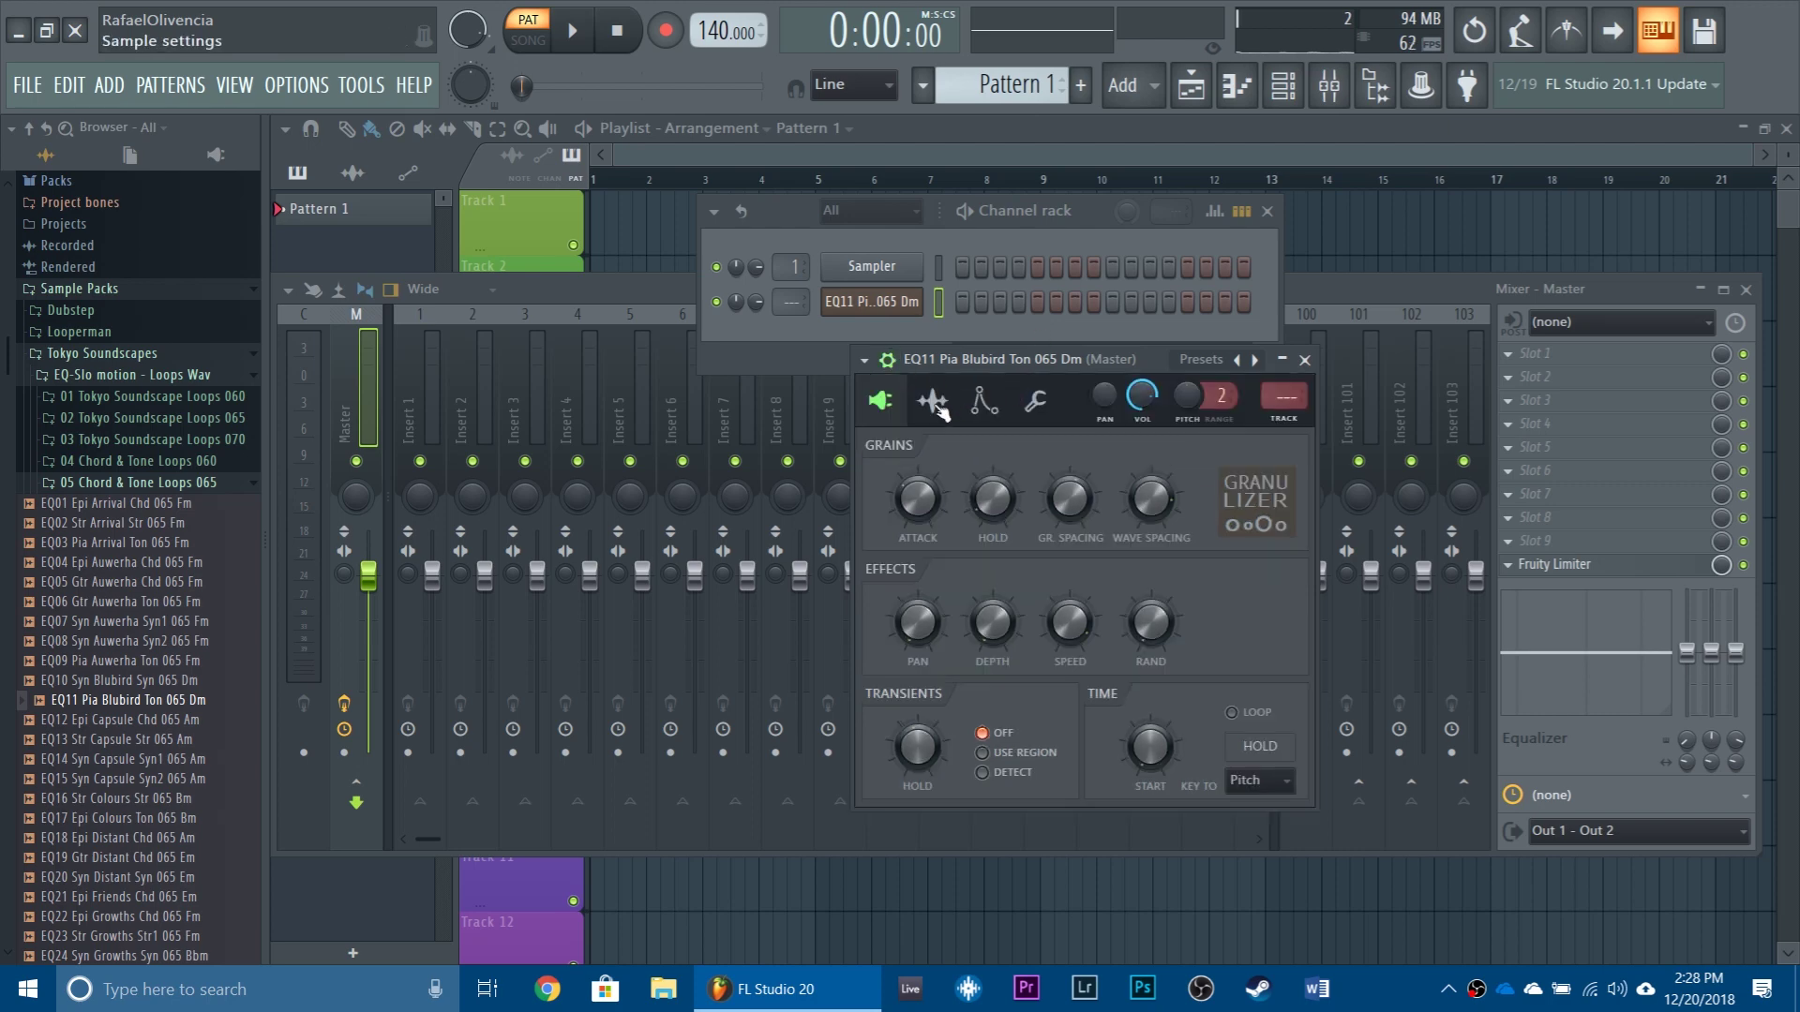
click(933, 404)
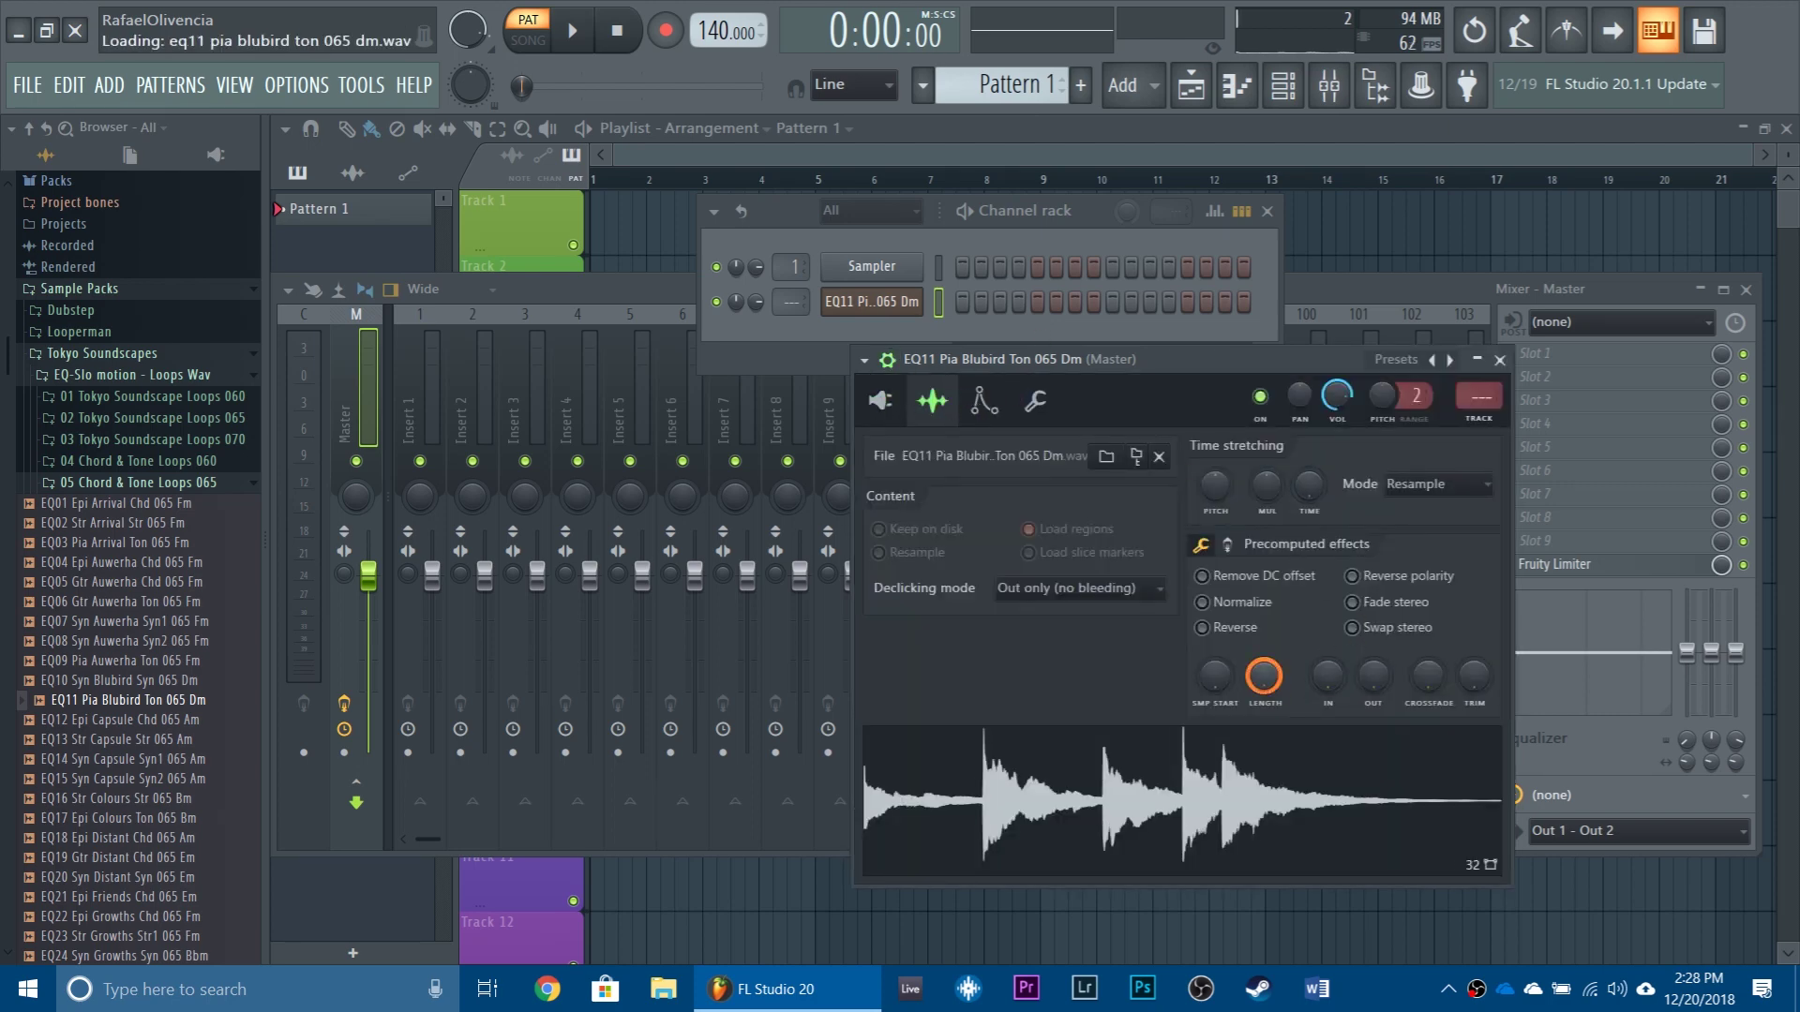
drag(1262, 675, 1262, 736)
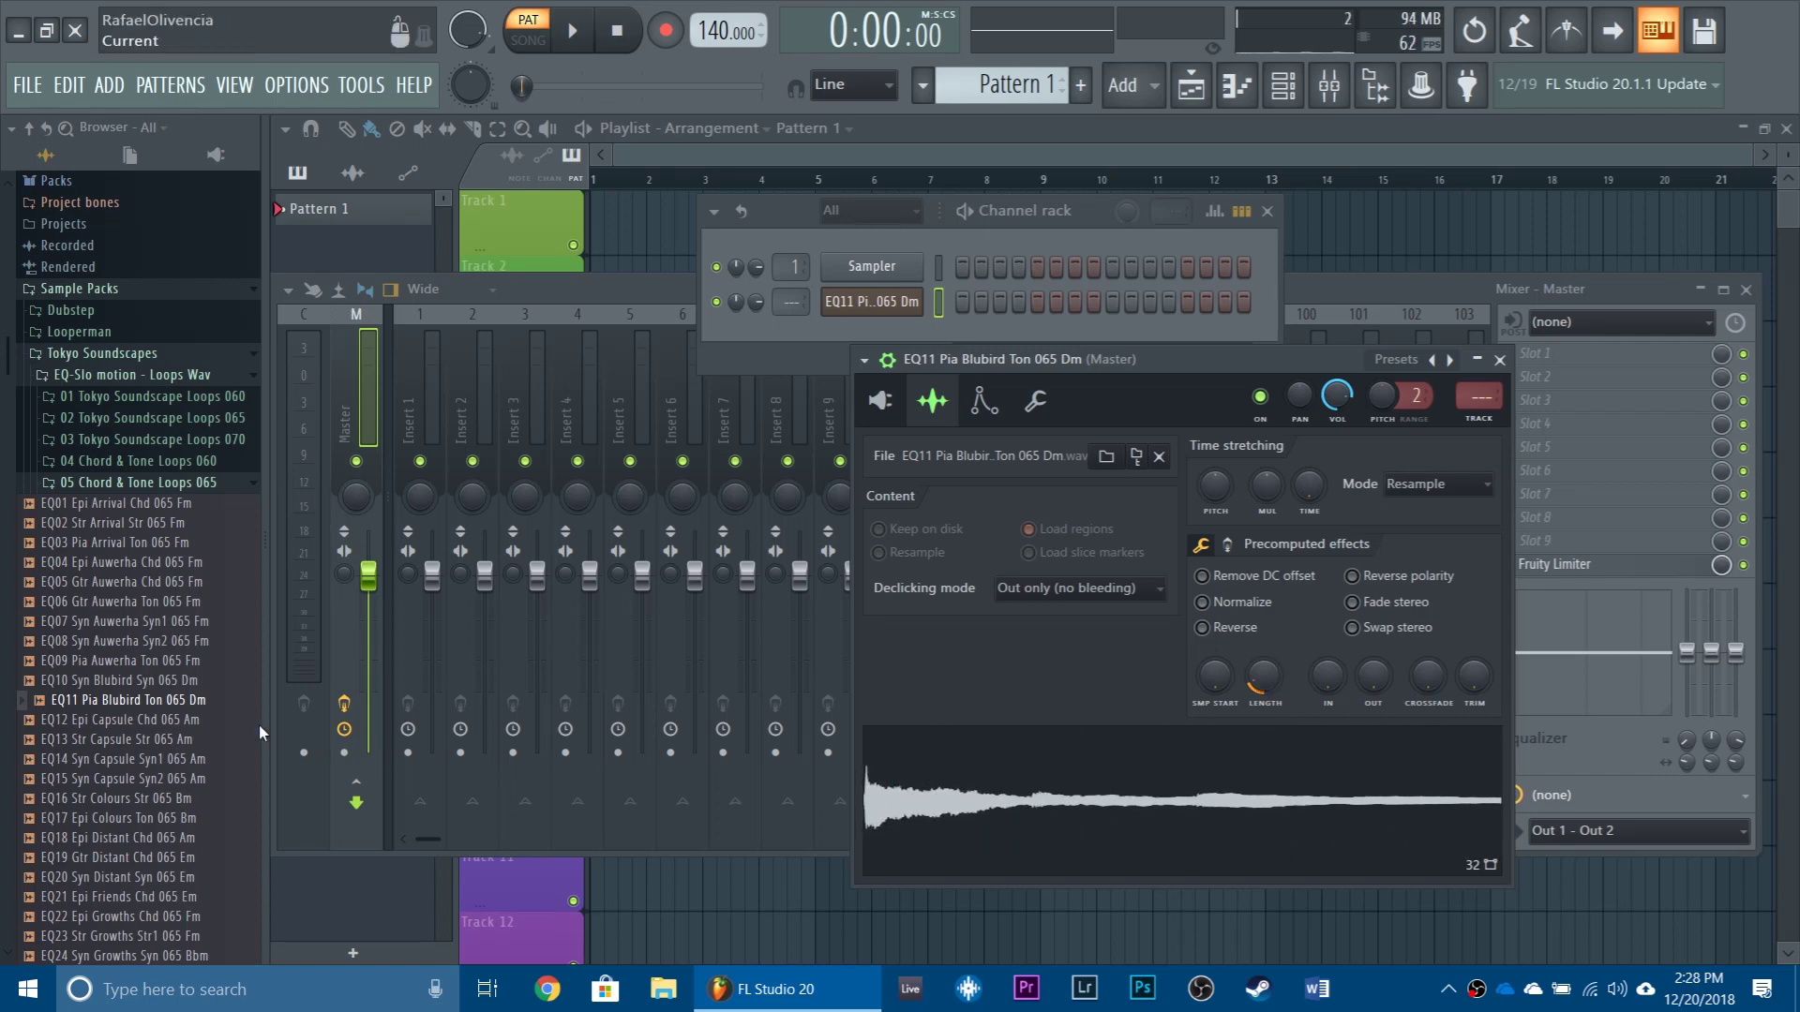
Step: Set the sample's root note to D5, then return to the Granulizer controls and play a few test notes
click(983, 402)
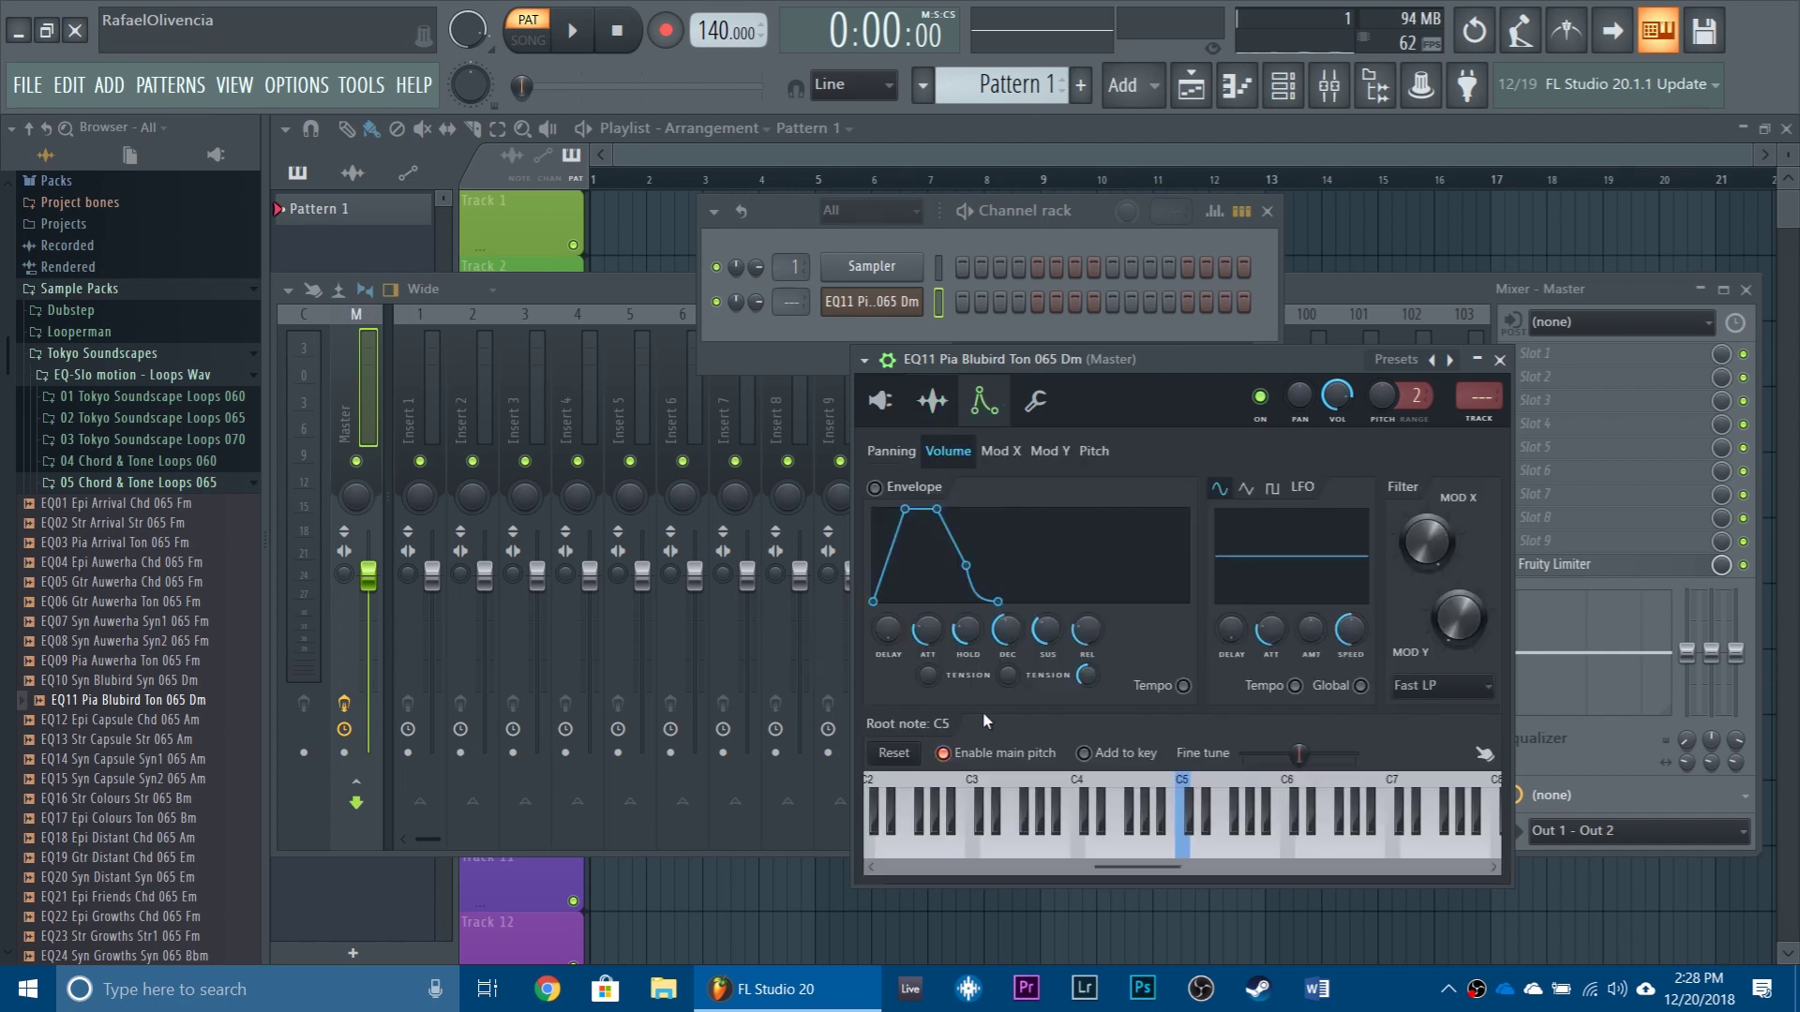
right_click(1202, 796)
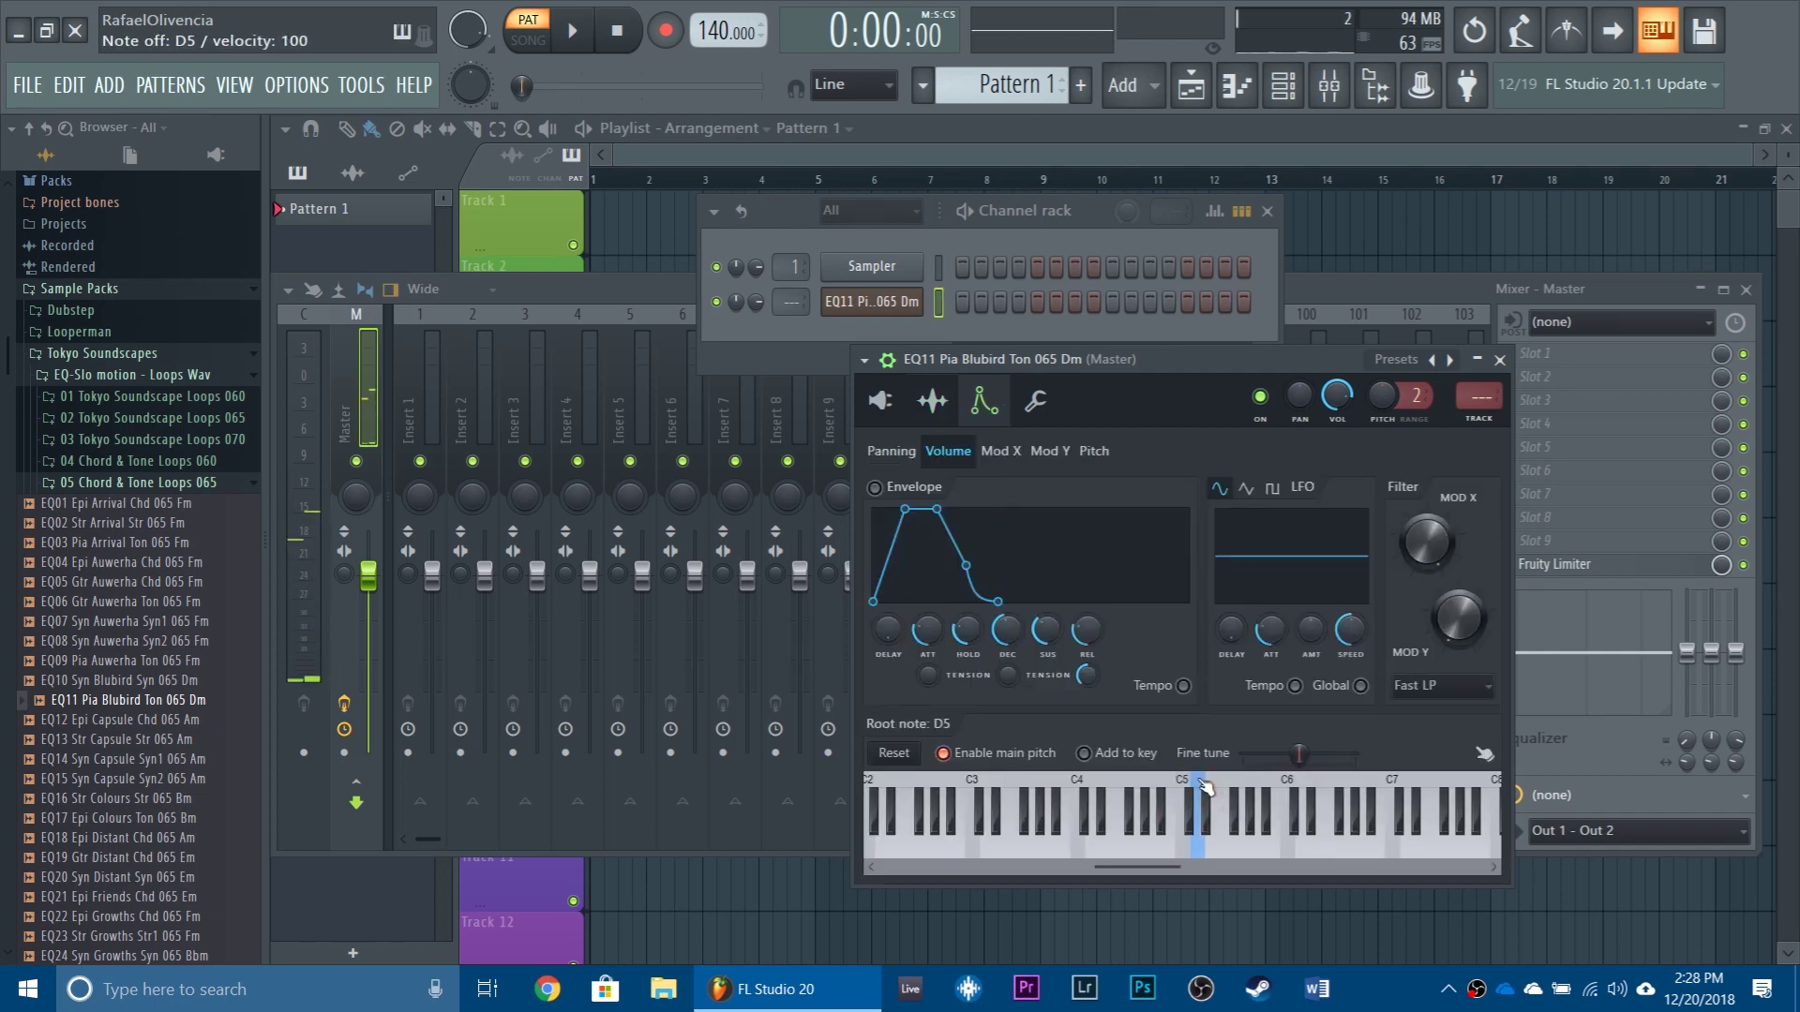
click(898, 410)
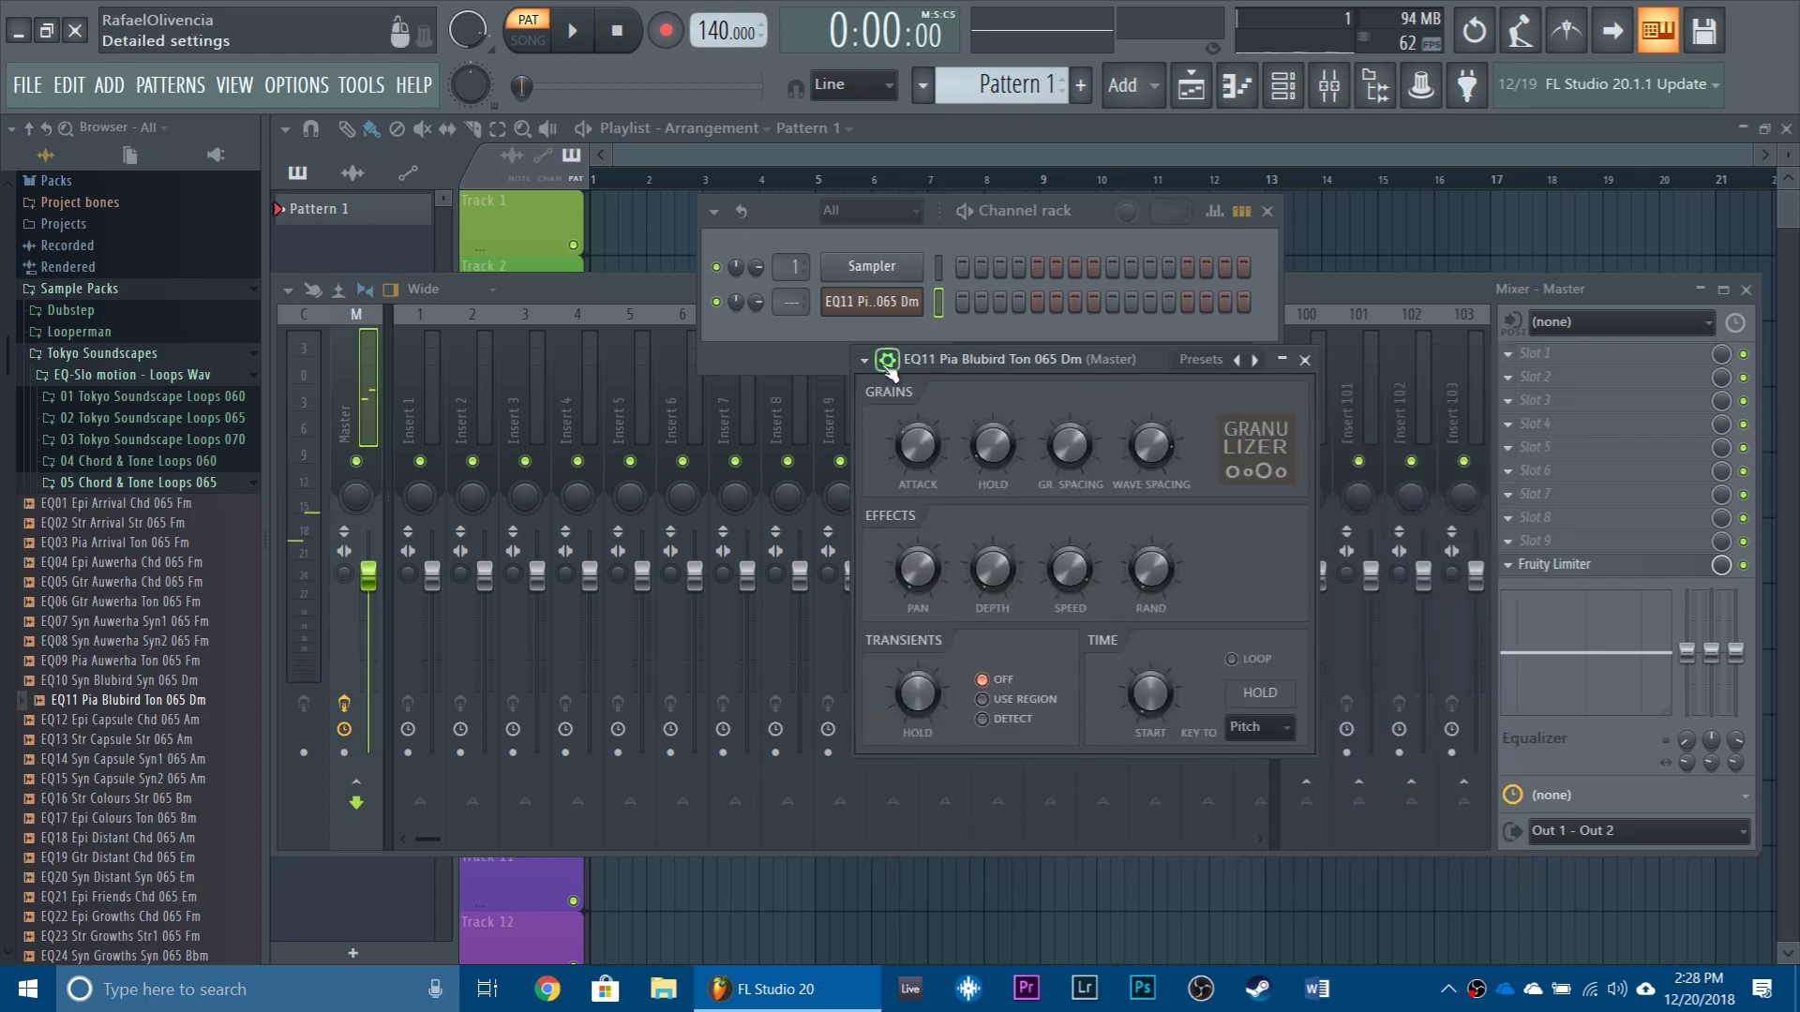
key(w)
key(e)
key(t)
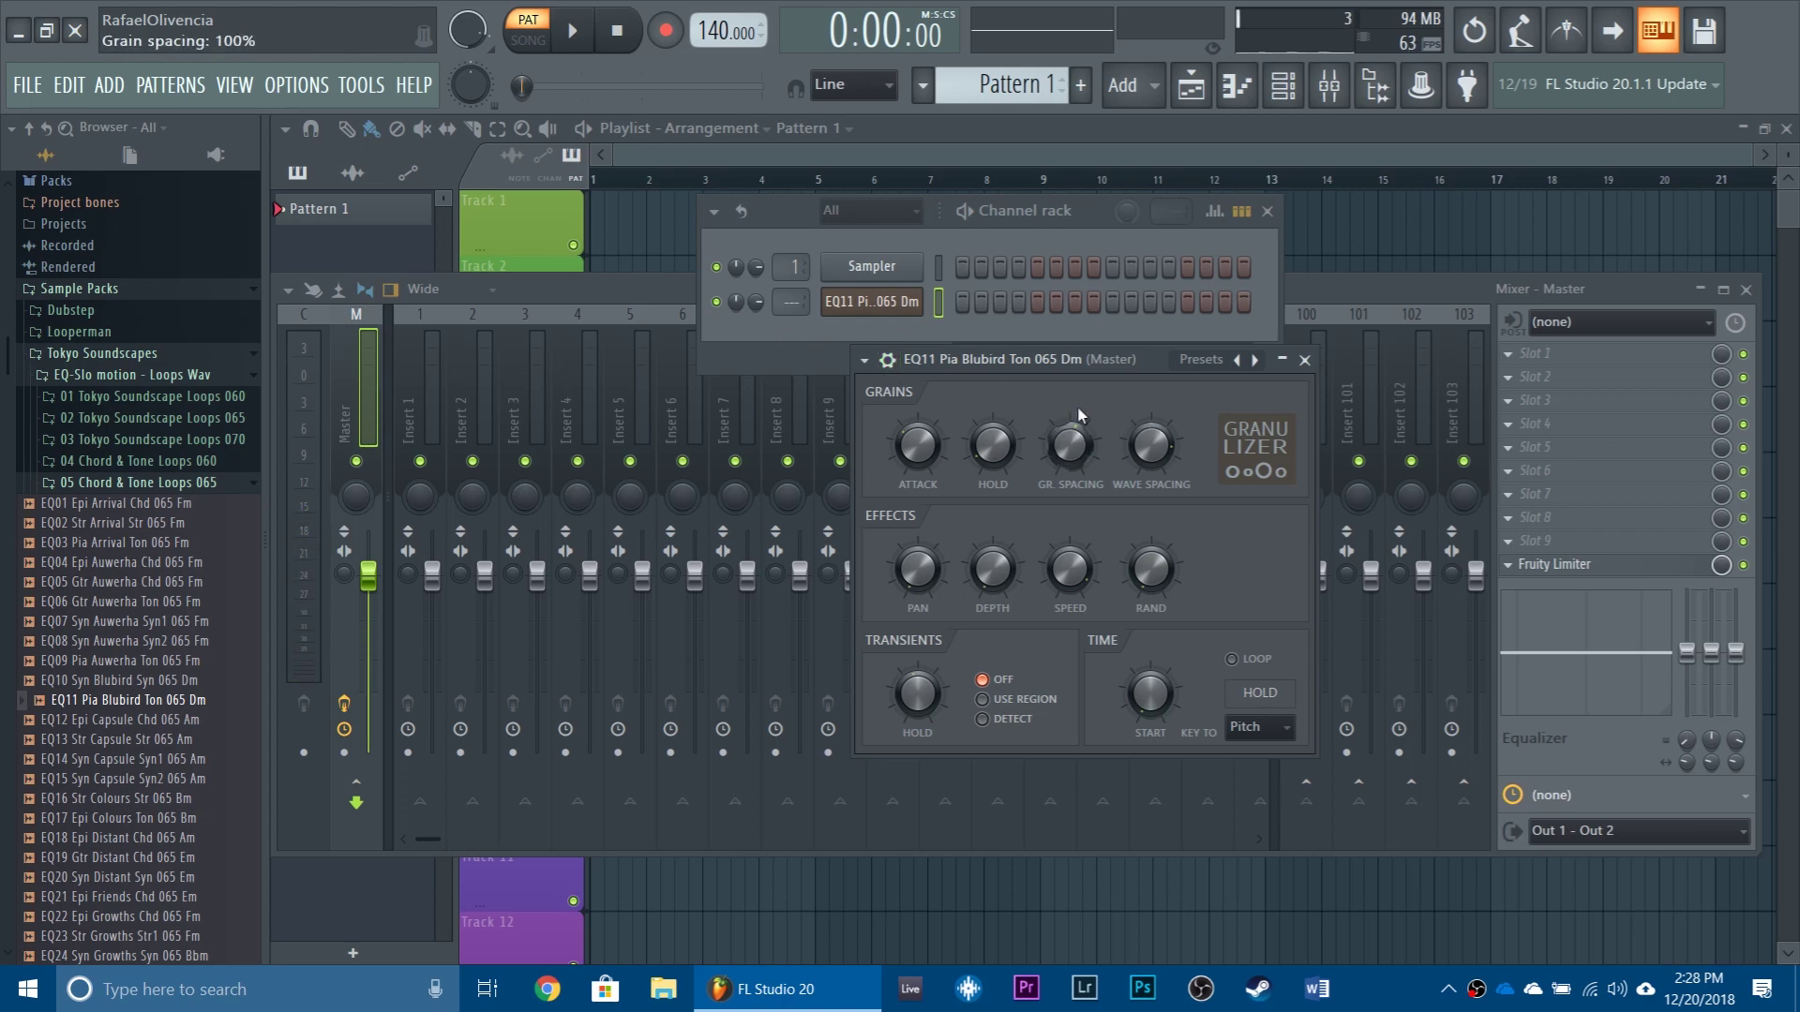
Step: Examine the trimmed sample's waveform alongside the Granulizer's grain hold and grain spacing controls
drag(994, 374, 905, 375)
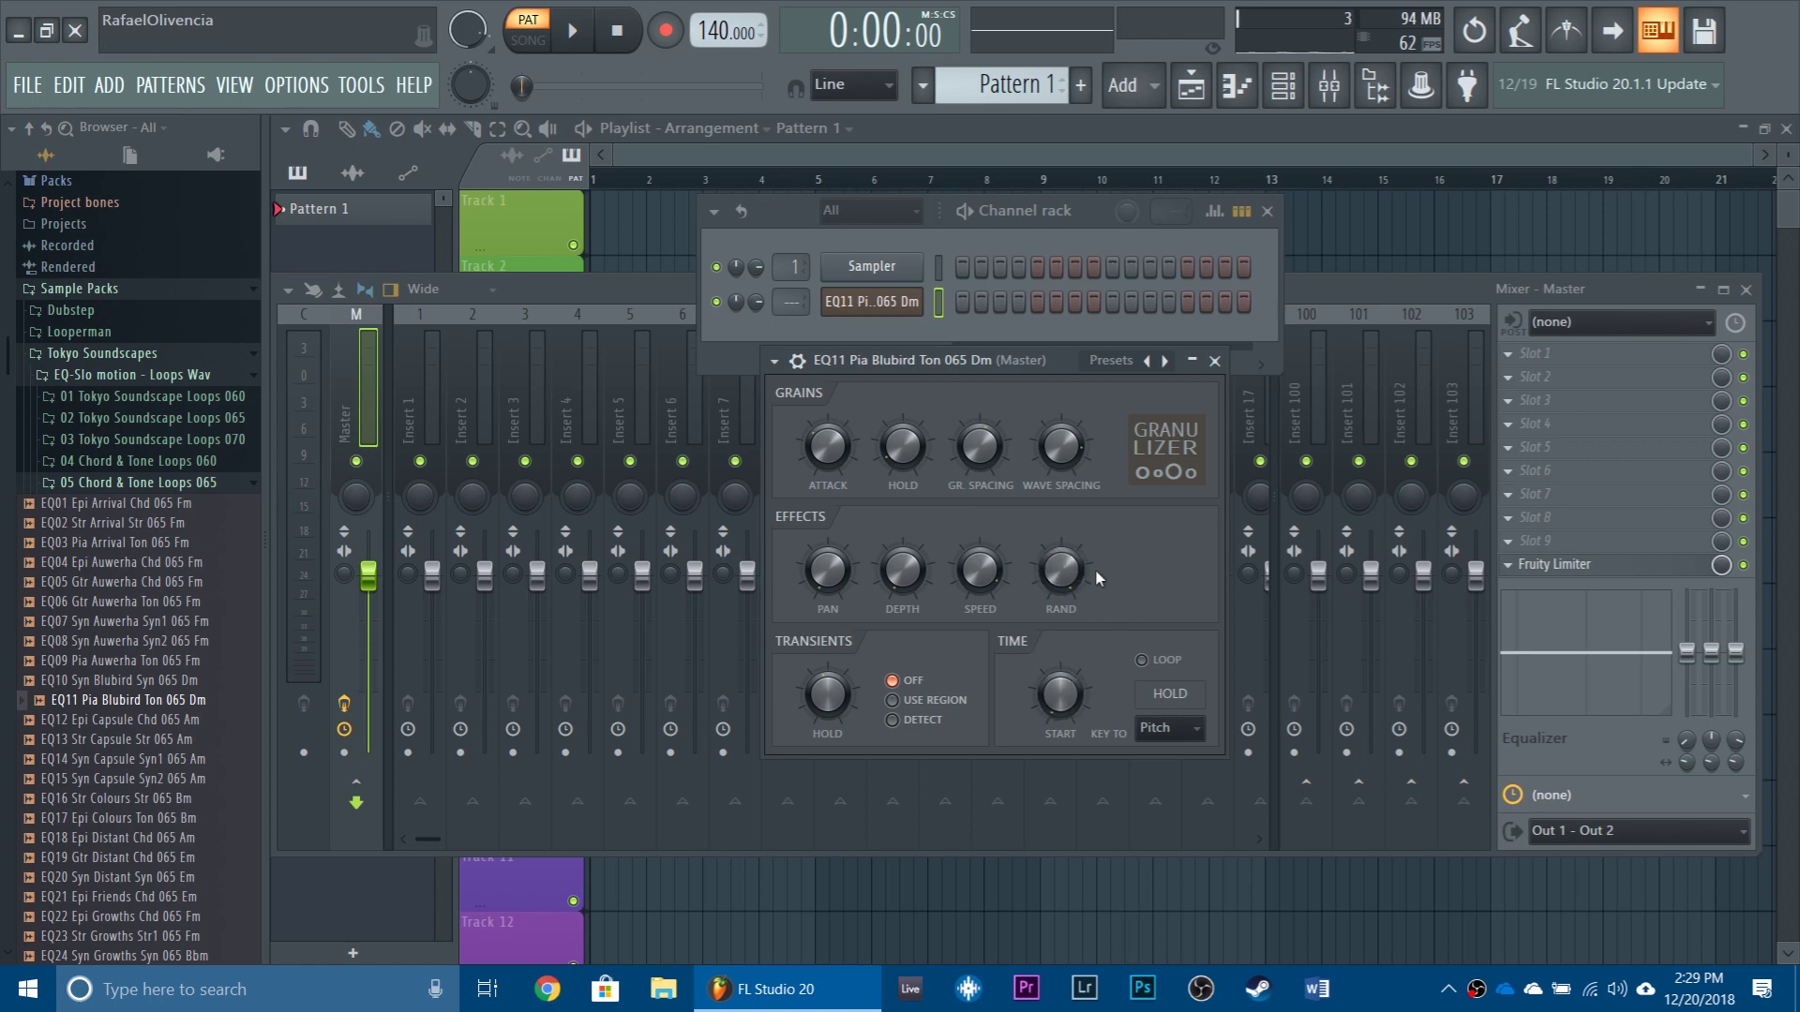
click(797, 360)
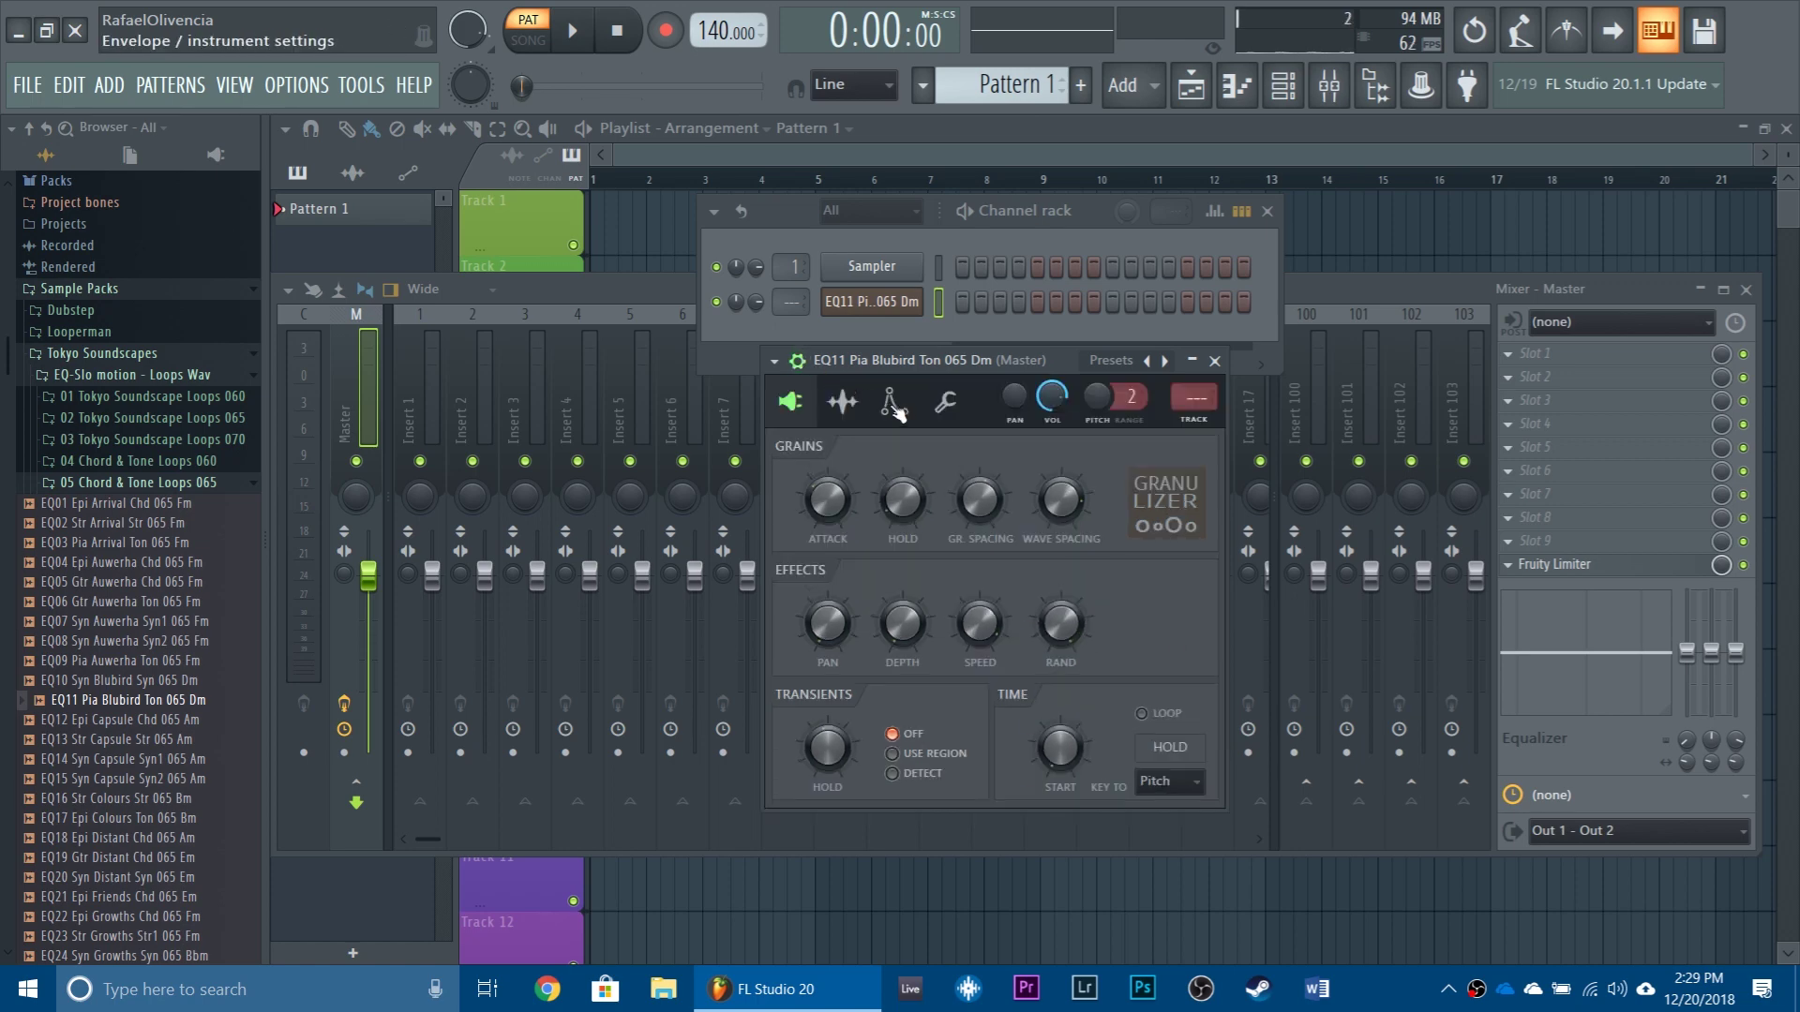
click(893, 401)
click(844, 401)
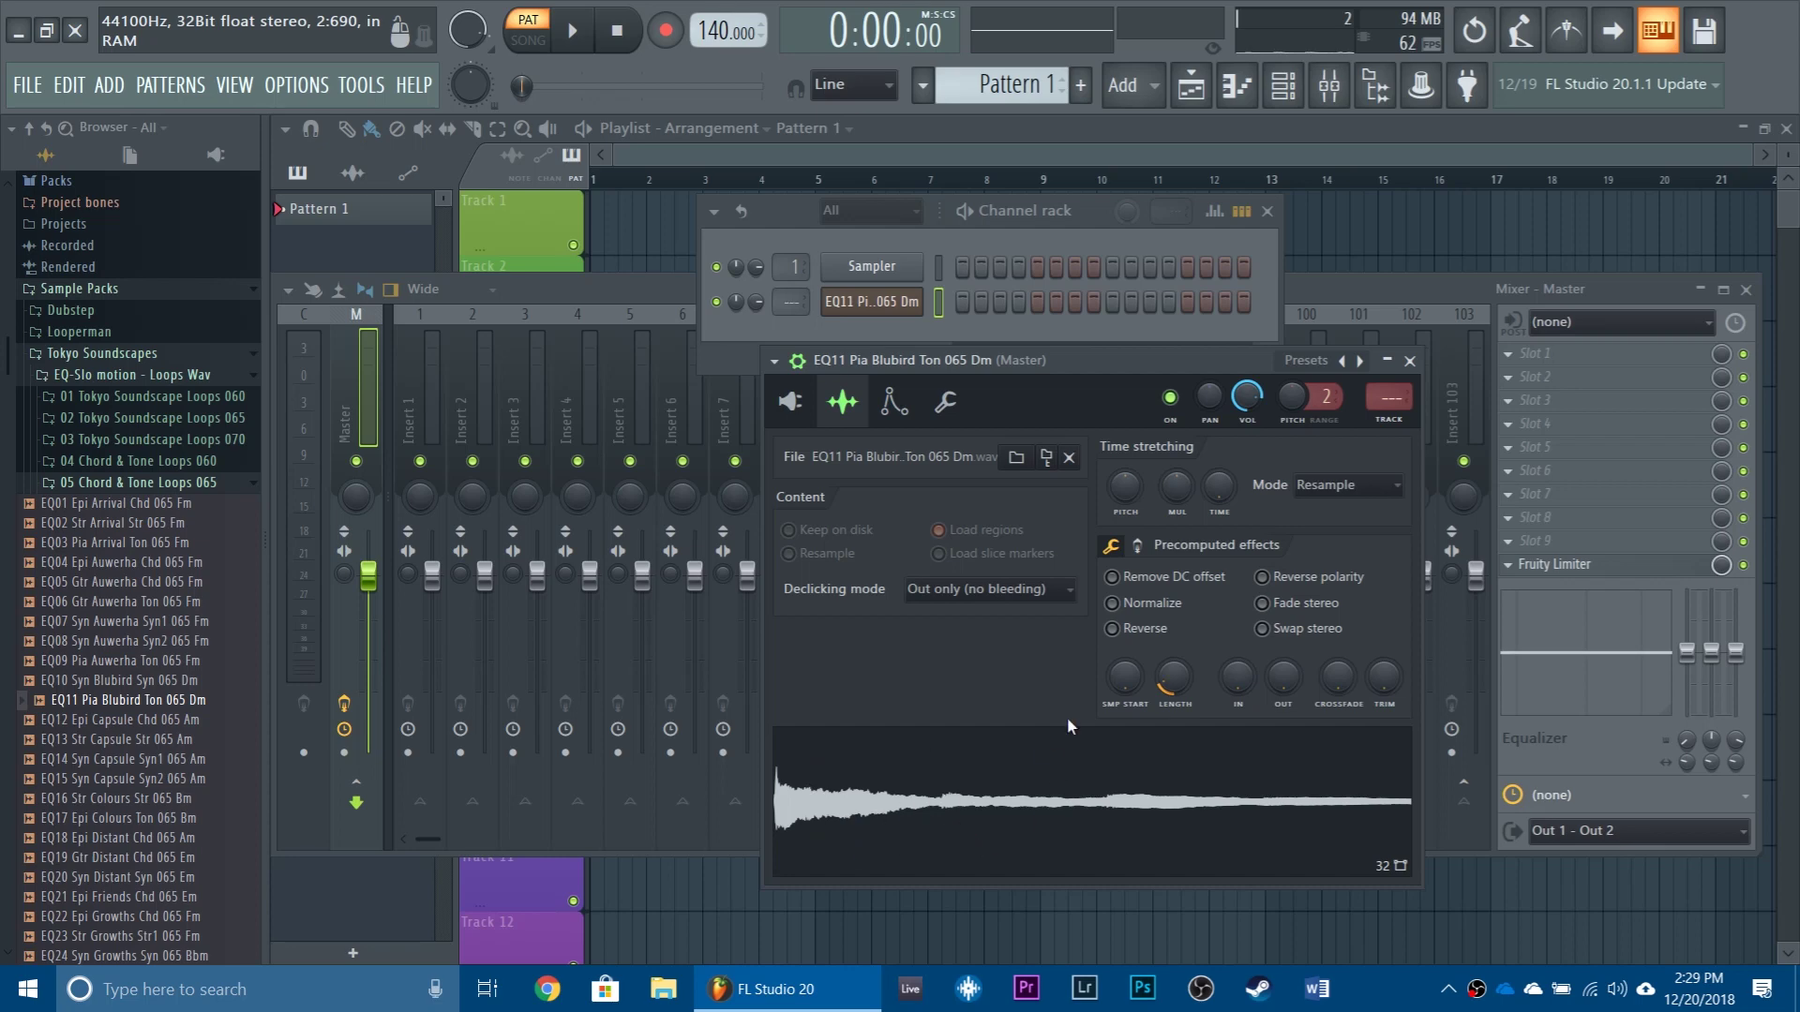
click(928, 769)
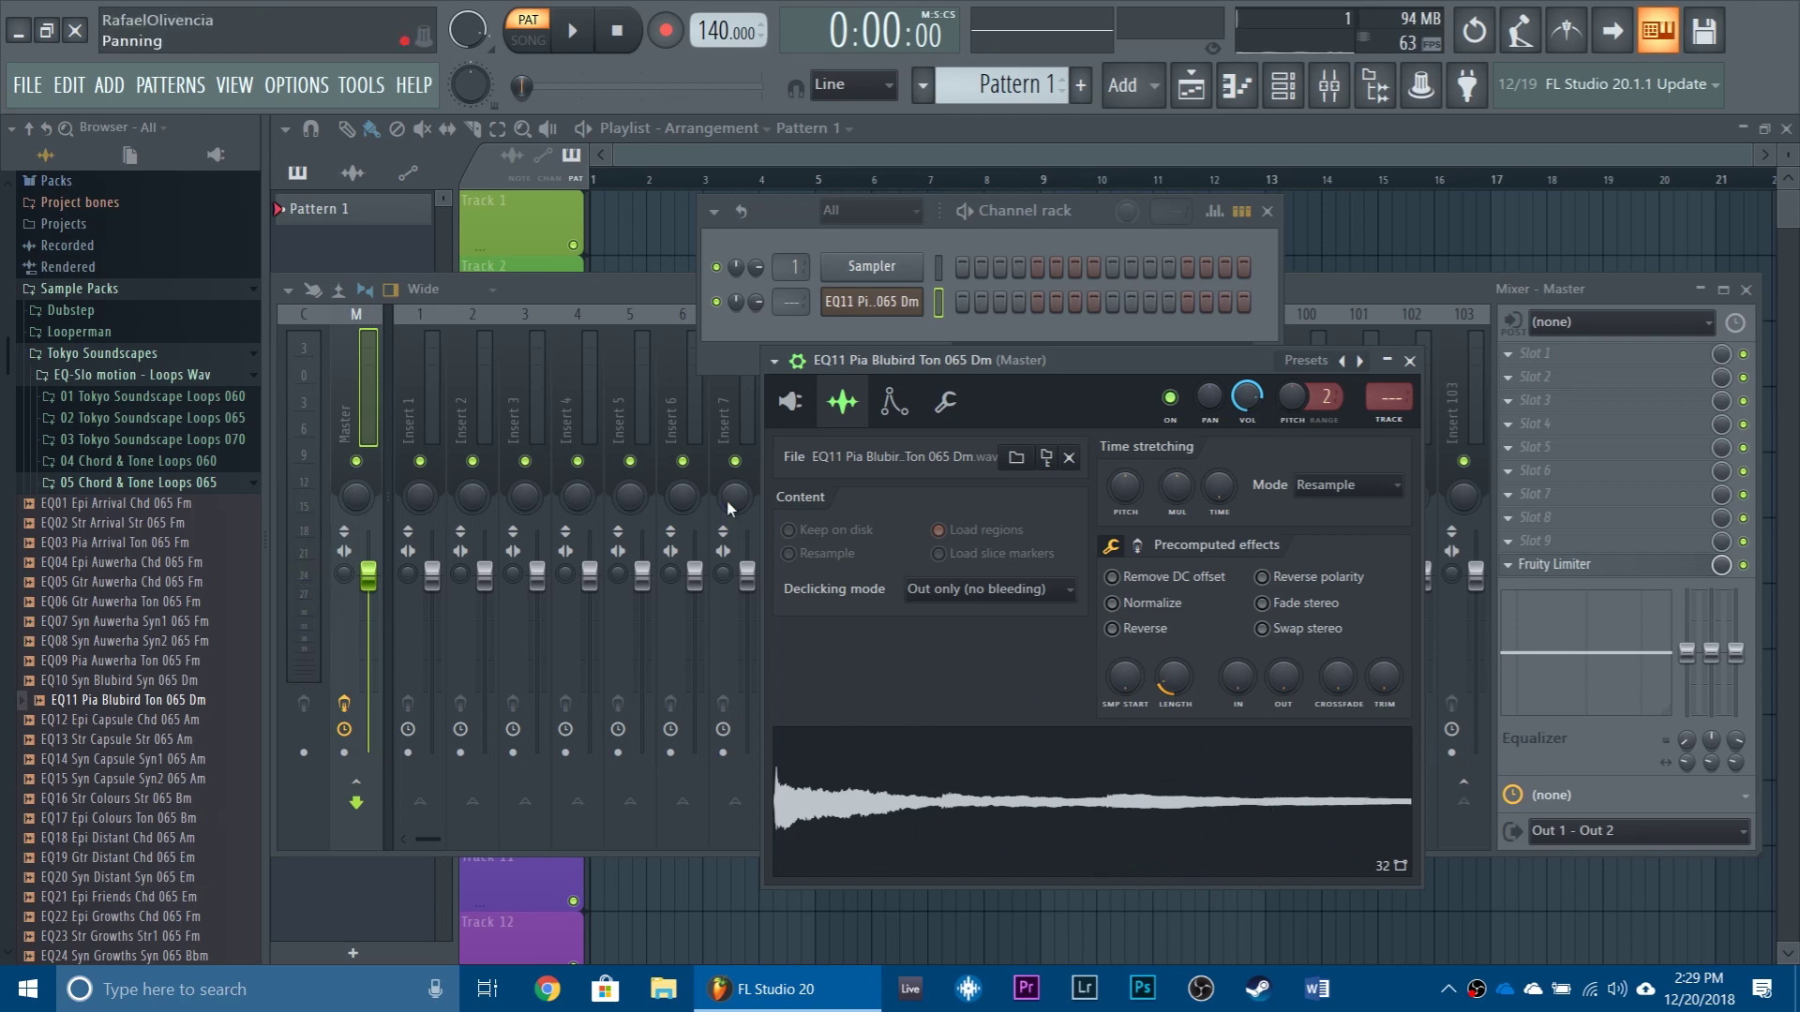
click(785, 401)
drag(919, 515, 920, 421)
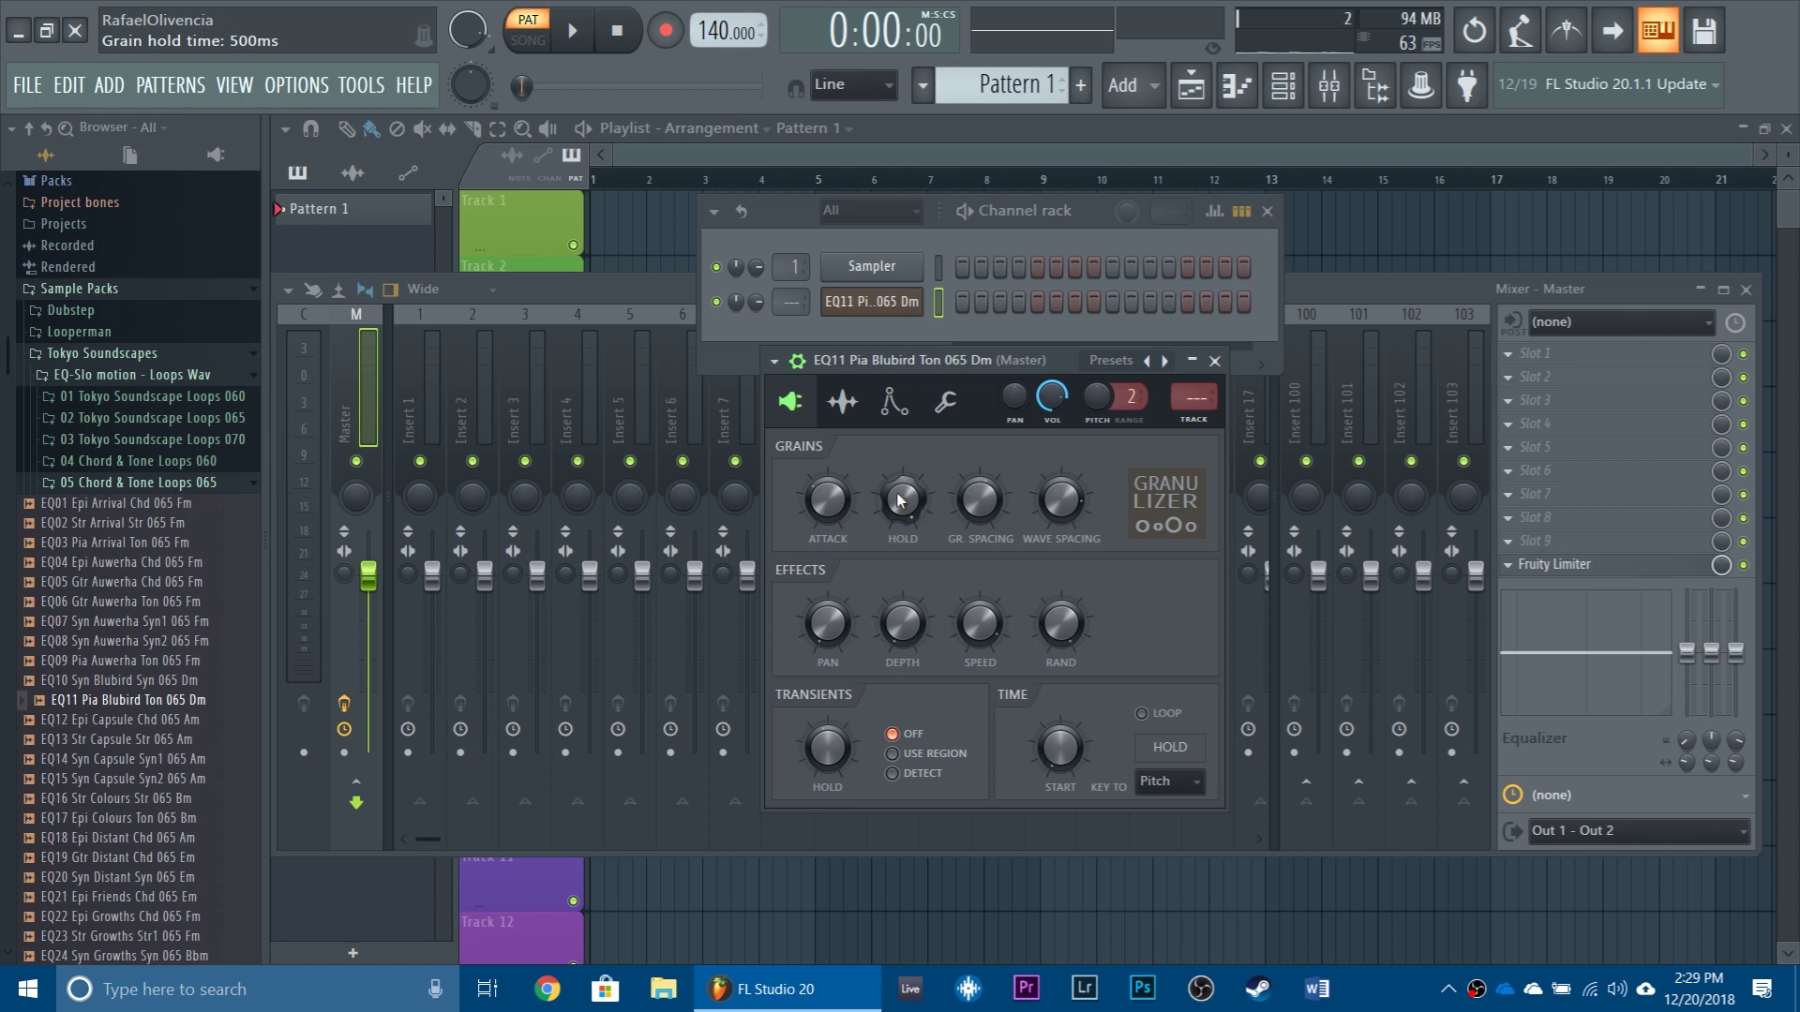
click(893, 402)
click(842, 401)
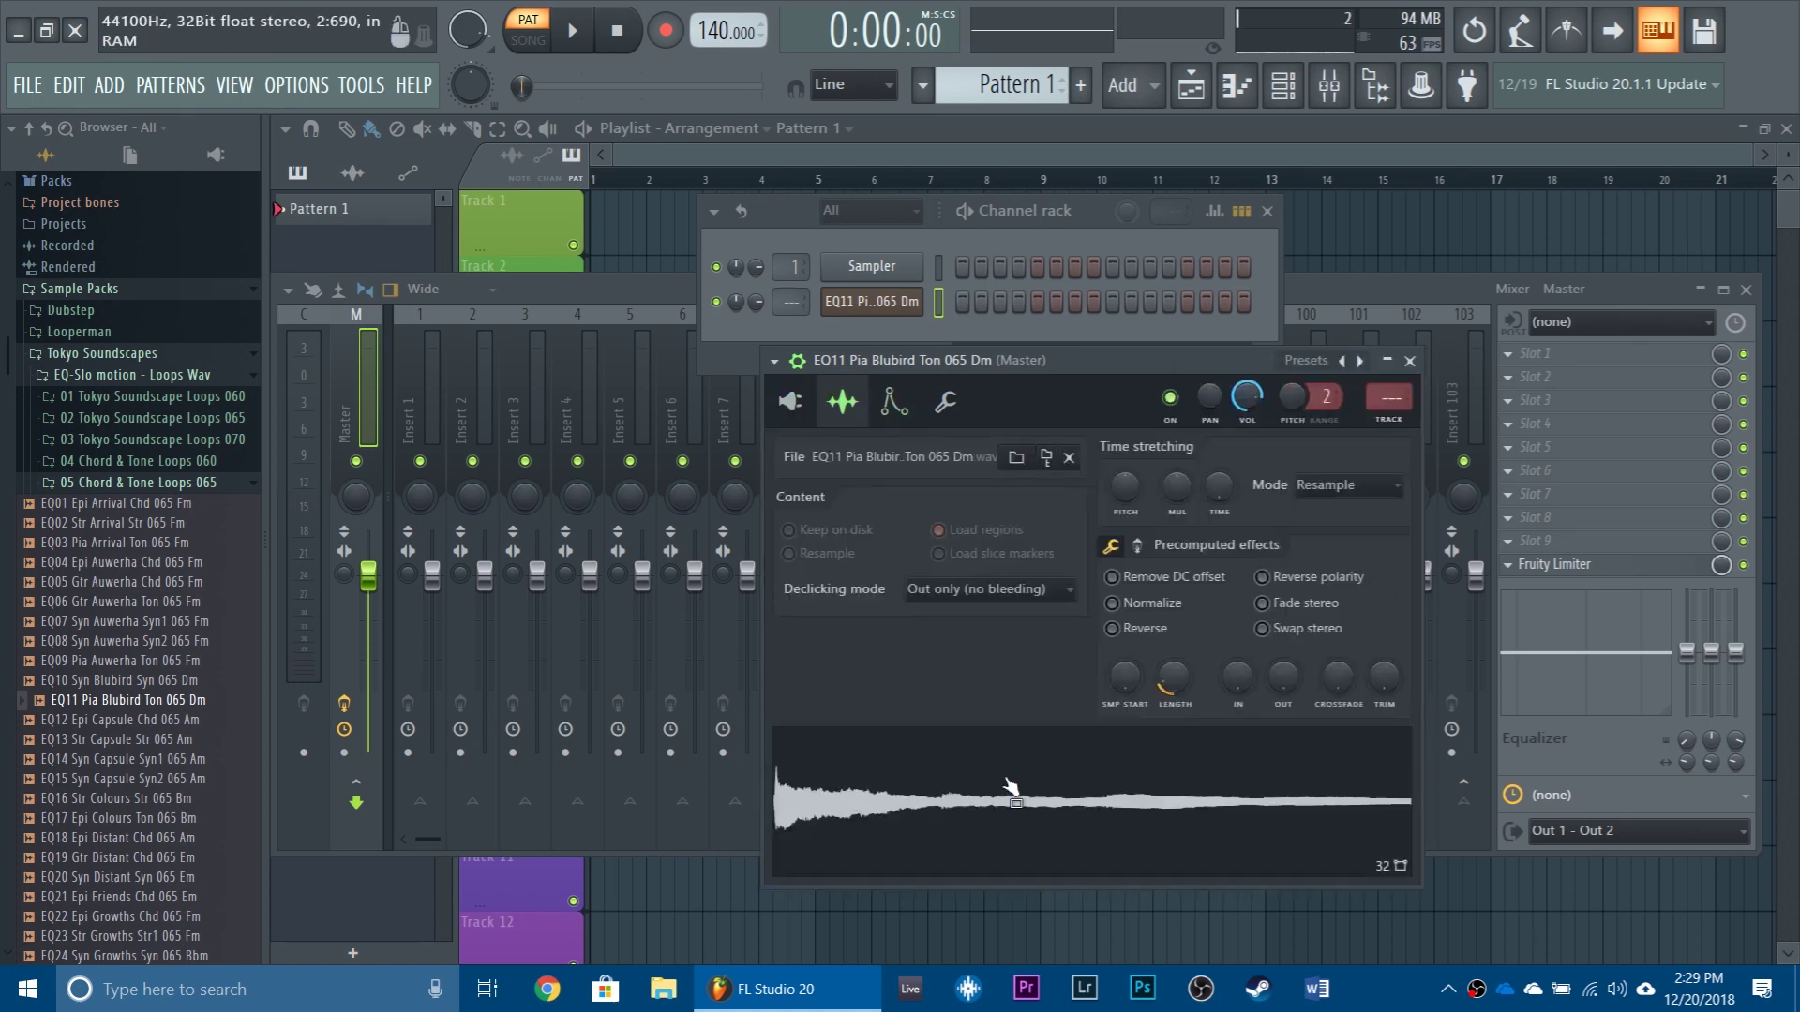
click(803, 387)
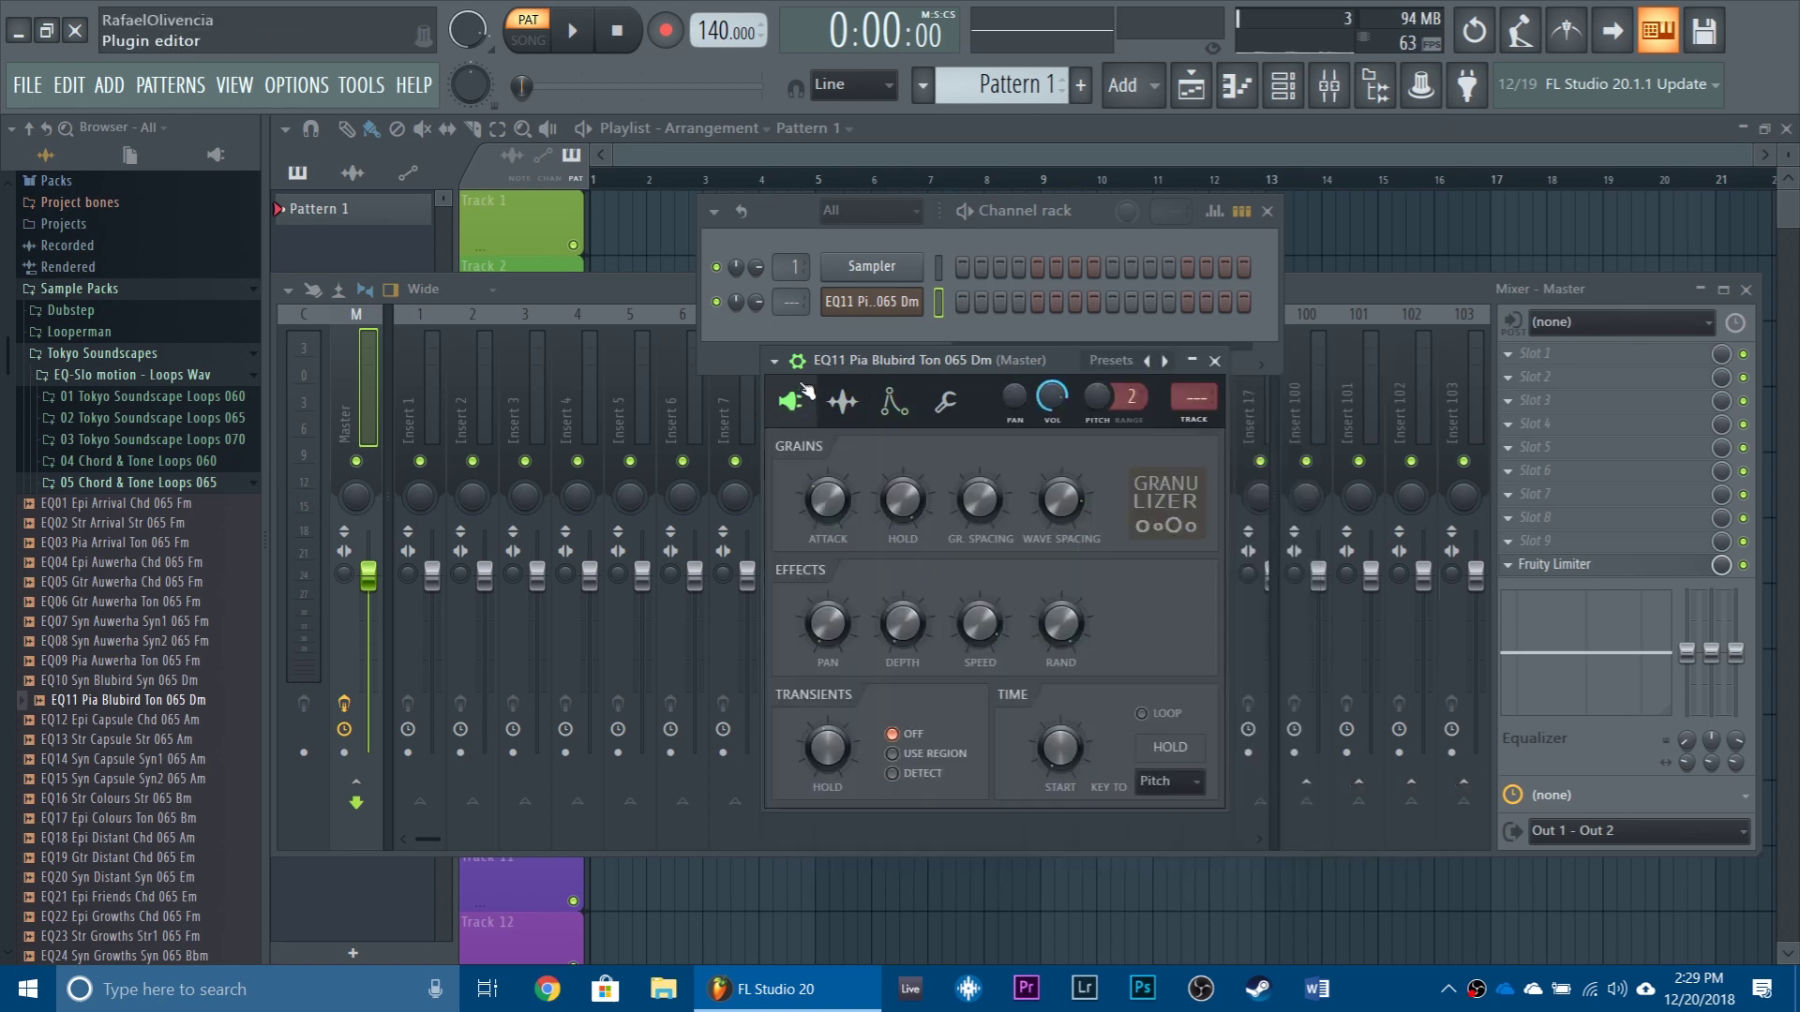
click(798, 360)
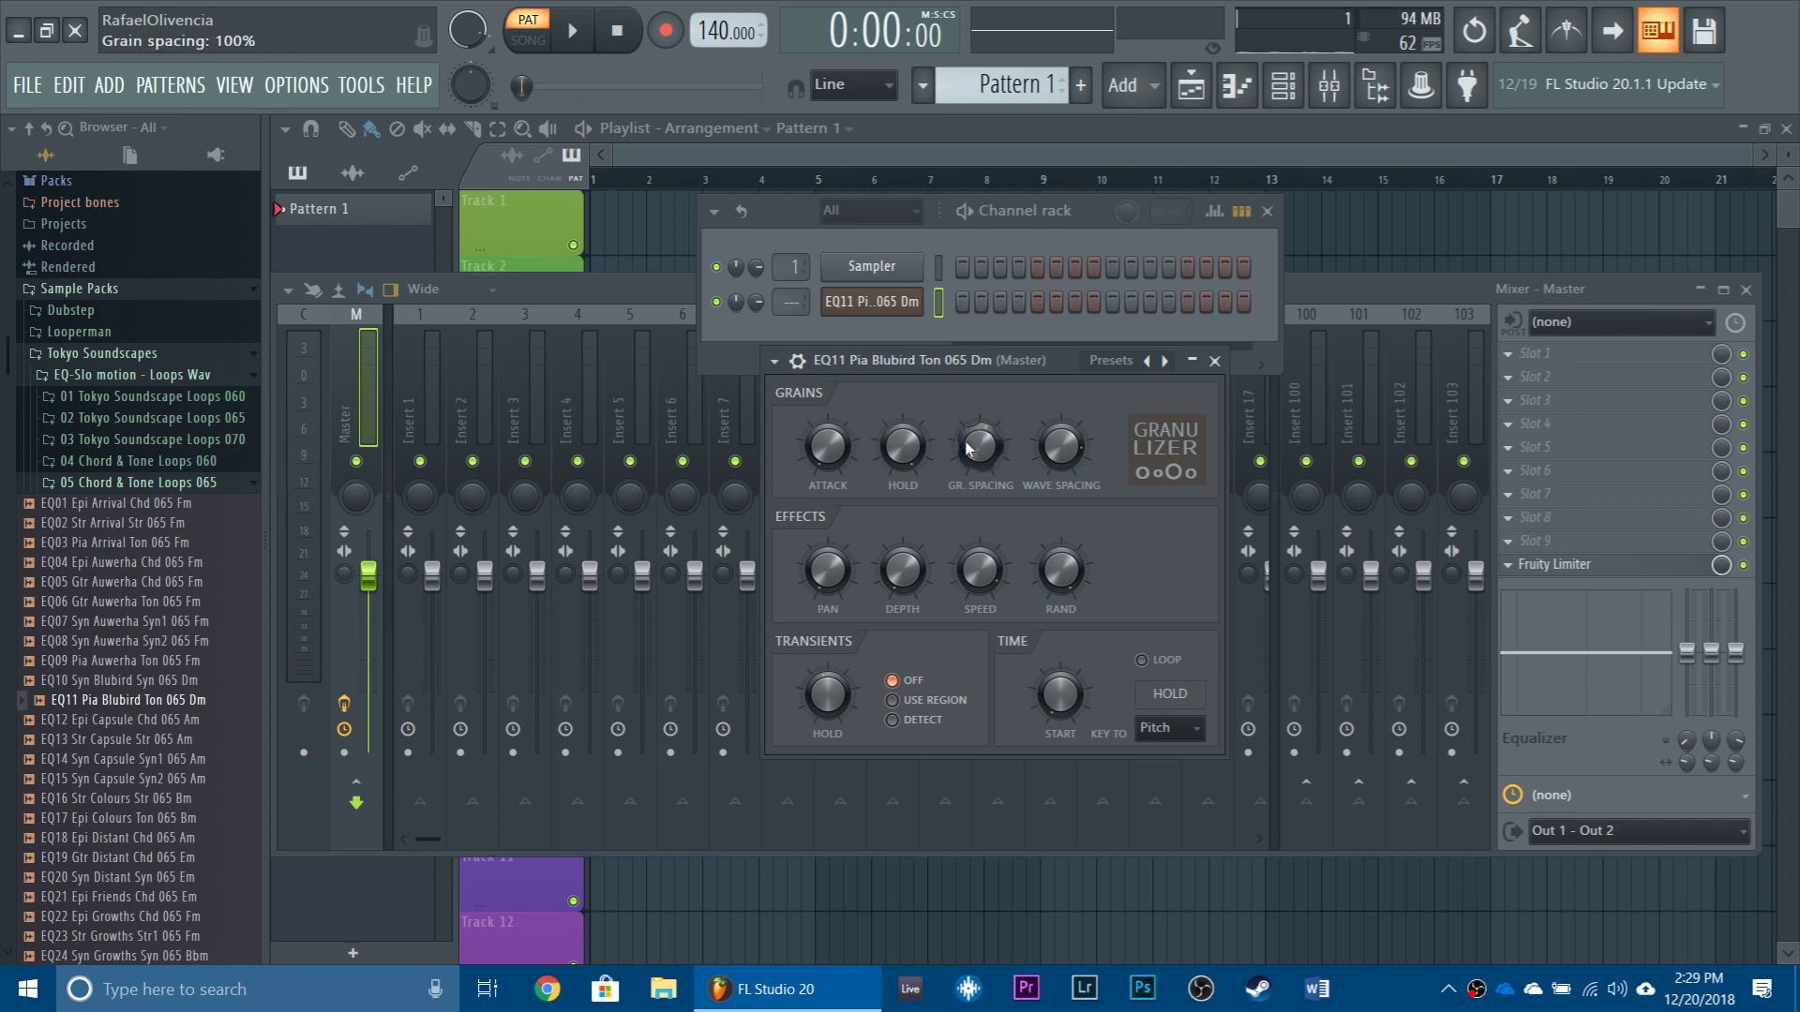
drag(969, 448, 969, 507)
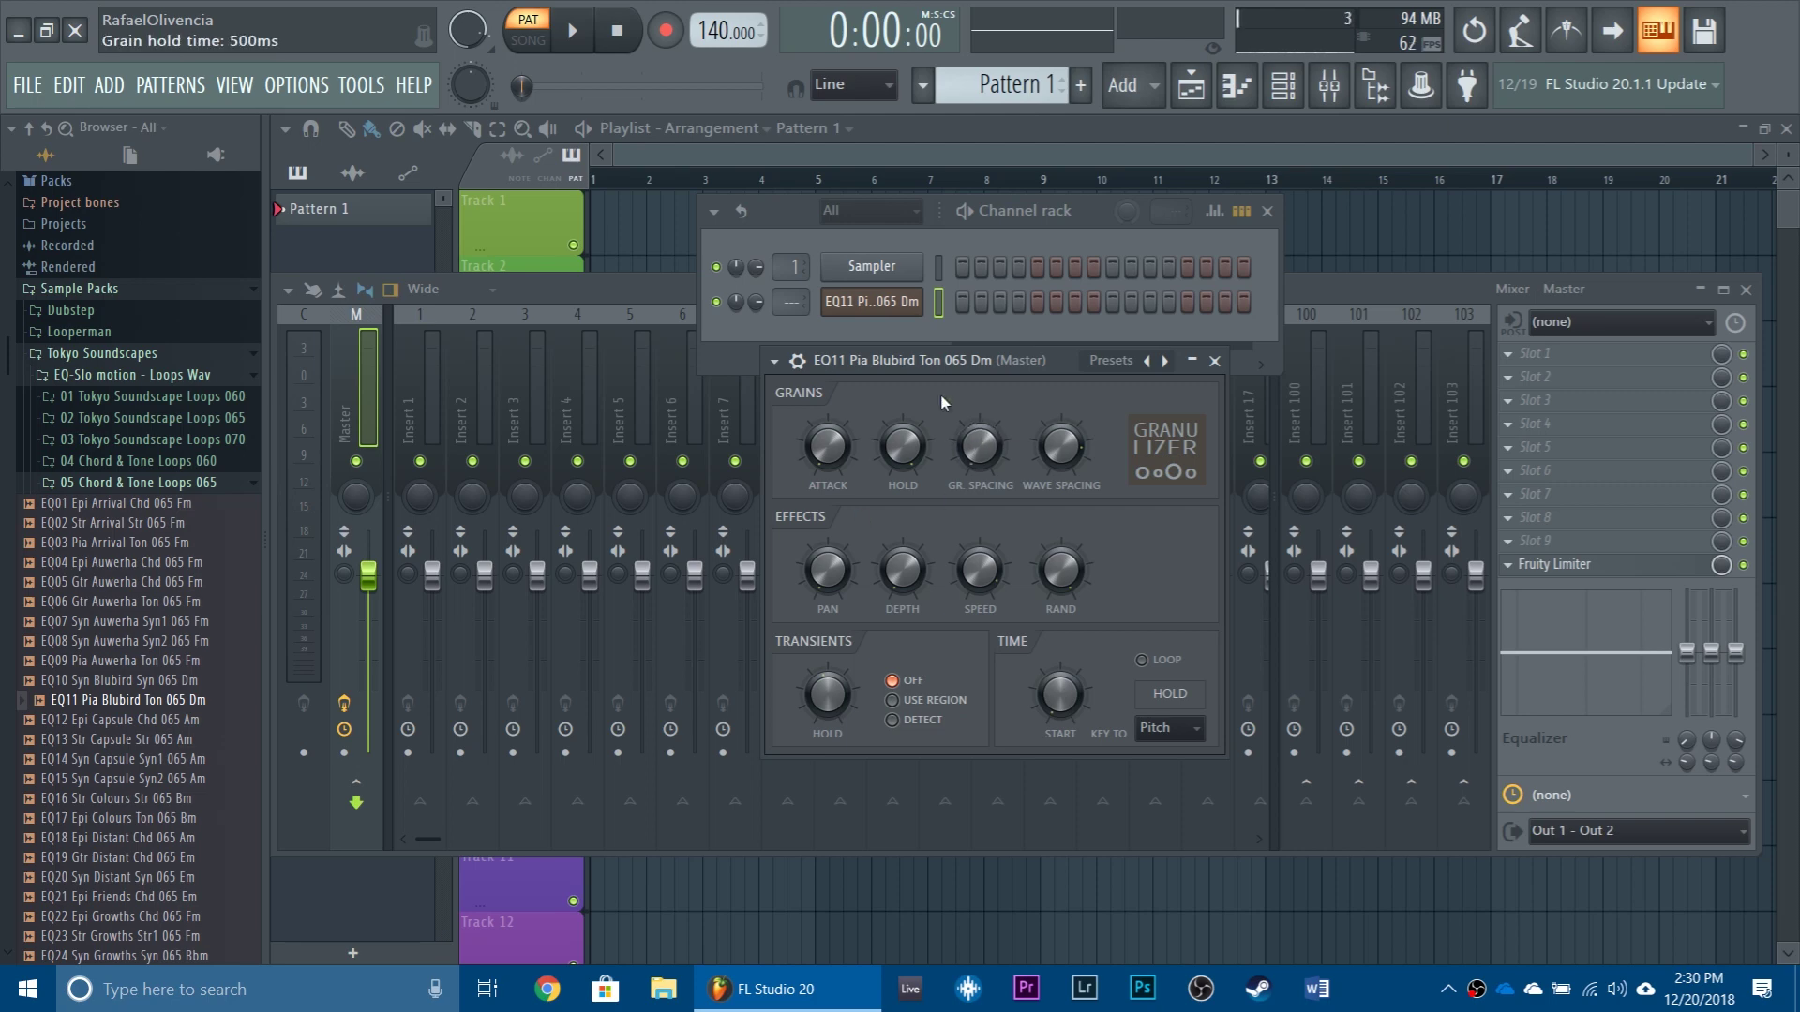
Step: Enable Loop in the Granulizer's Time section and play sustained notes to hear the looping
drag(942, 362, 889, 359)
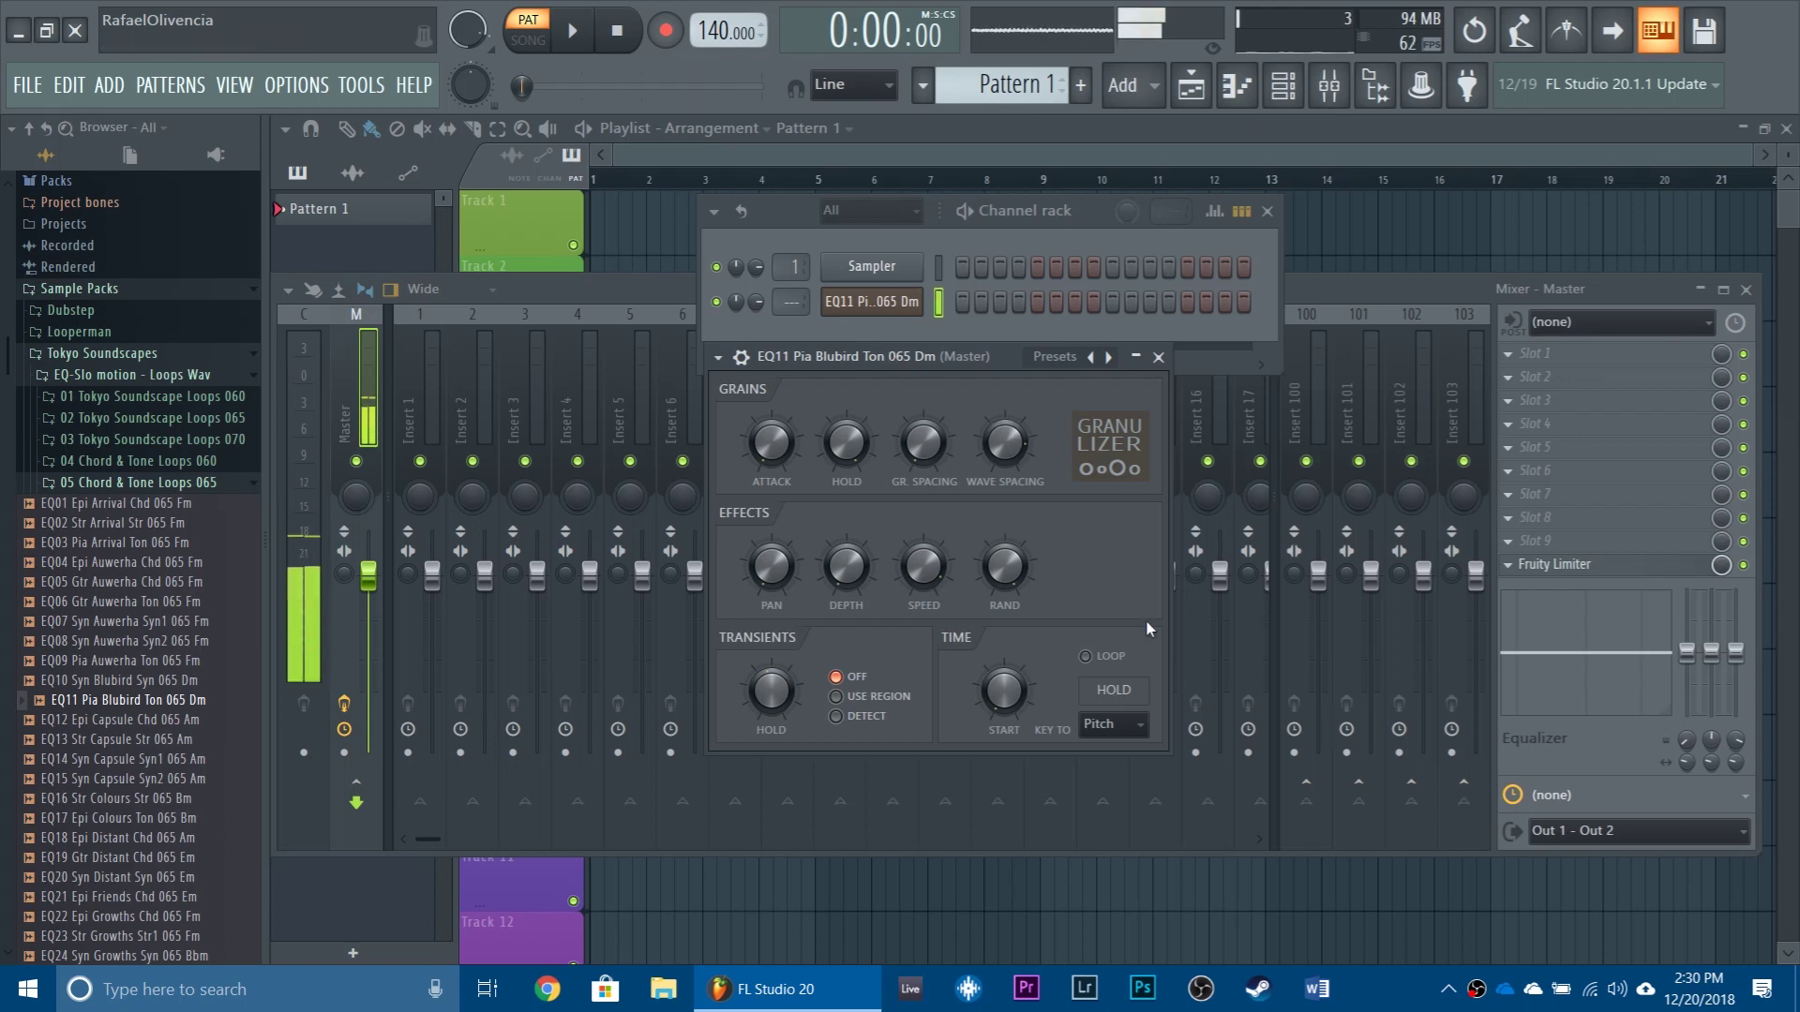
click(1085, 656)
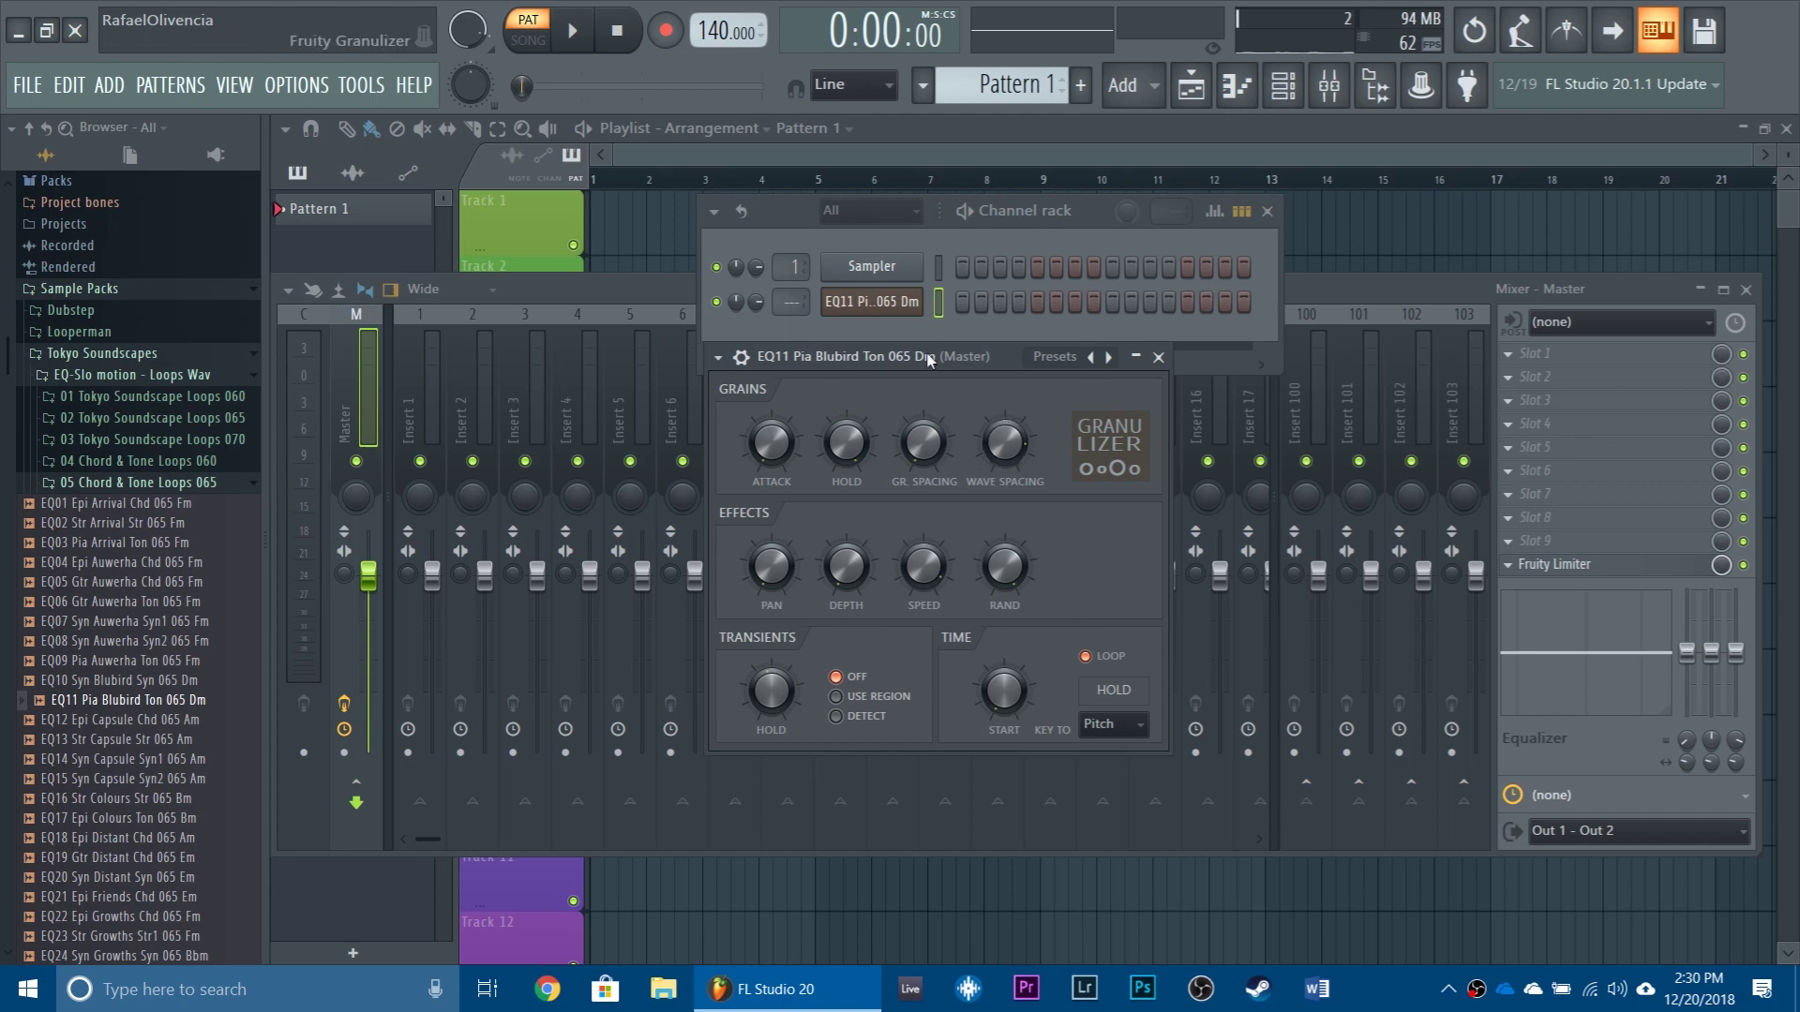
drag(932, 362, 1022, 434)
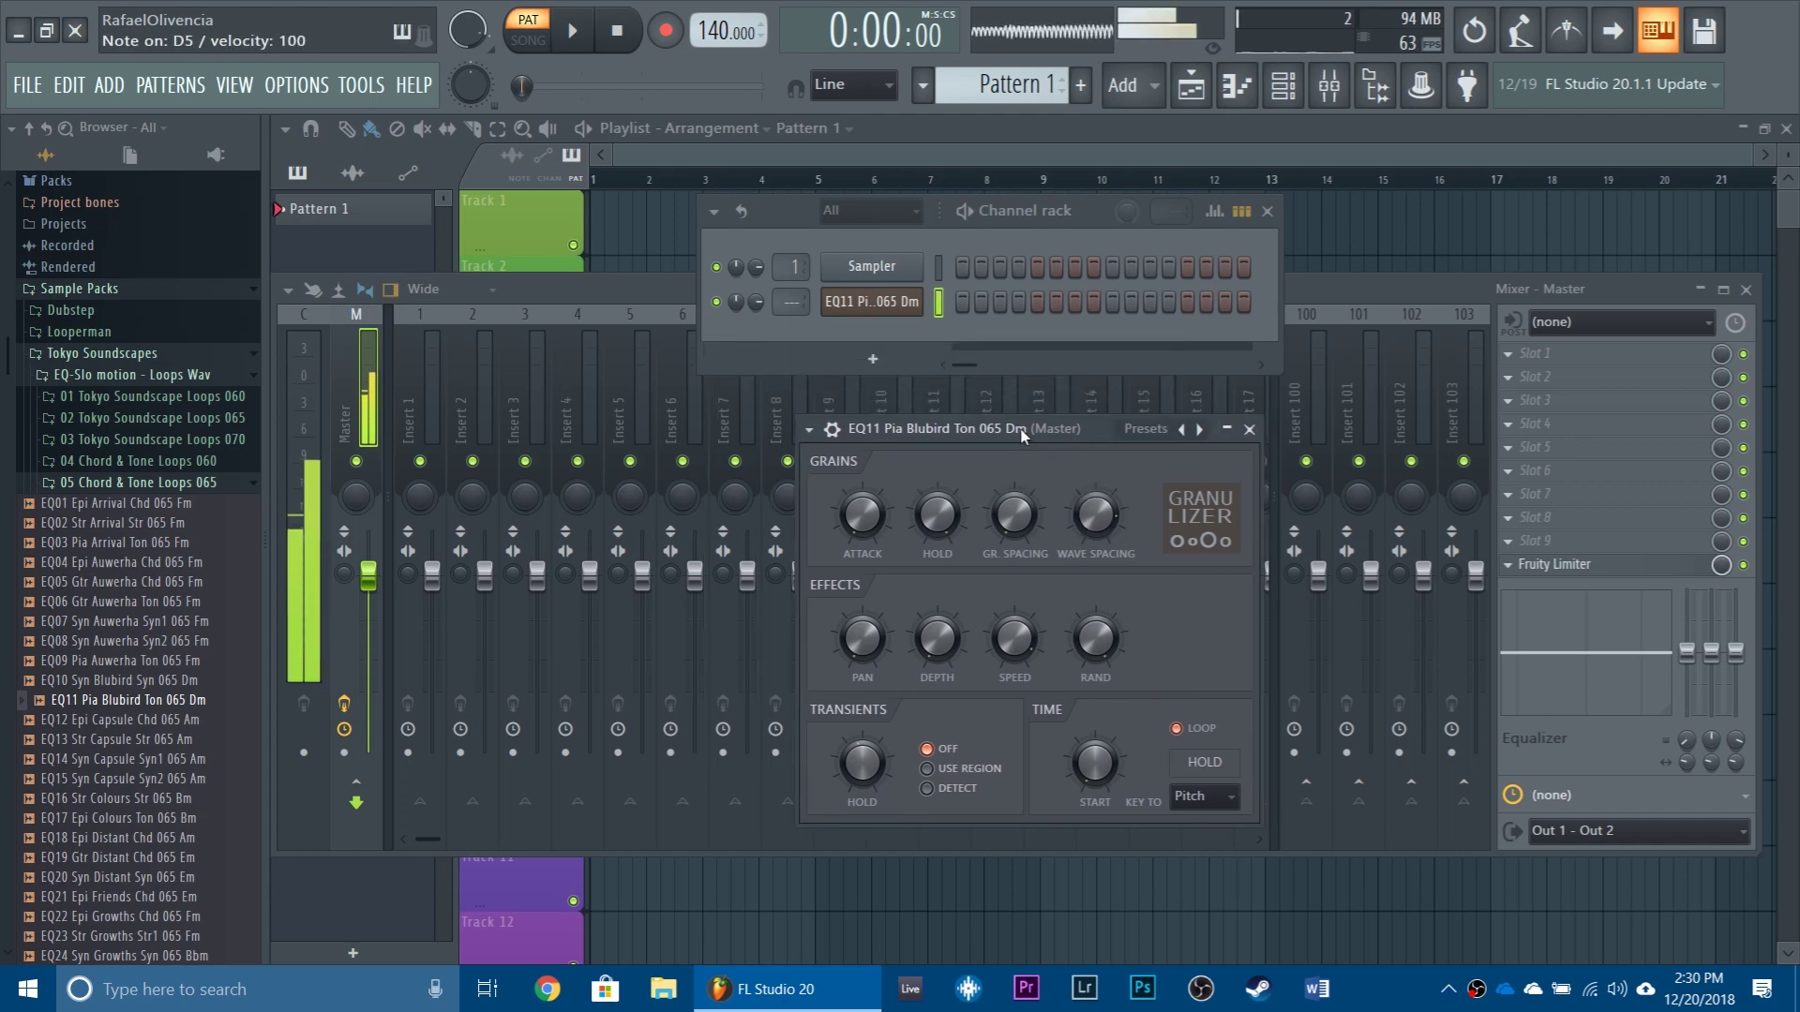
key(y)
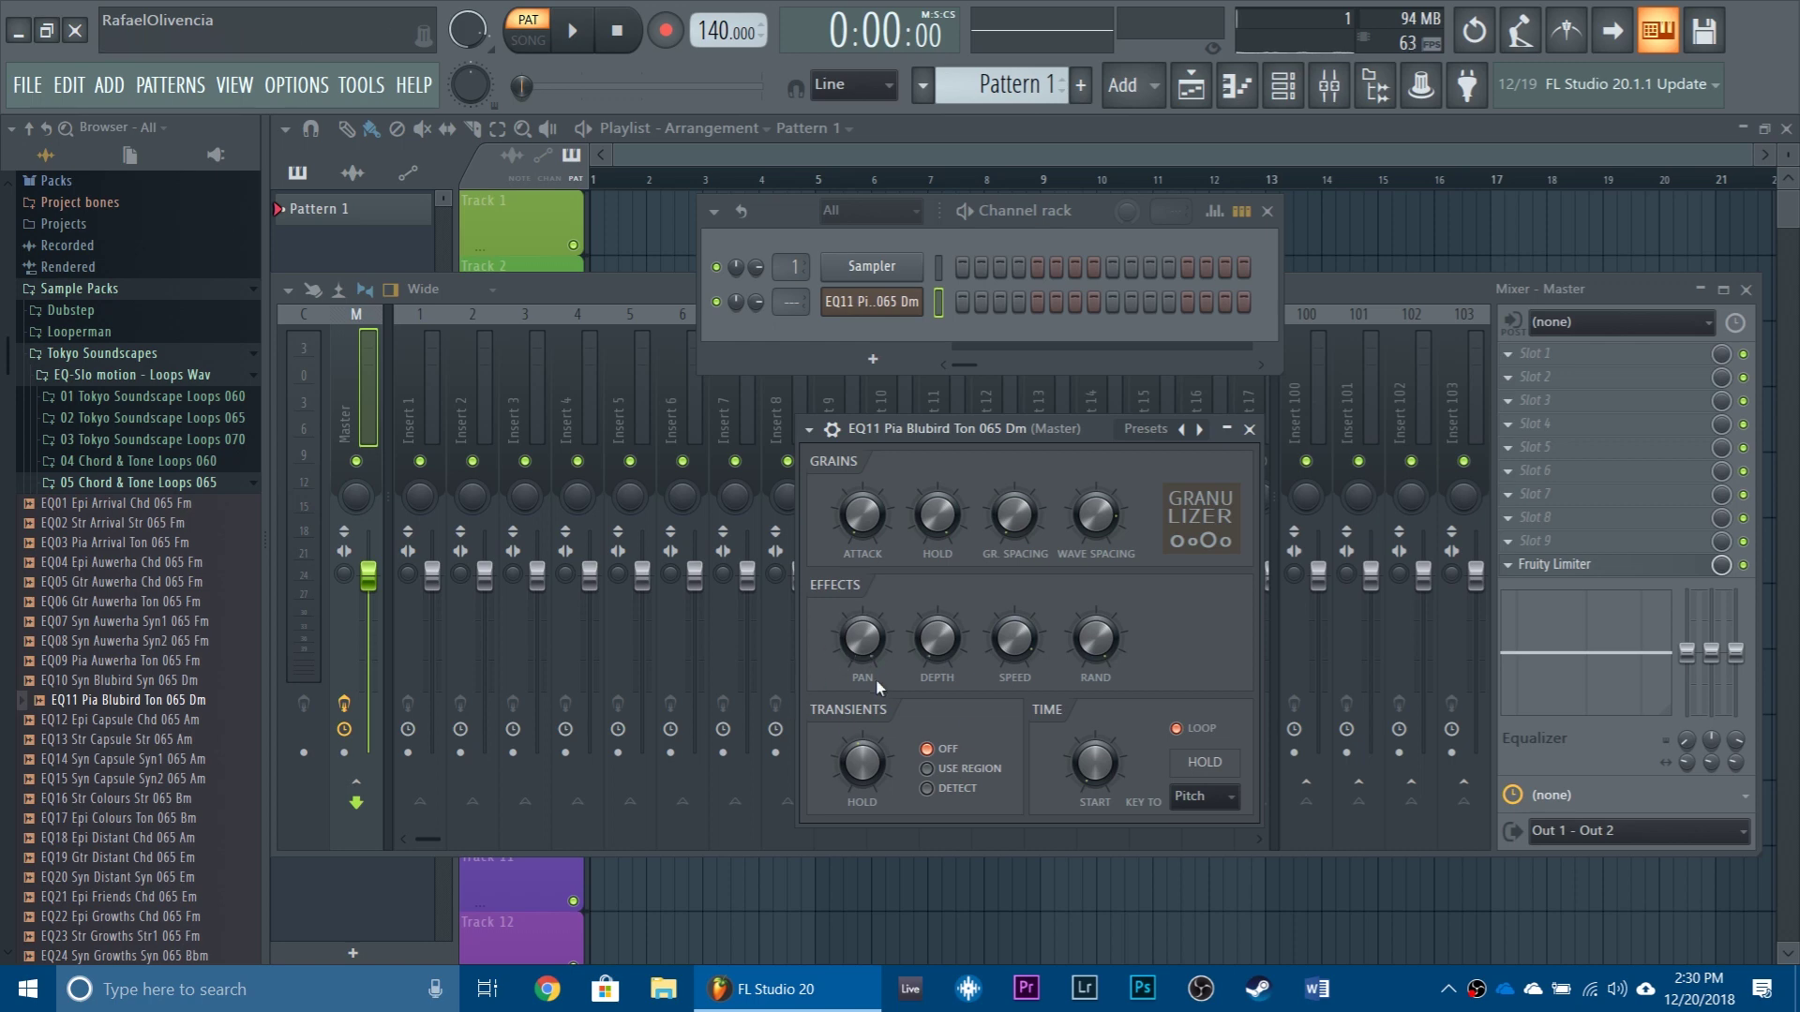
key(y)
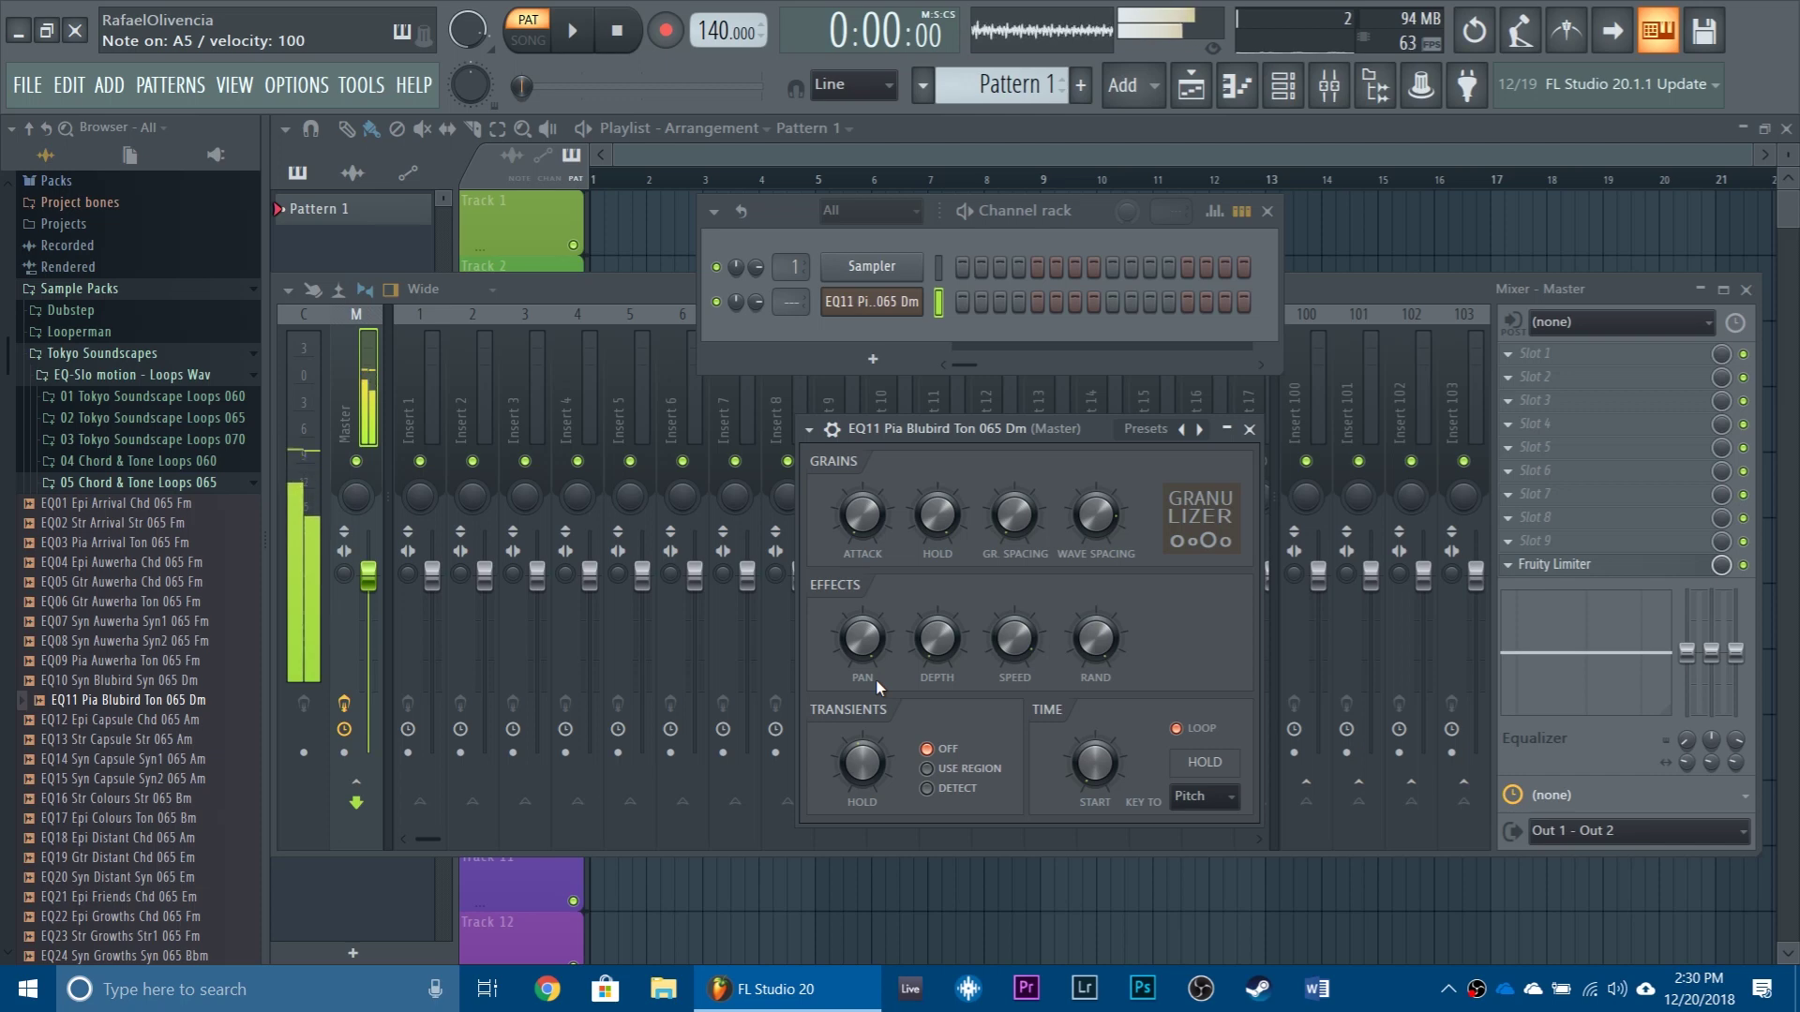
Step: Check the wave spacing control and play a series of notes and chords with the looped sample
drag(1095, 514, 1095, 536)
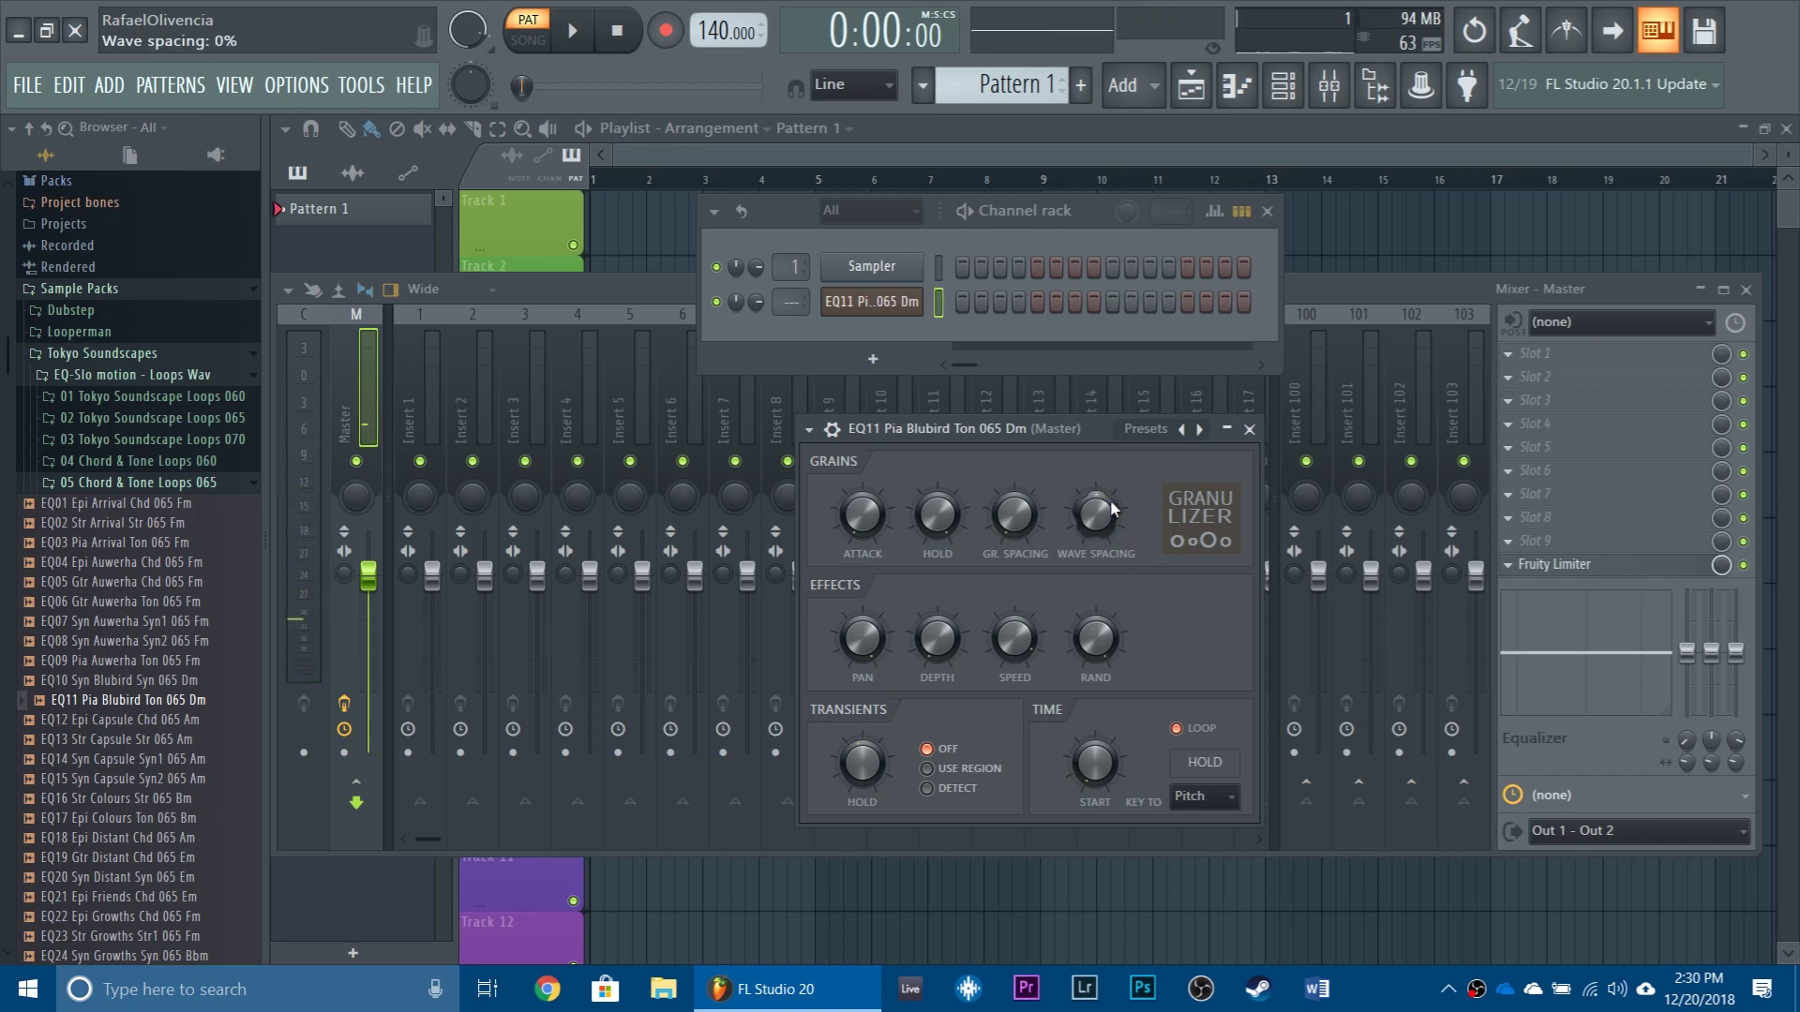
drag(1006, 443, 997, 420)
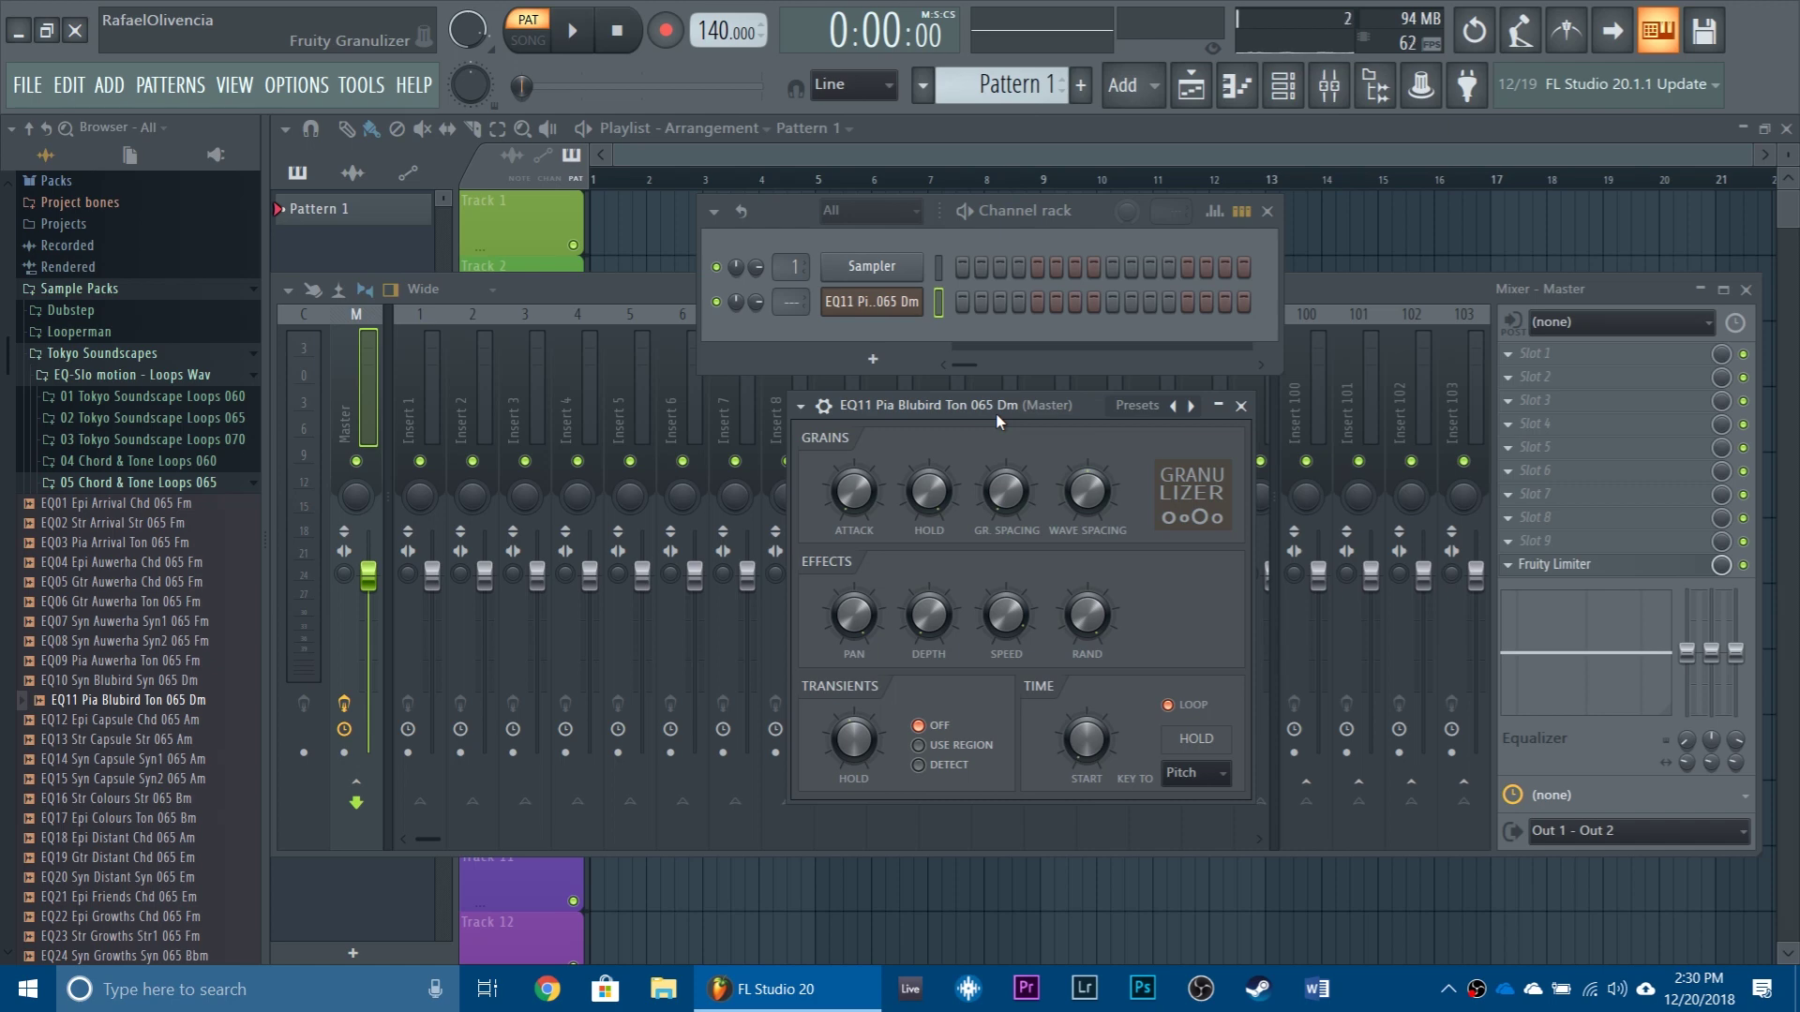
key(y)
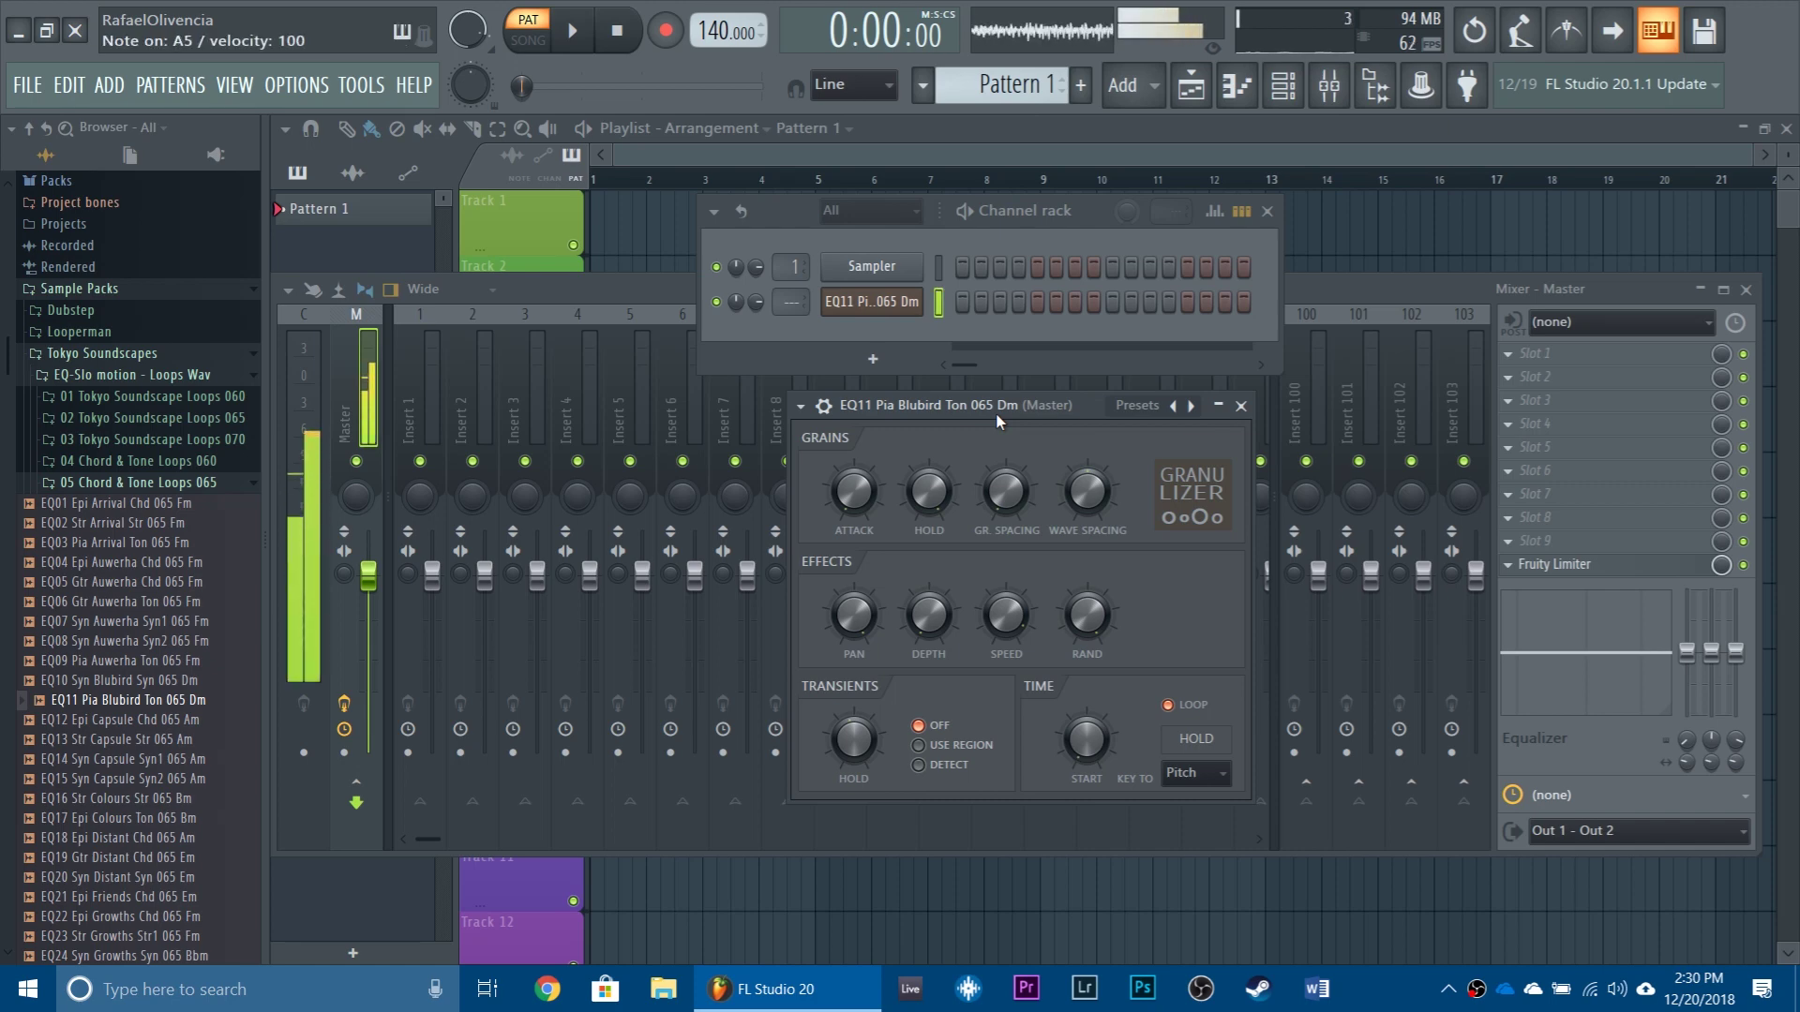
key(e)
key(i)
key(n)
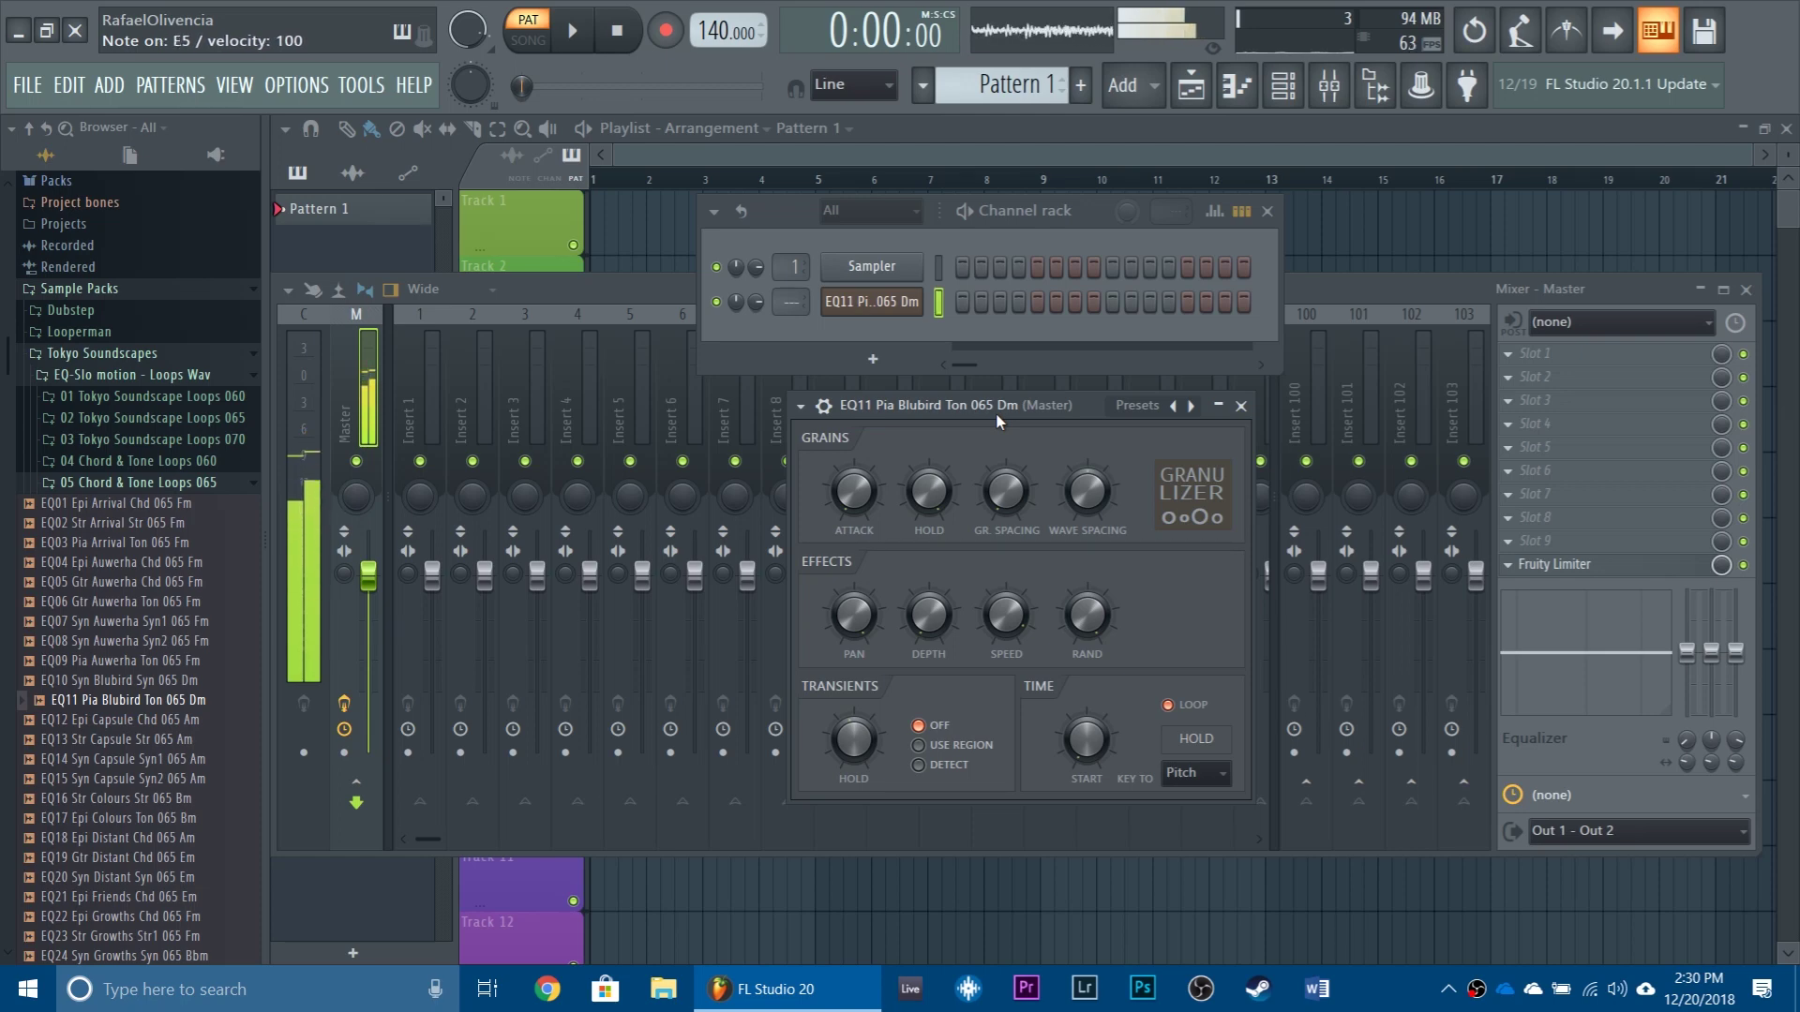
key(b)
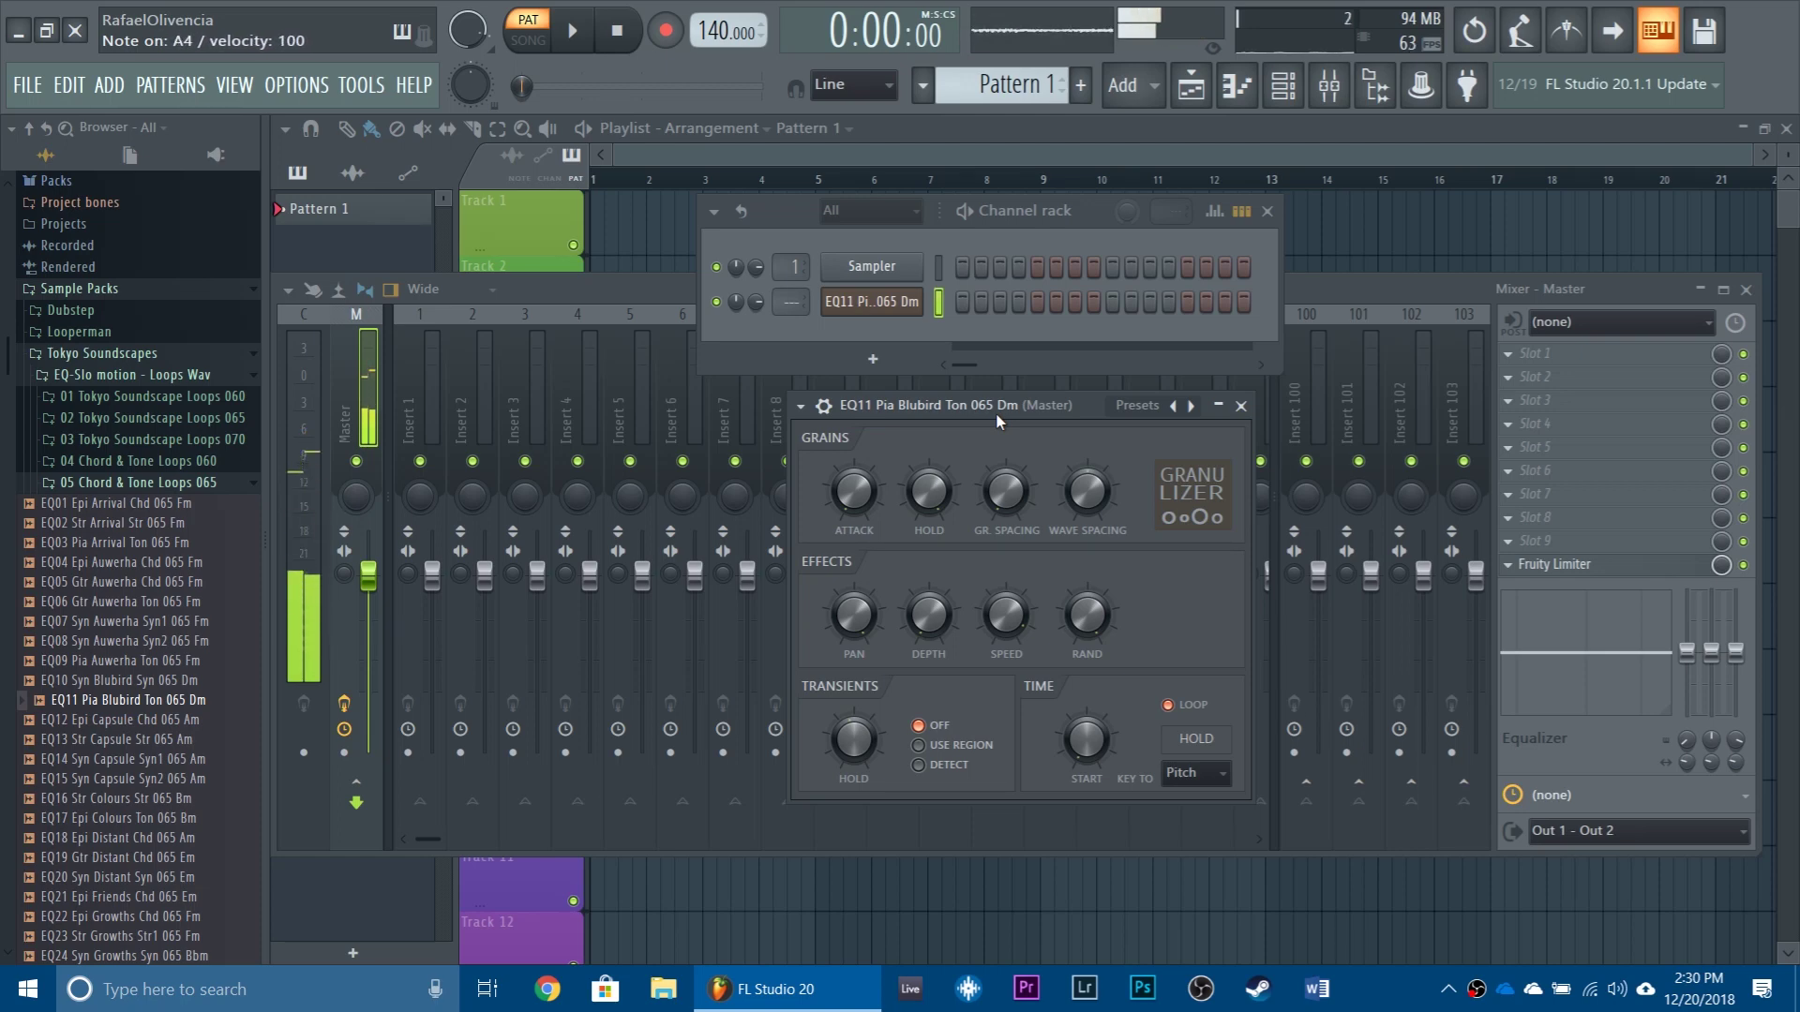
key(c)
key(b)
Step: Enable the channel's volume envelope with the attack at minimum and the sustain at maximum
click(824, 406)
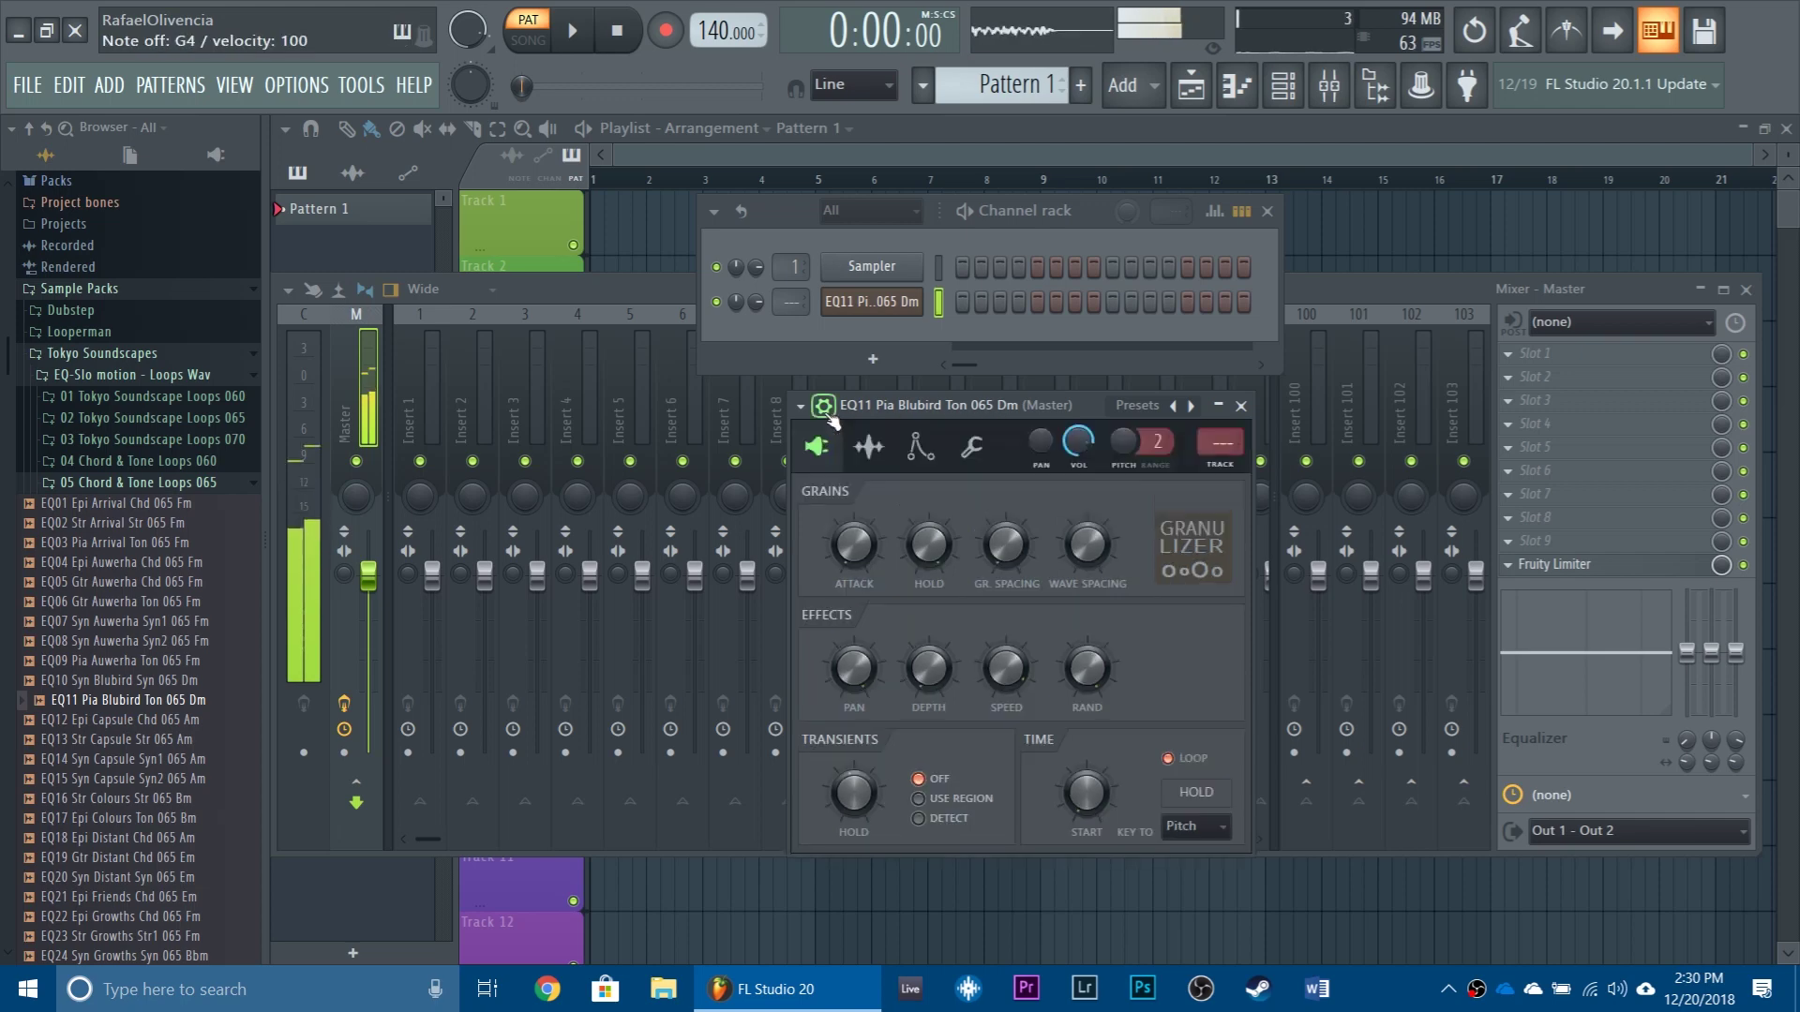
click(919, 448)
click(971, 446)
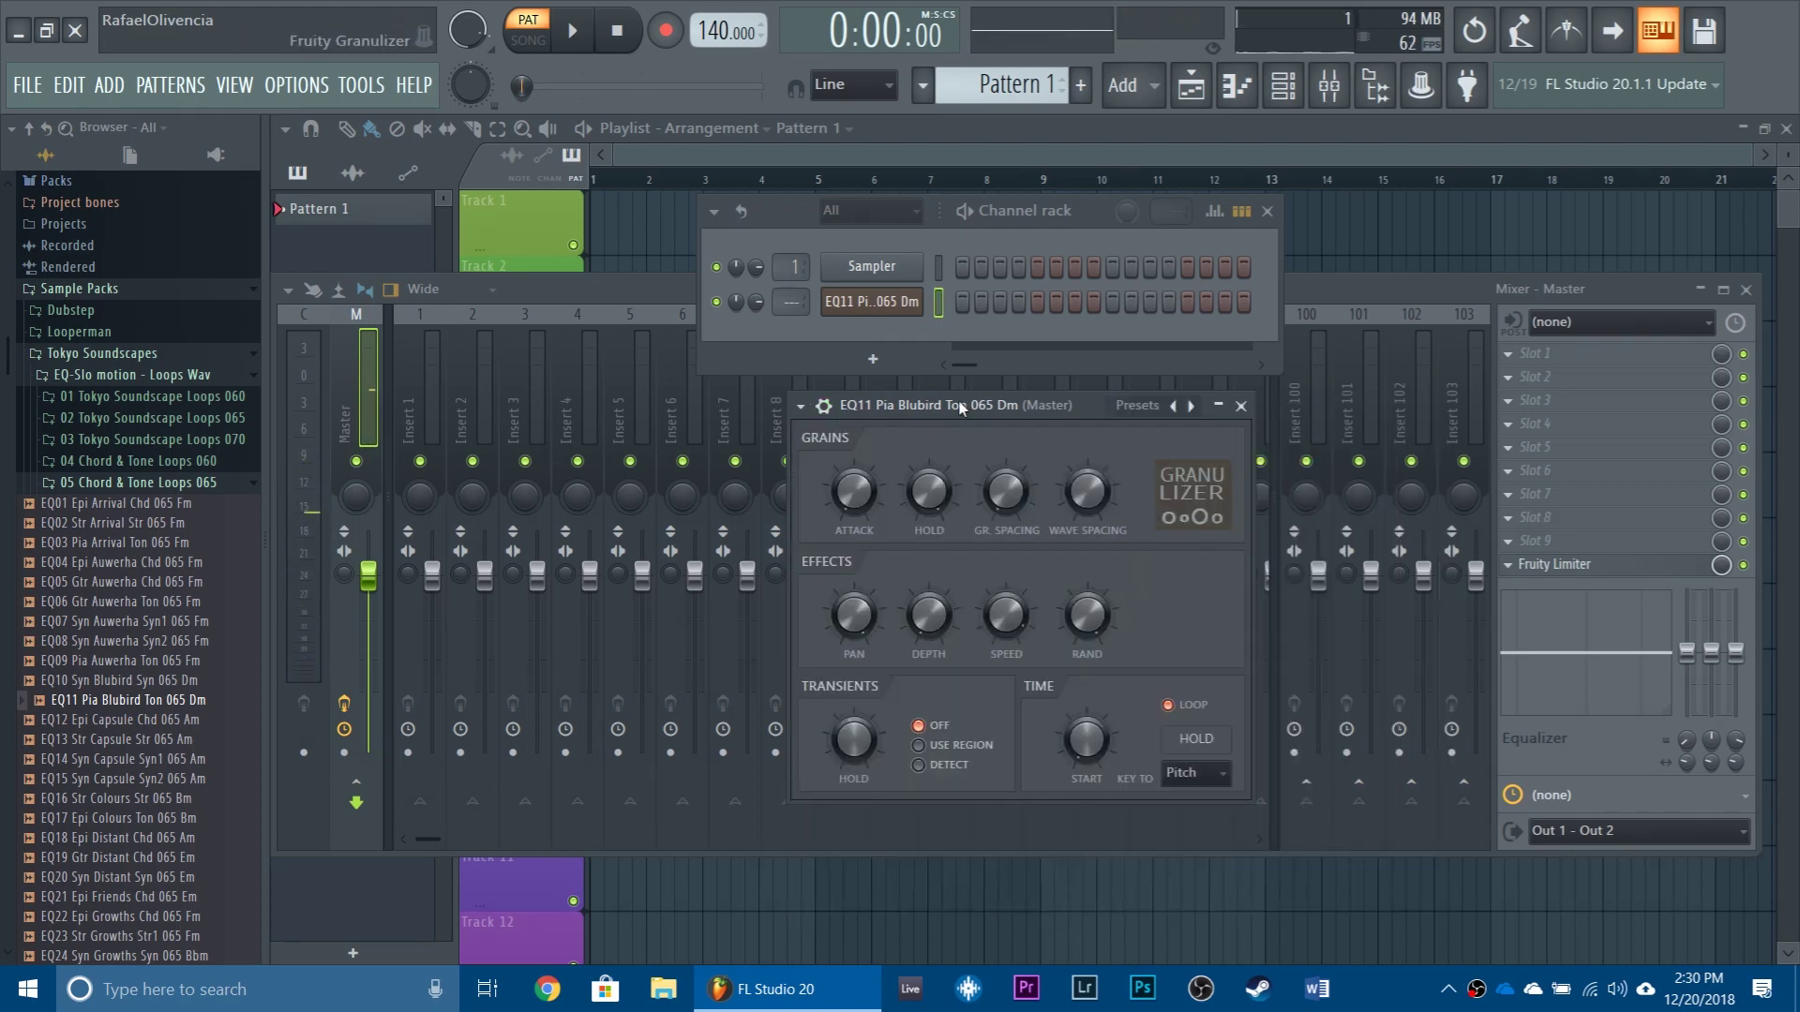
click(919, 448)
drag(863, 675, 863, 698)
drag(981, 681, 1022, 669)
Step: Play several chords to audition the Granulizer sound with the volume envelope active
key(x)
key(m)
key(b)
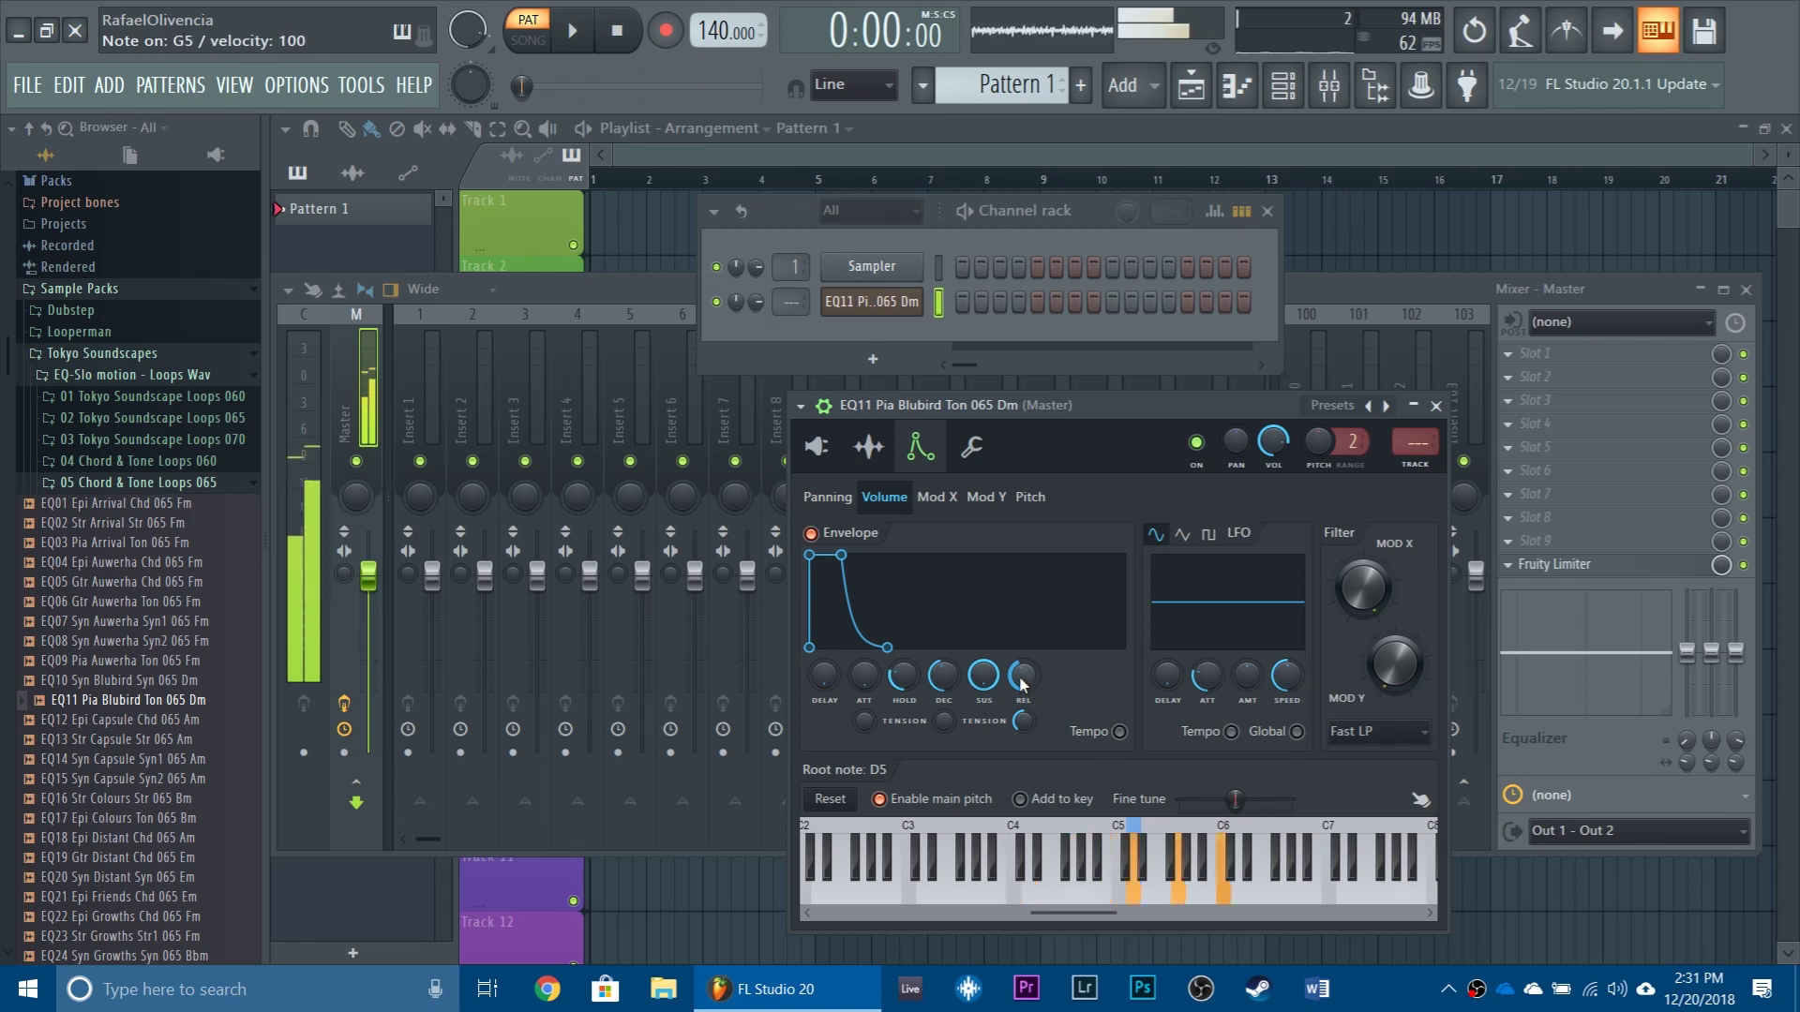
key(u)
key(e)
key(y)
key(o)
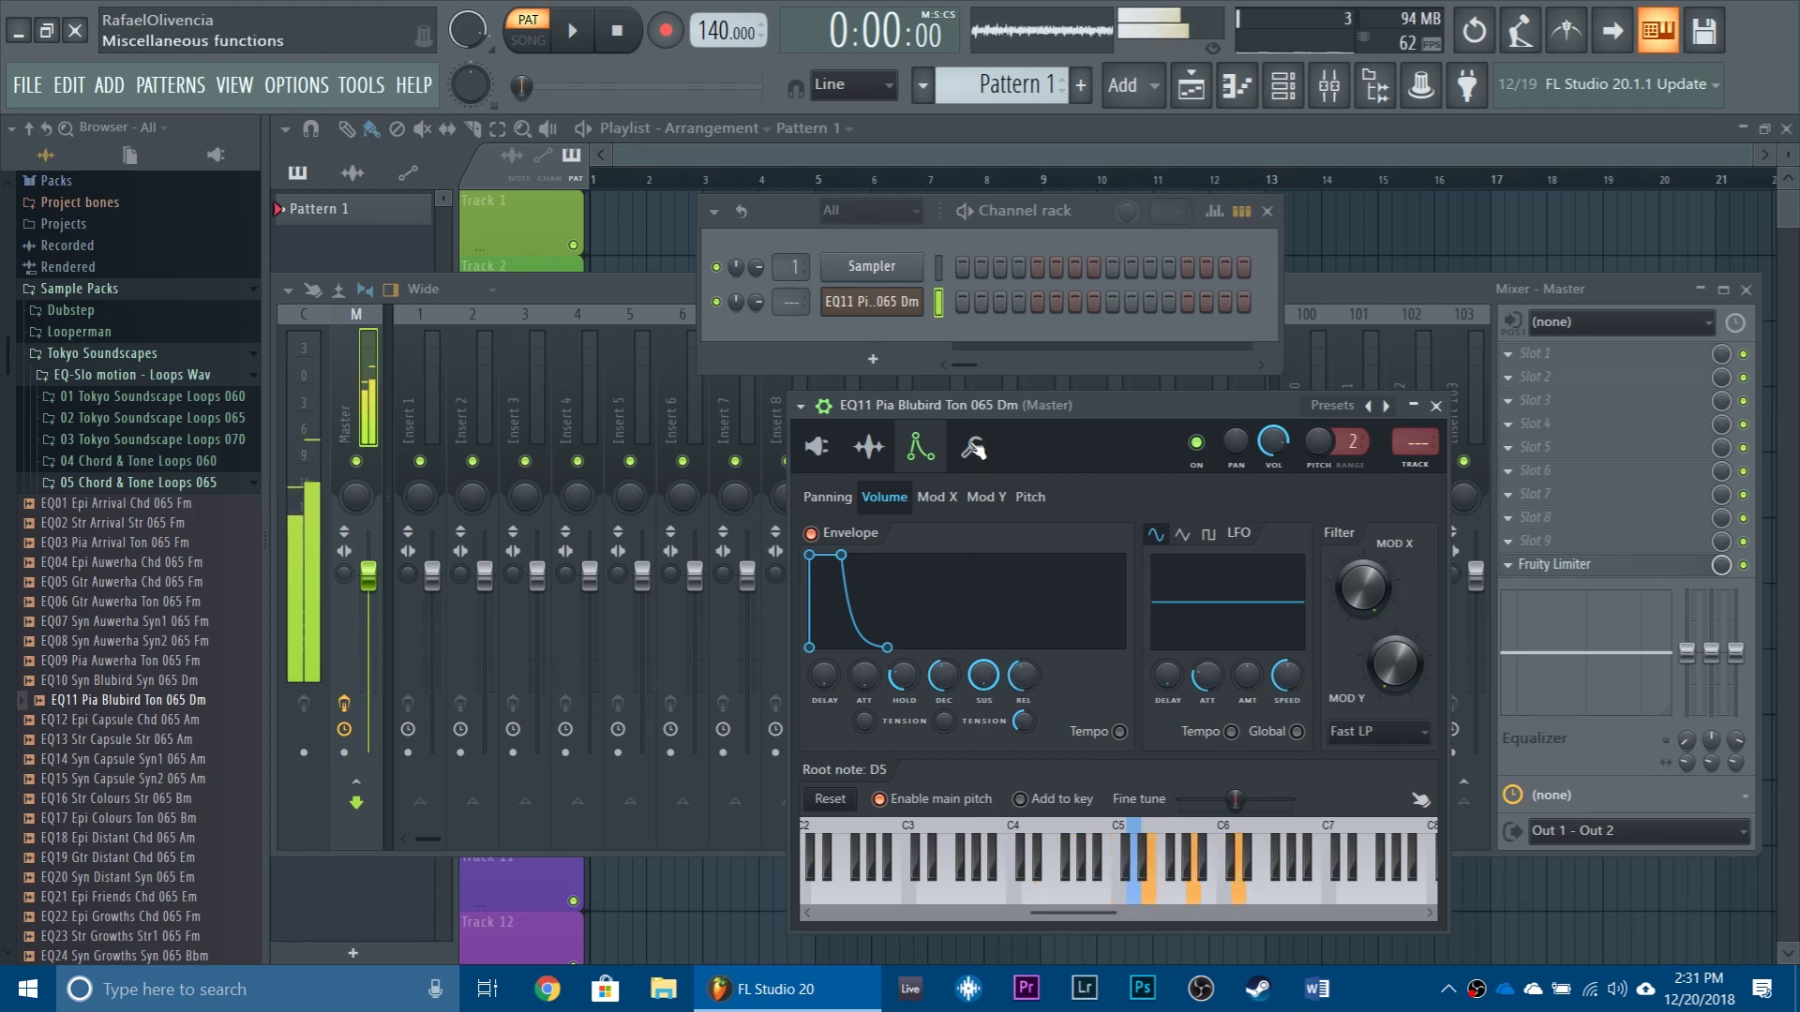
Step: Set the Granulizer channel's root note to D6
click(975, 450)
click(885, 450)
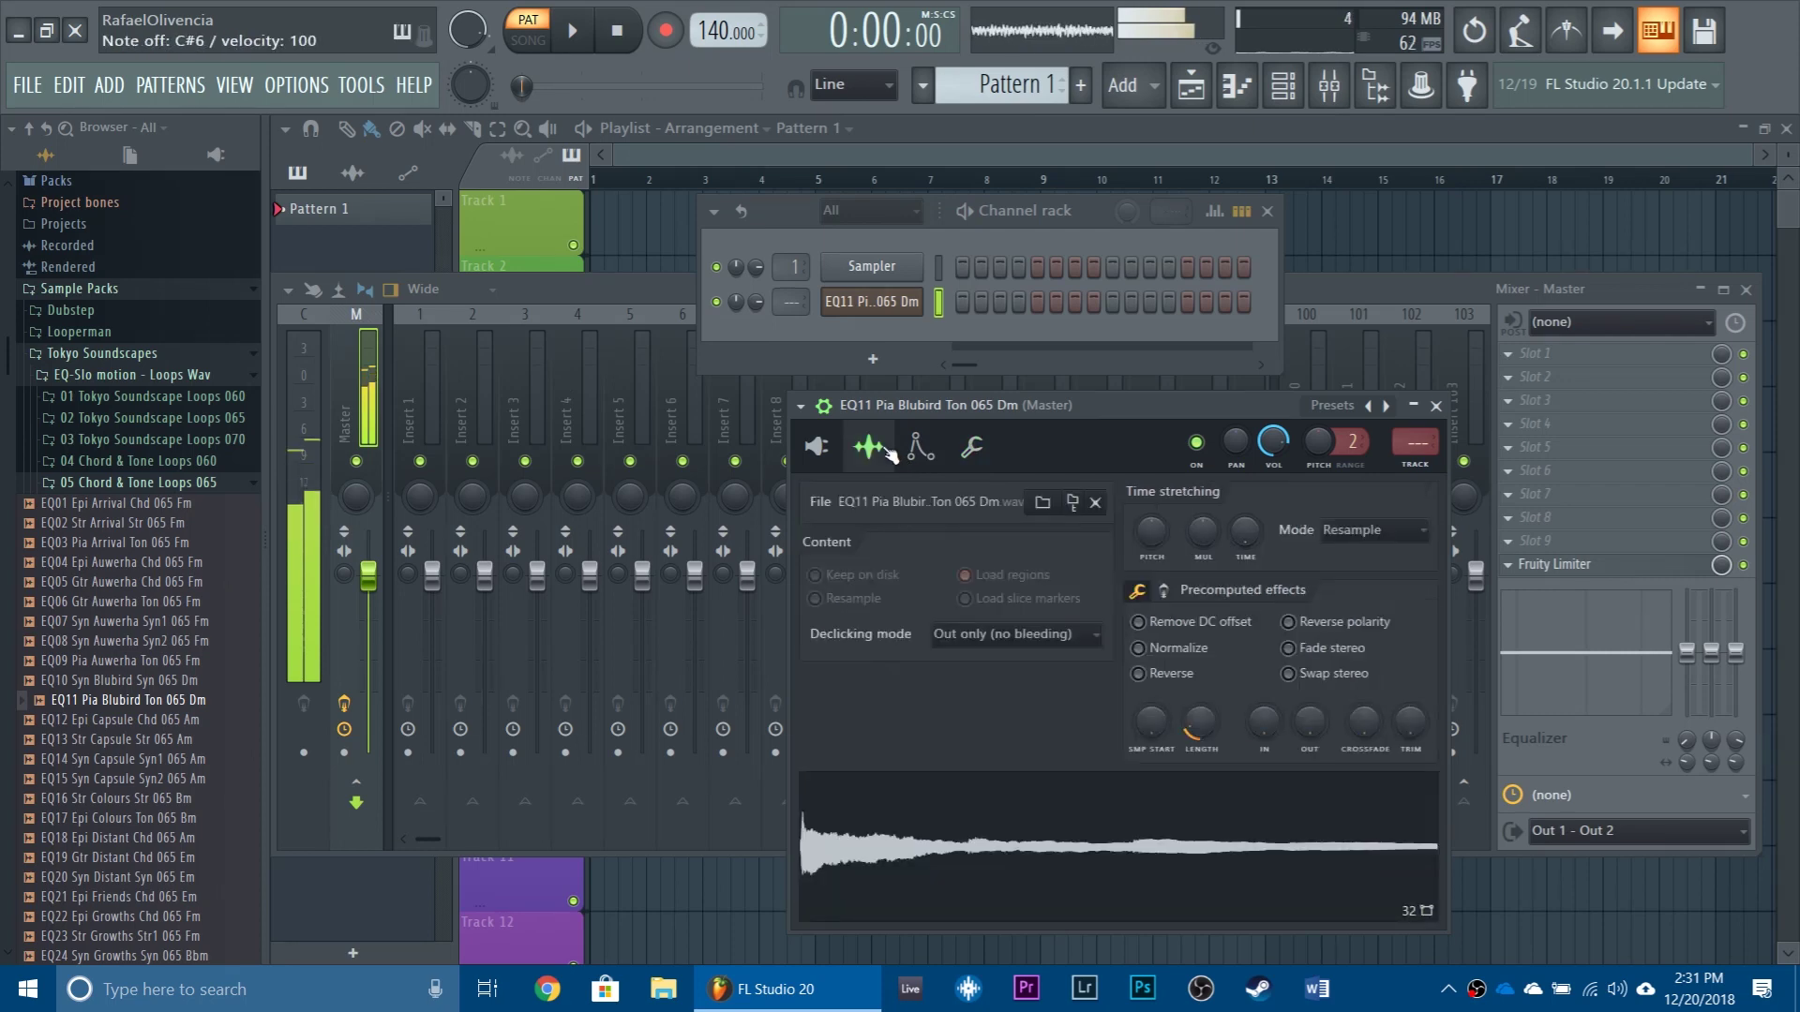
click(921, 448)
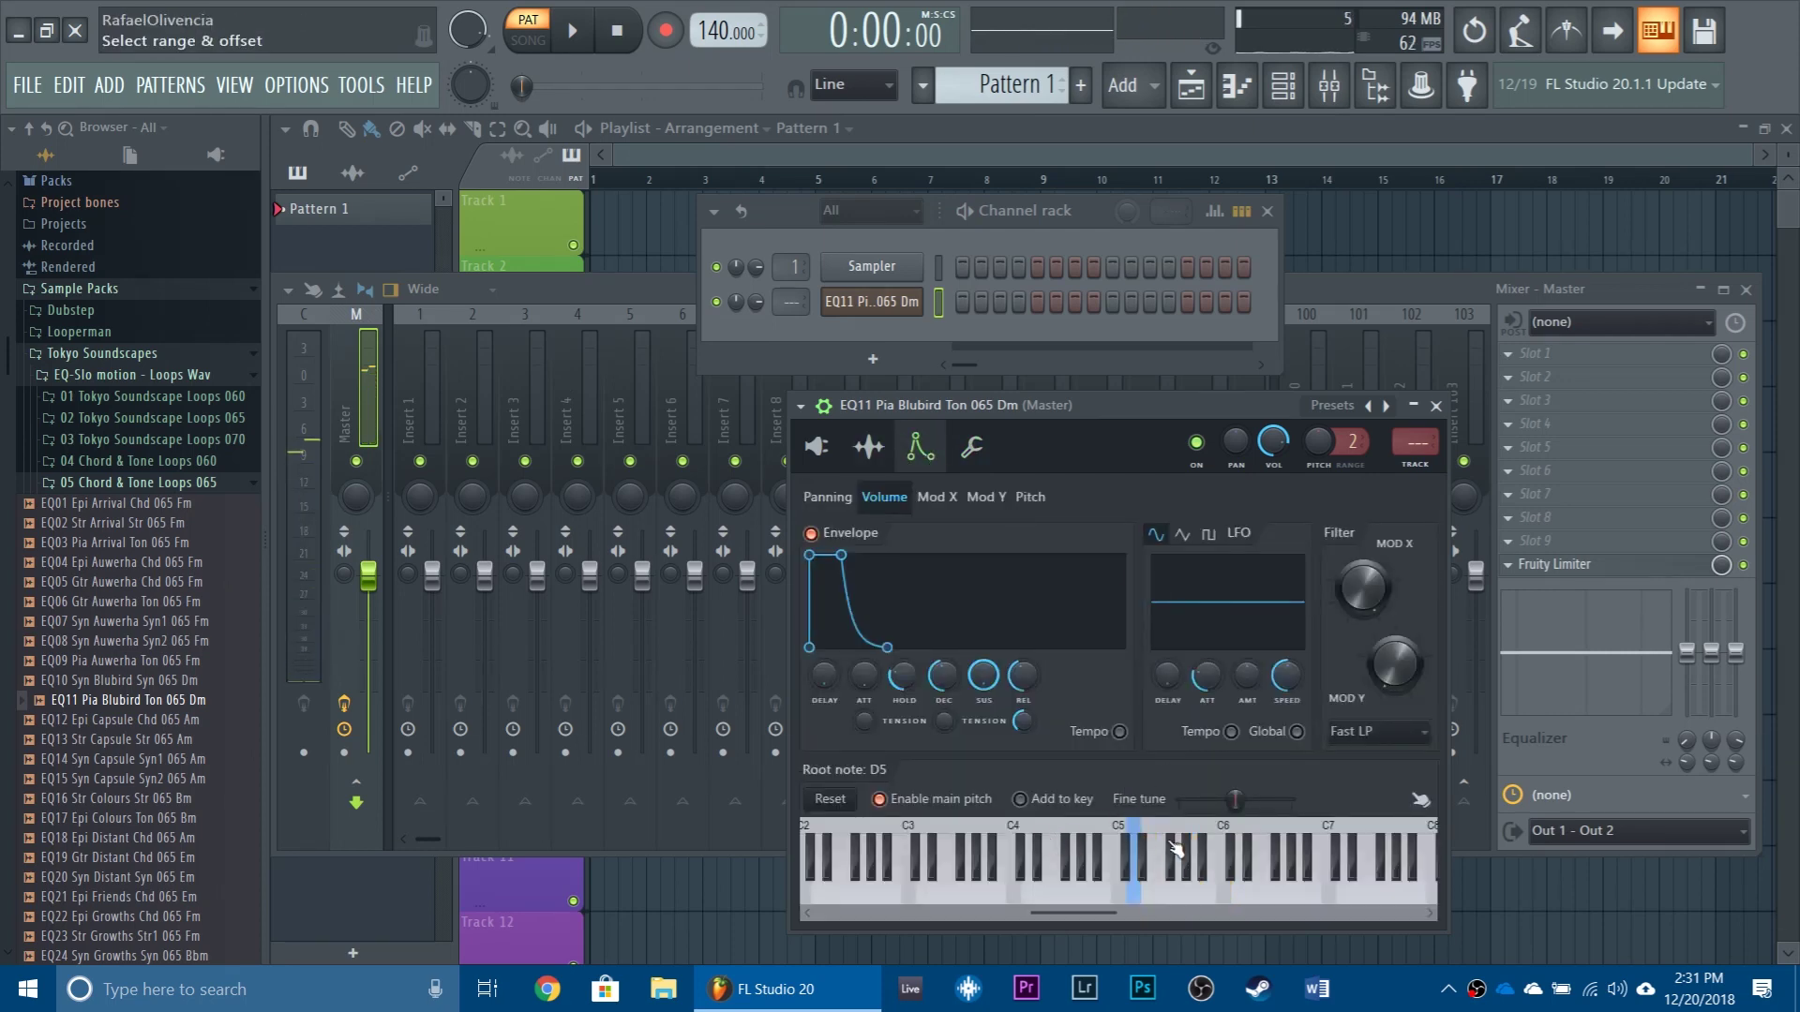
right_click(1242, 834)
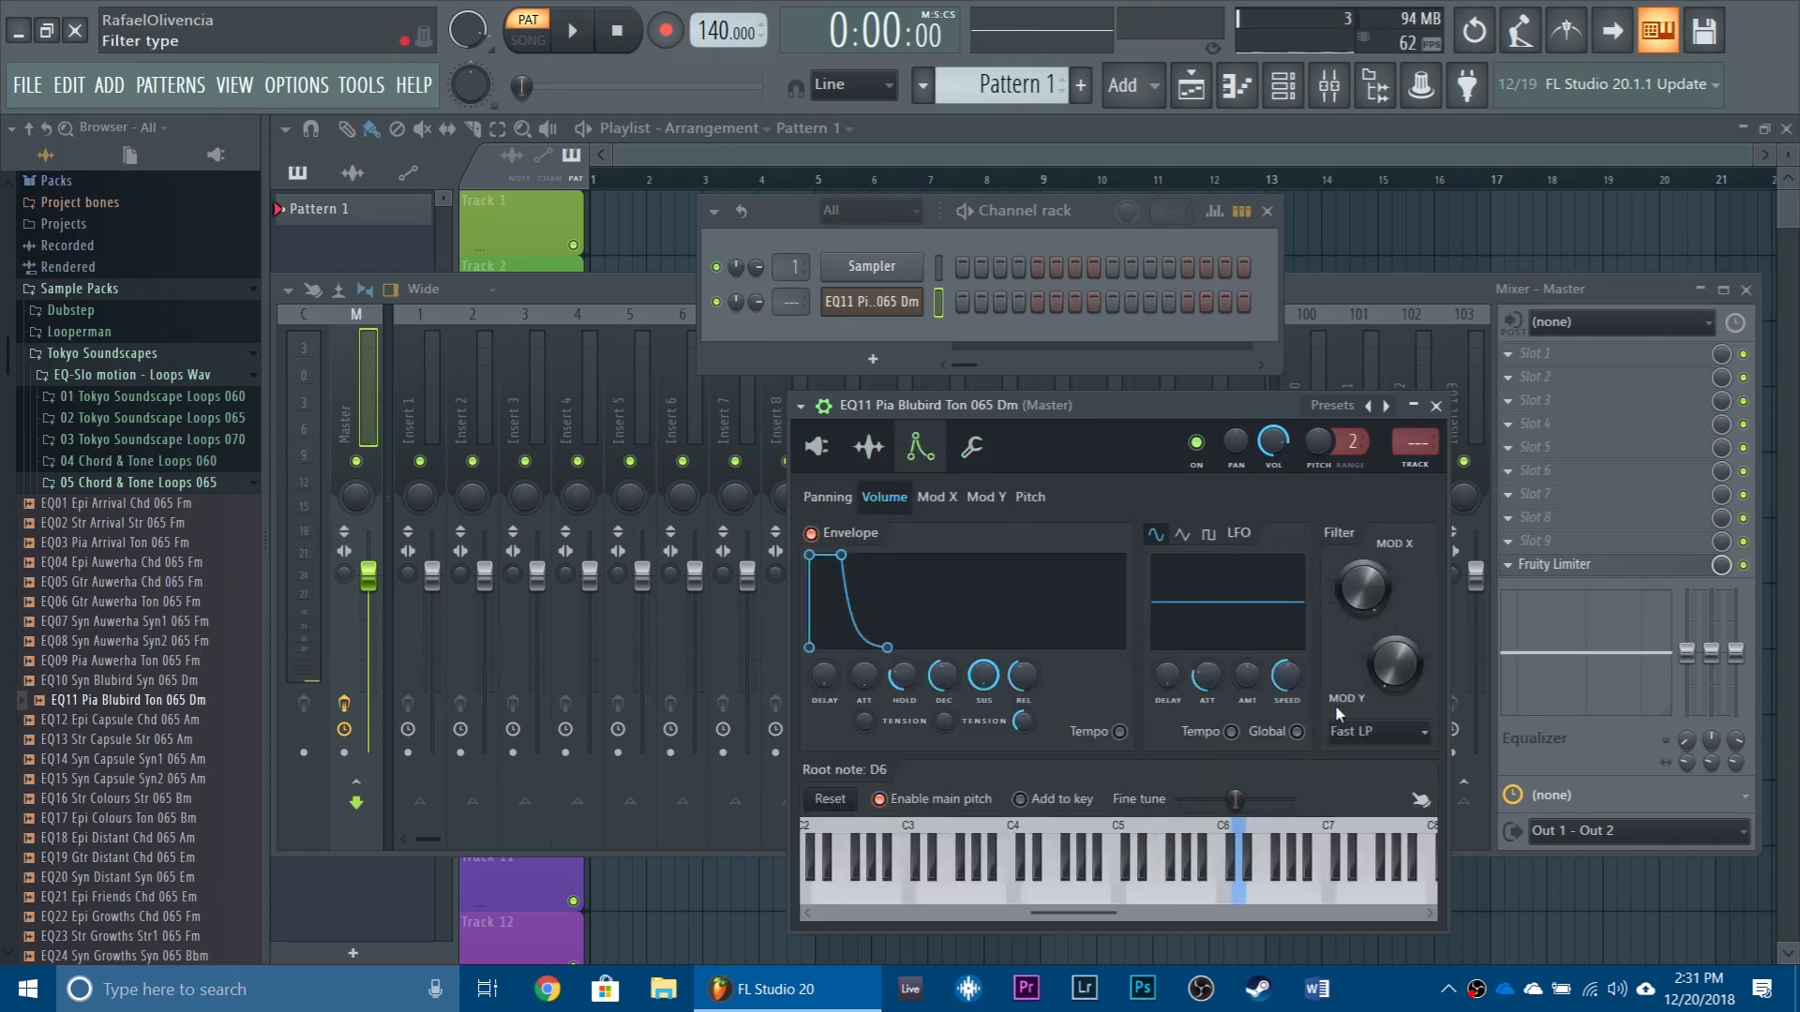
drag(1121, 418, 1092, 357)
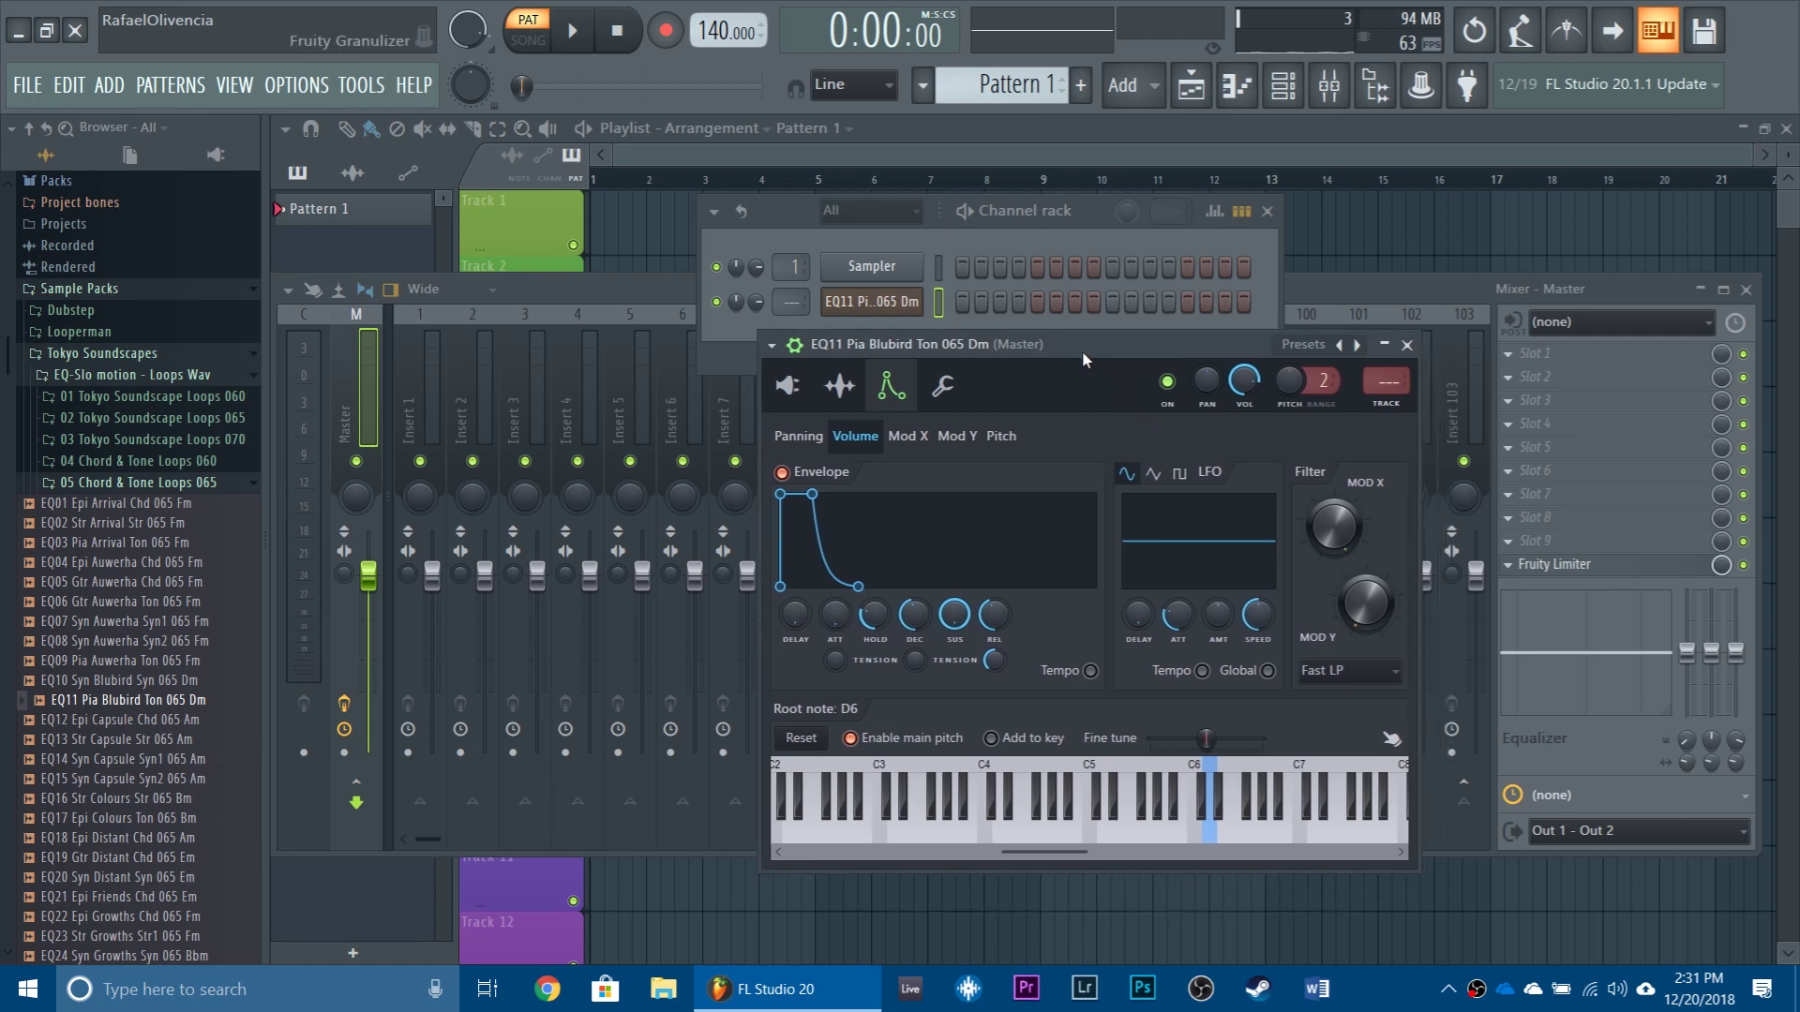
Step: Try the root note at lower octaves for comparison and return it to D6
right_click(1107, 762)
right_click(1212, 764)
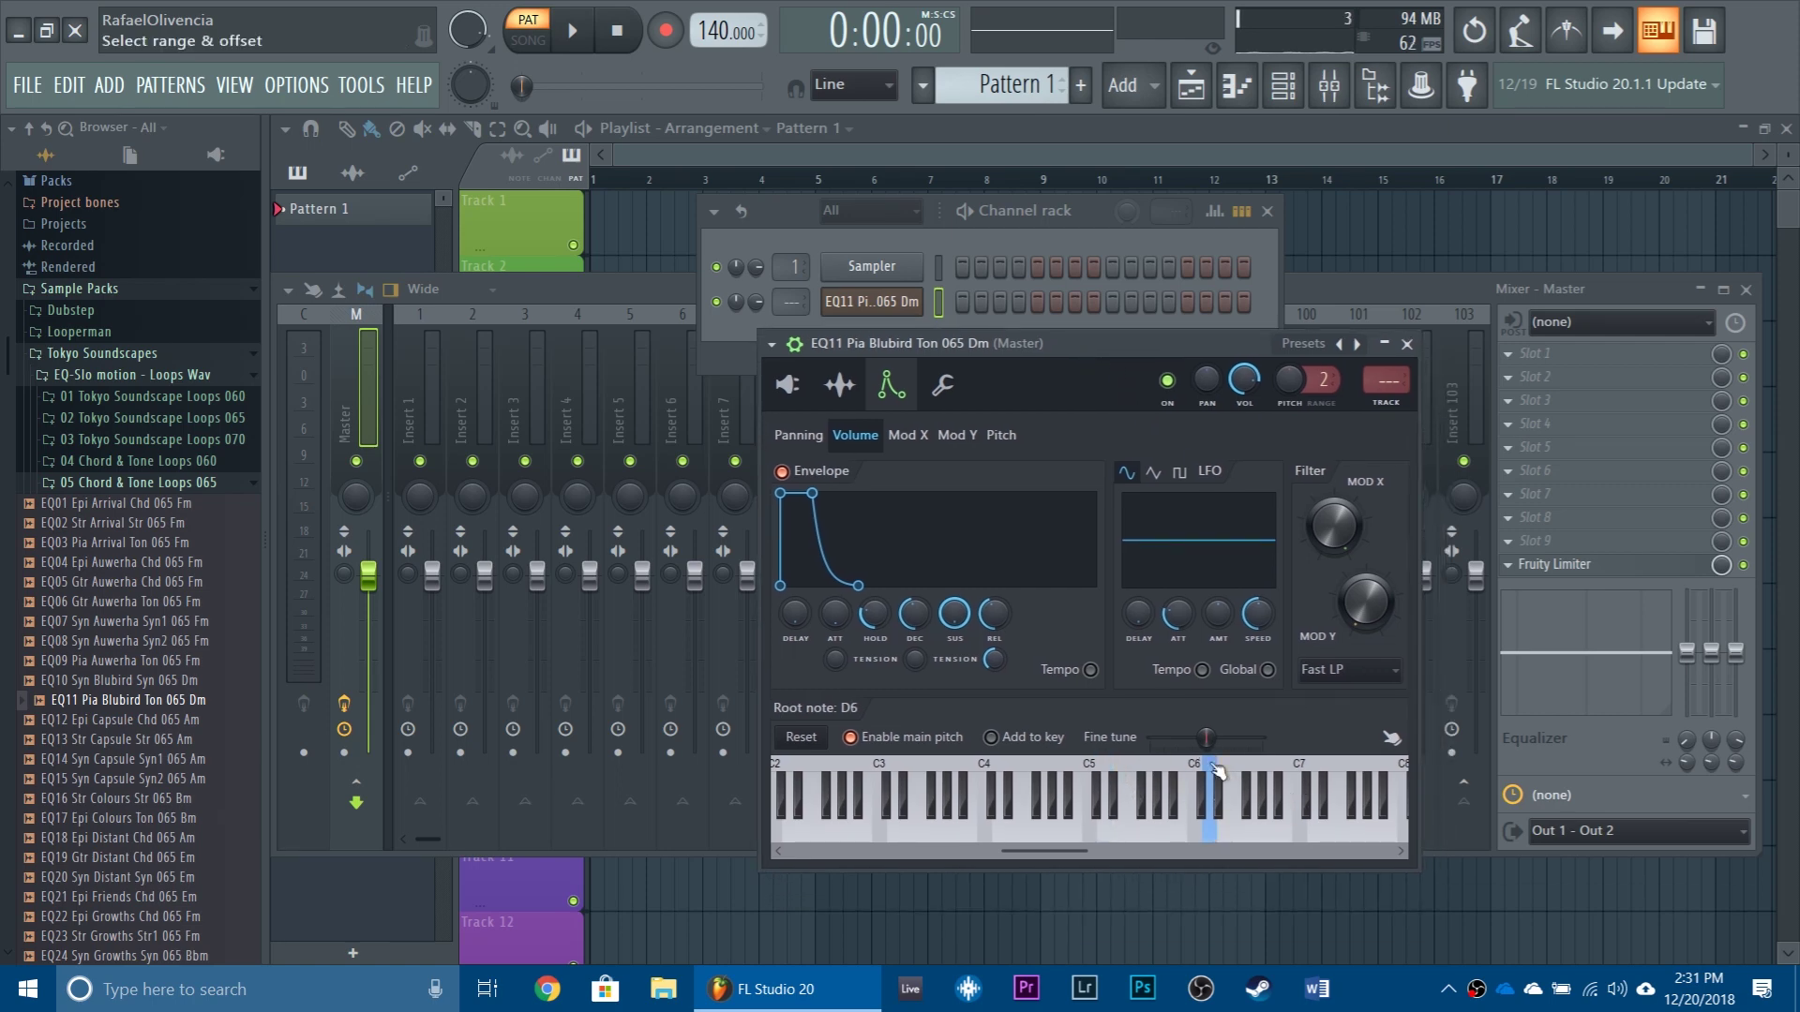
right_click(1111, 769)
right_click(1213, 769)
right_click(1000, 769)
right_click(1219, 771)
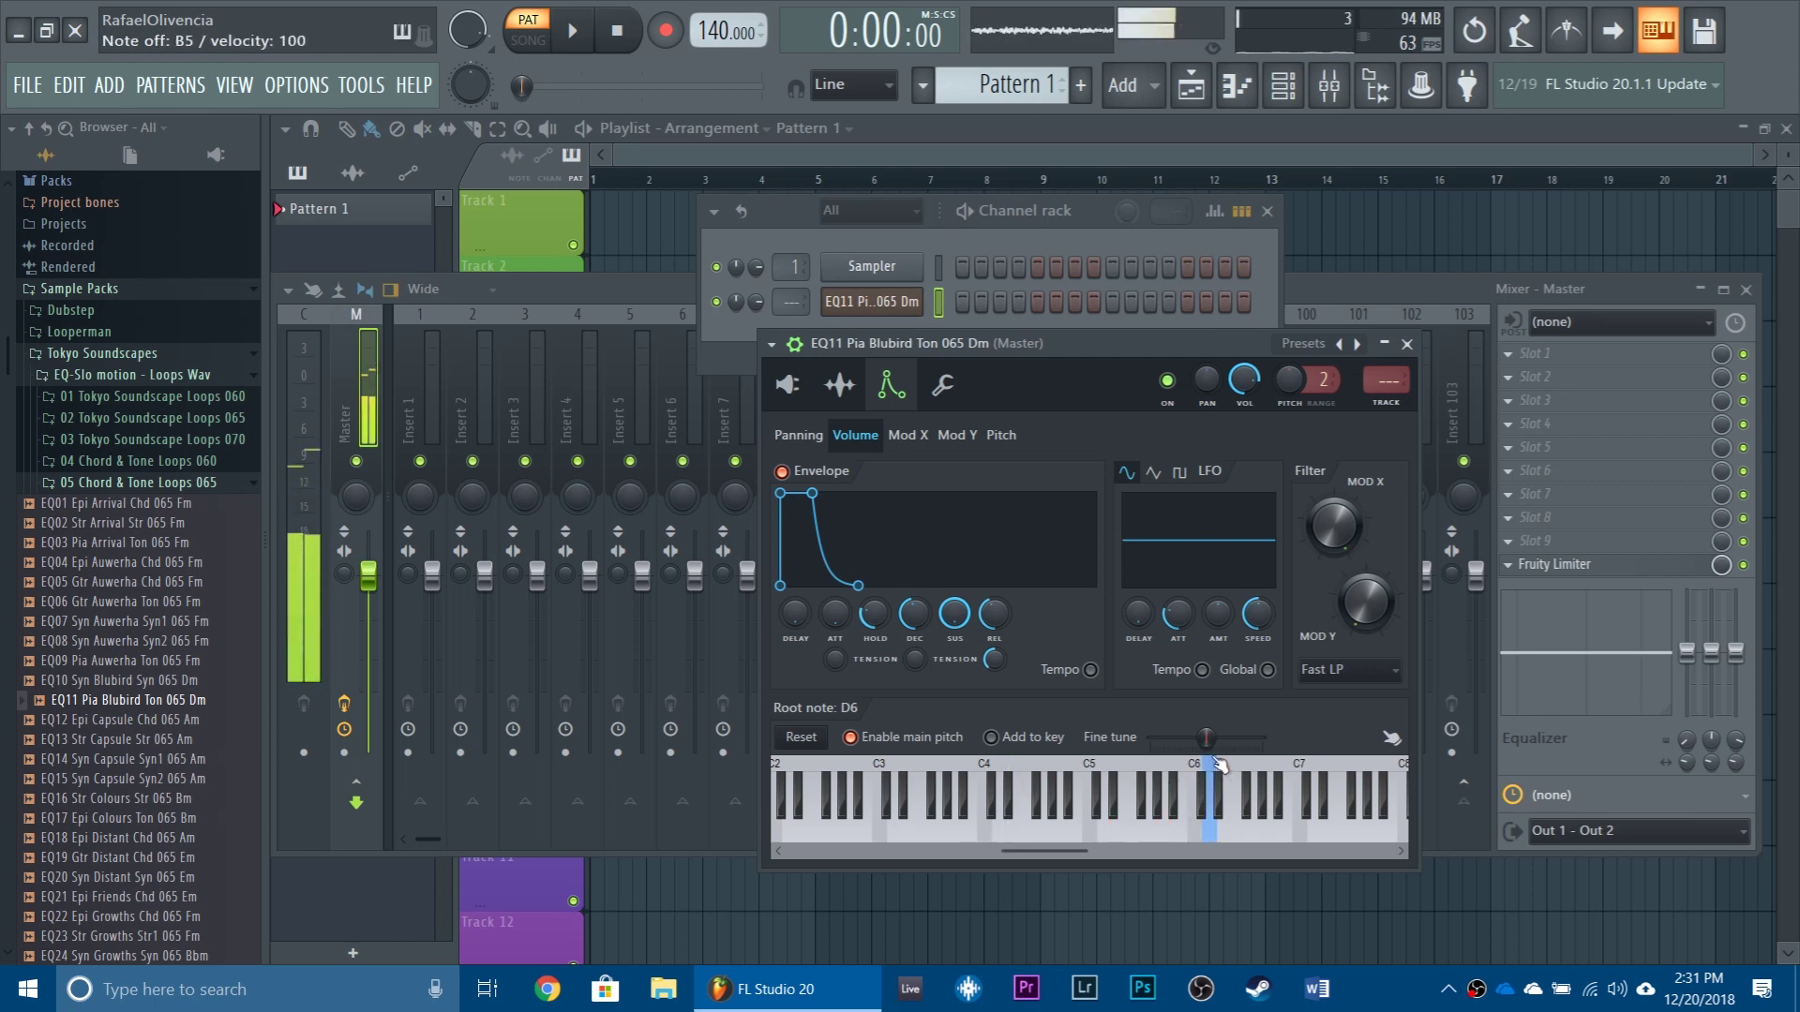
Step: Play a few notes to audition the sample with the new root note
key(c)
key(n)
key(period)
key(comma)
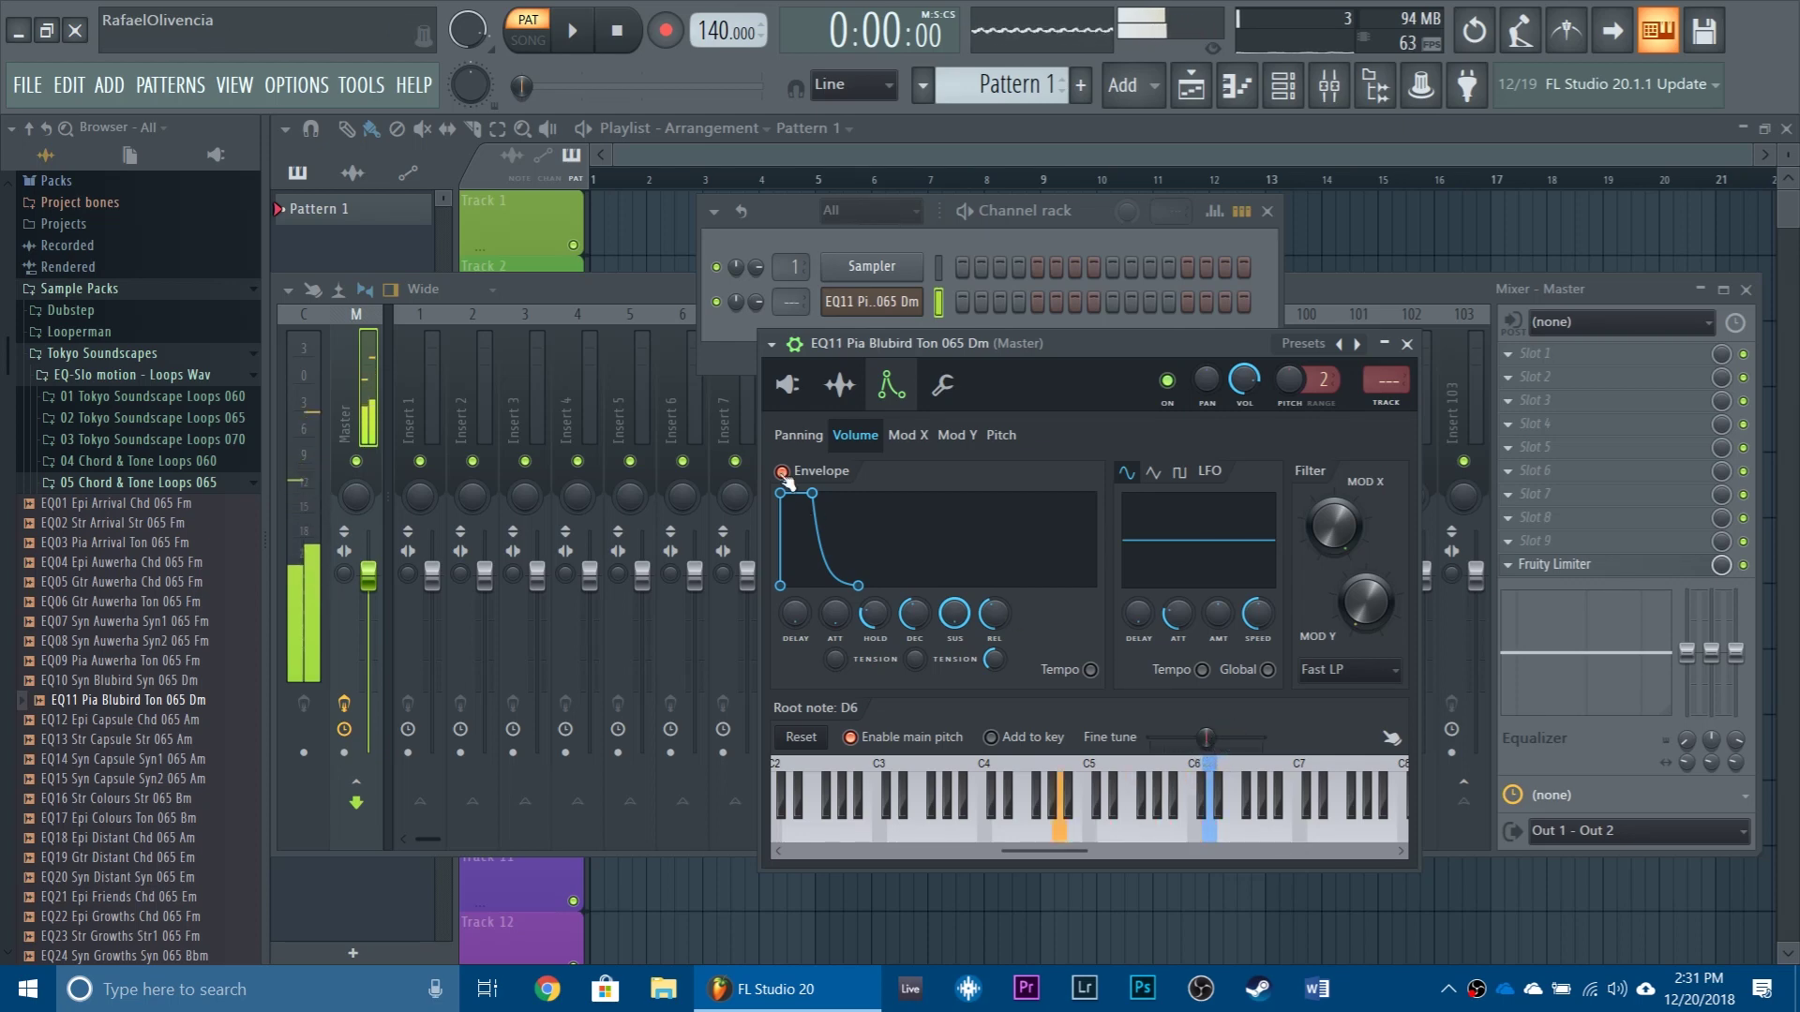
Step: Return to the Granulizer's grain controls and raise the grain hold time to about 205 ms while notes play
click(795, 345)
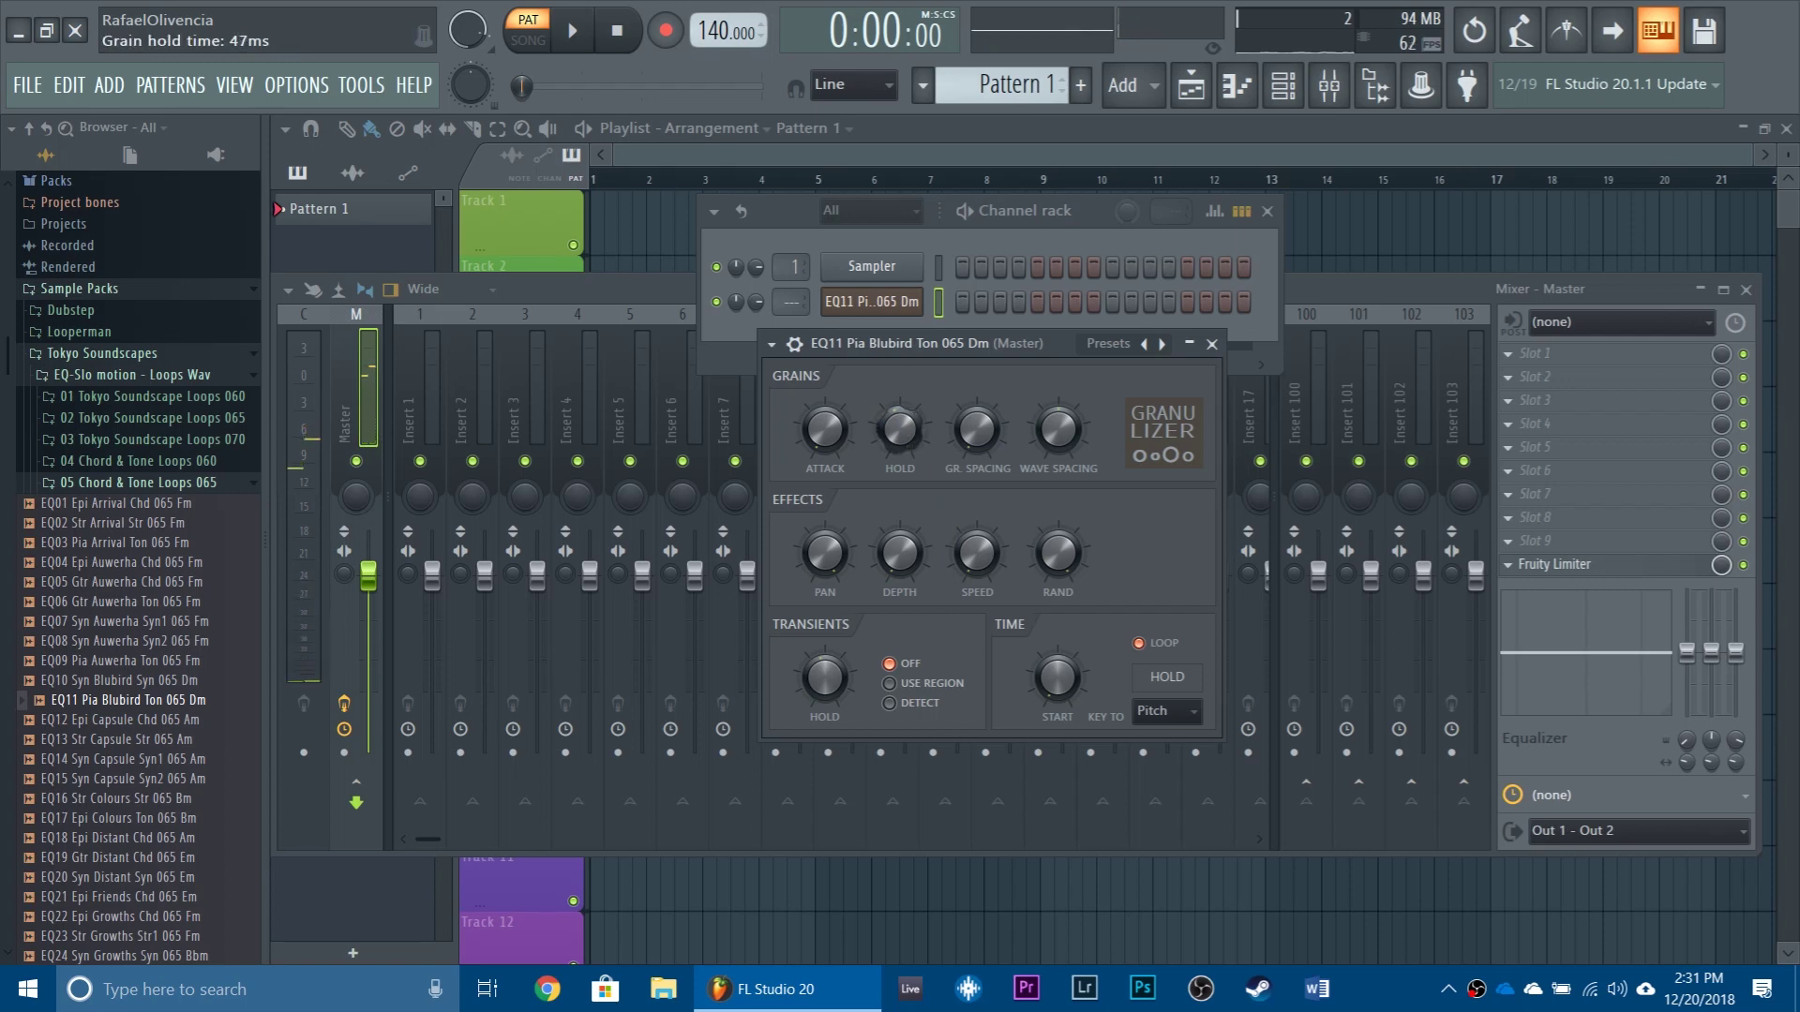
drag(903, 429, 902, 420)
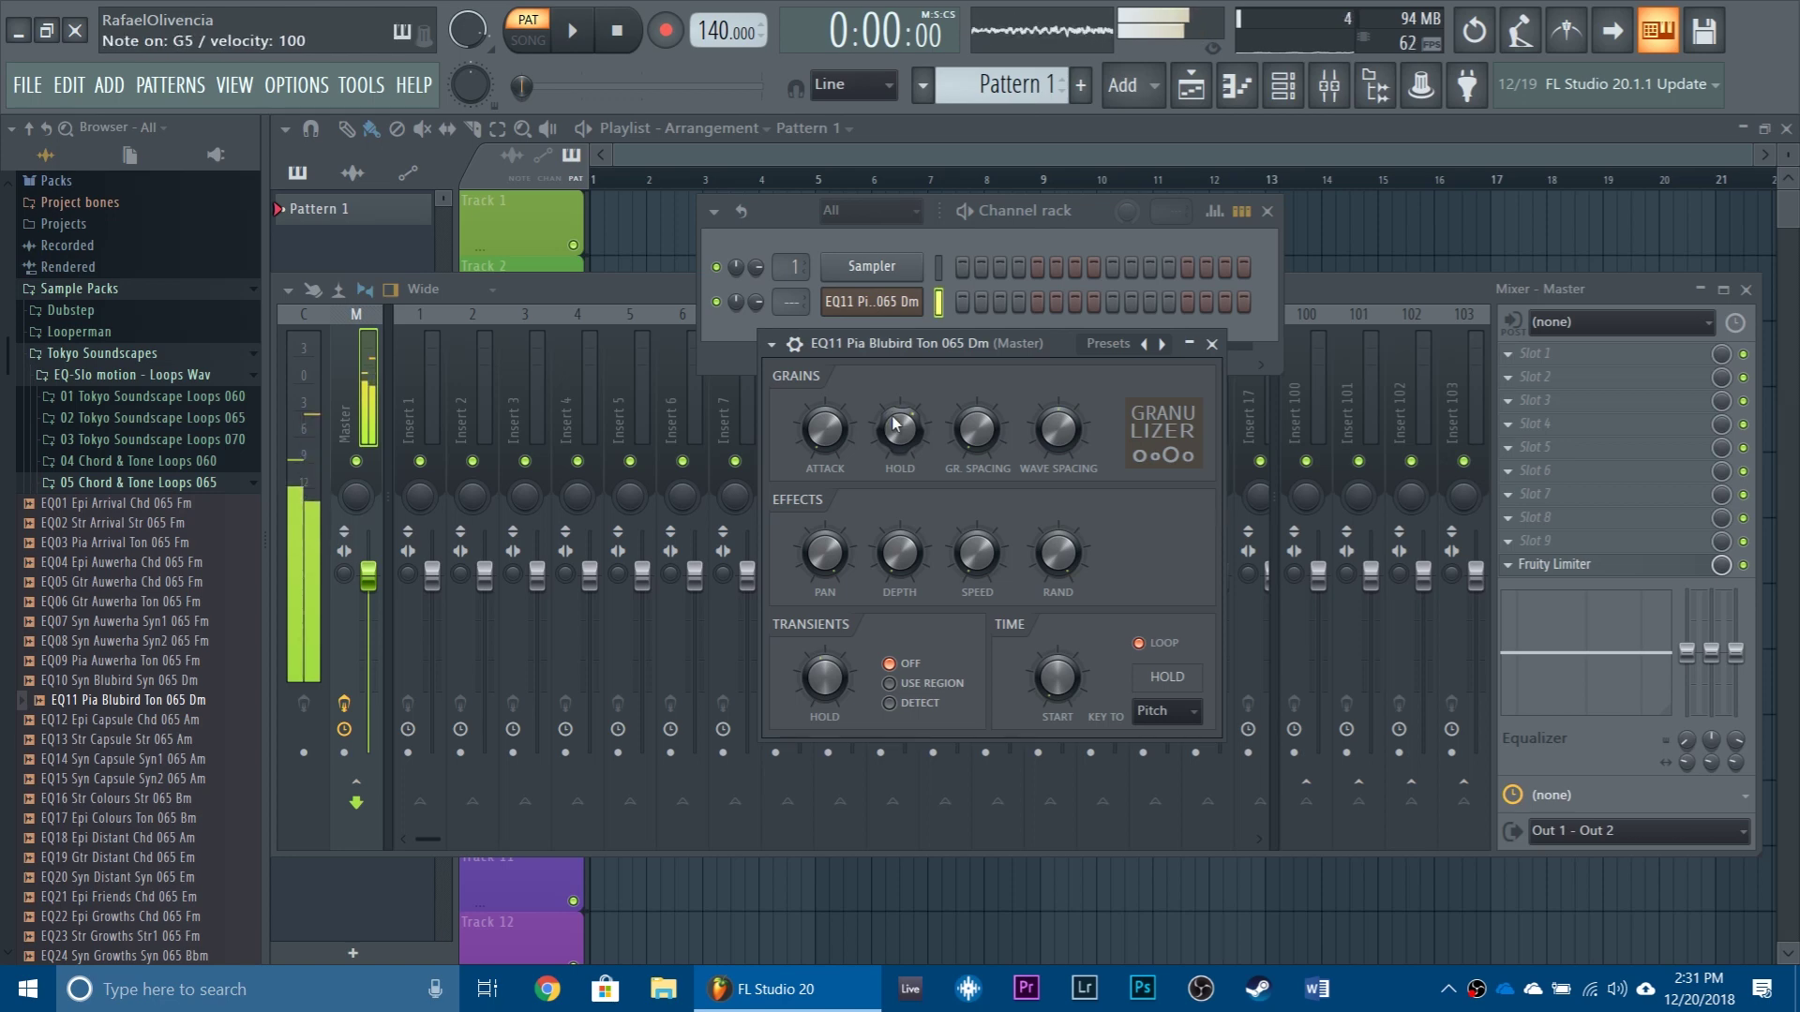
drag(891, 419, 891, 411)
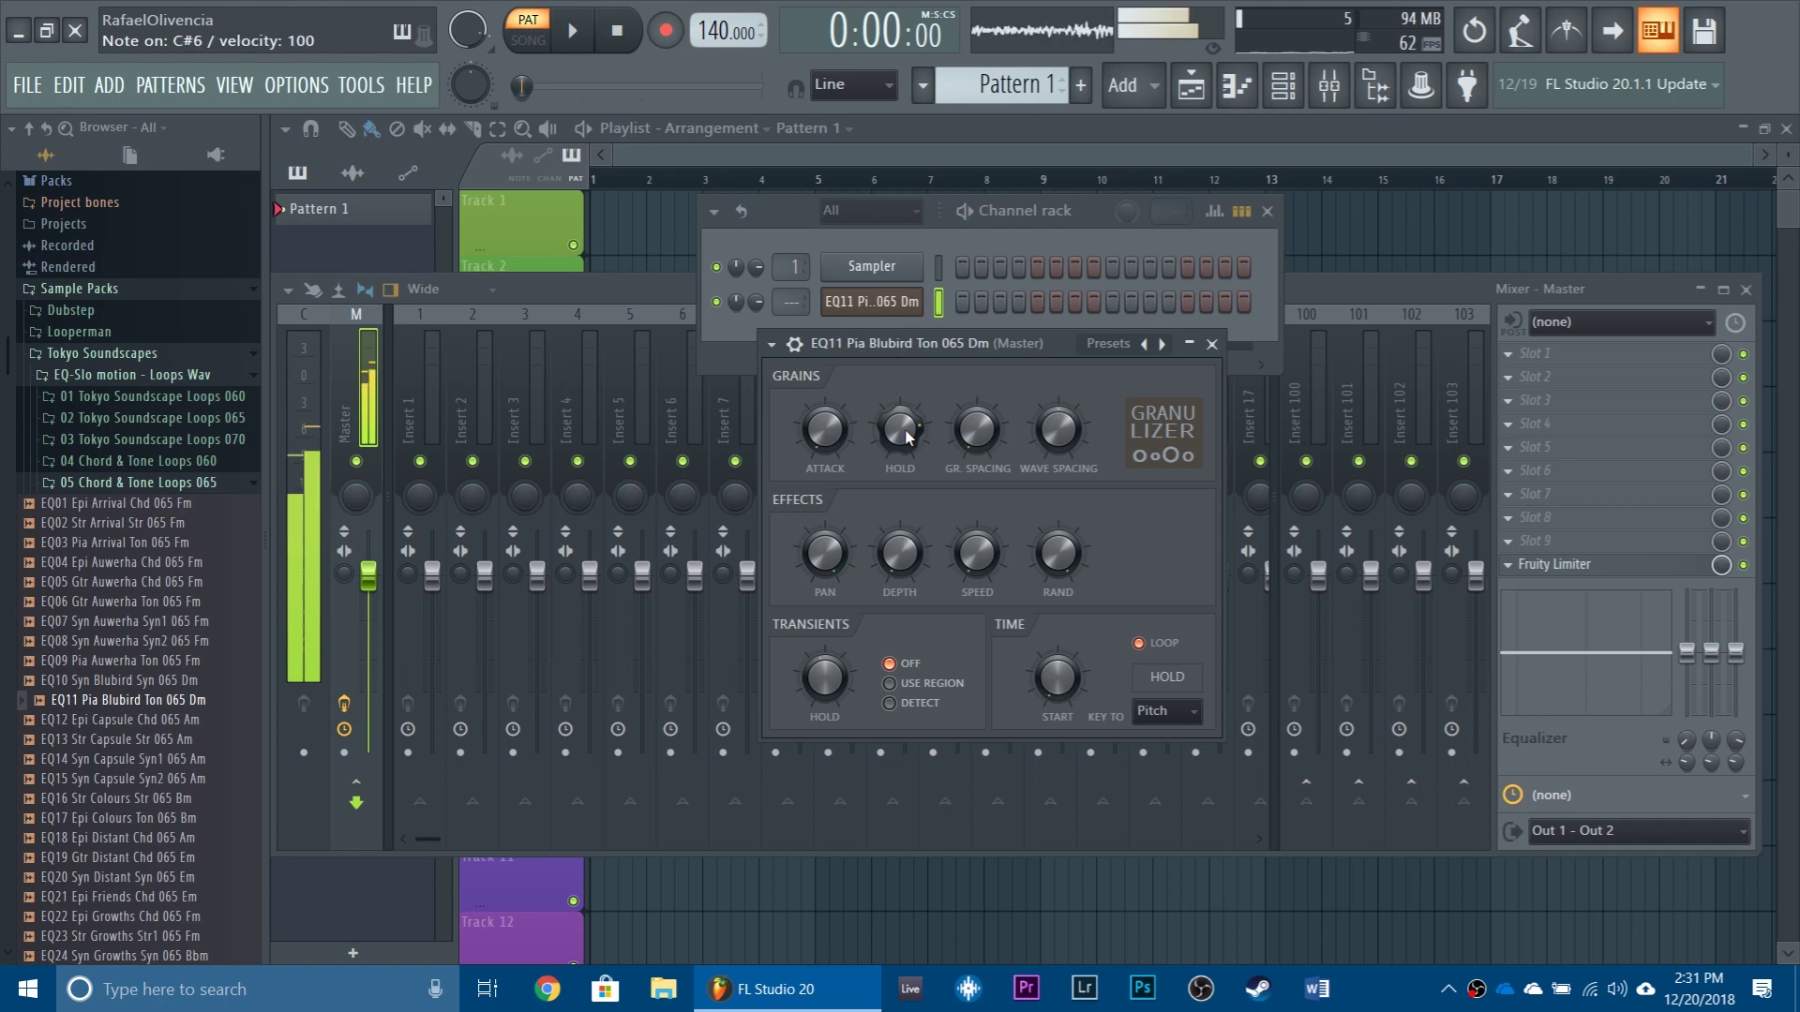
drag(893, 439, 893, 421)
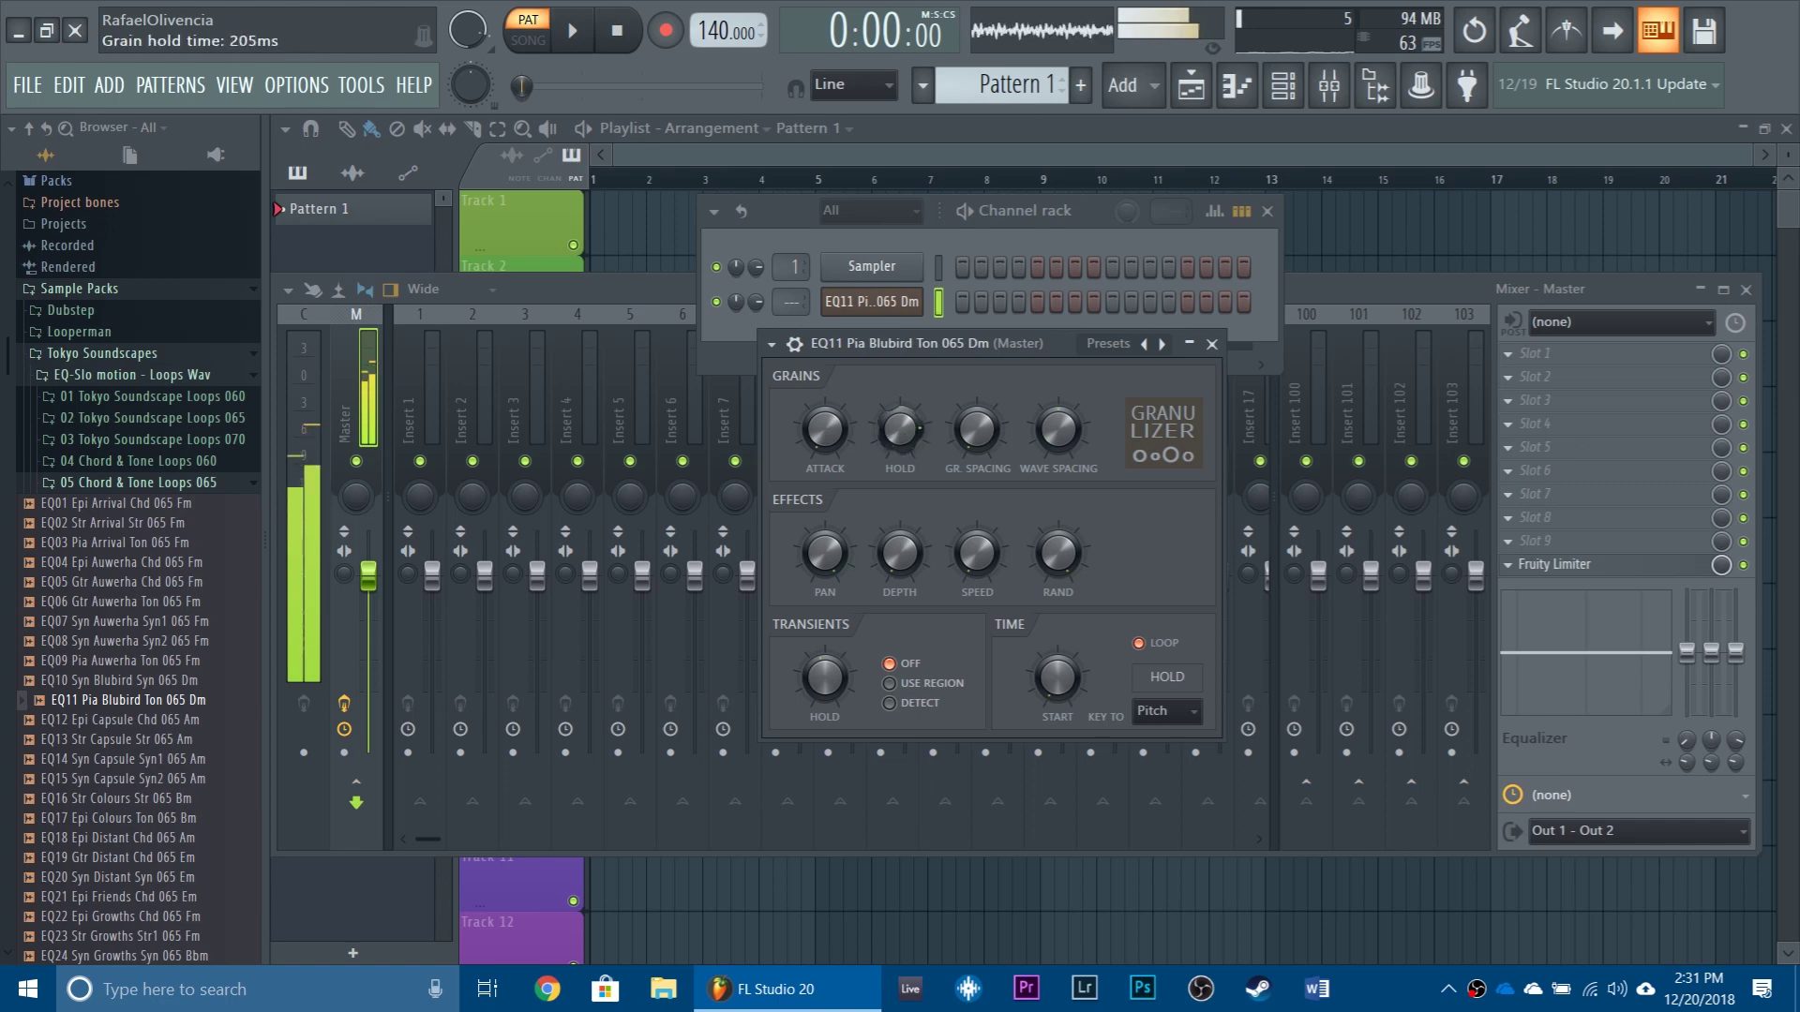
Step: View the event editor for the grain hold time and close it without drawing any automation
right_click(903, 446)
click(937, 454)
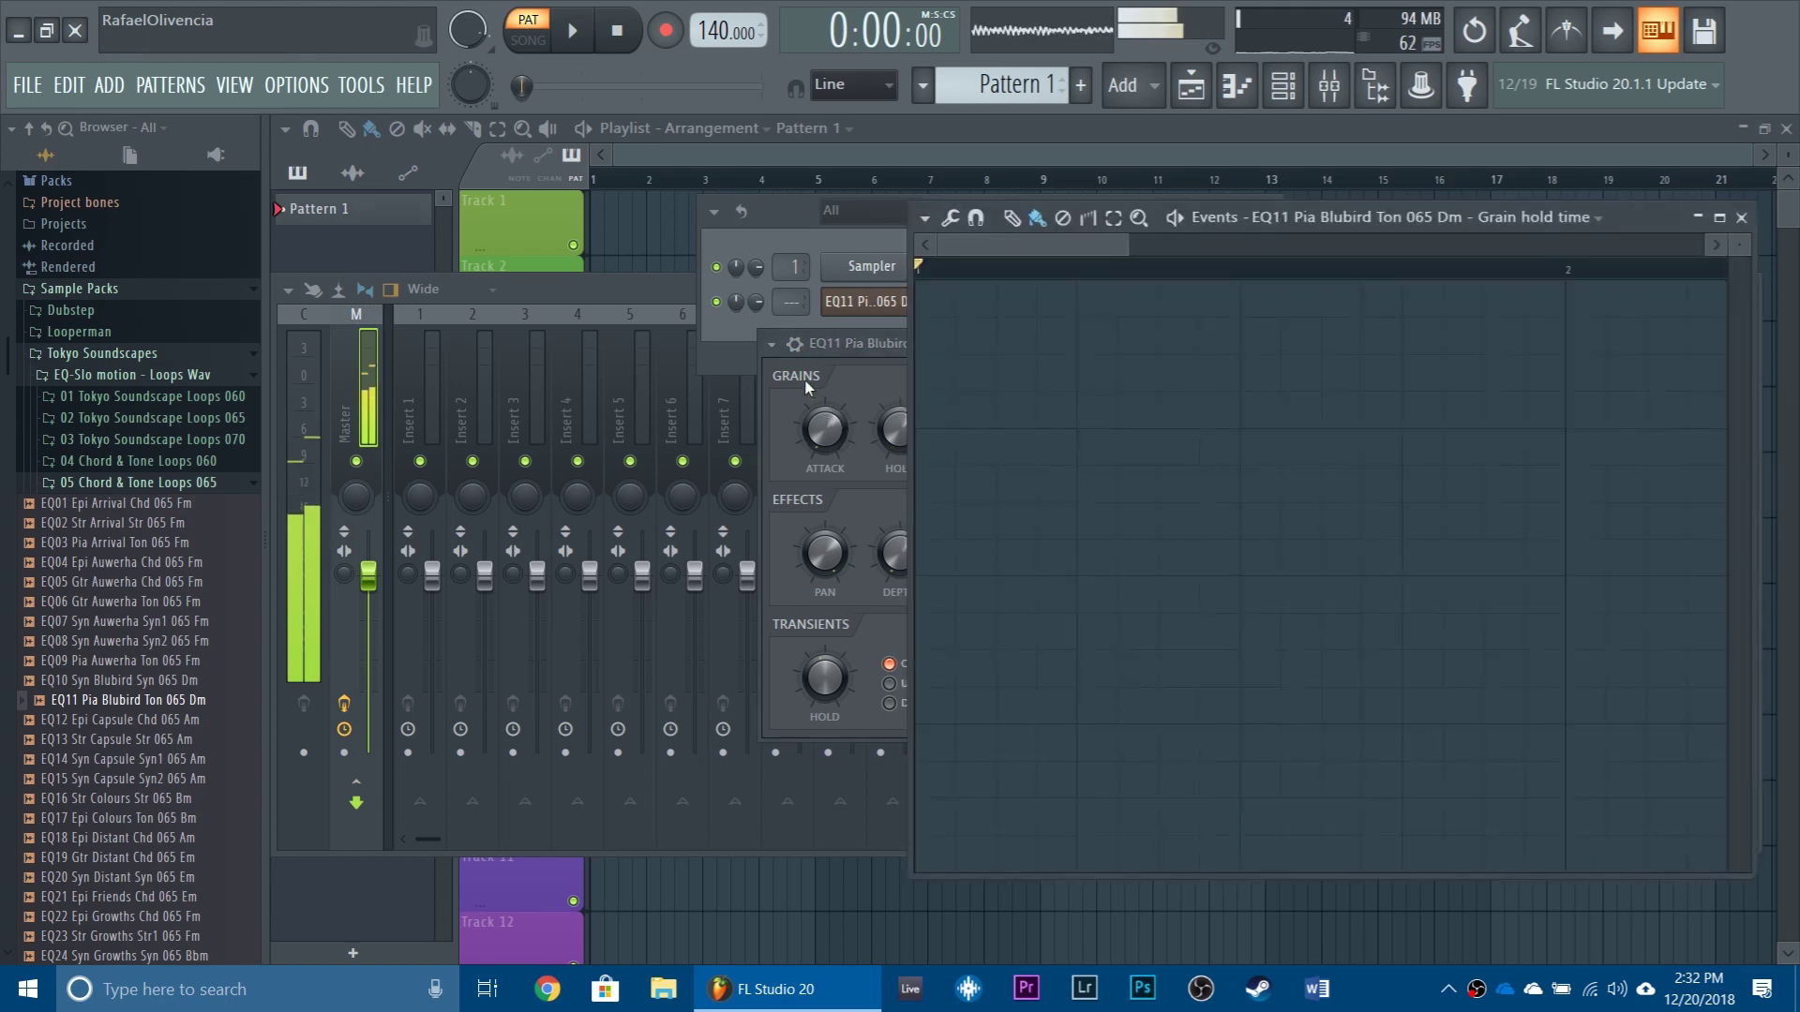
click(825, 345)
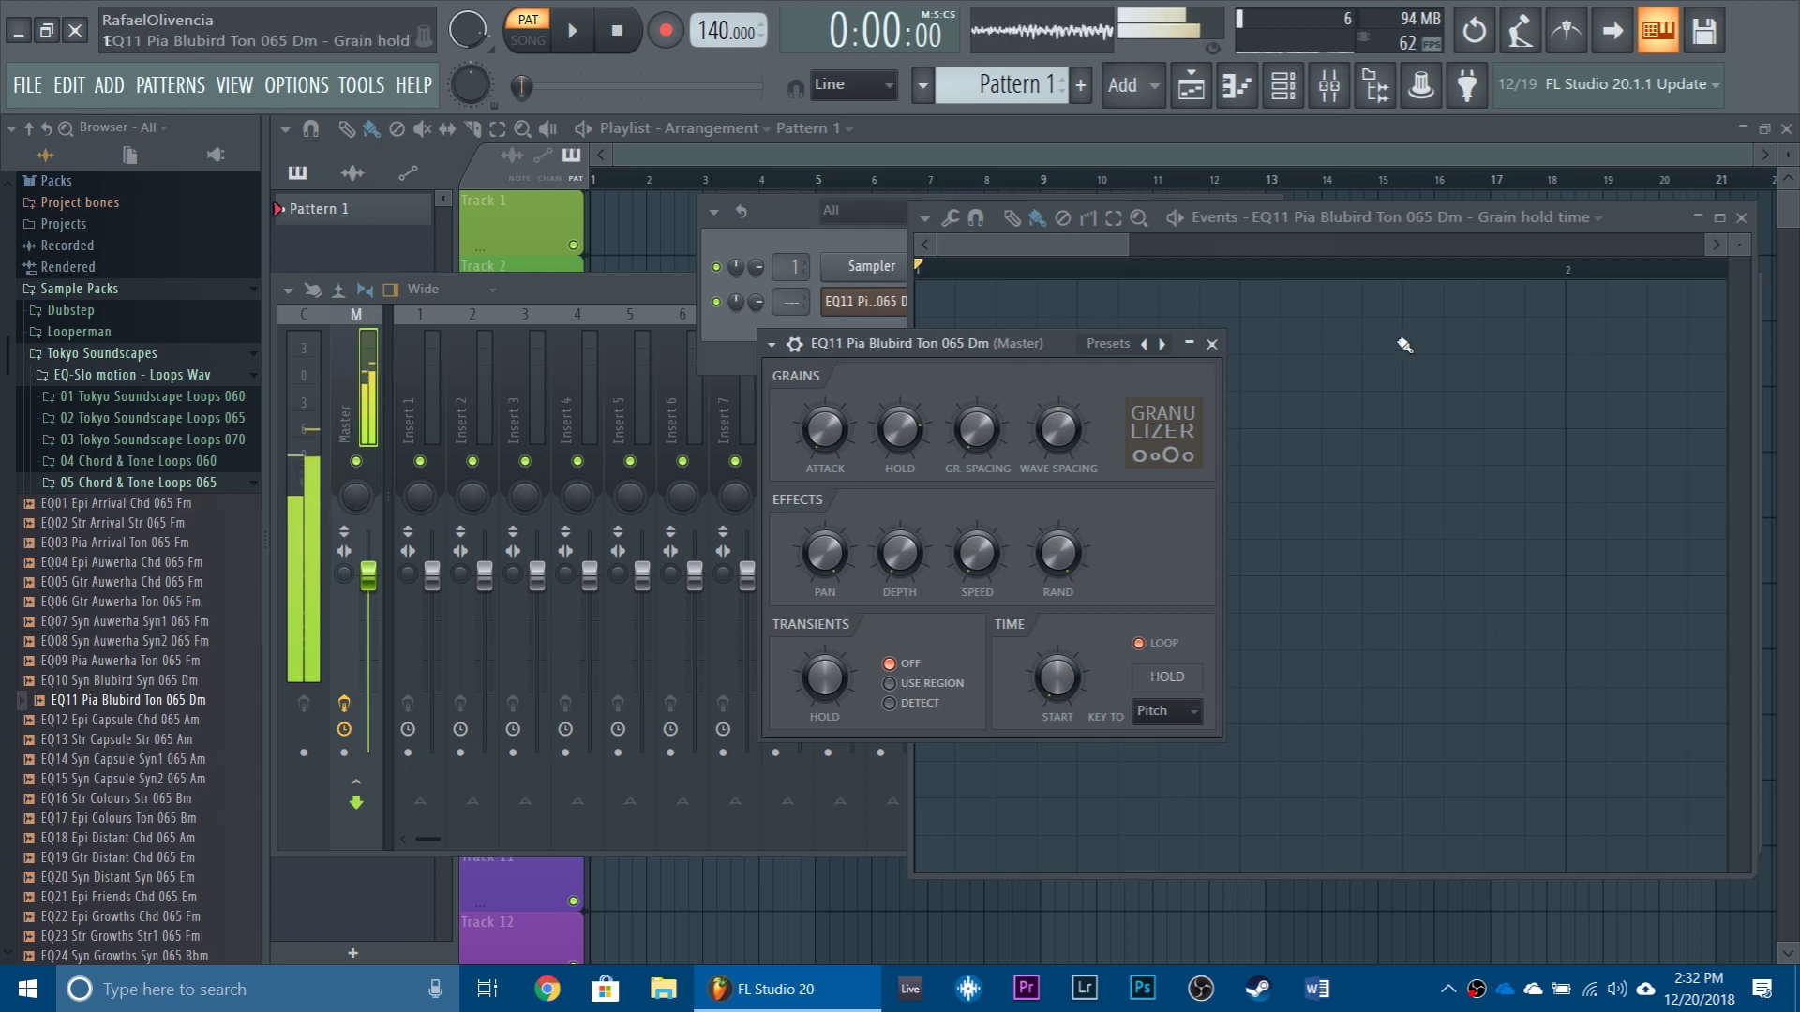
click(1740, 217)
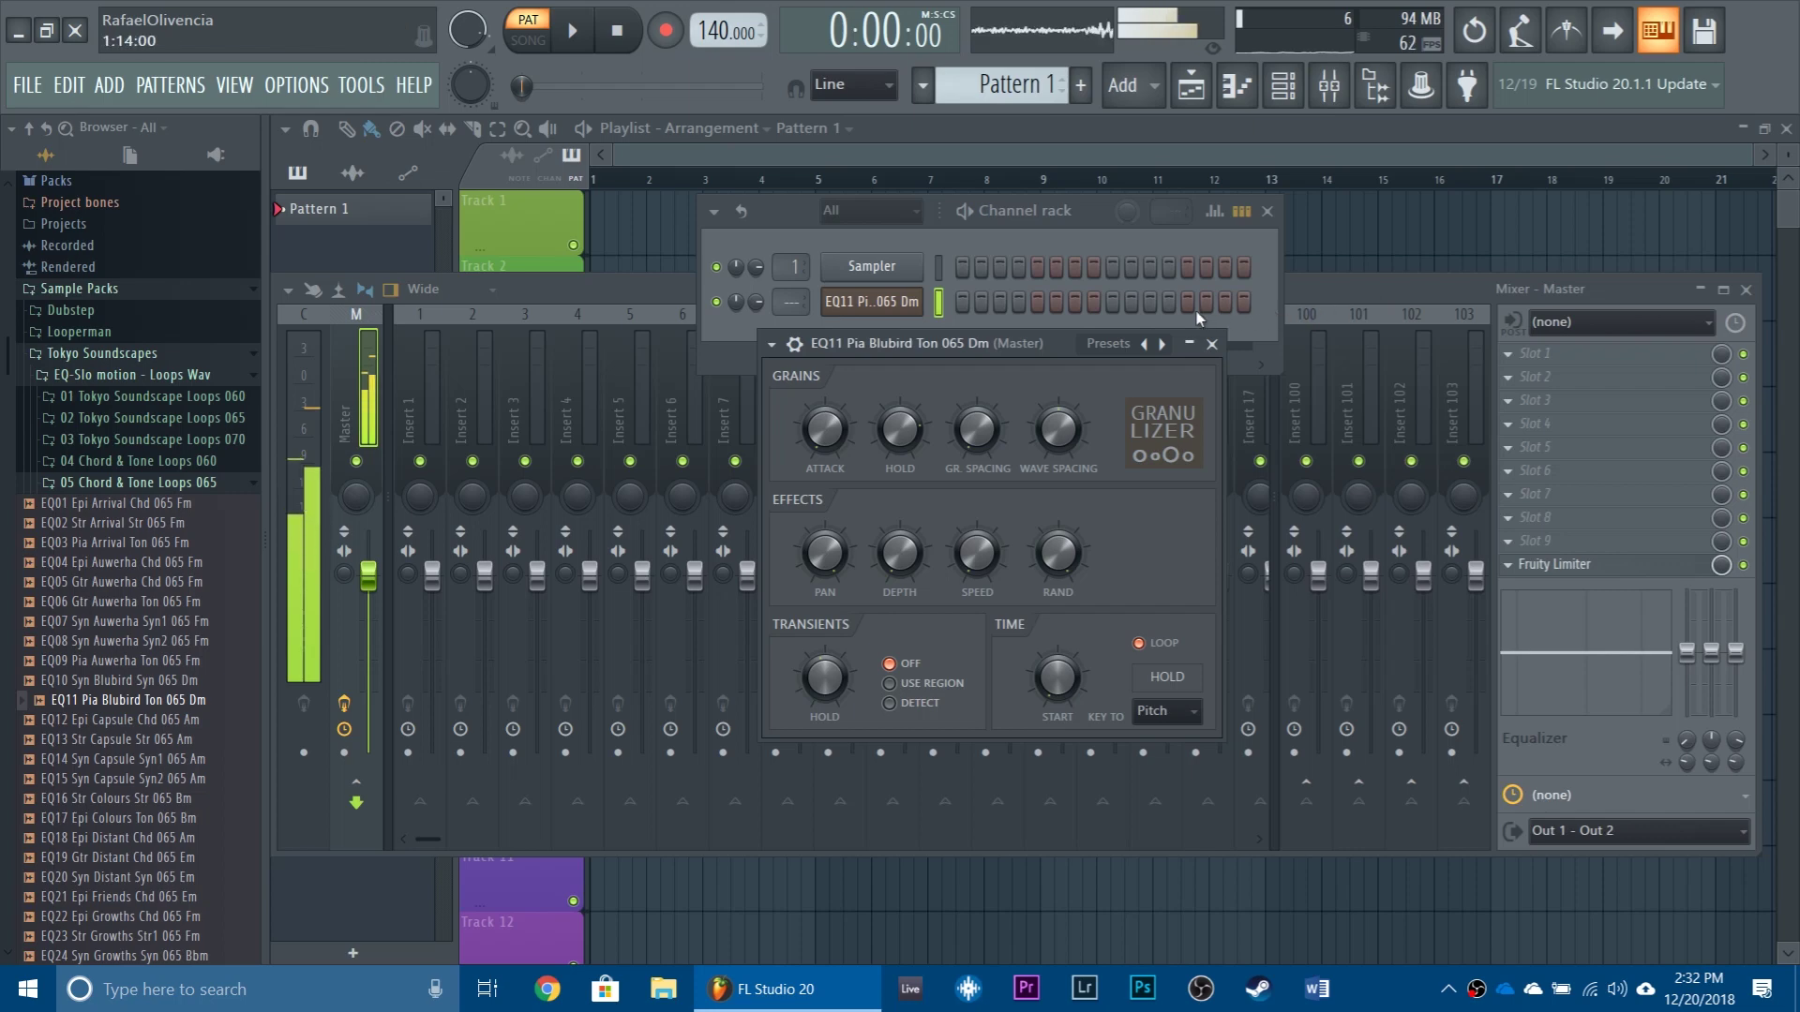
click(930, 362)
click(926, 391)
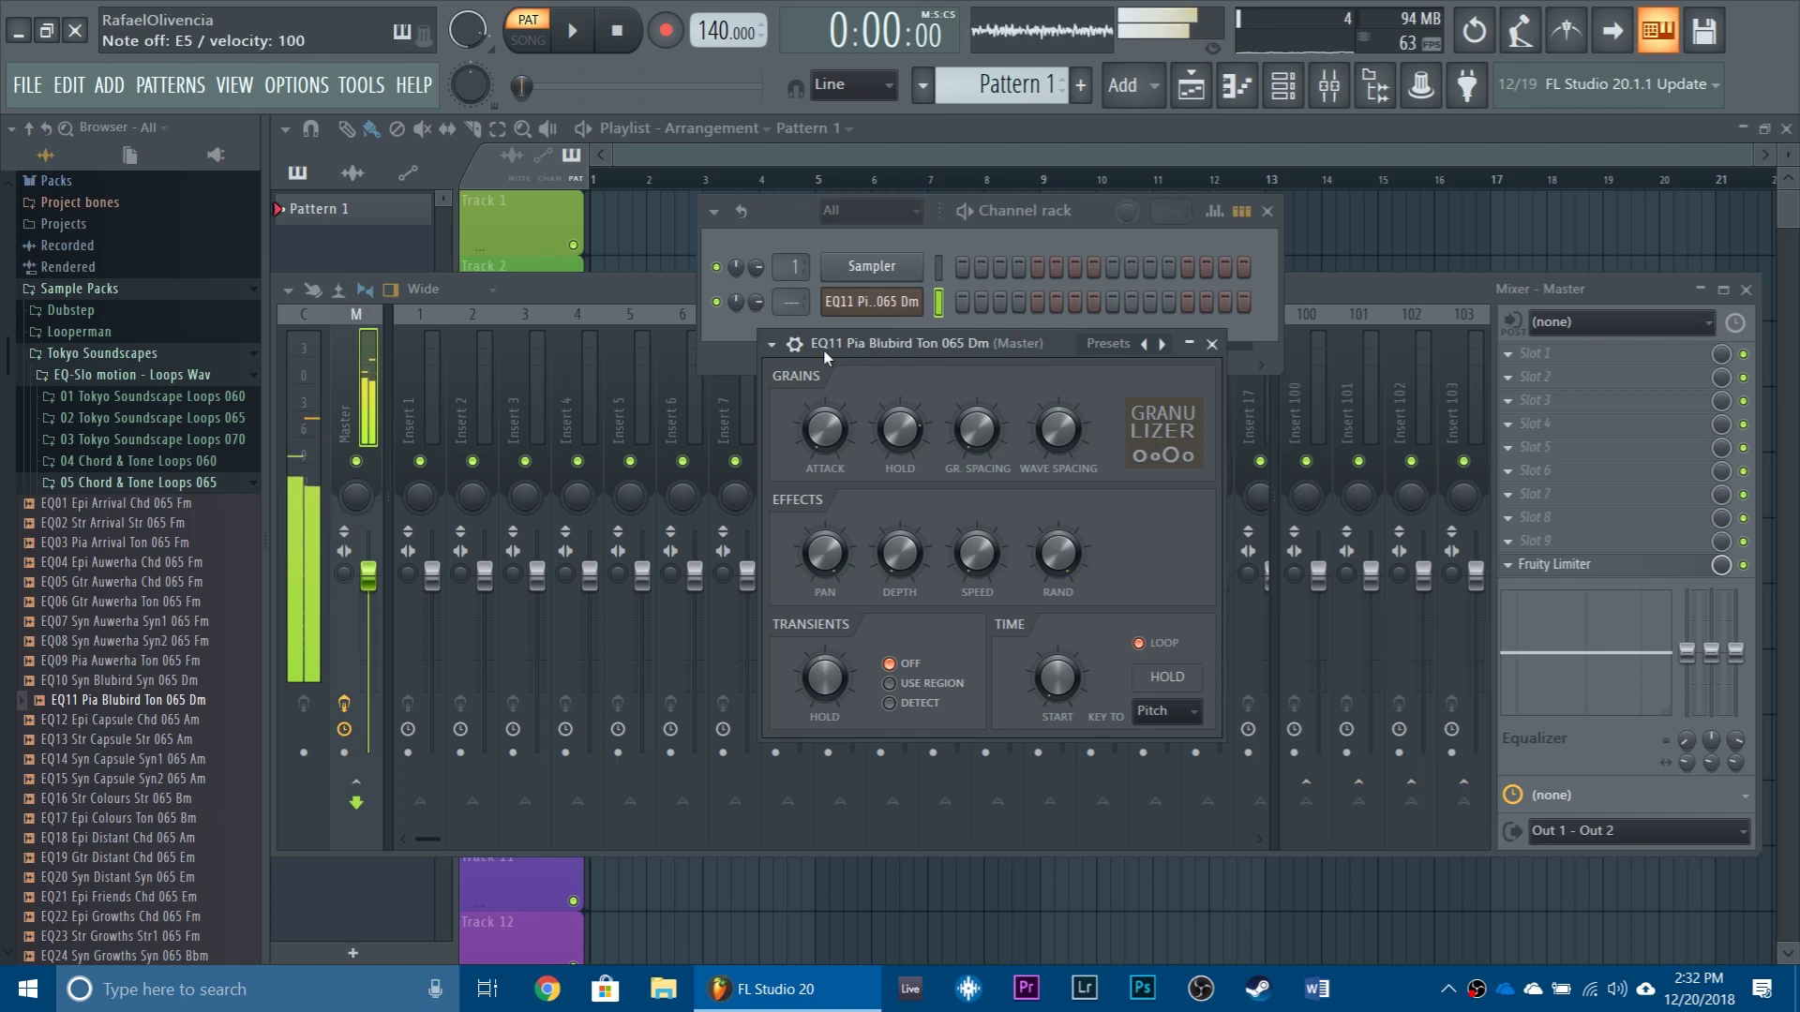
Step: Route the Granulizer channel to mixer track 2 and load OTT in the track's first effect slot
click(794, 343)
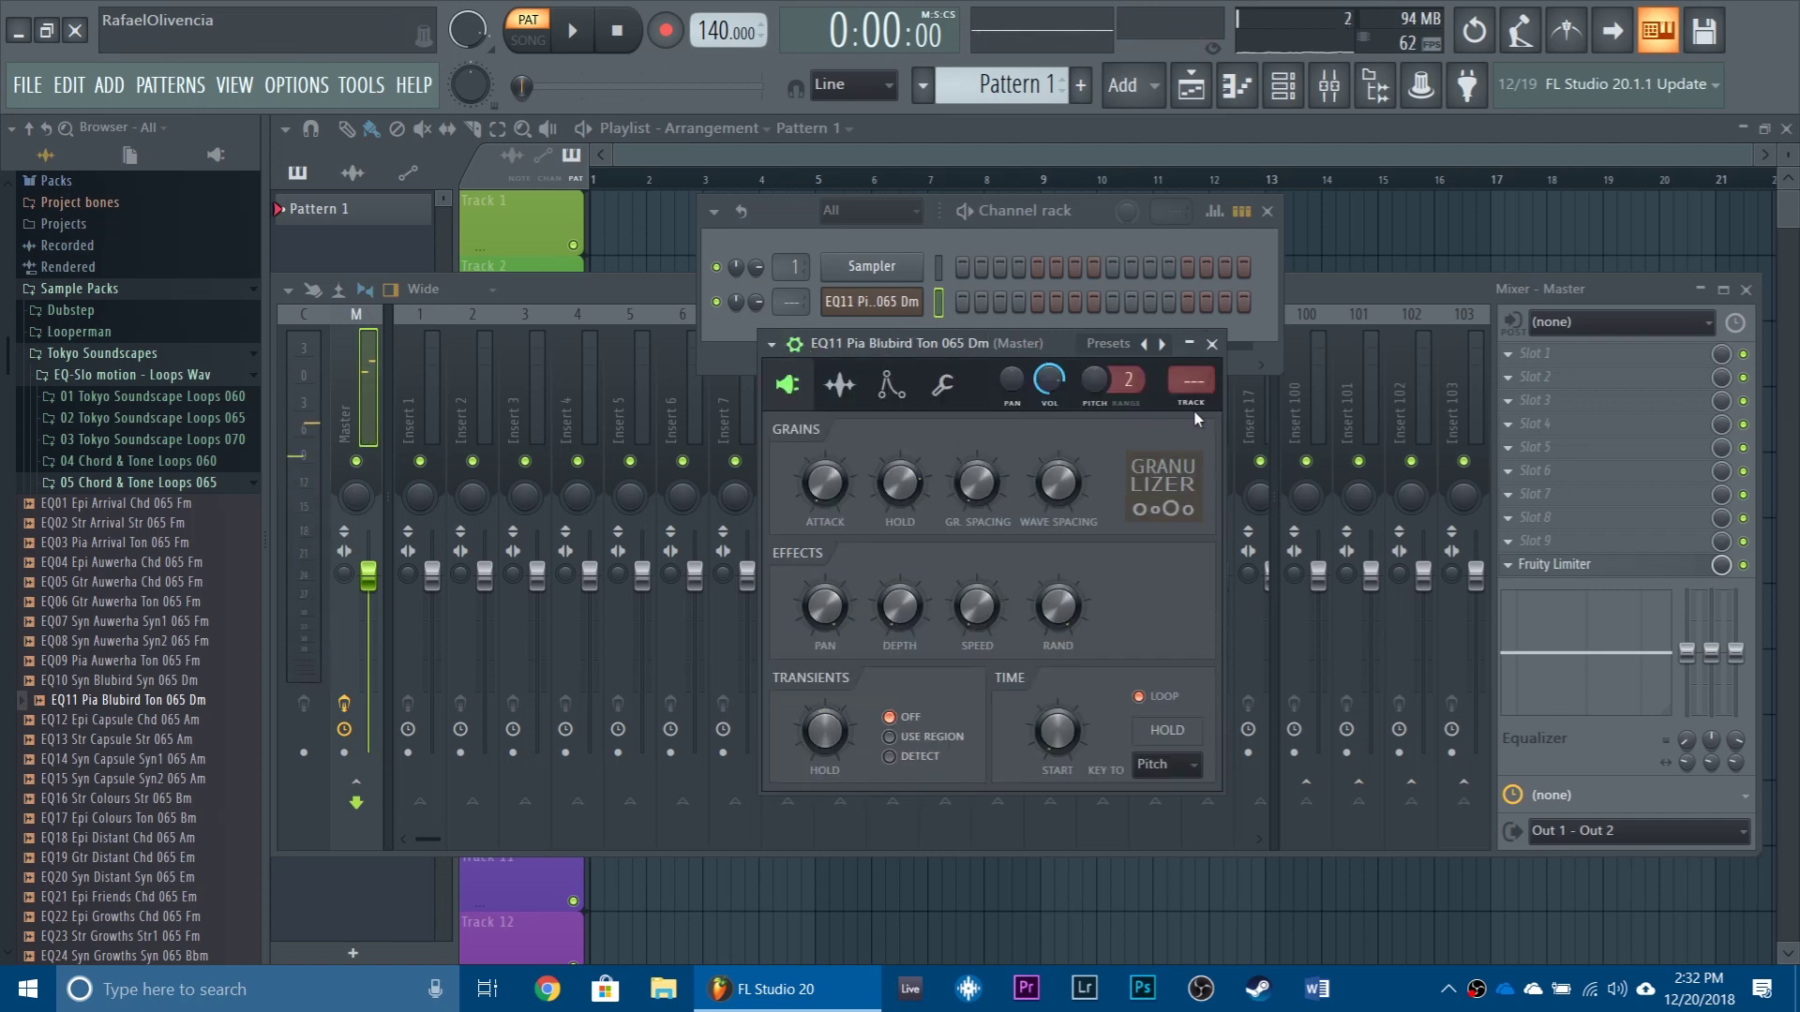
click(1192, 380)
click(1511, 353)
mouse_move(1537, 378)
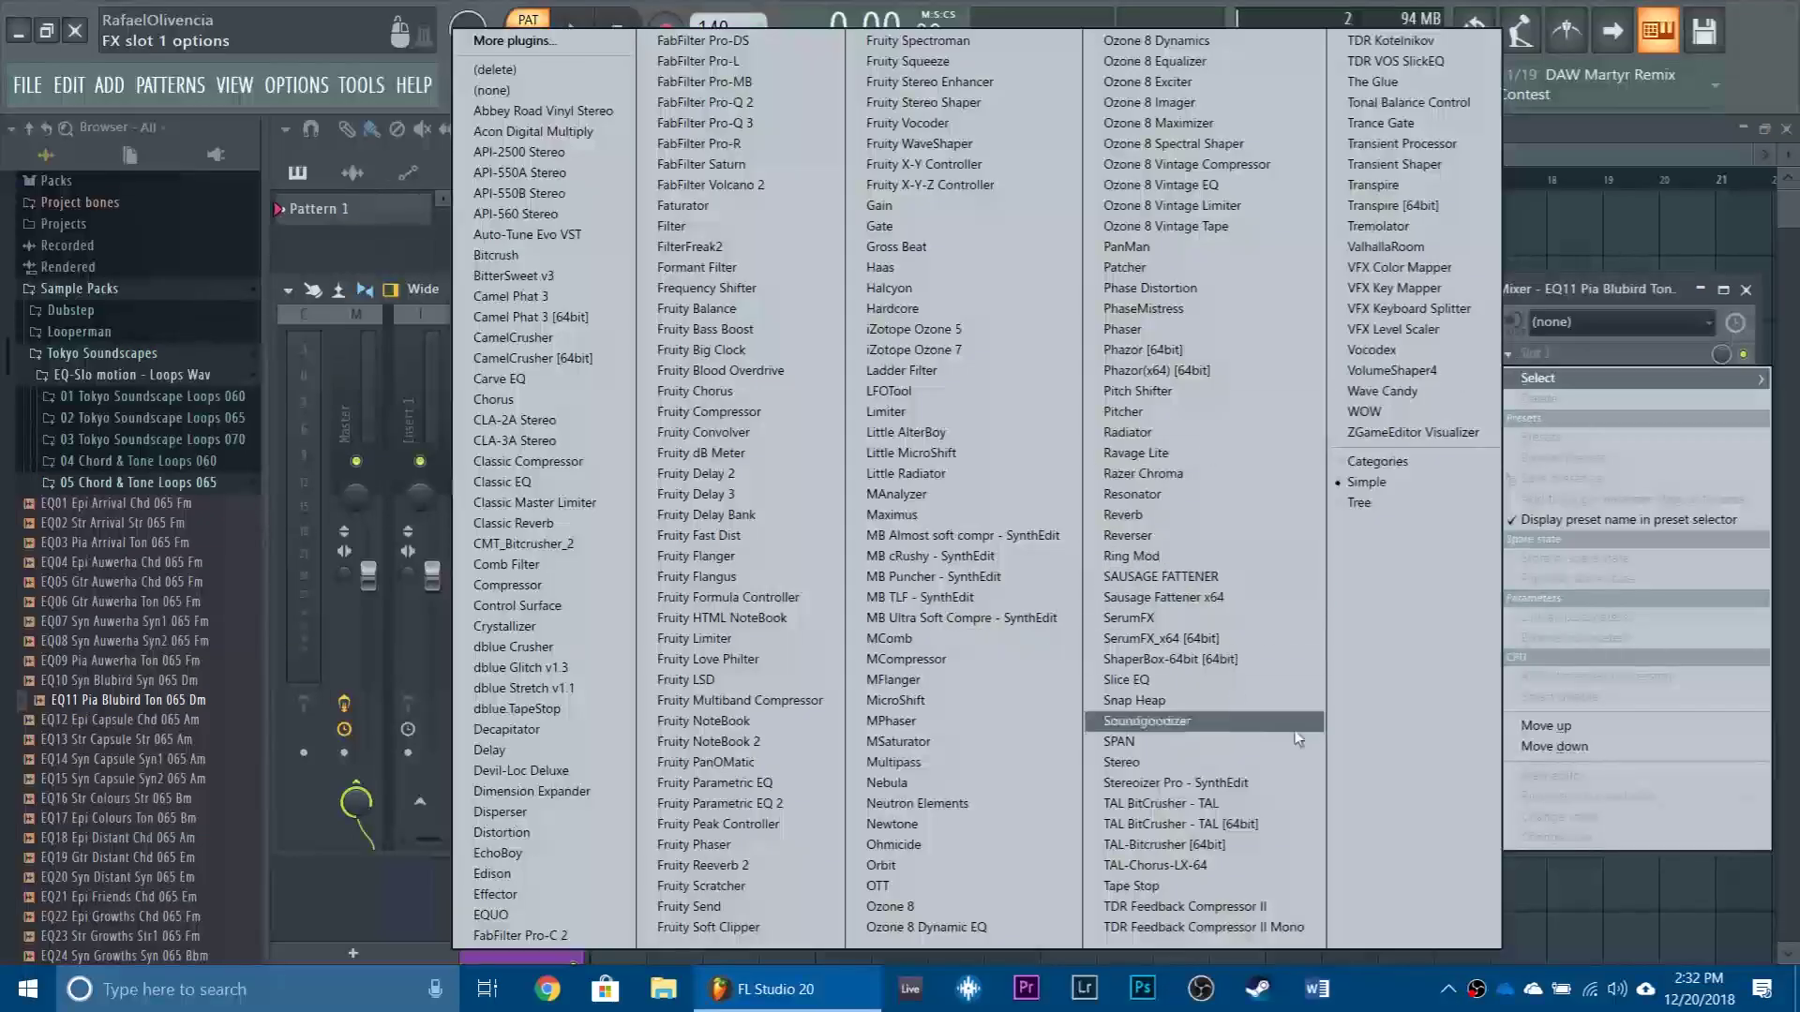
click(877, 886)
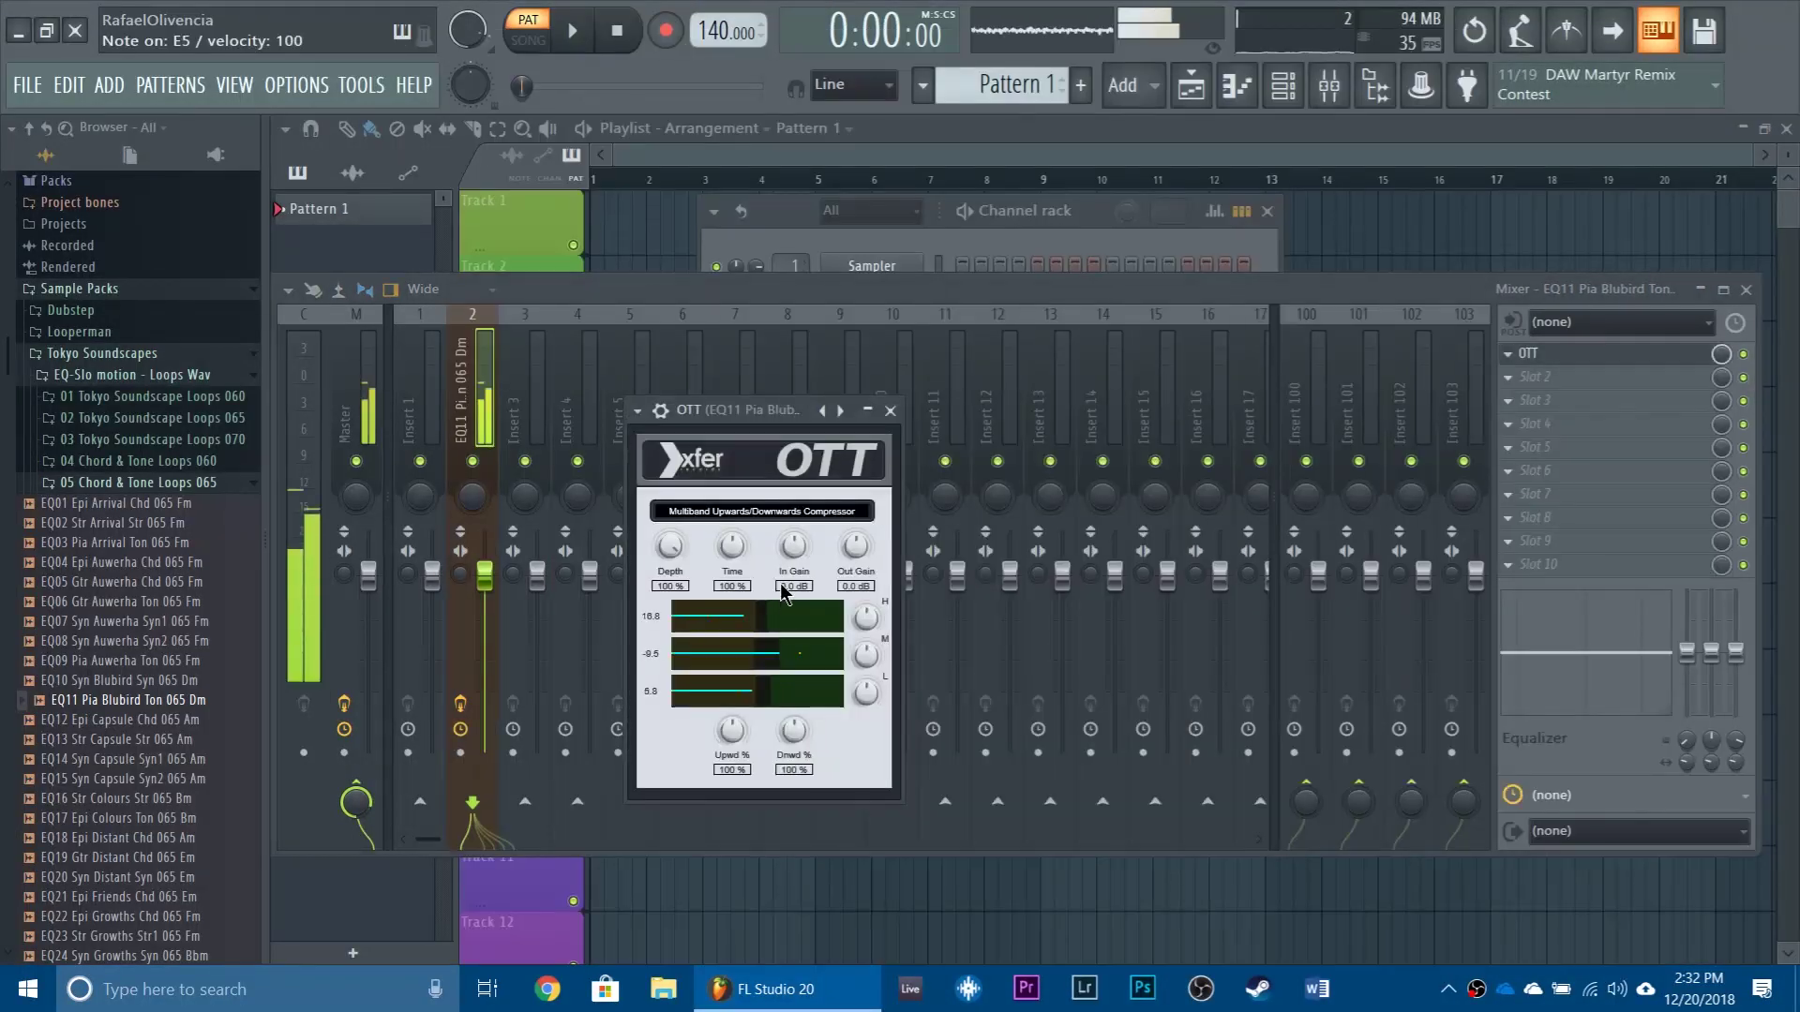
Step: Lower the OTT depth to about 28% and close the plugin window
drag(670, 546, 700, 694)
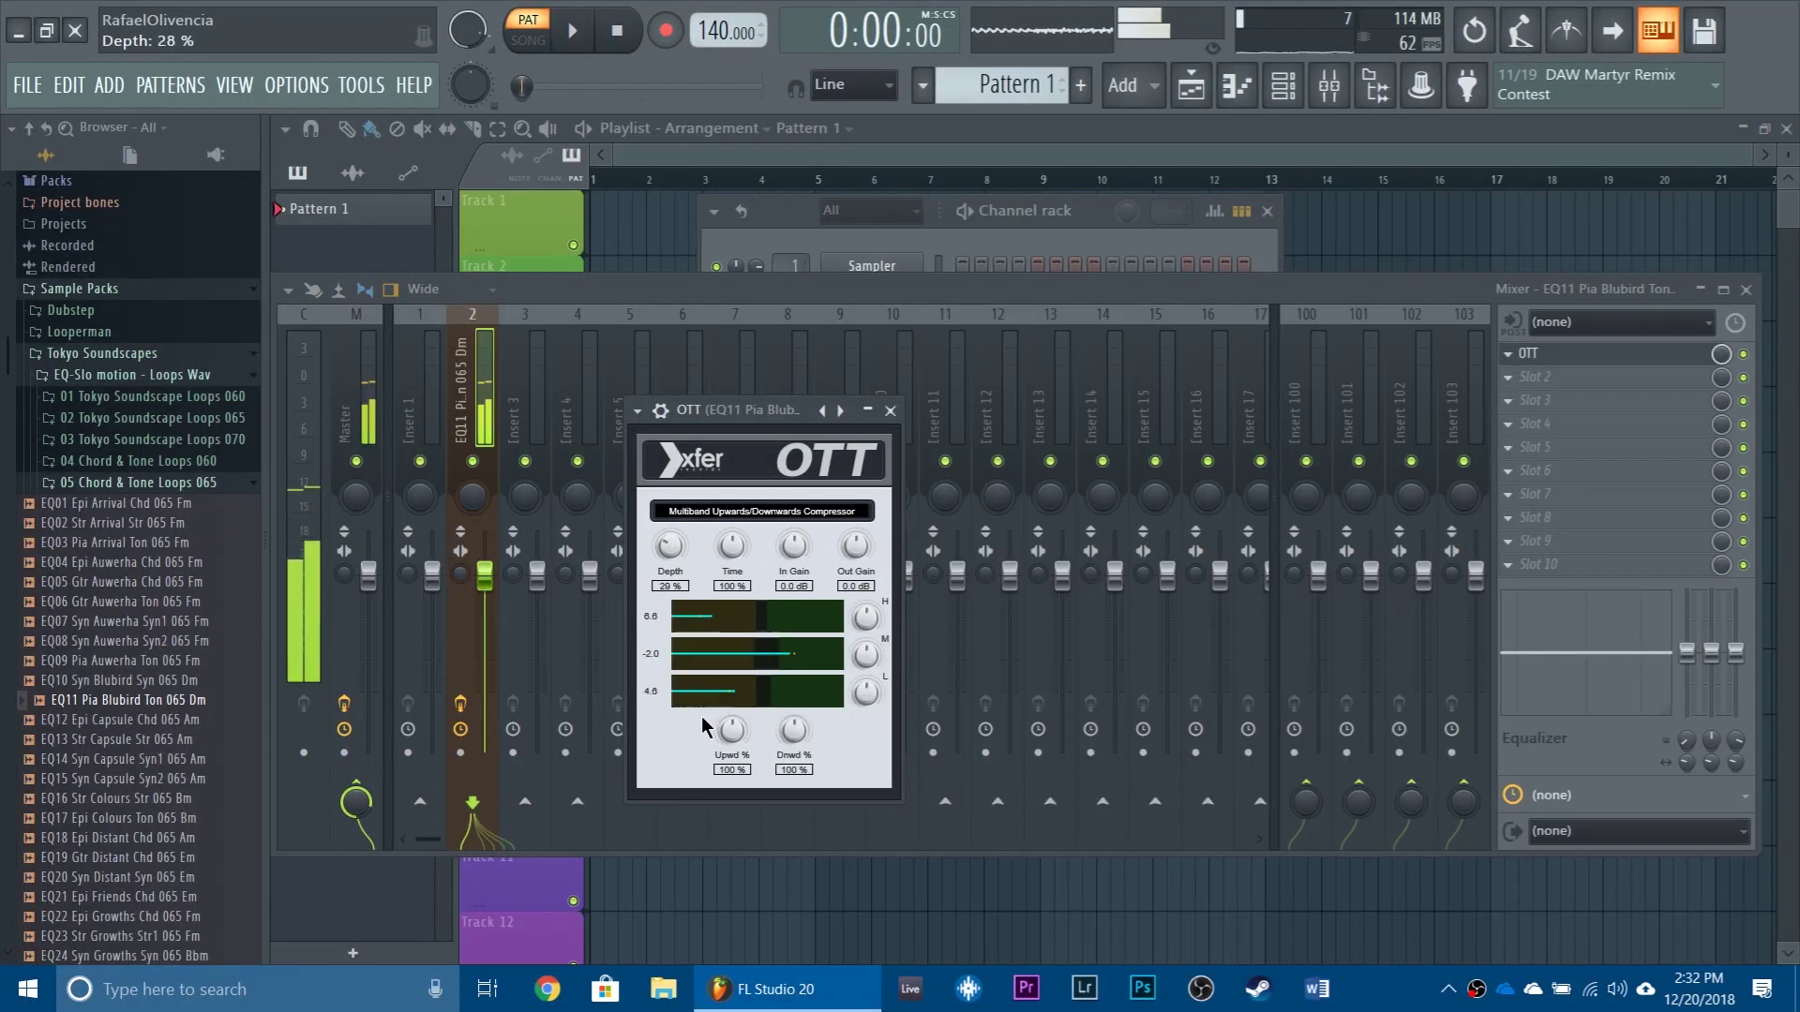
drag(750, 411, 778, 440)
click(918, 441)
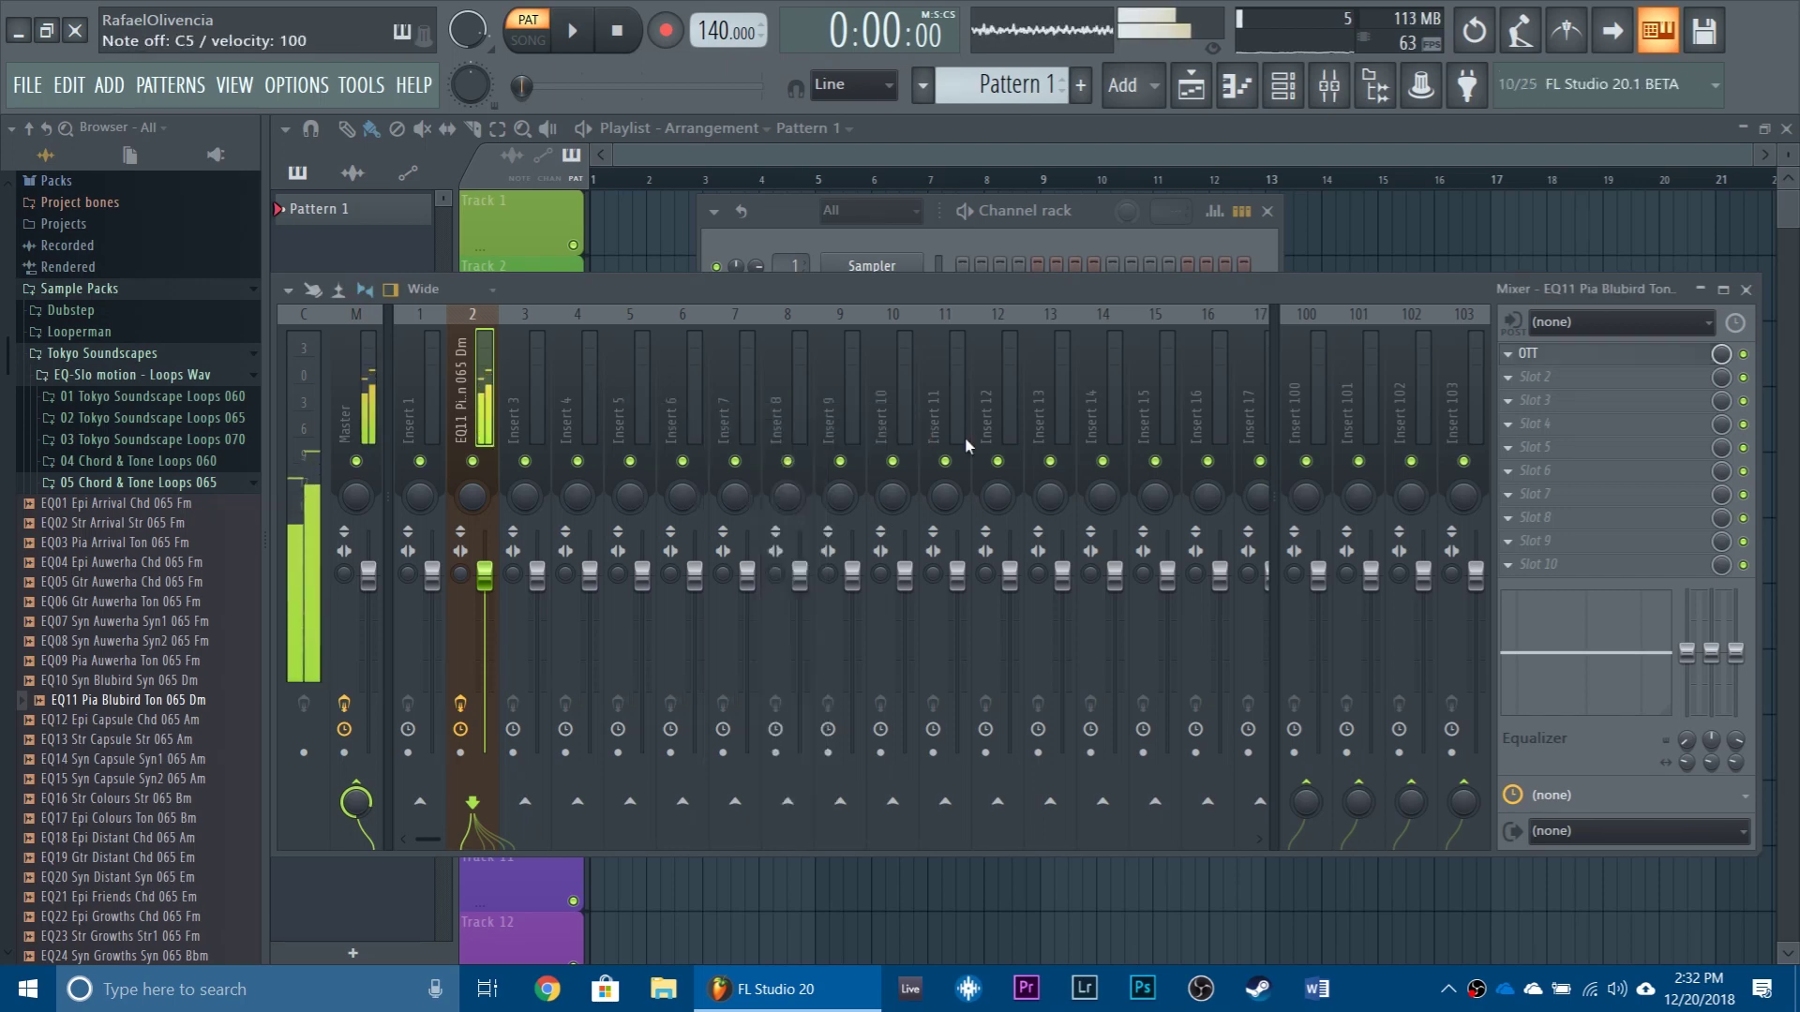
Step: Load FabFilter Pro-Q 3 in the second effect slot and create a Band Pass band at about 450 Hz
click(1537, 392)
click(793, 132)
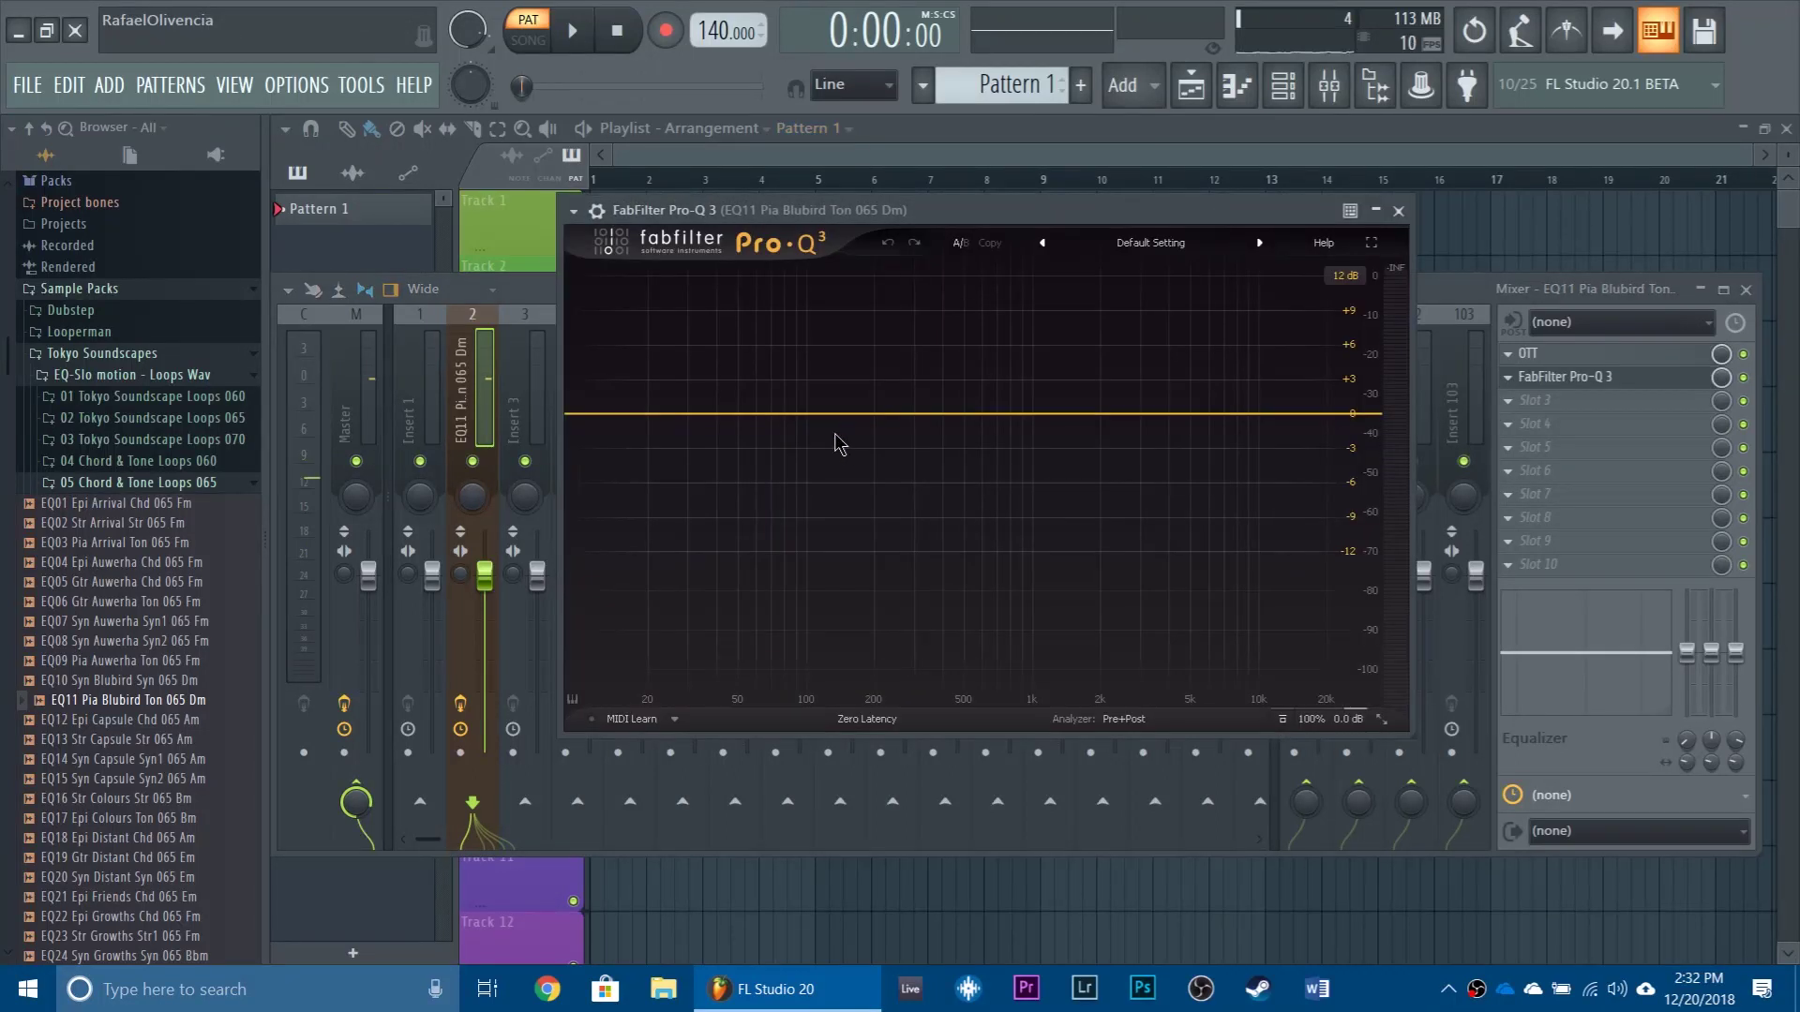
click(890, 415)
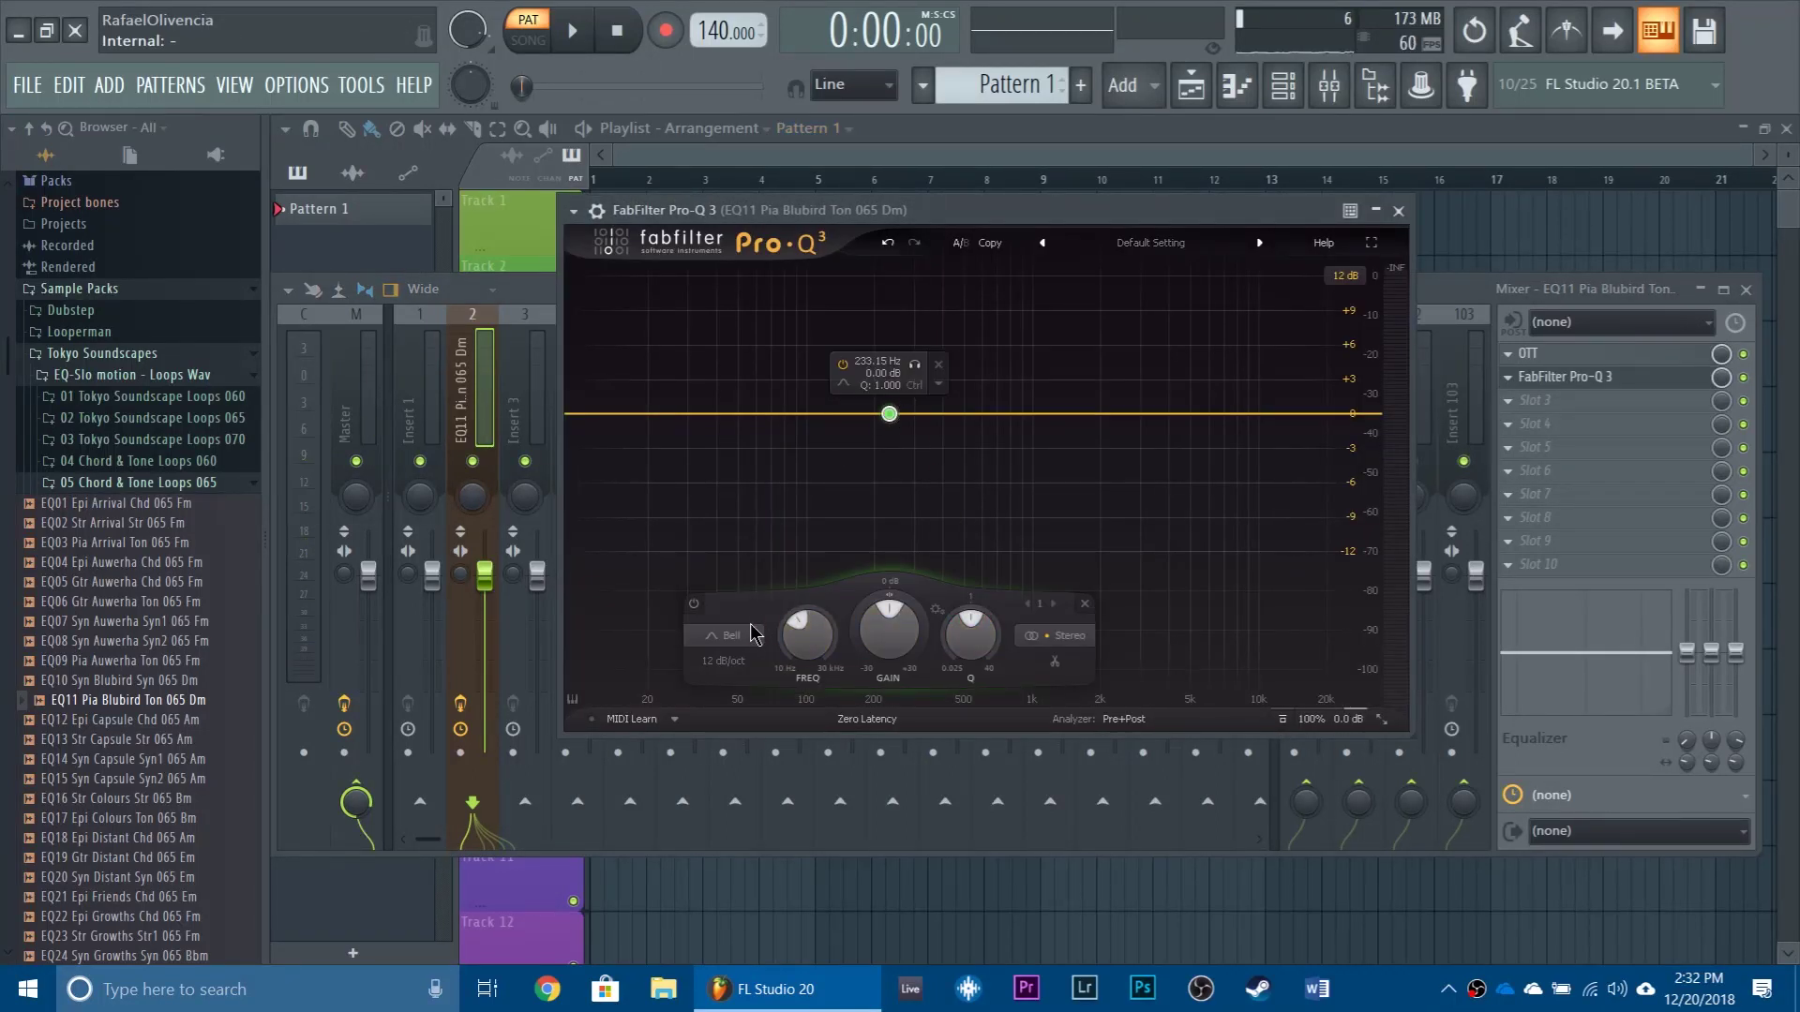
click(745, 636)
click(740, 574)
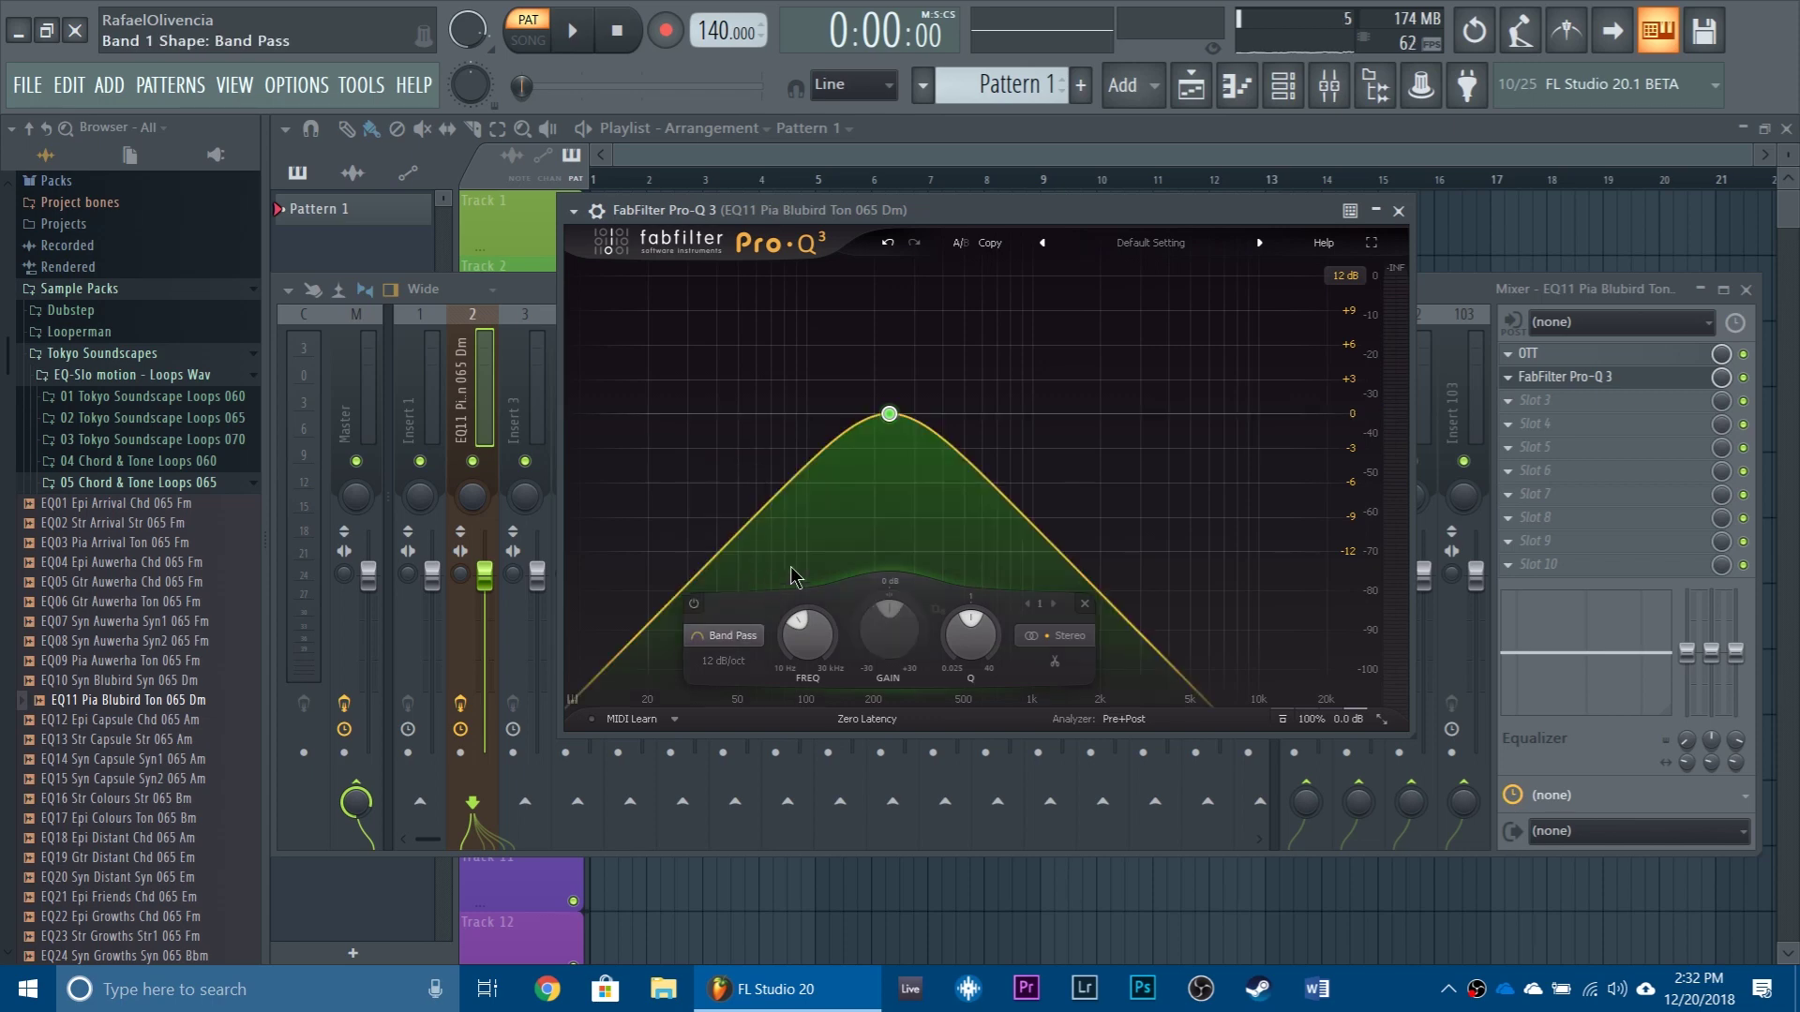
drag(889, 414, 953, 413)
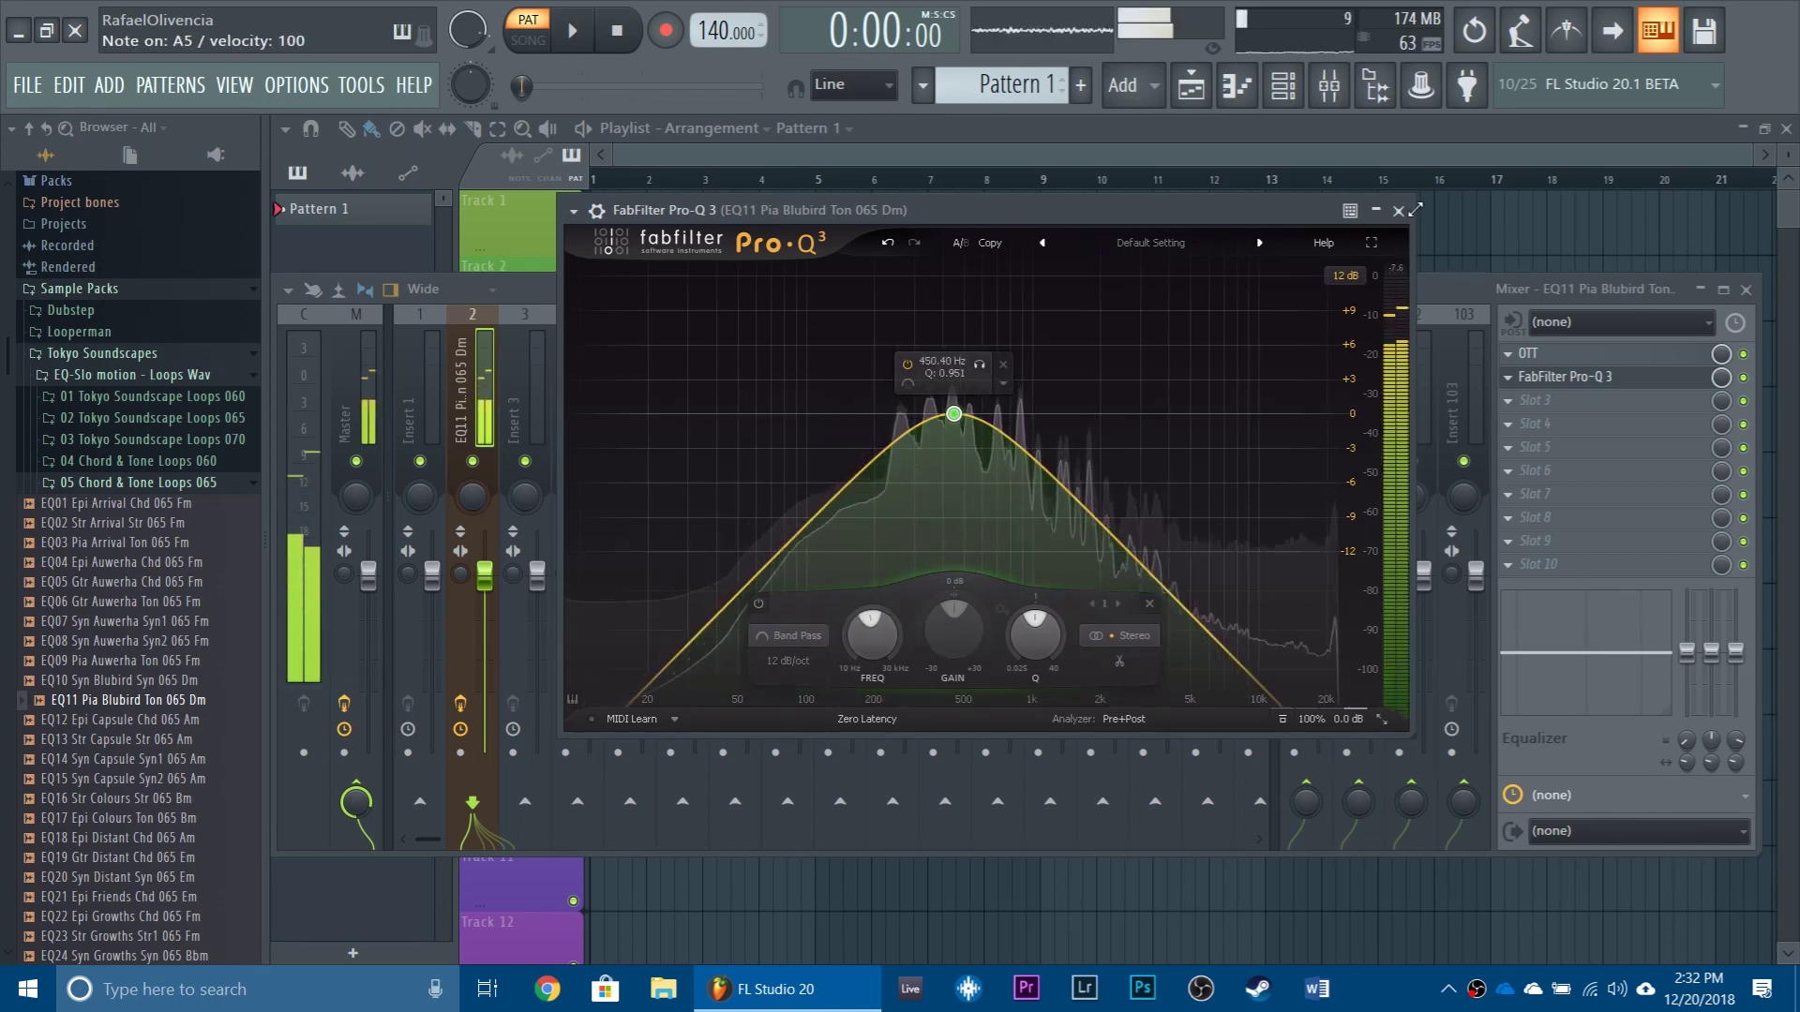
click(1564, 376)
Step: Load Fruity Reeverb 2 in the third effect slot and close its window
click(1535, 400)
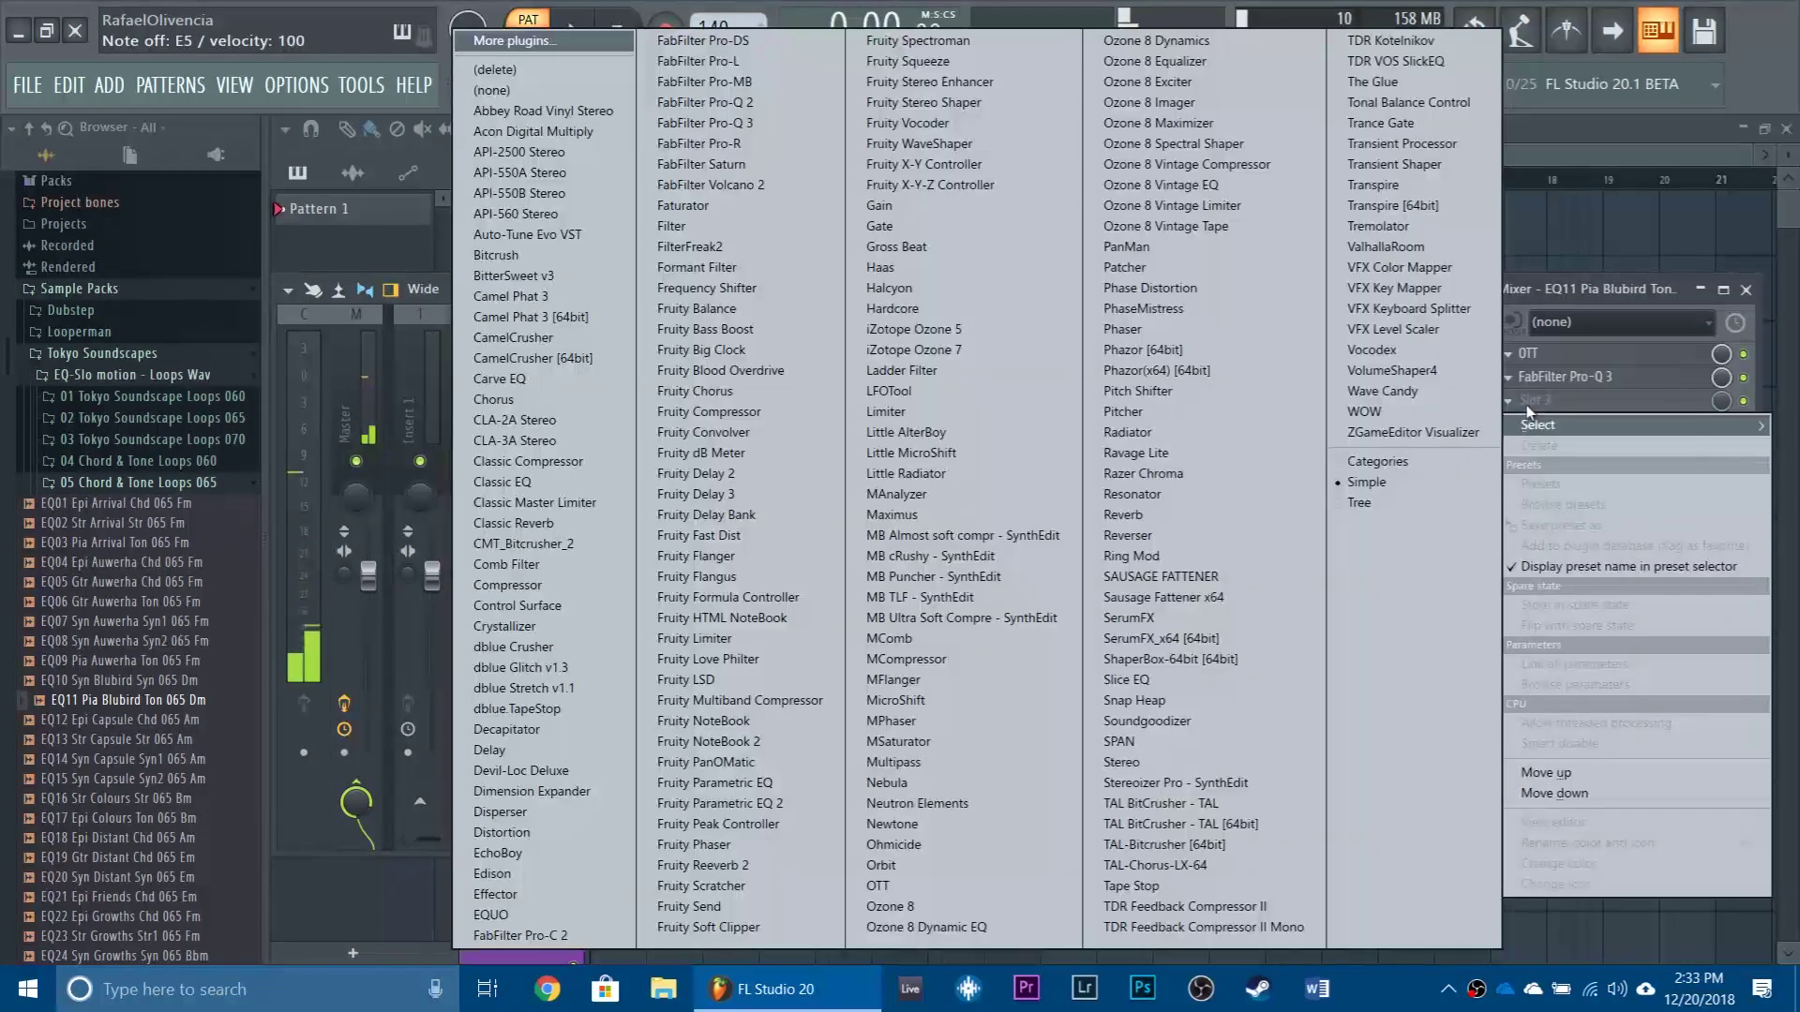
click(836, 868)
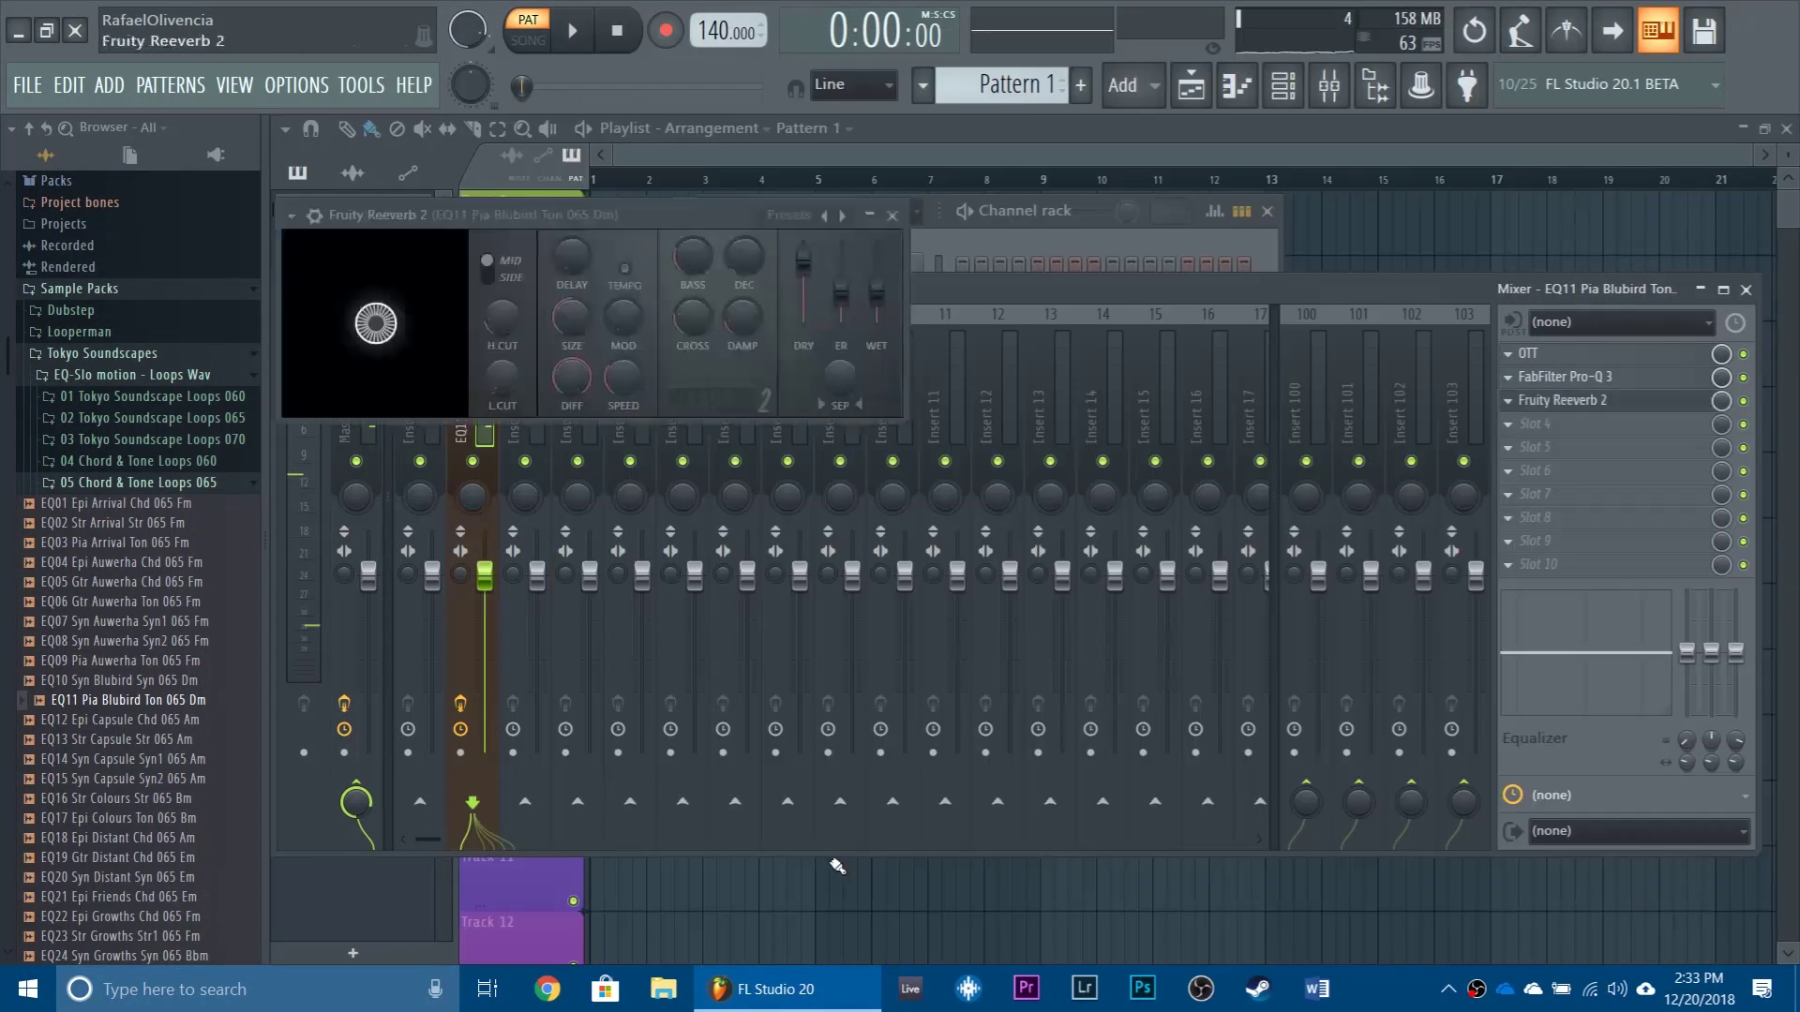
click(838, 216)
click(893, 249)
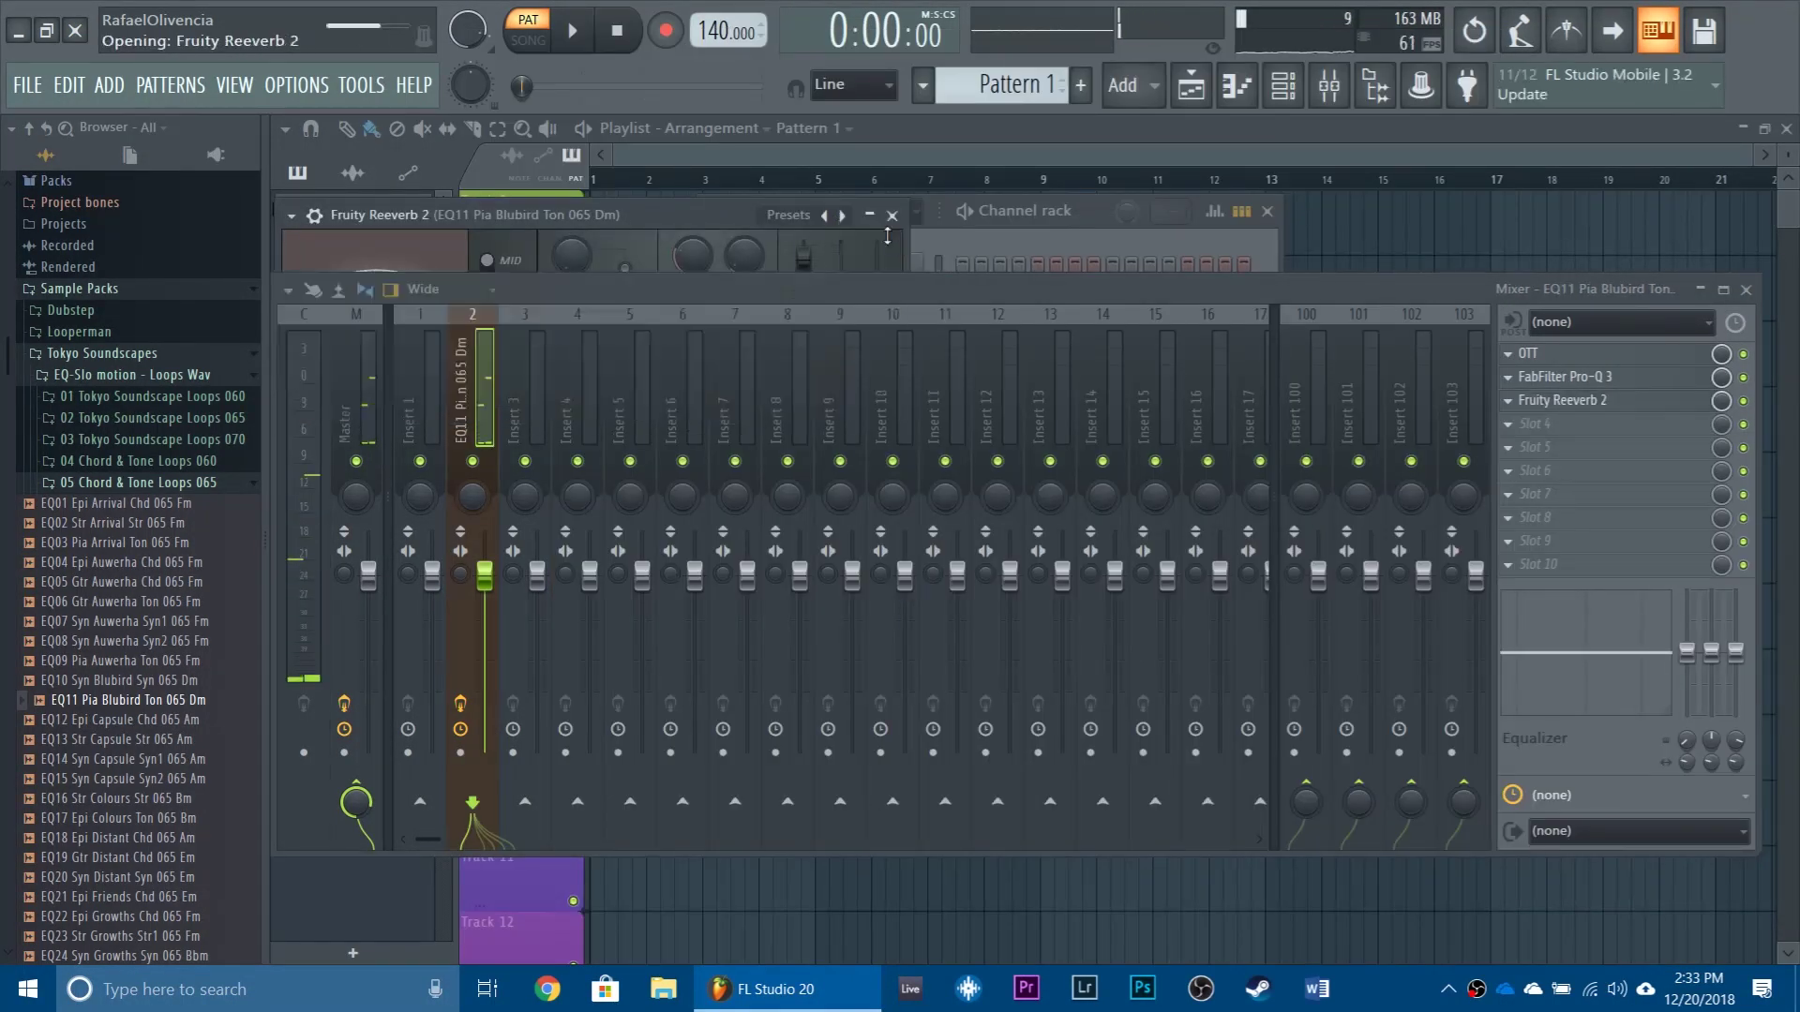
click(892, 214)
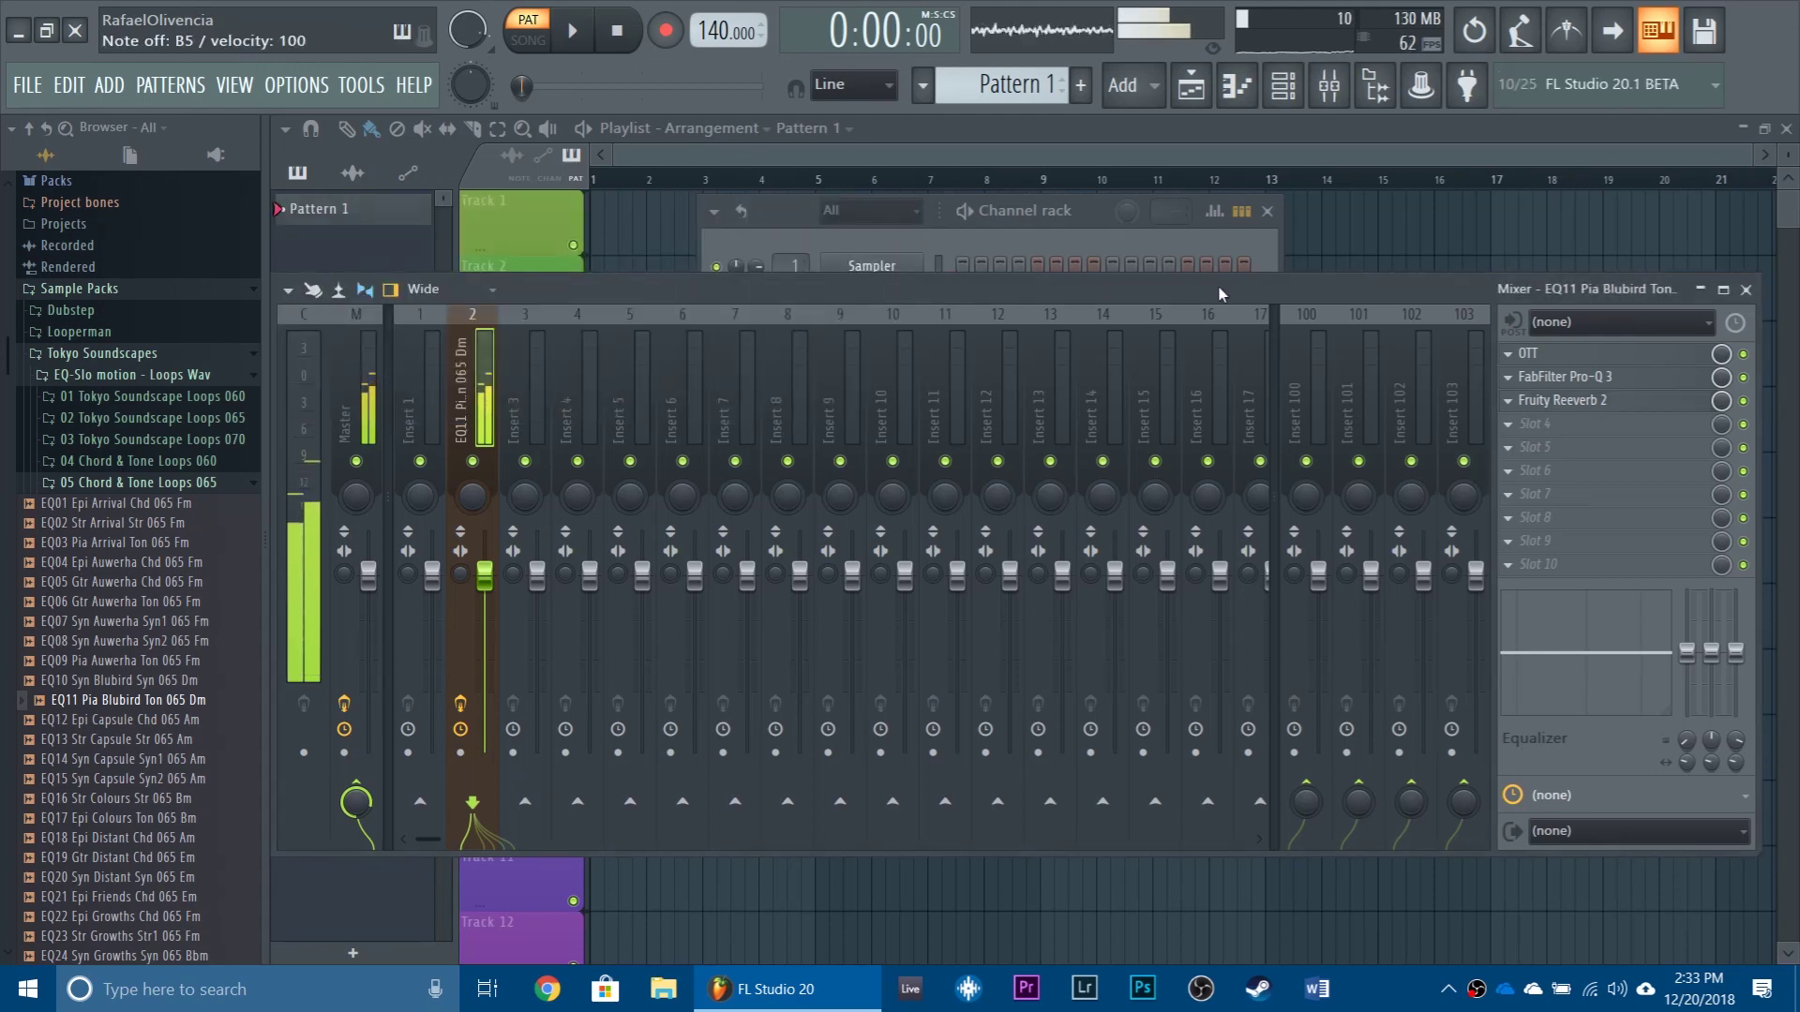
Step: Bring the channel rack forward and play a range of notes to audition the granular sound through the effects chain
click(1100, 206)
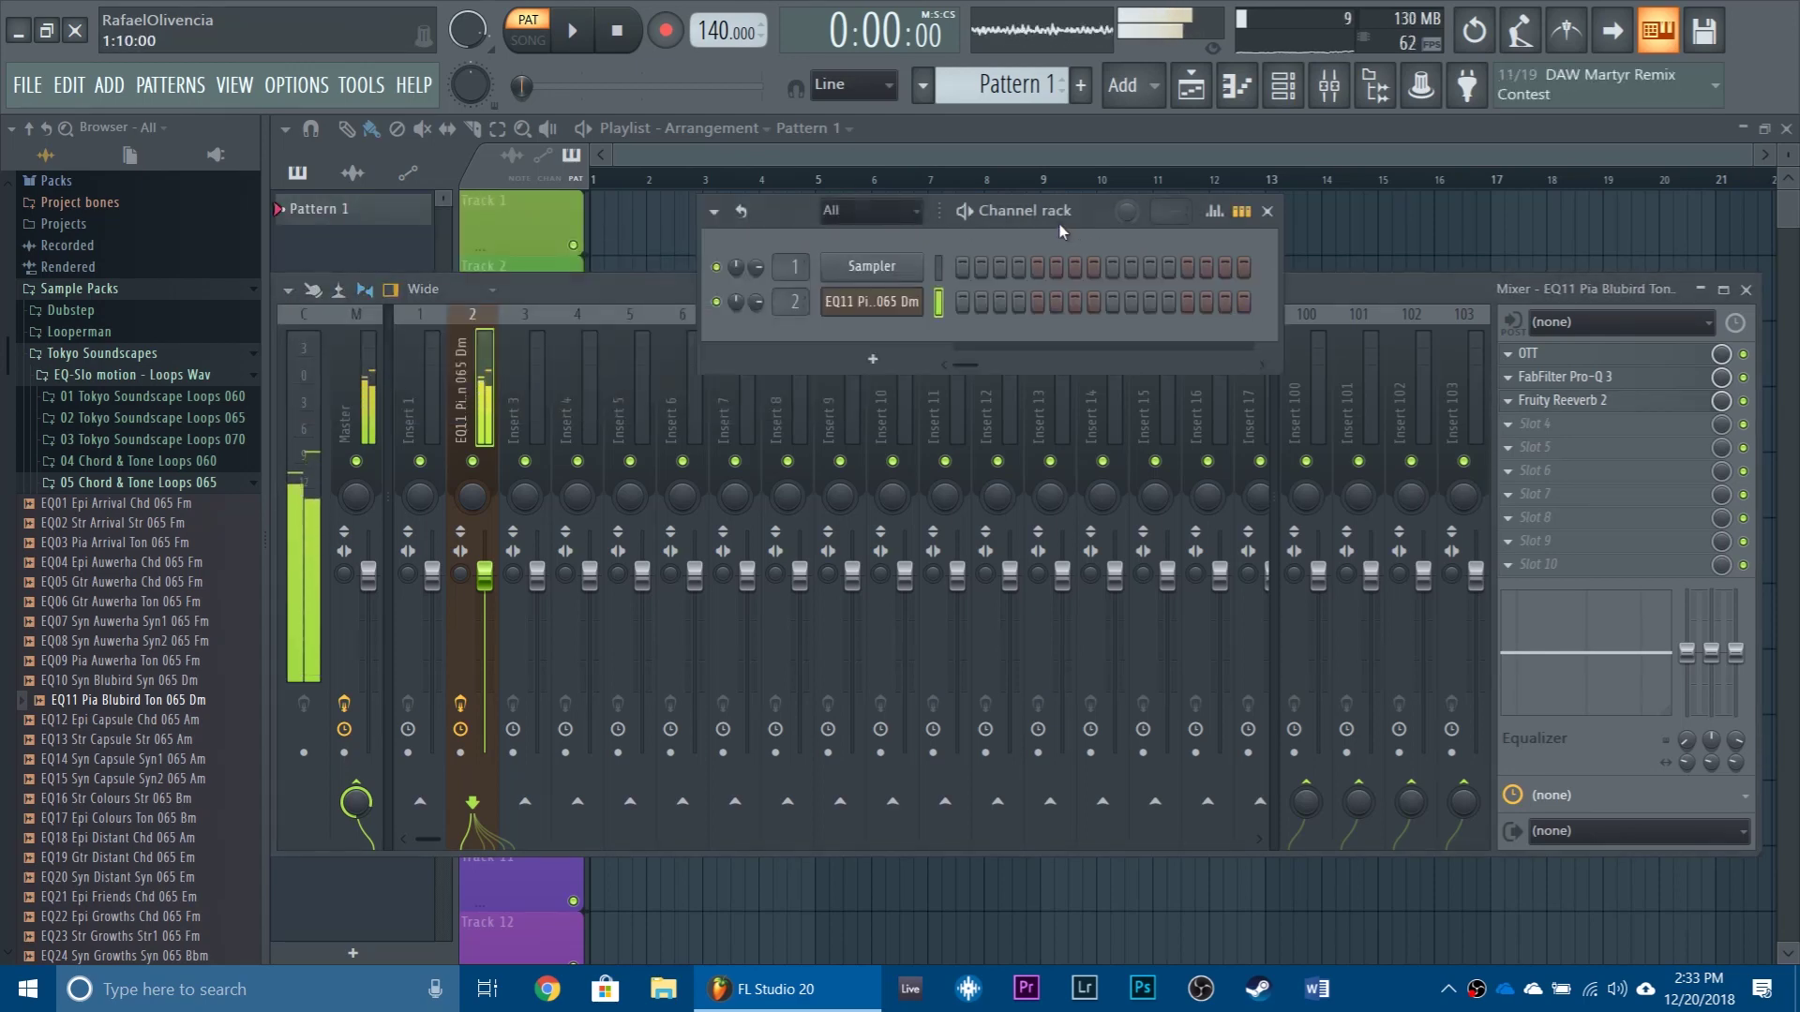
key(q)
key(w)
key(n)
key(v)
key(z)
key(c)
key(y)
key(e)
key(u)
key(o)
key(i)
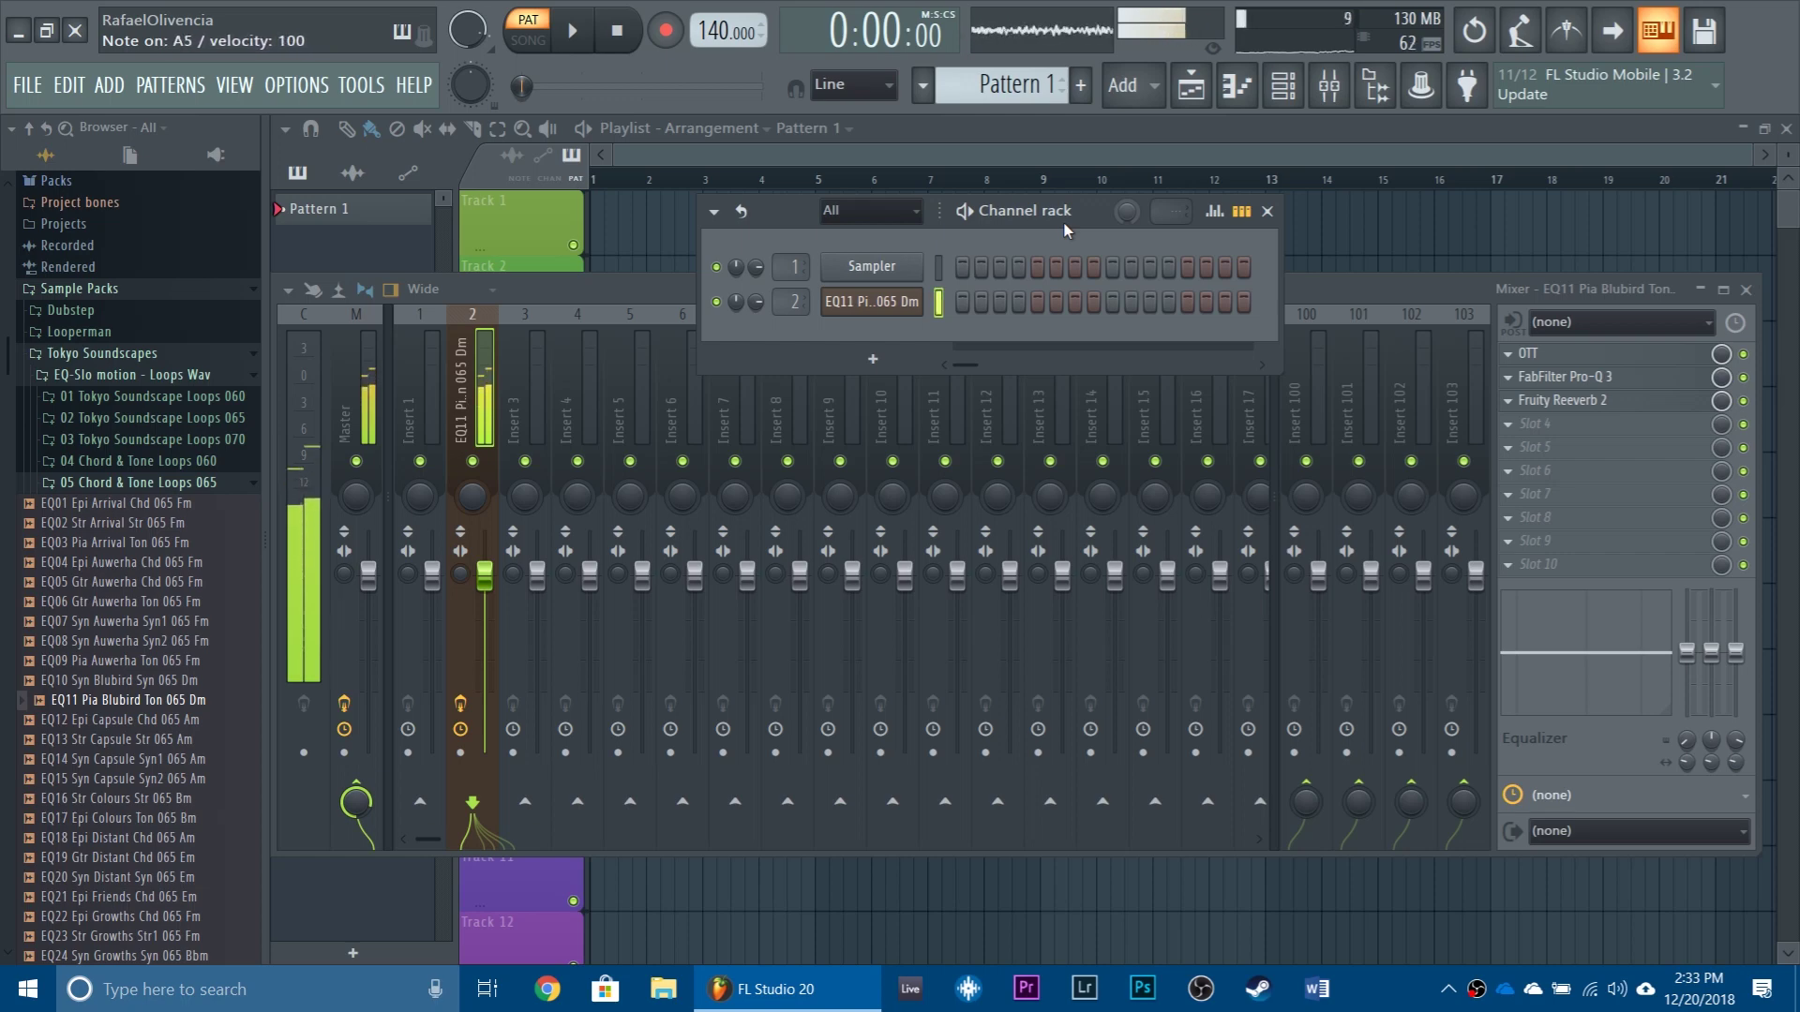
Step: Clone the EQ11 Pia Blubird Granulizer channel in the channel rack
click(873, 359)
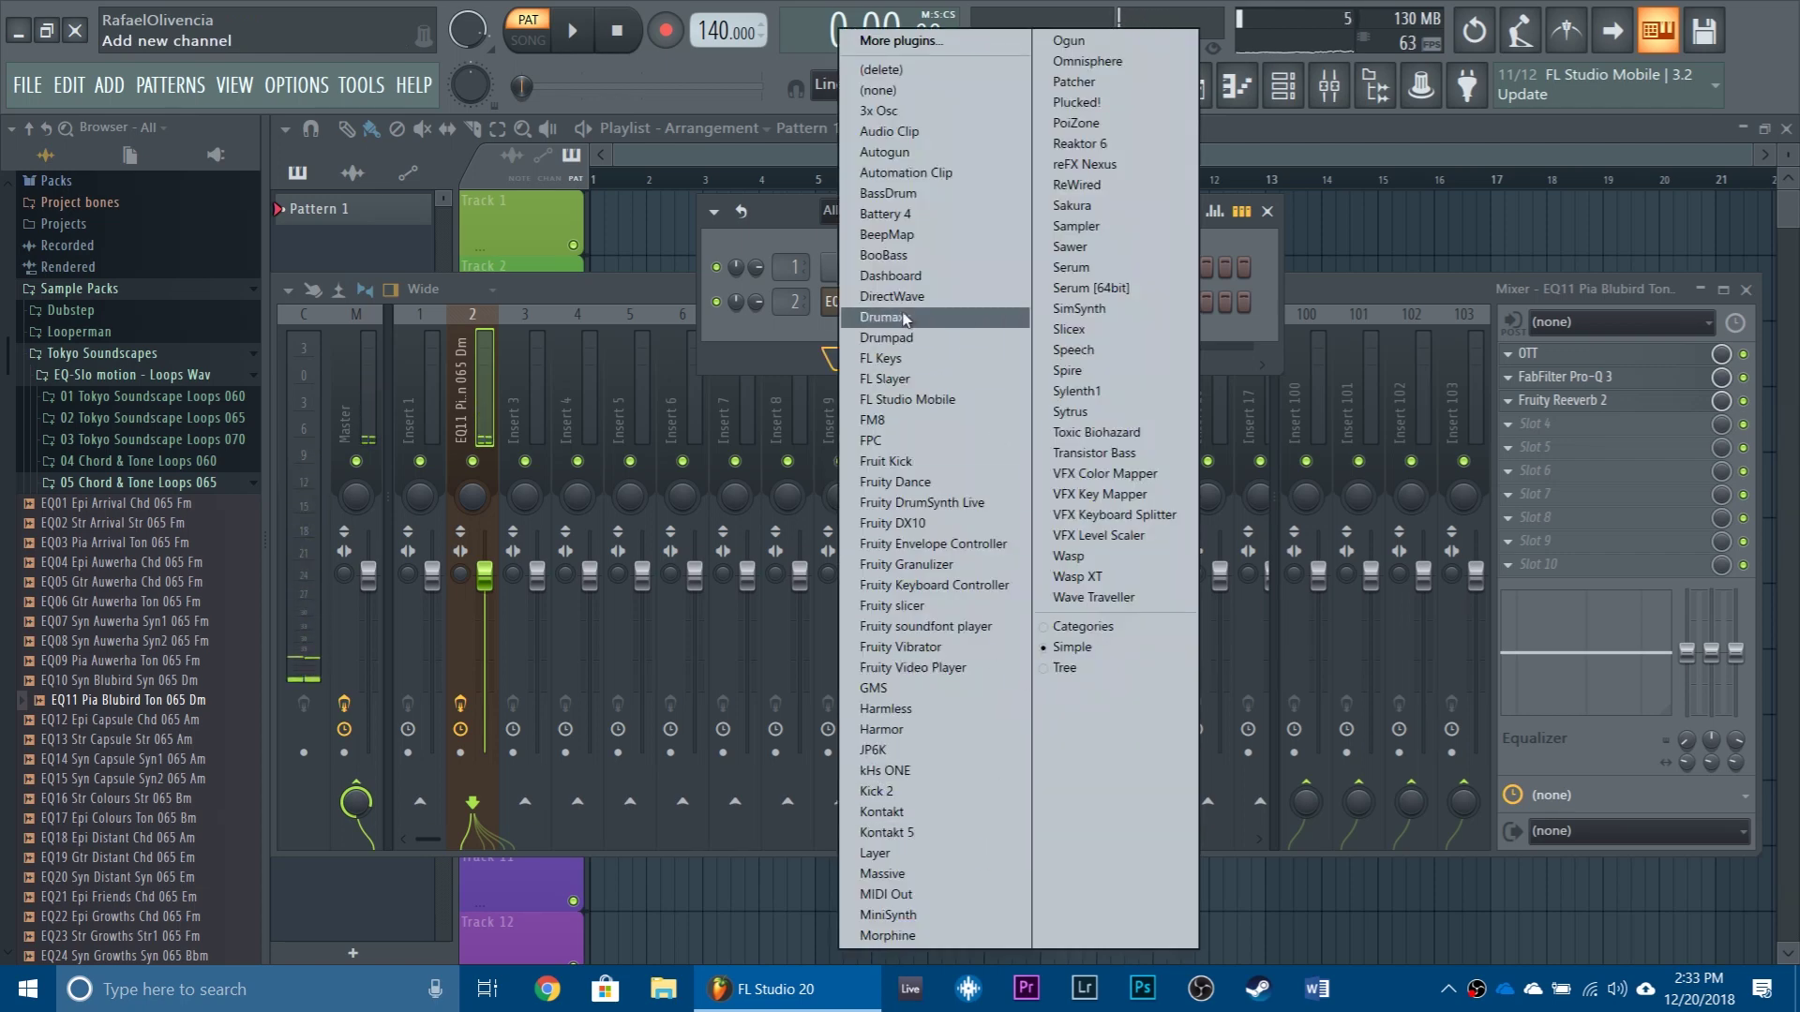
right_click(823, 311)
click(1050, 511)
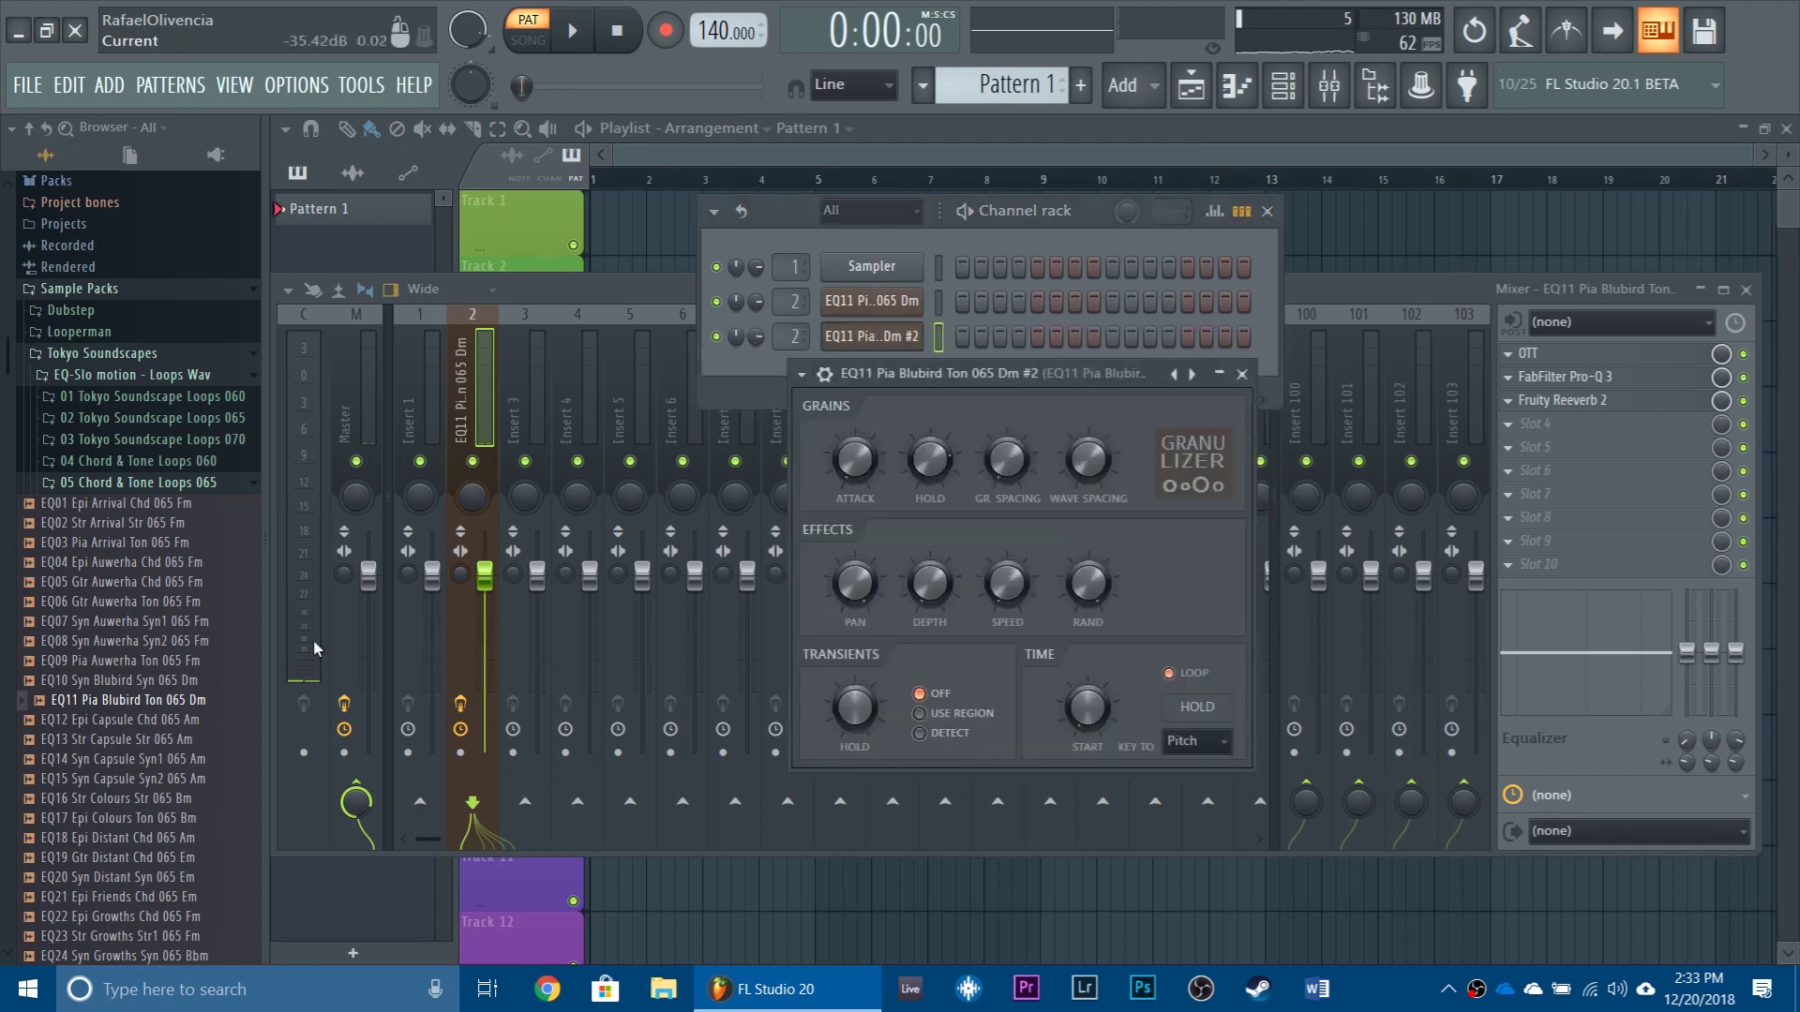
Step: Set the cloned channel's sample length to maximum, play a note, and open its volume envelope settings
click(824, 373)
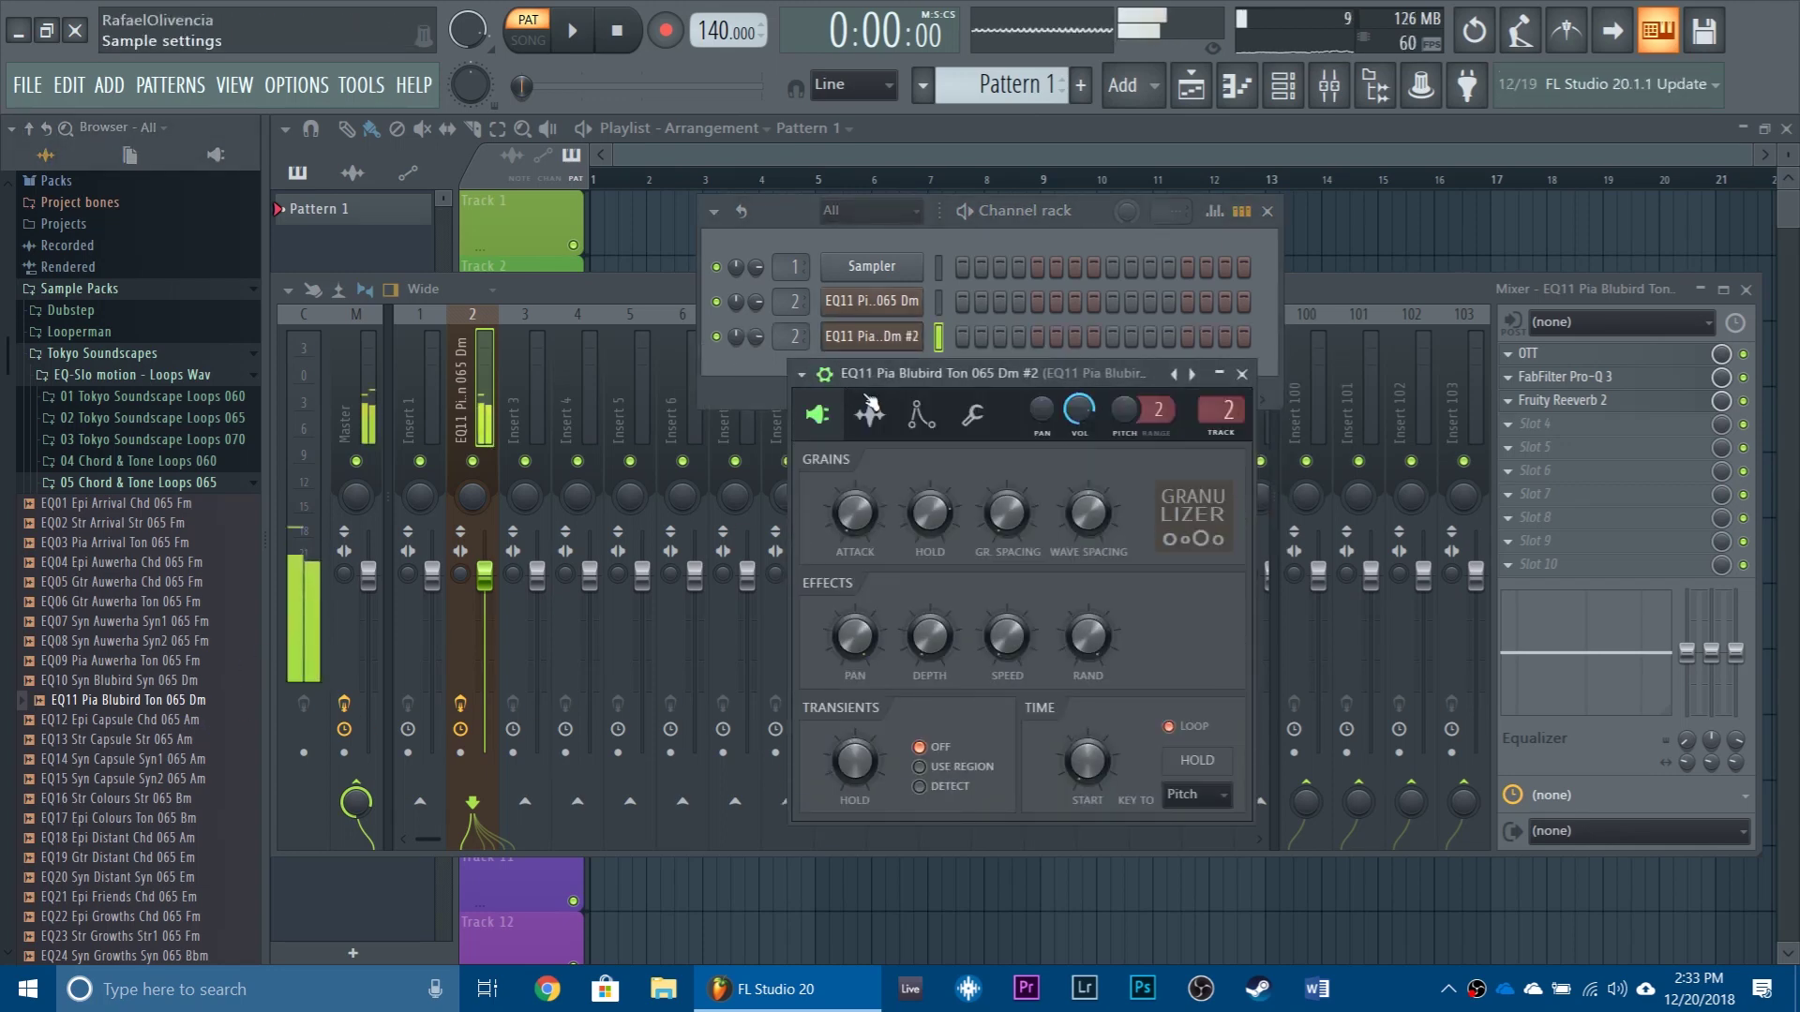
click(872, 406)
drag(1201, 691, 1201, 590)
key(q)
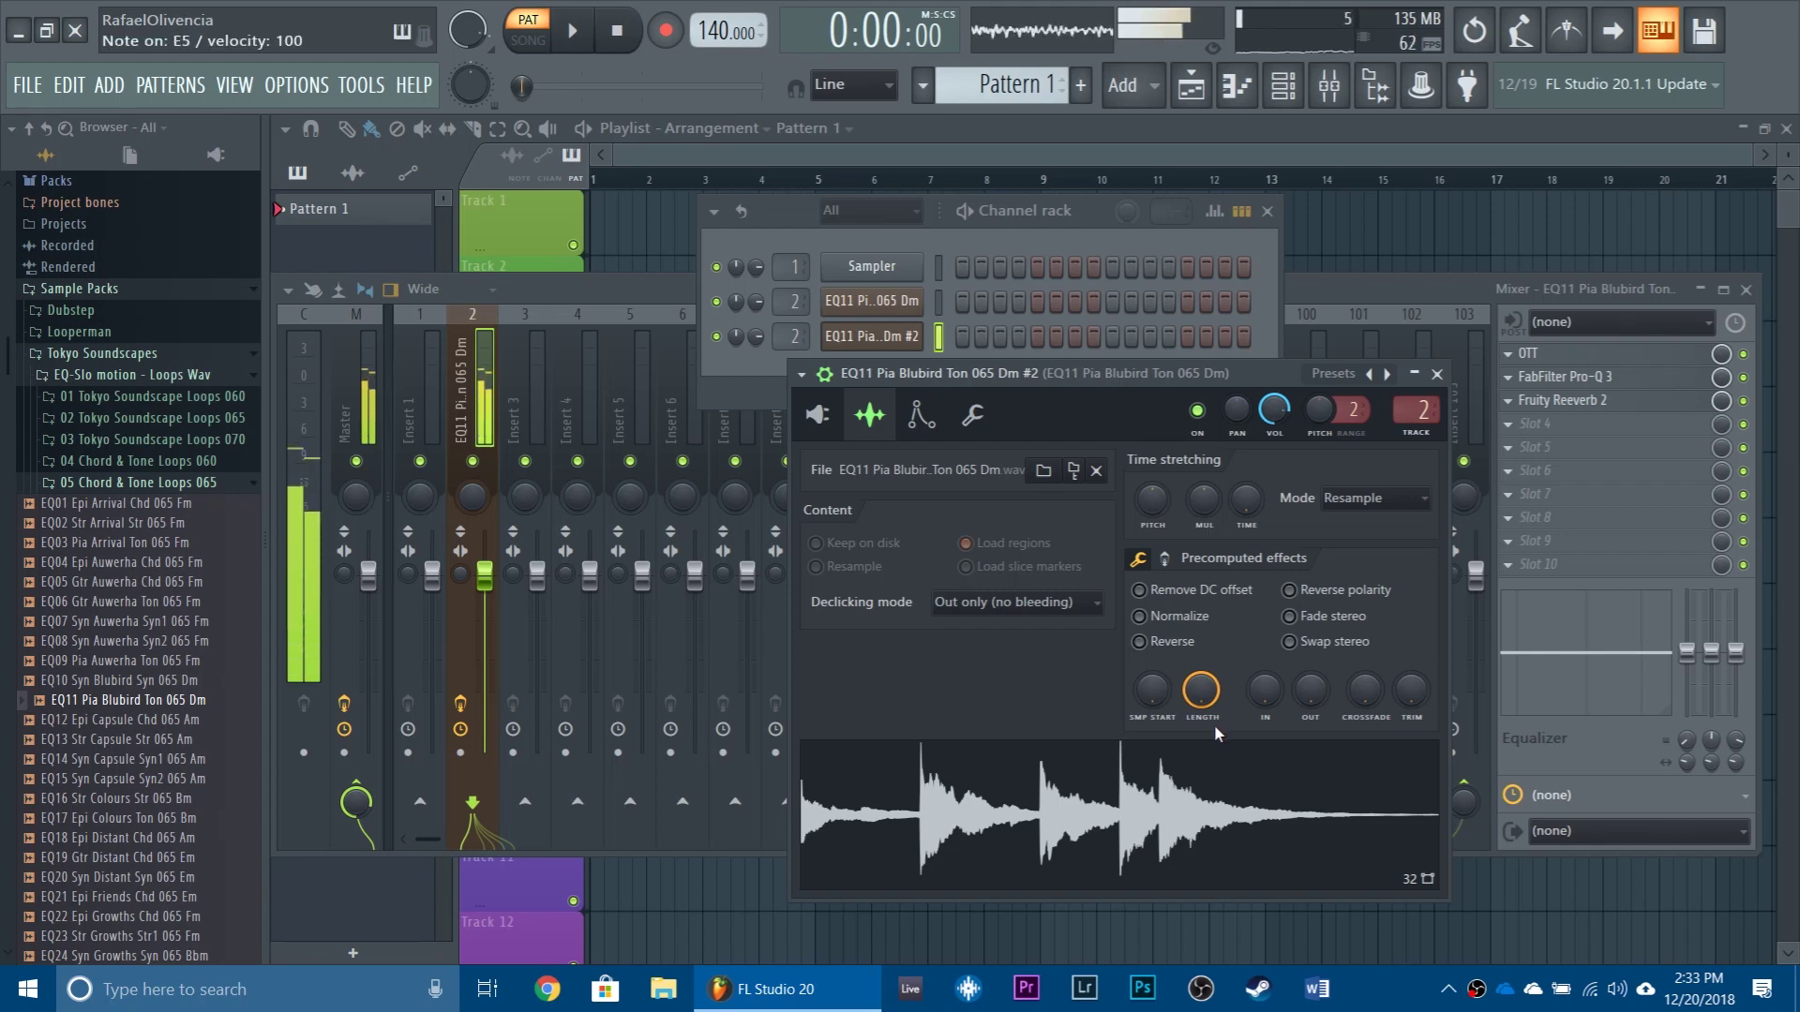
click(921, 415)
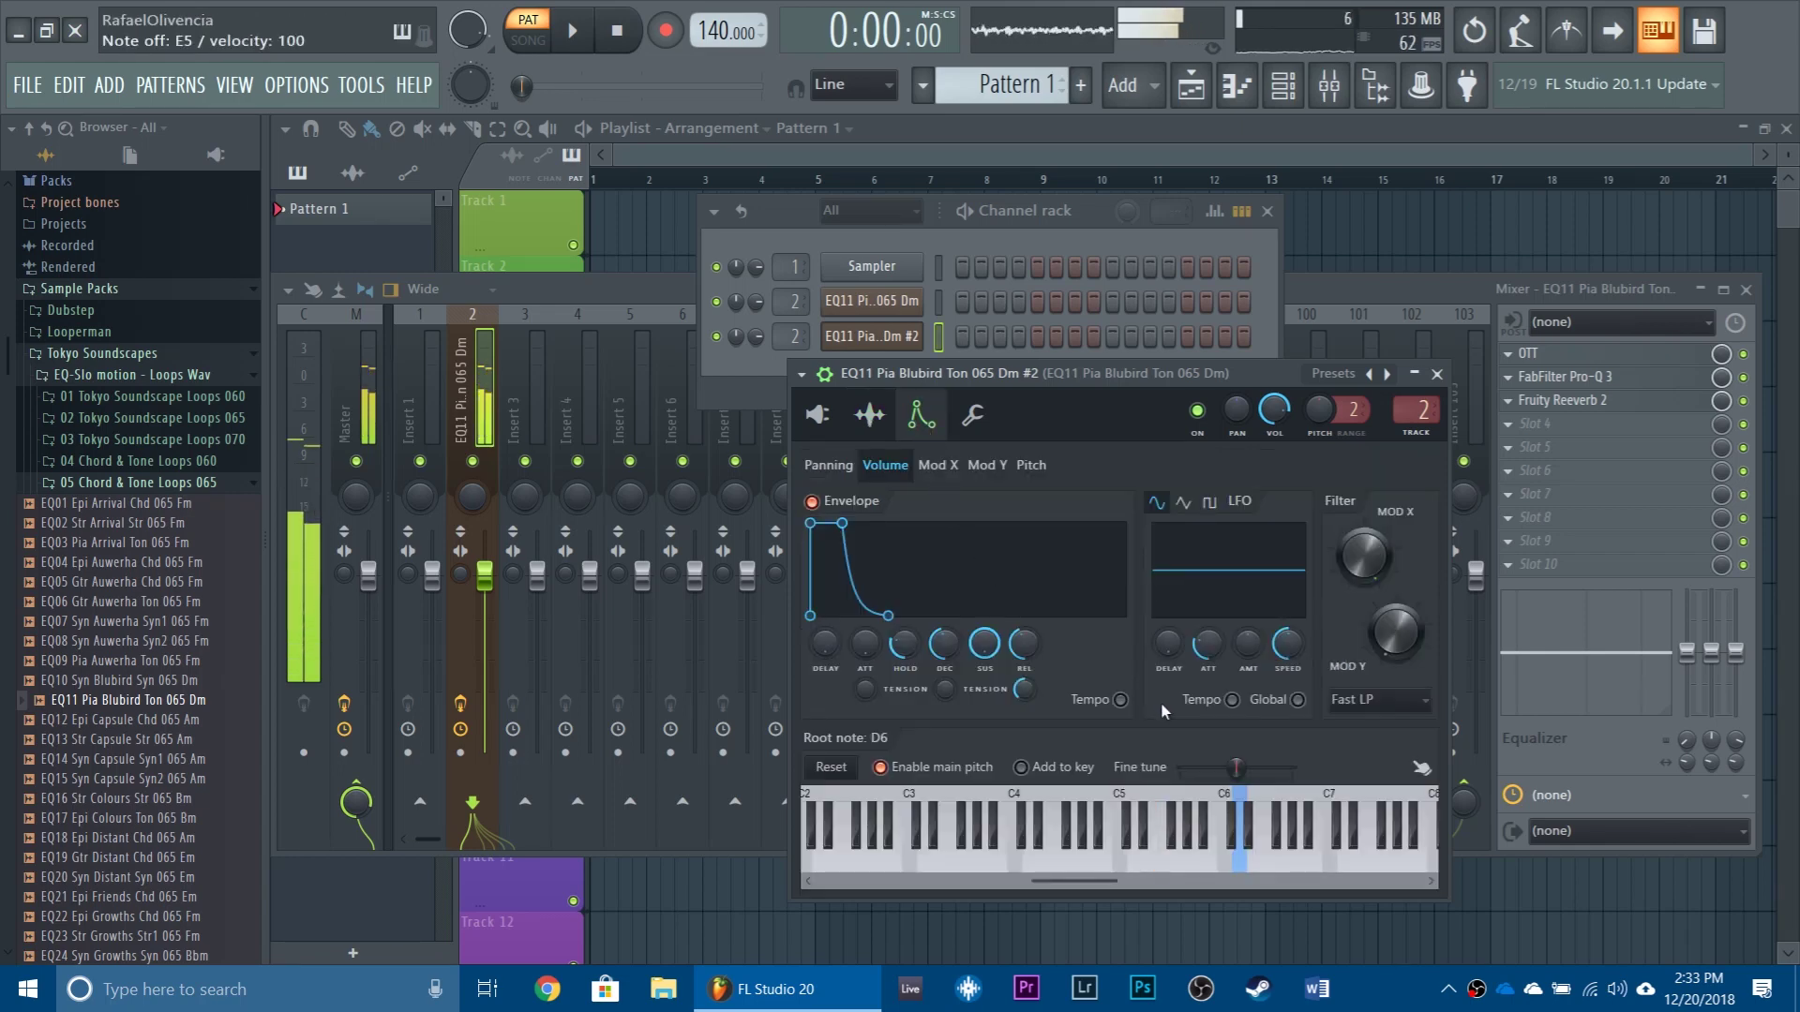
Step: Set the cloned channel's volume envelope release to minimum, play a note, and show its Granulizer grain controls in the repositioned window
key(n)
drag(1026, 643, 1025, 703)
key(n)
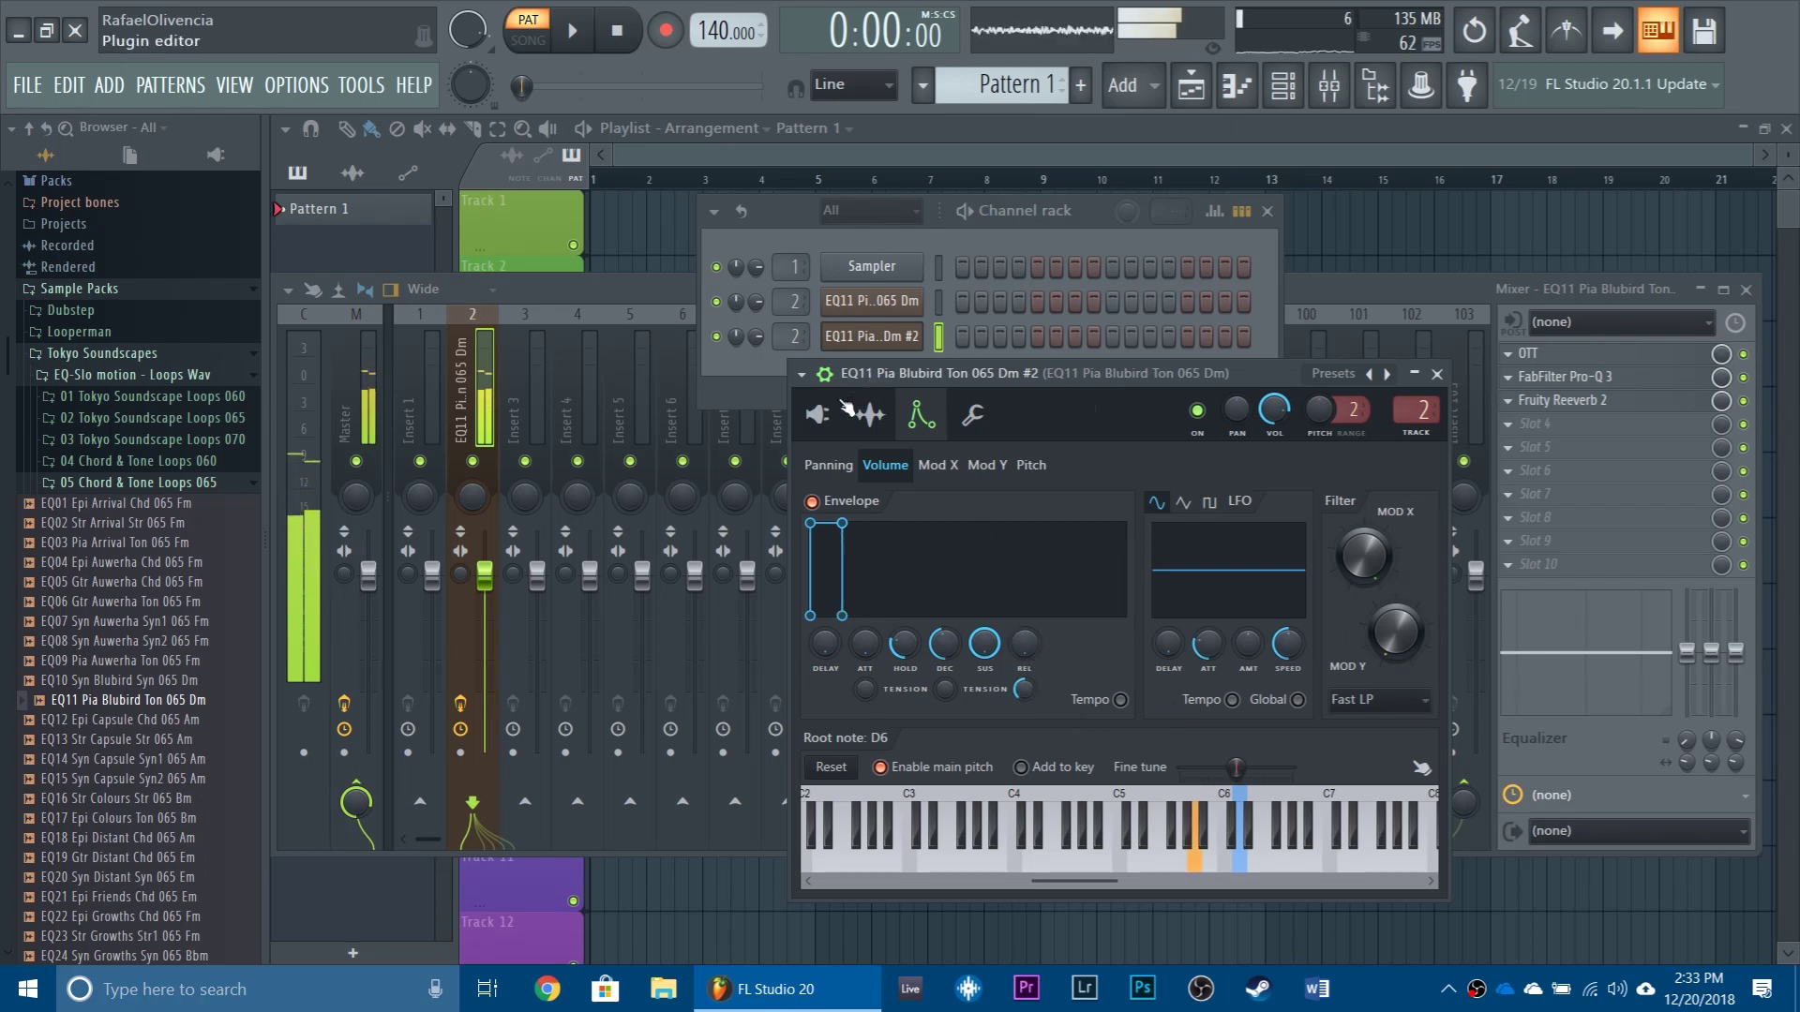
click(816, 415)
key(n)
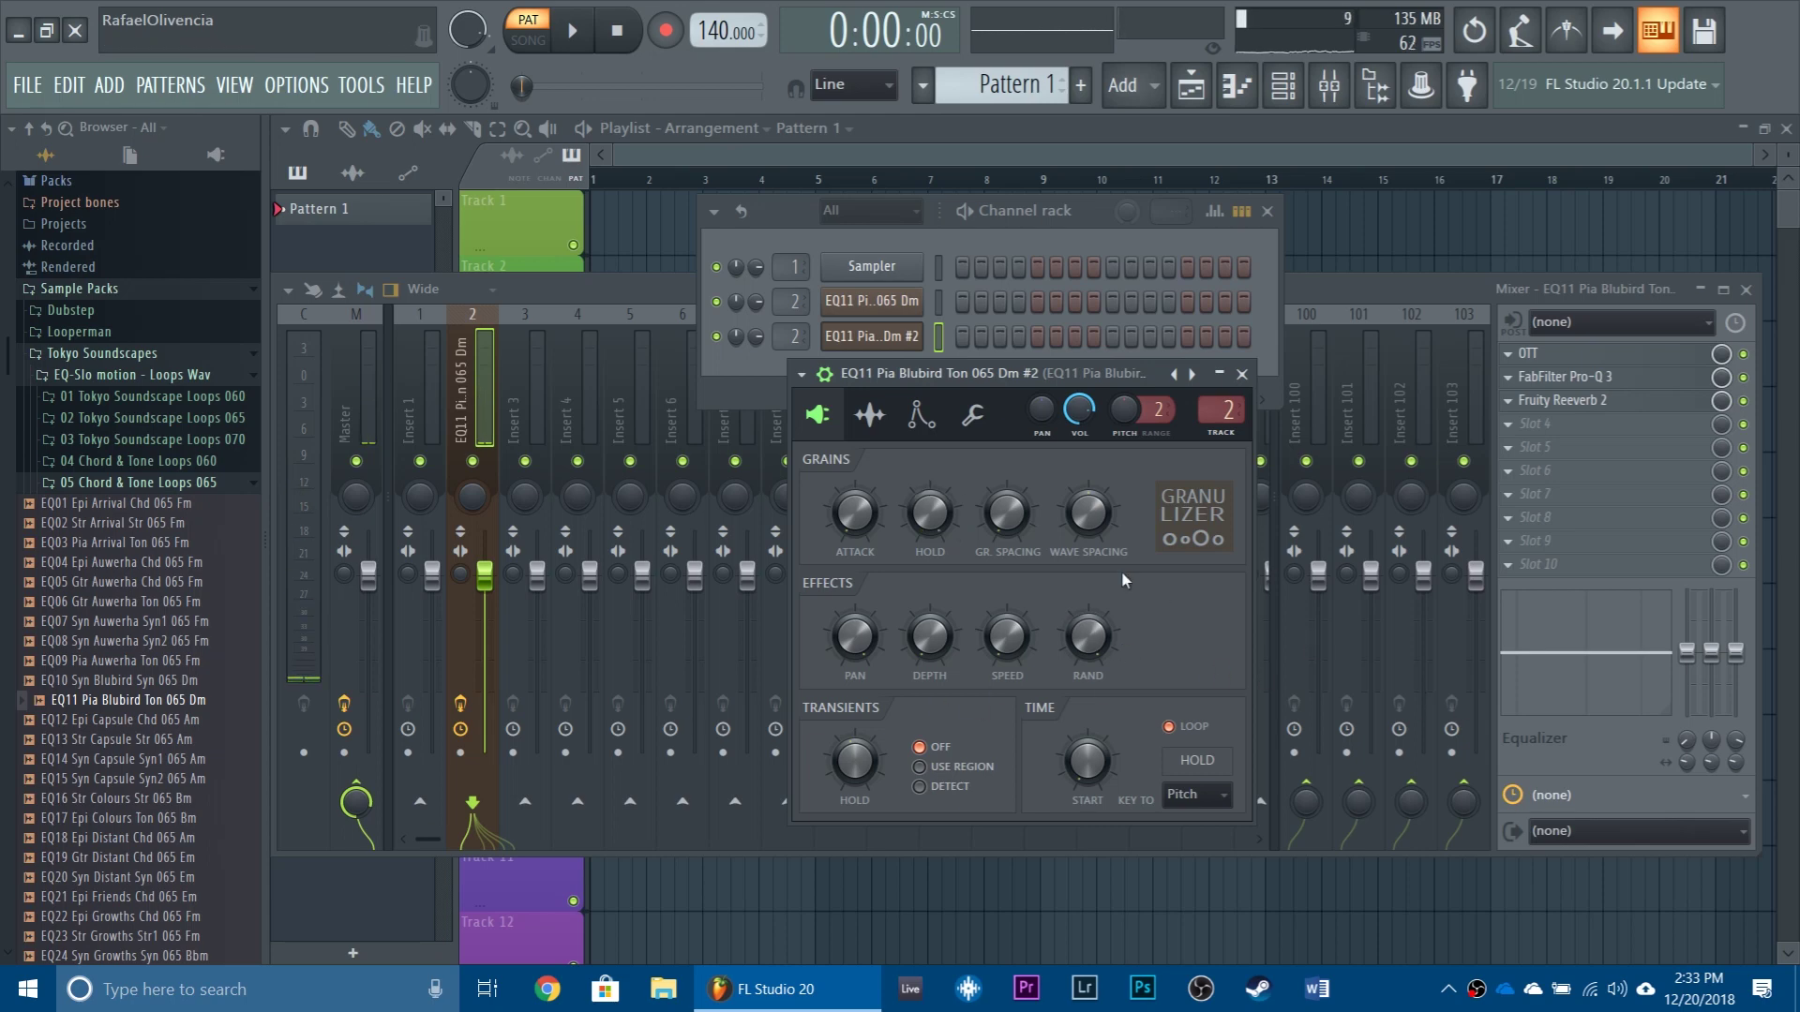
drag(843, 380, 960, 427)
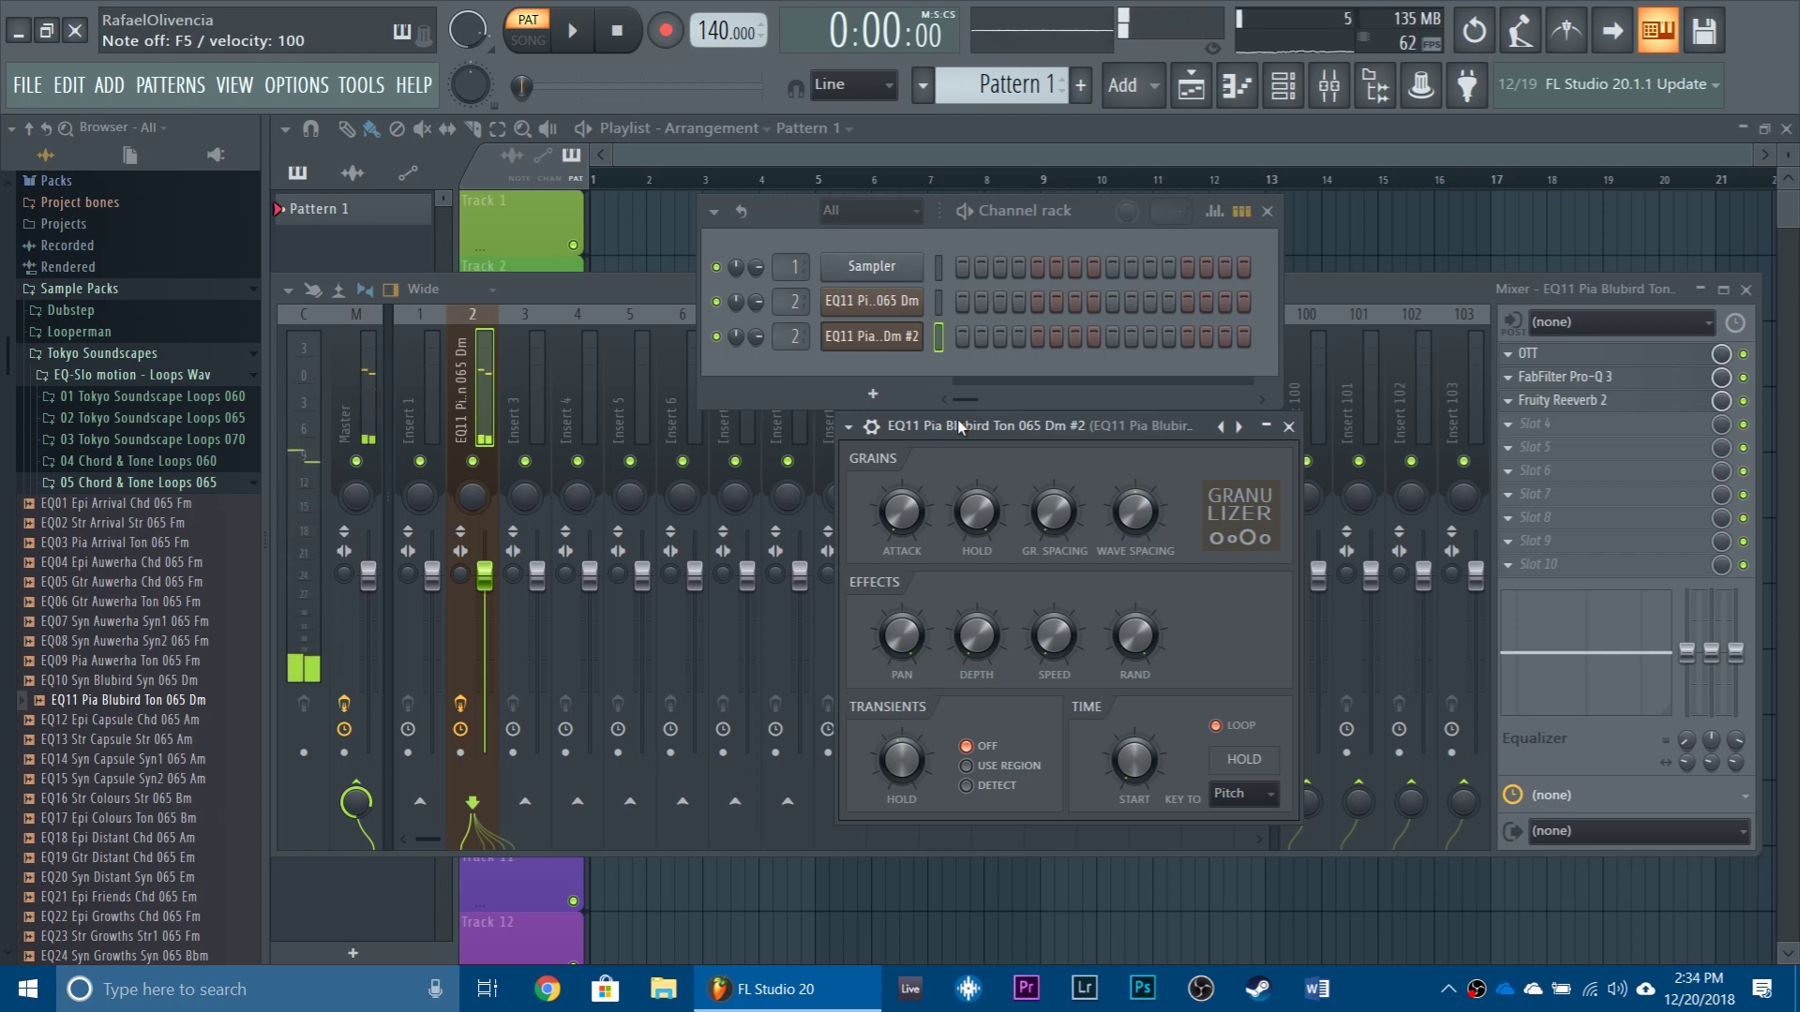
Step: Select the original EQ11 channel alone and play several notes to audition it
click(939, 302)
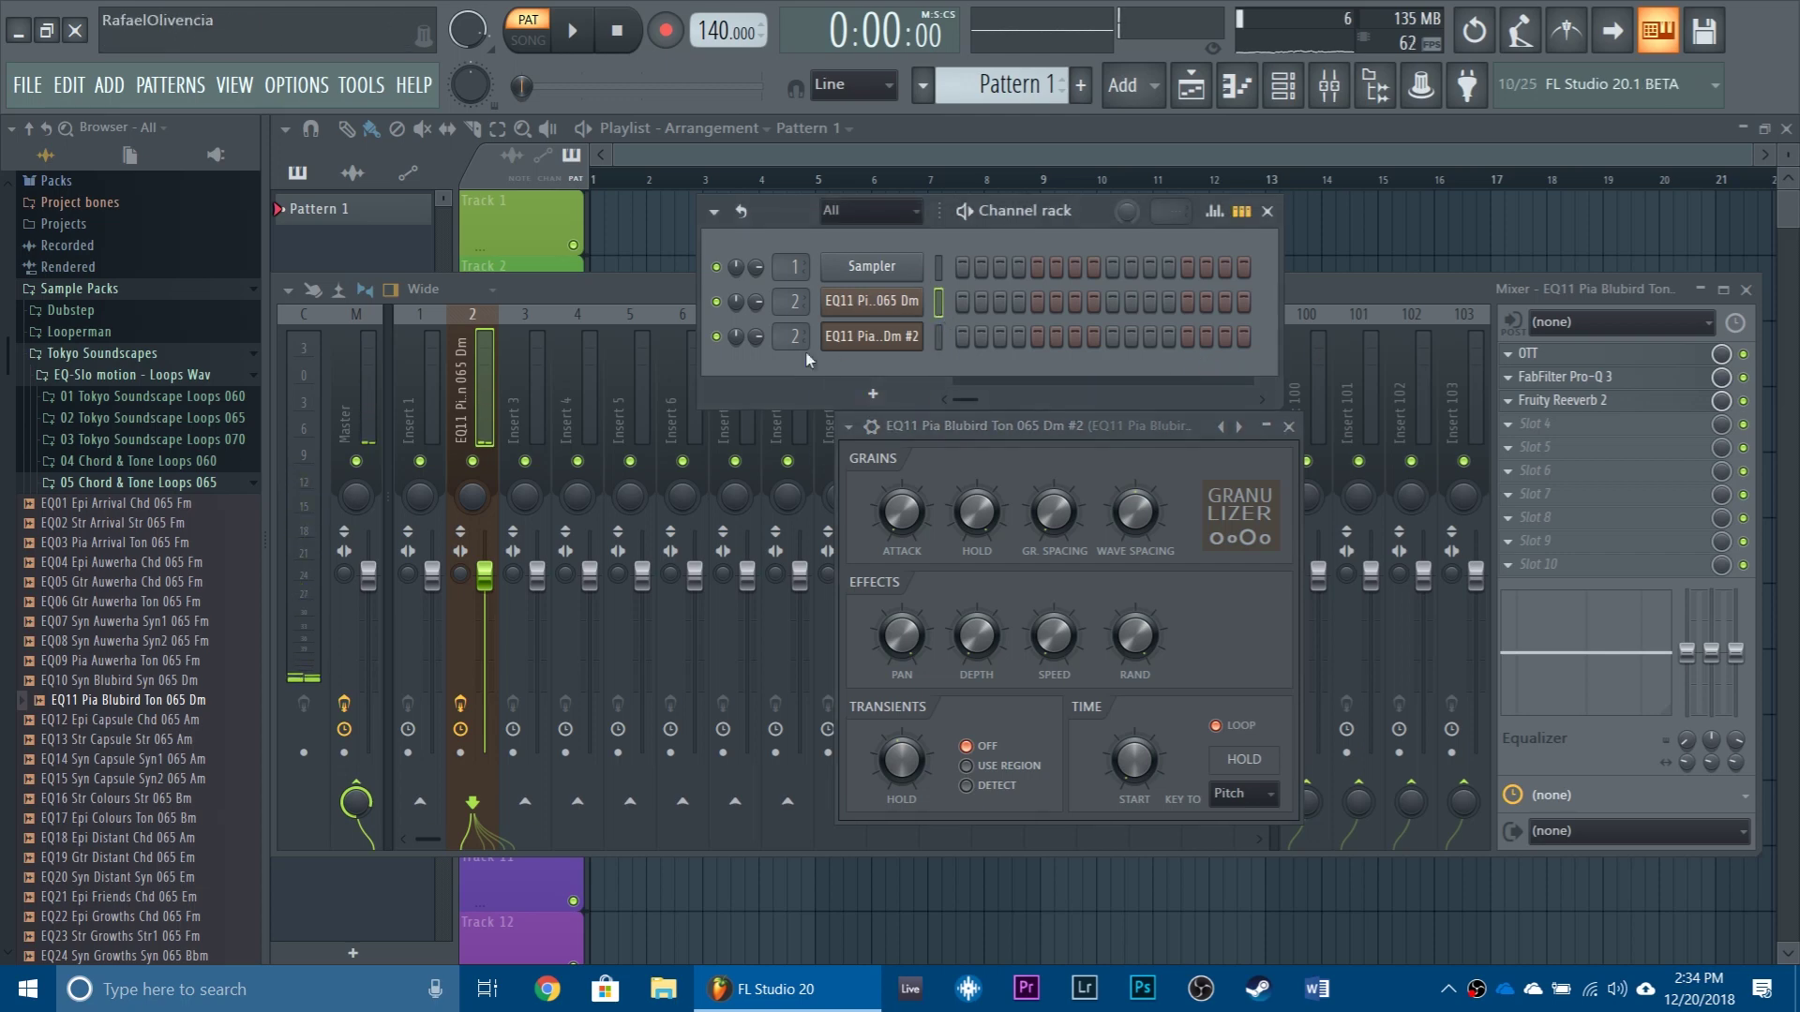
key(y)
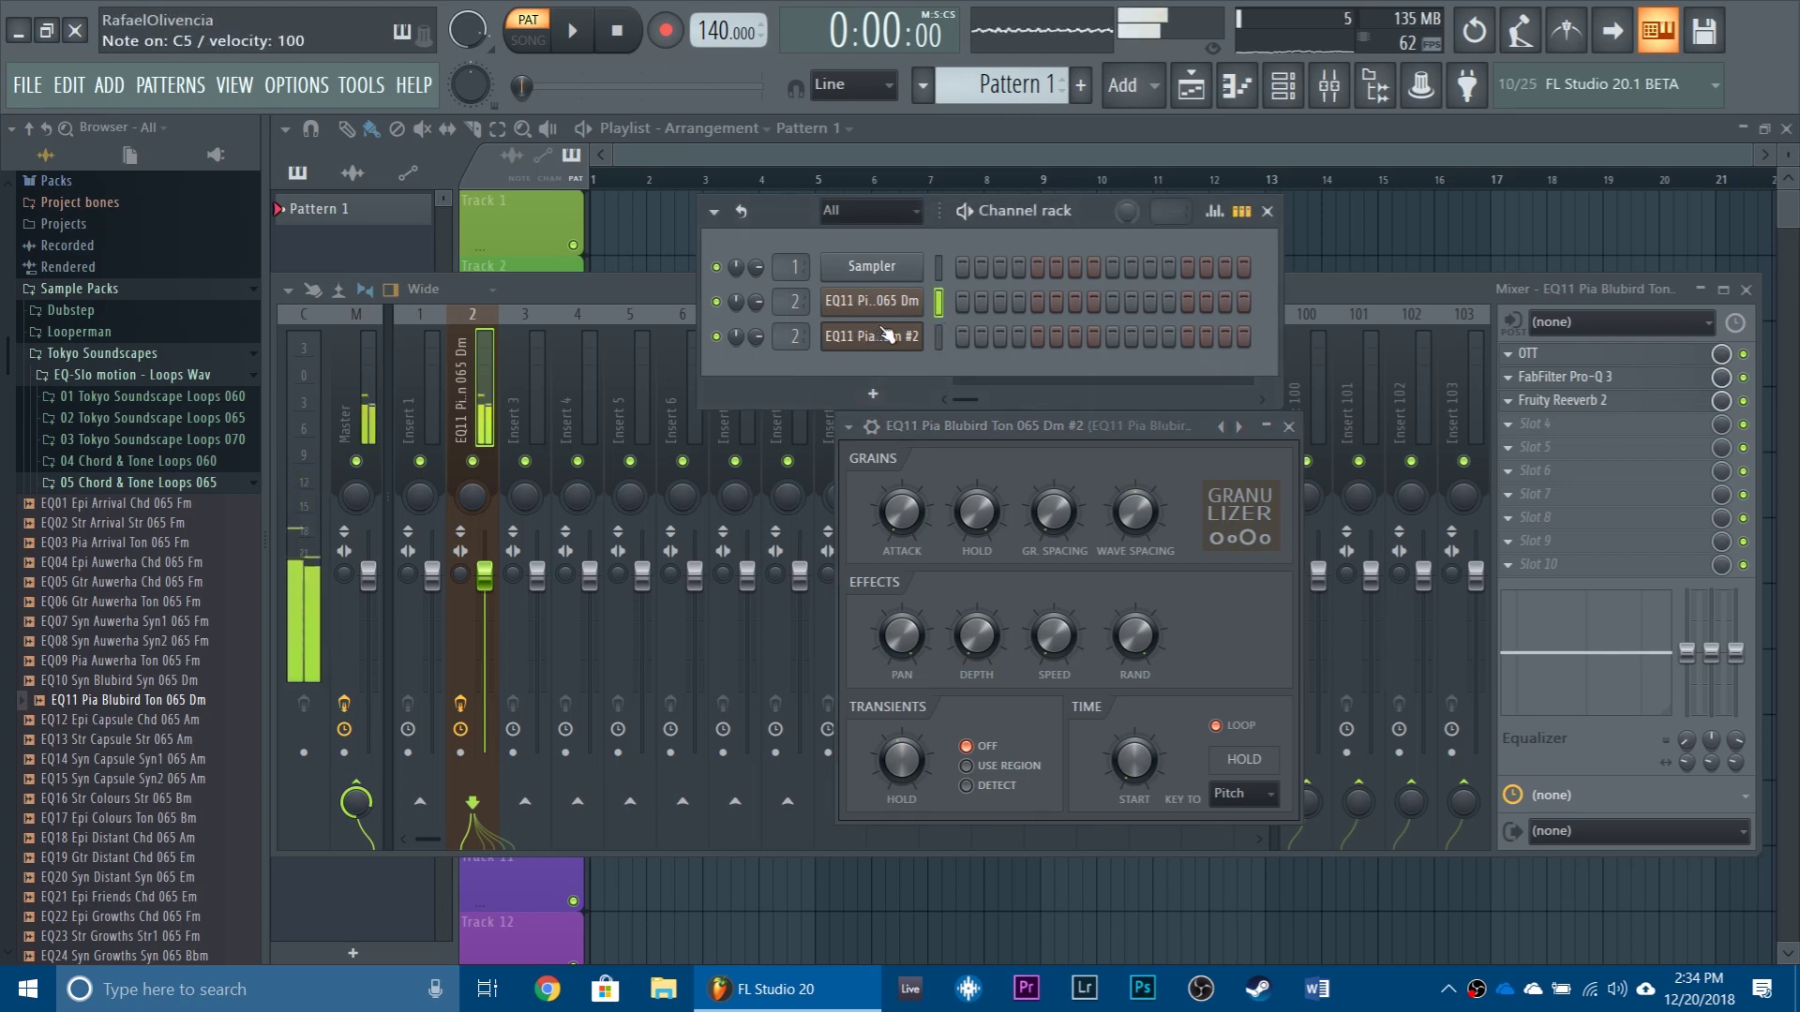
key(7)
key(t)
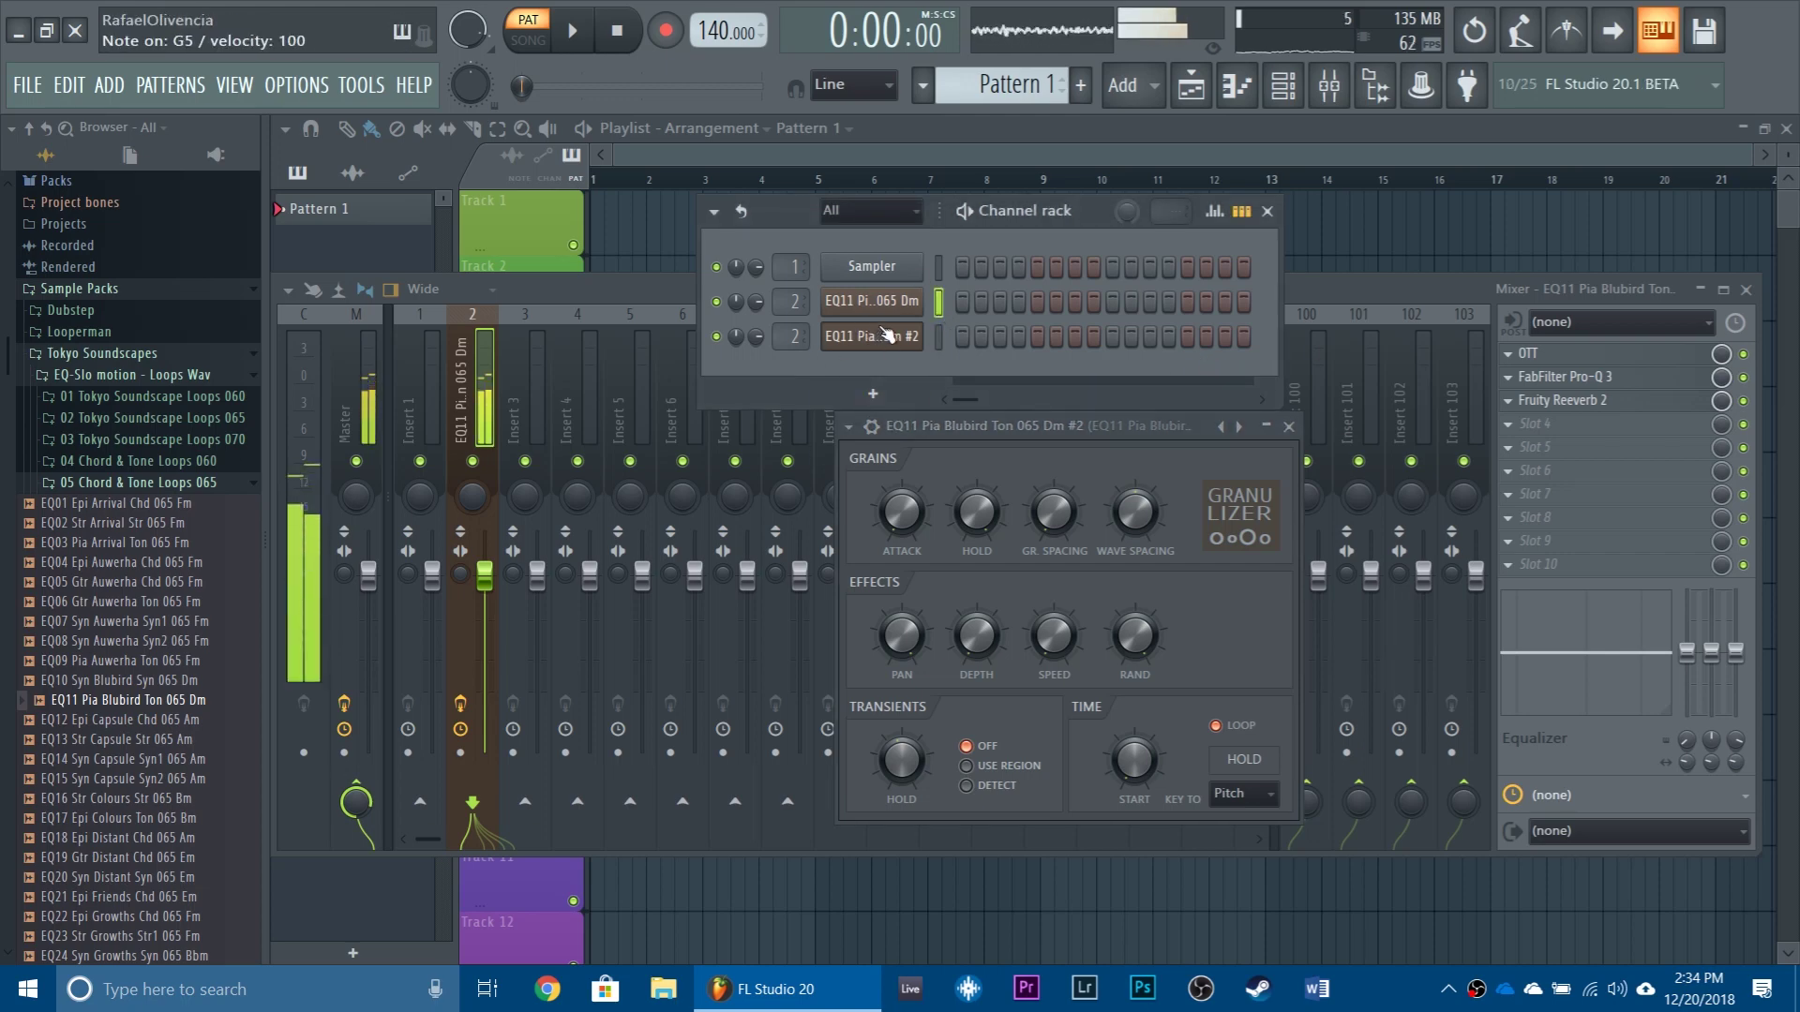
Step: Check the original EQ11 channel's sample settings and close its window
click(898, 304)
click(887, 385)
click(839, 384)
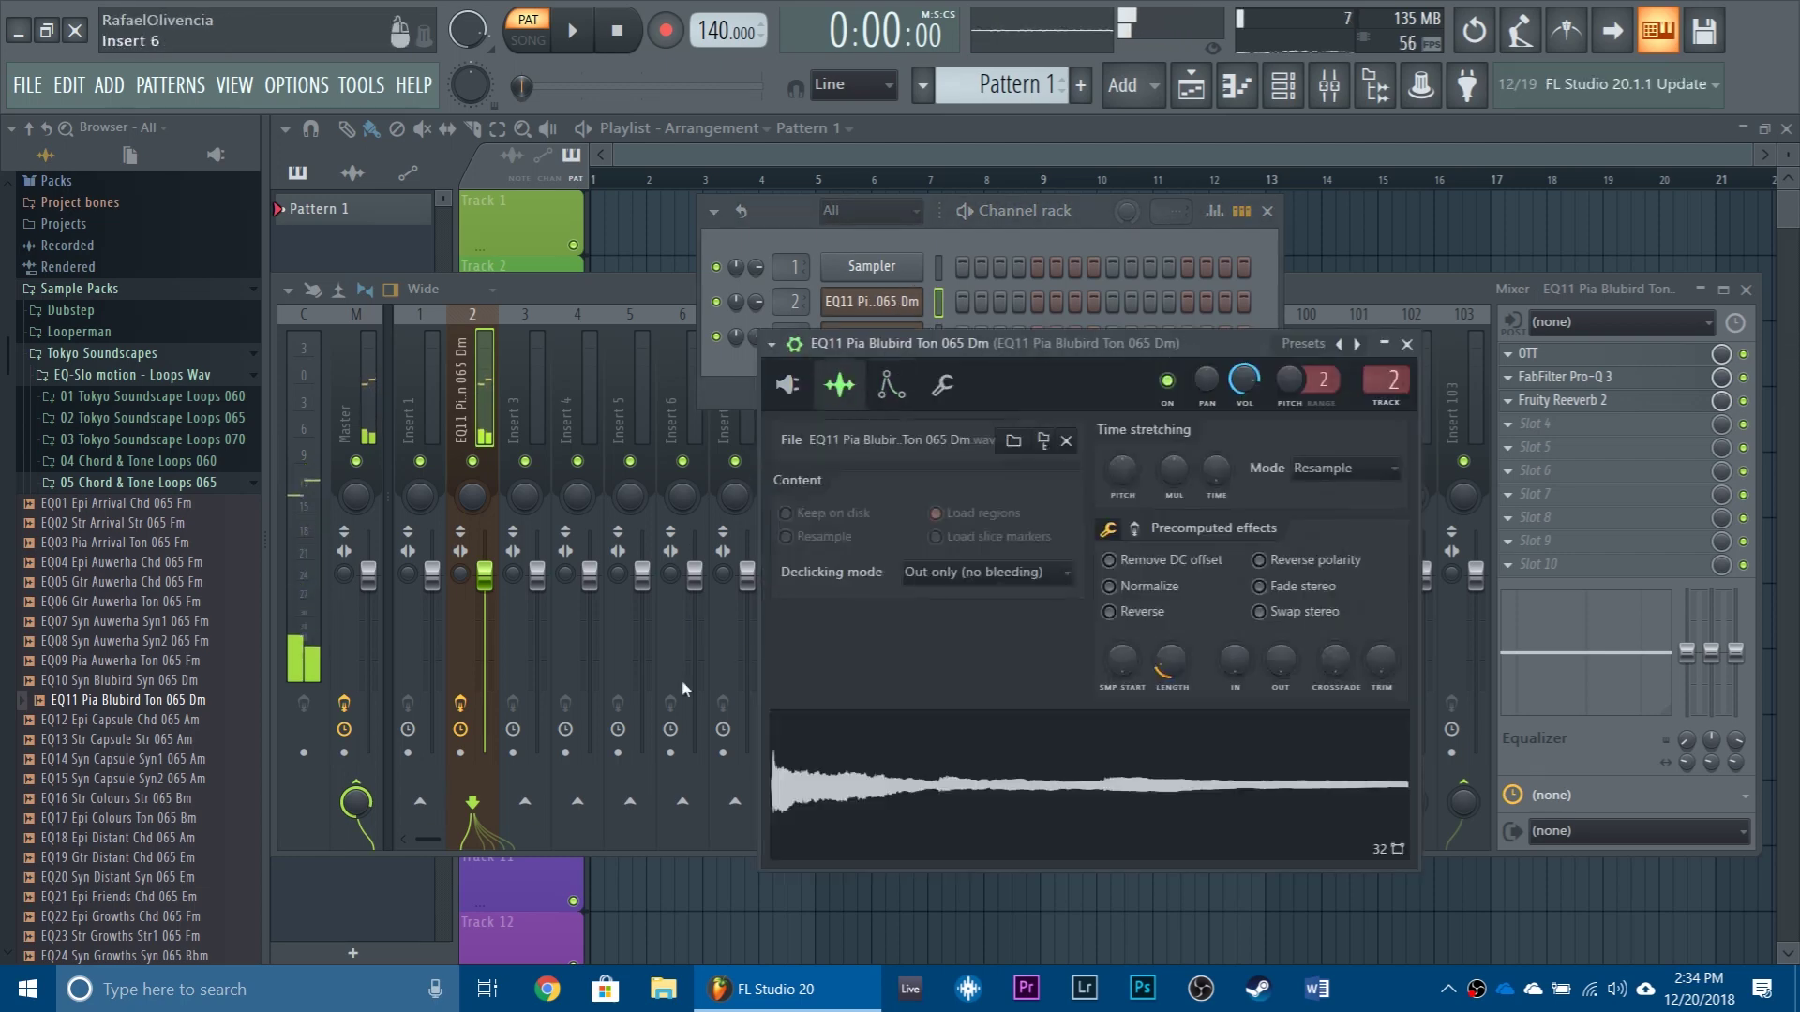
click(1406, 344)
Step: Switch between the original and cloned channels to compare their sound, finishing with the clone selected
click(938, 333)
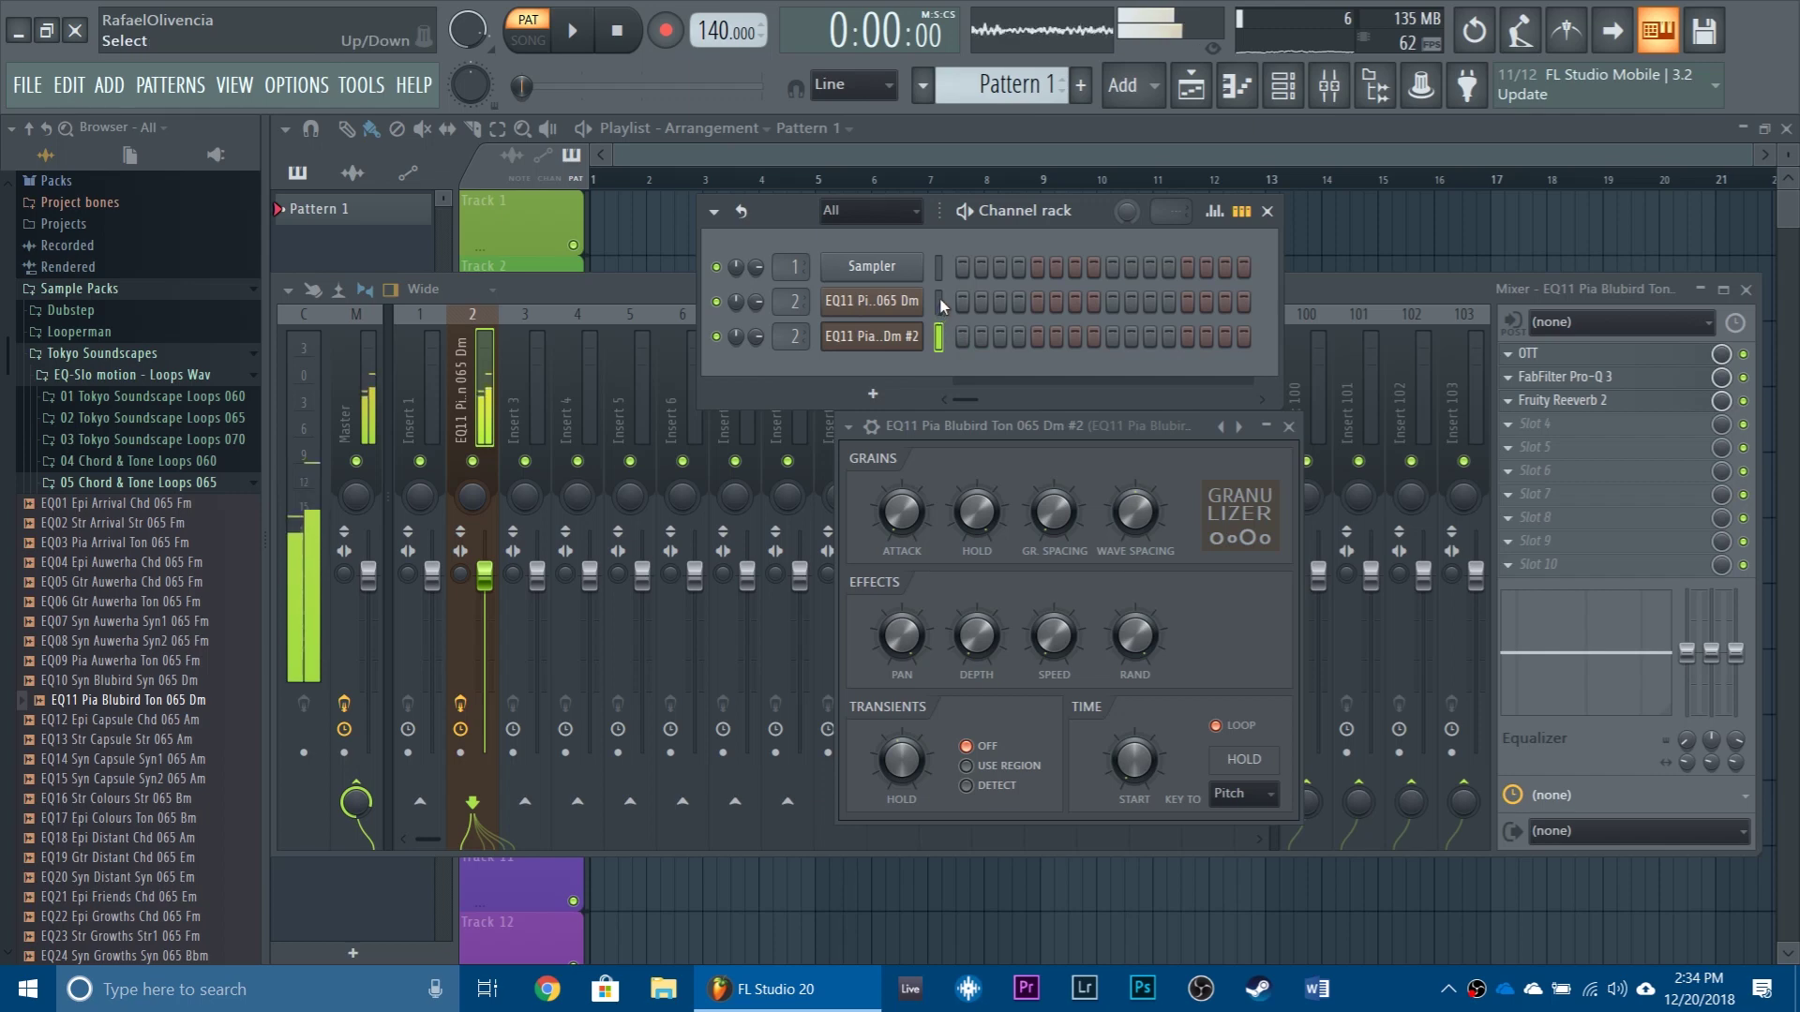
click(939, 301)
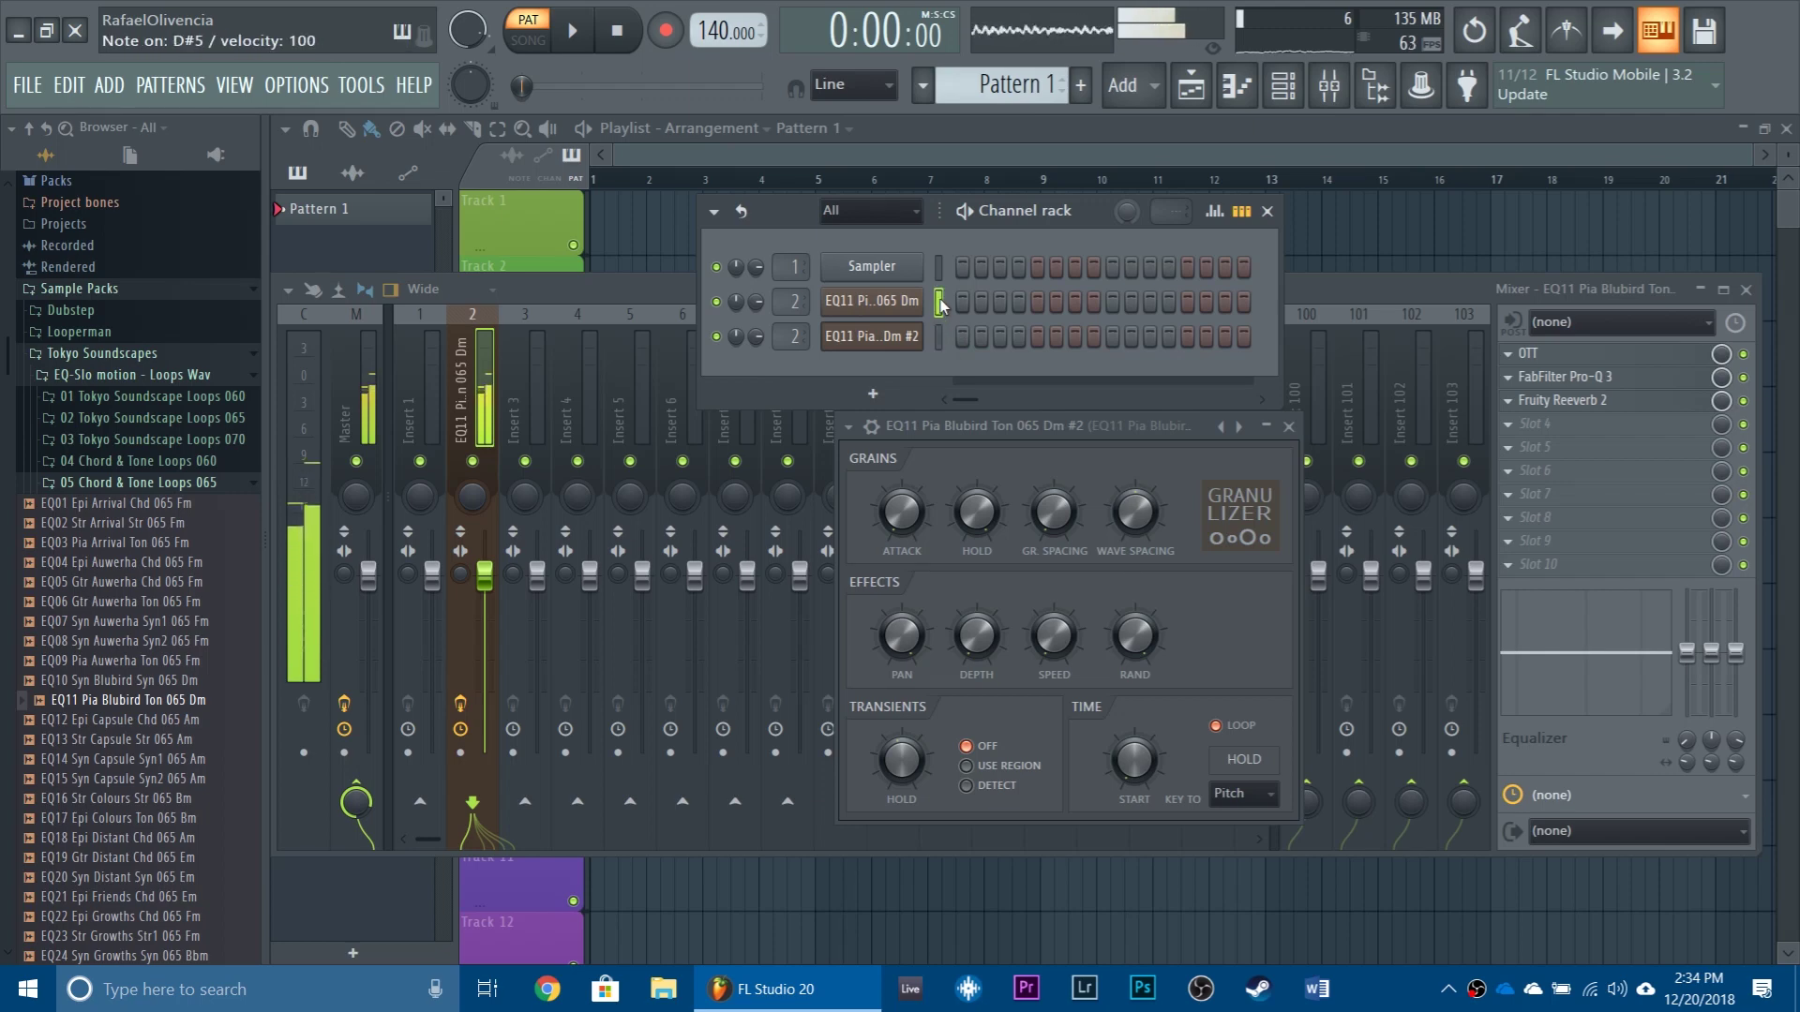
click(938, 335)
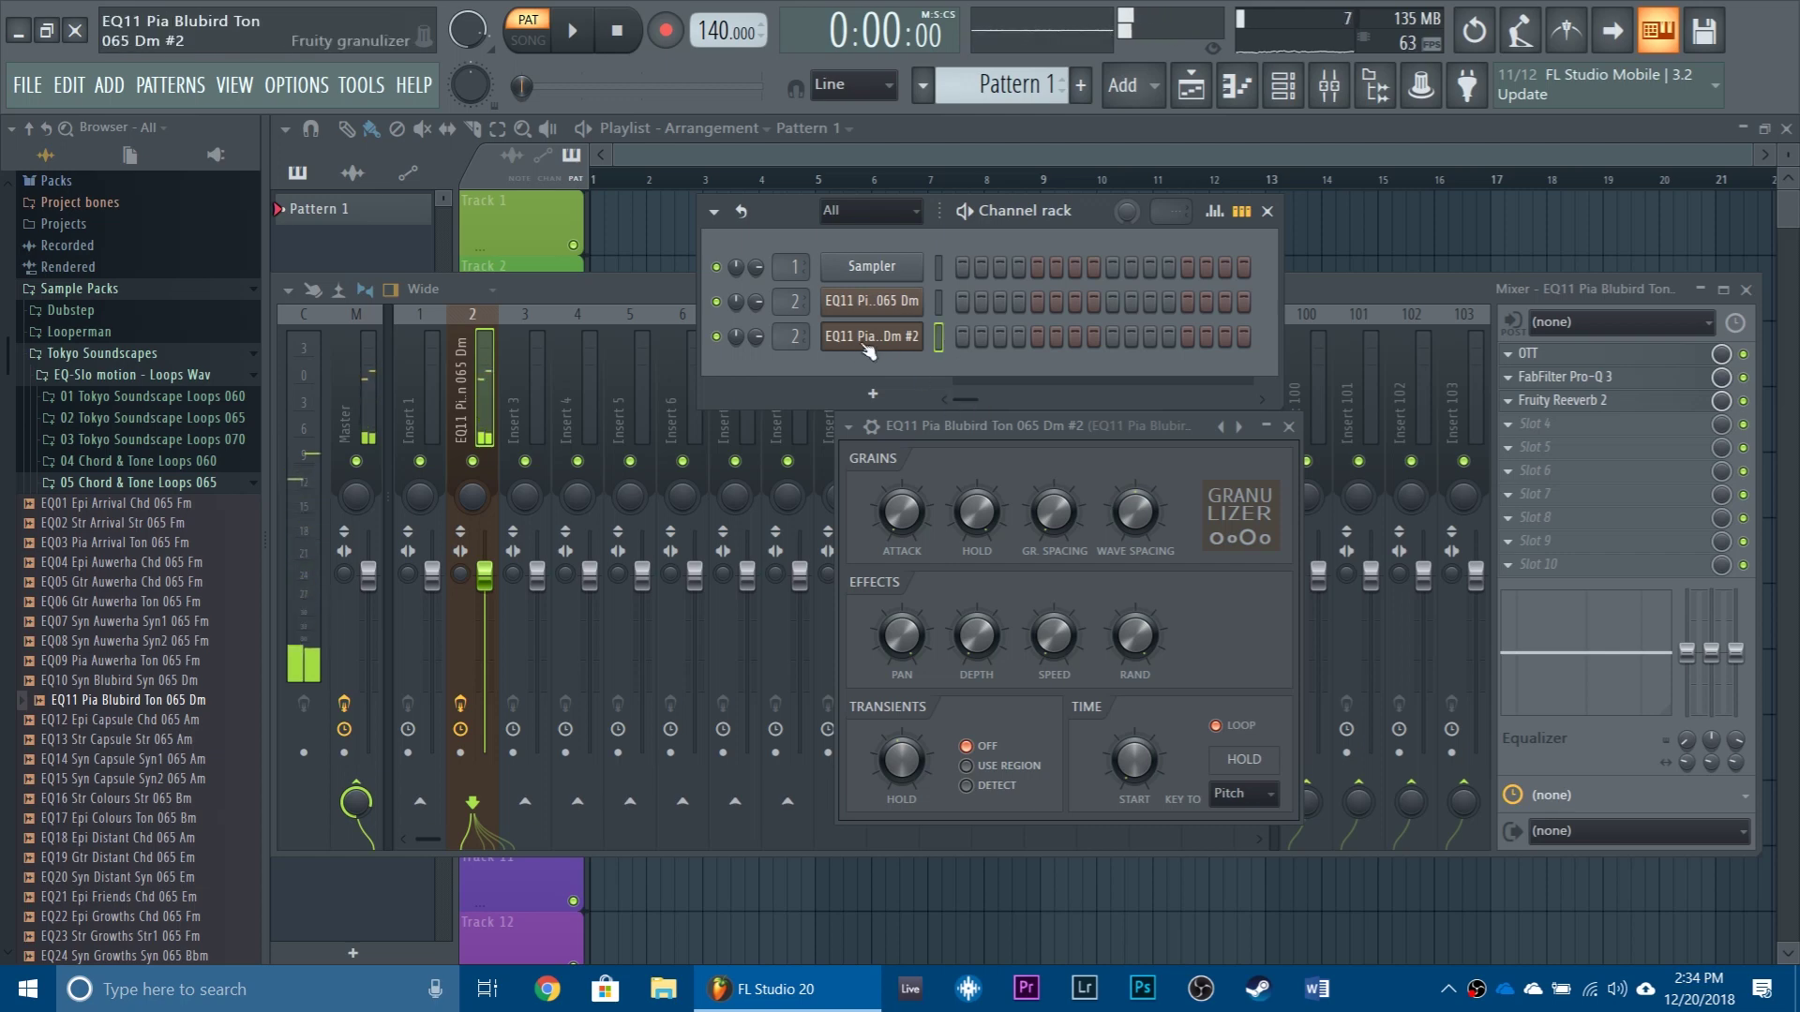
click(937, 337)
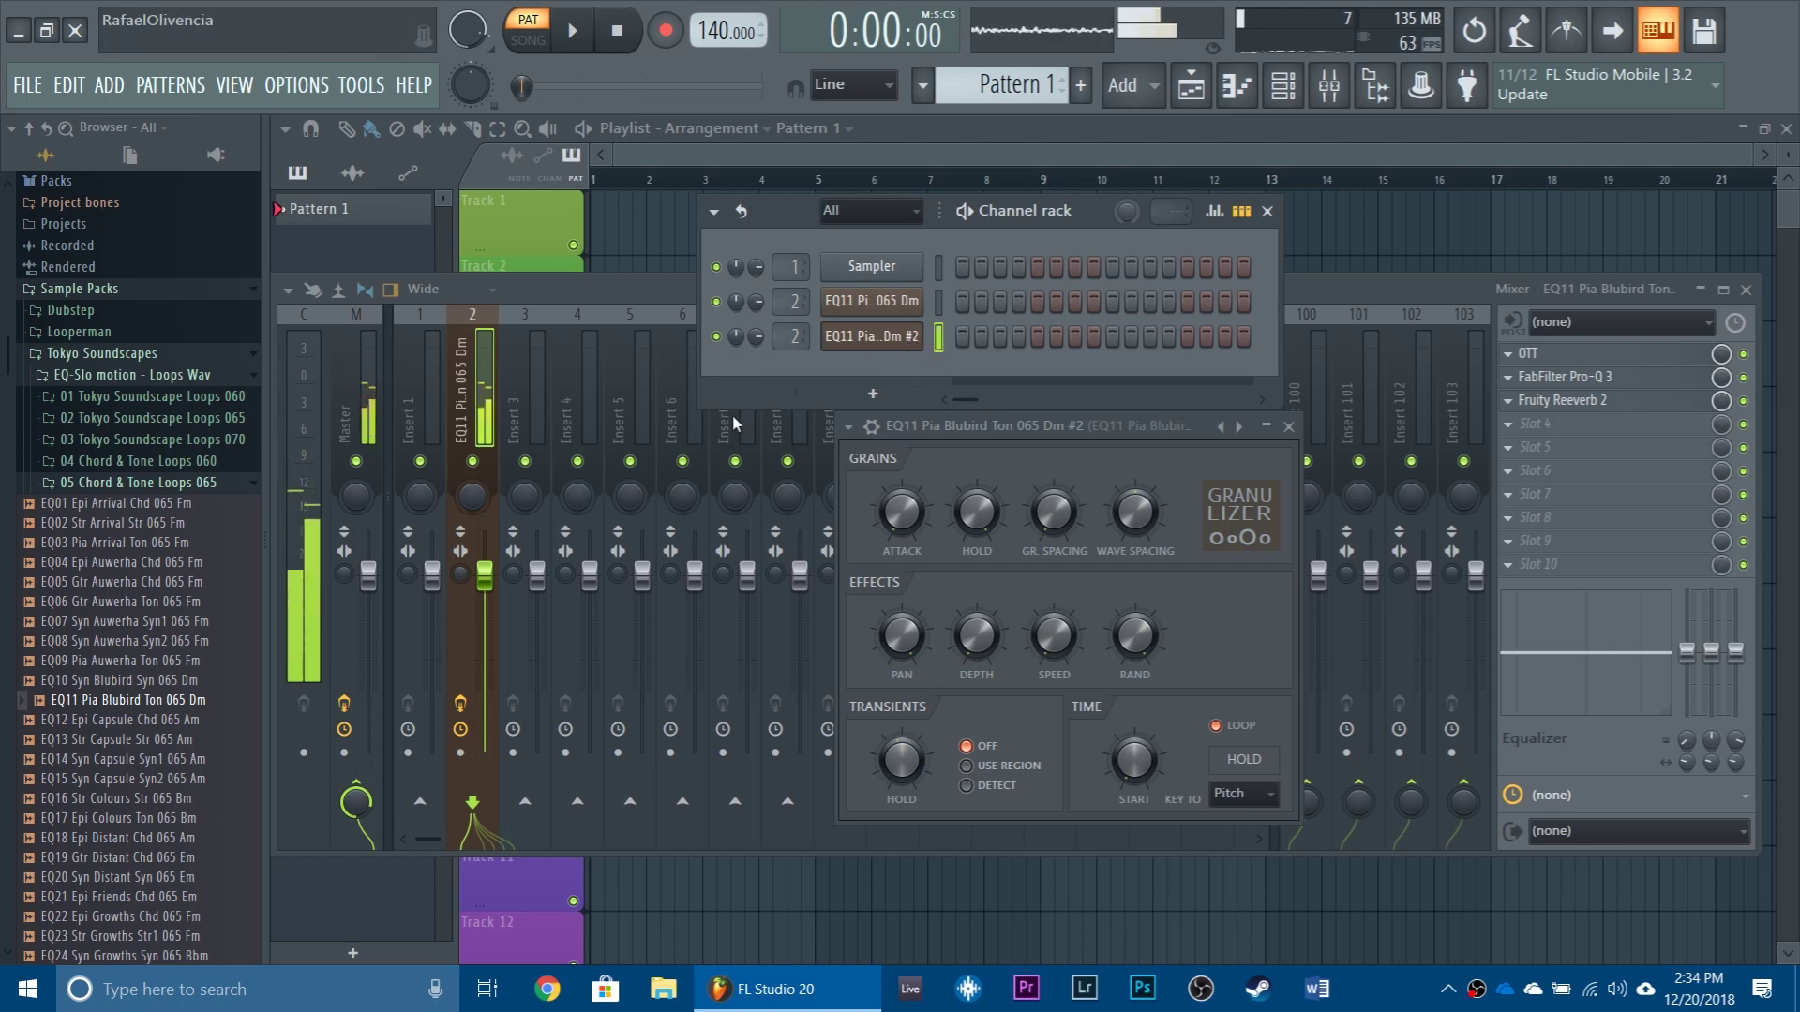
Step: Replace the cloned channel's sample with EQ41 Pia Harmony Ton5 065 F#m from the sample browser
scroll(216, 772, down, 2)
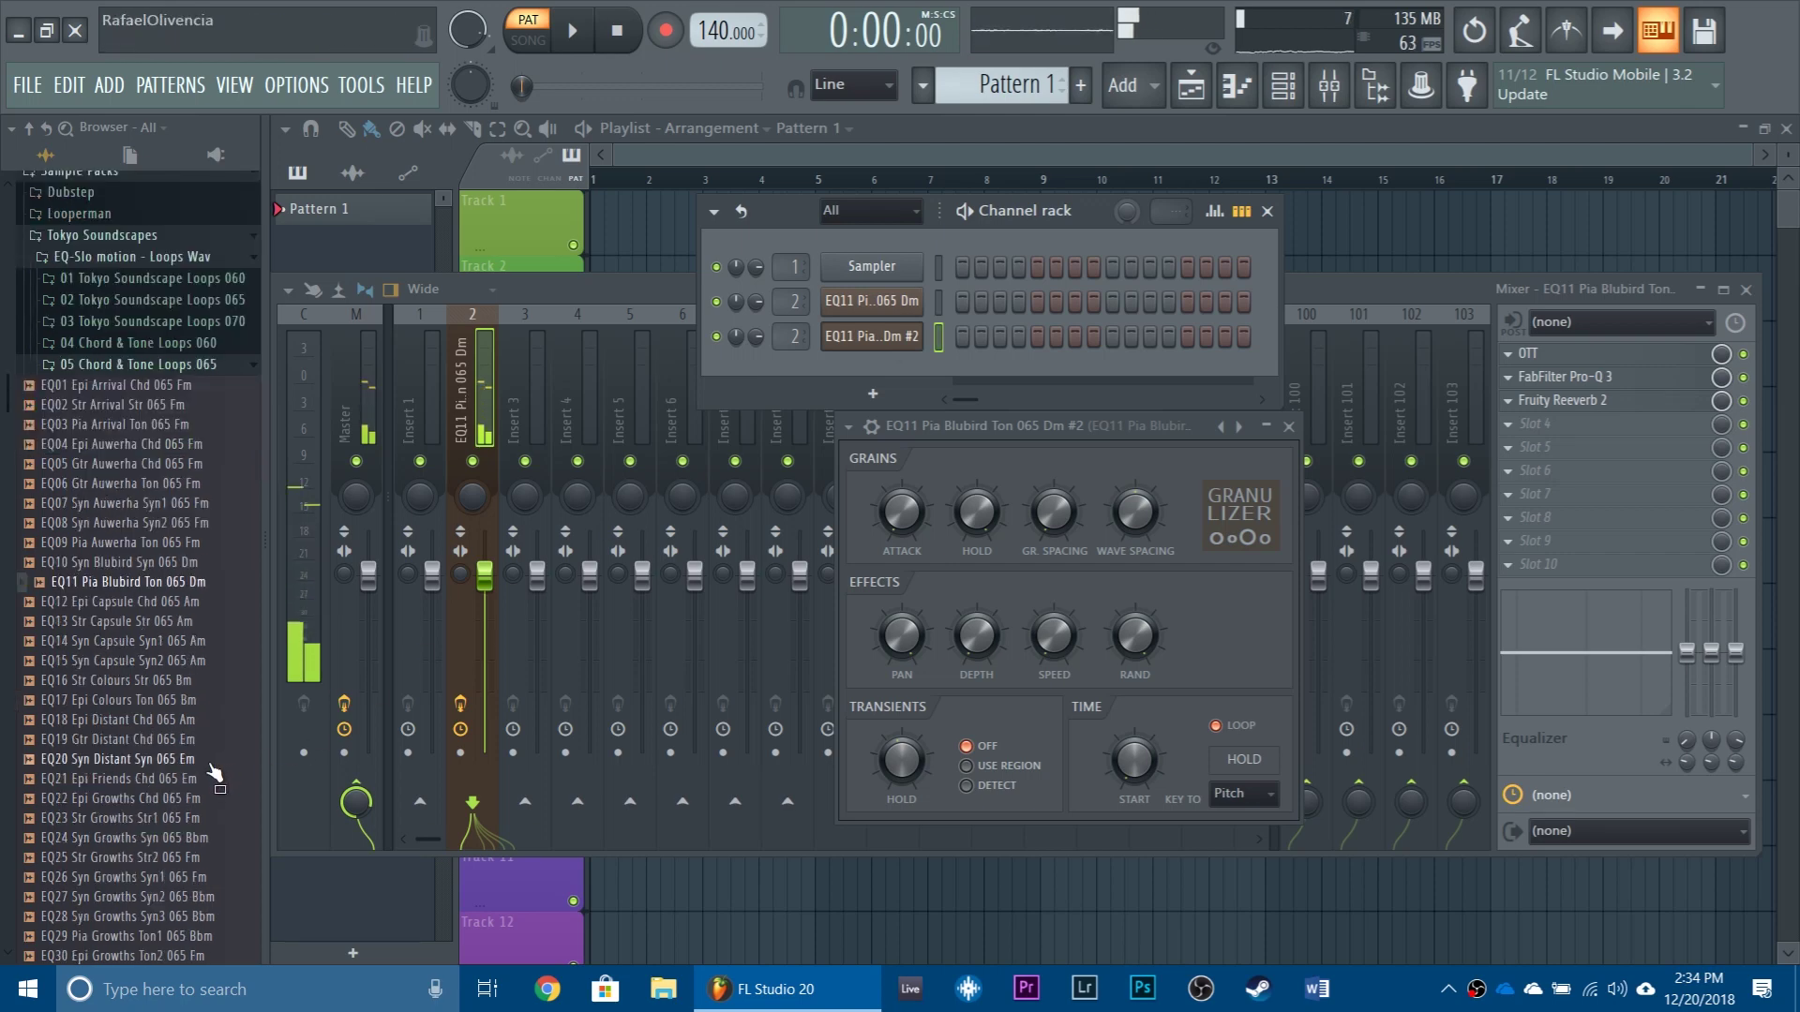
scroll(216, 772, down, 8)
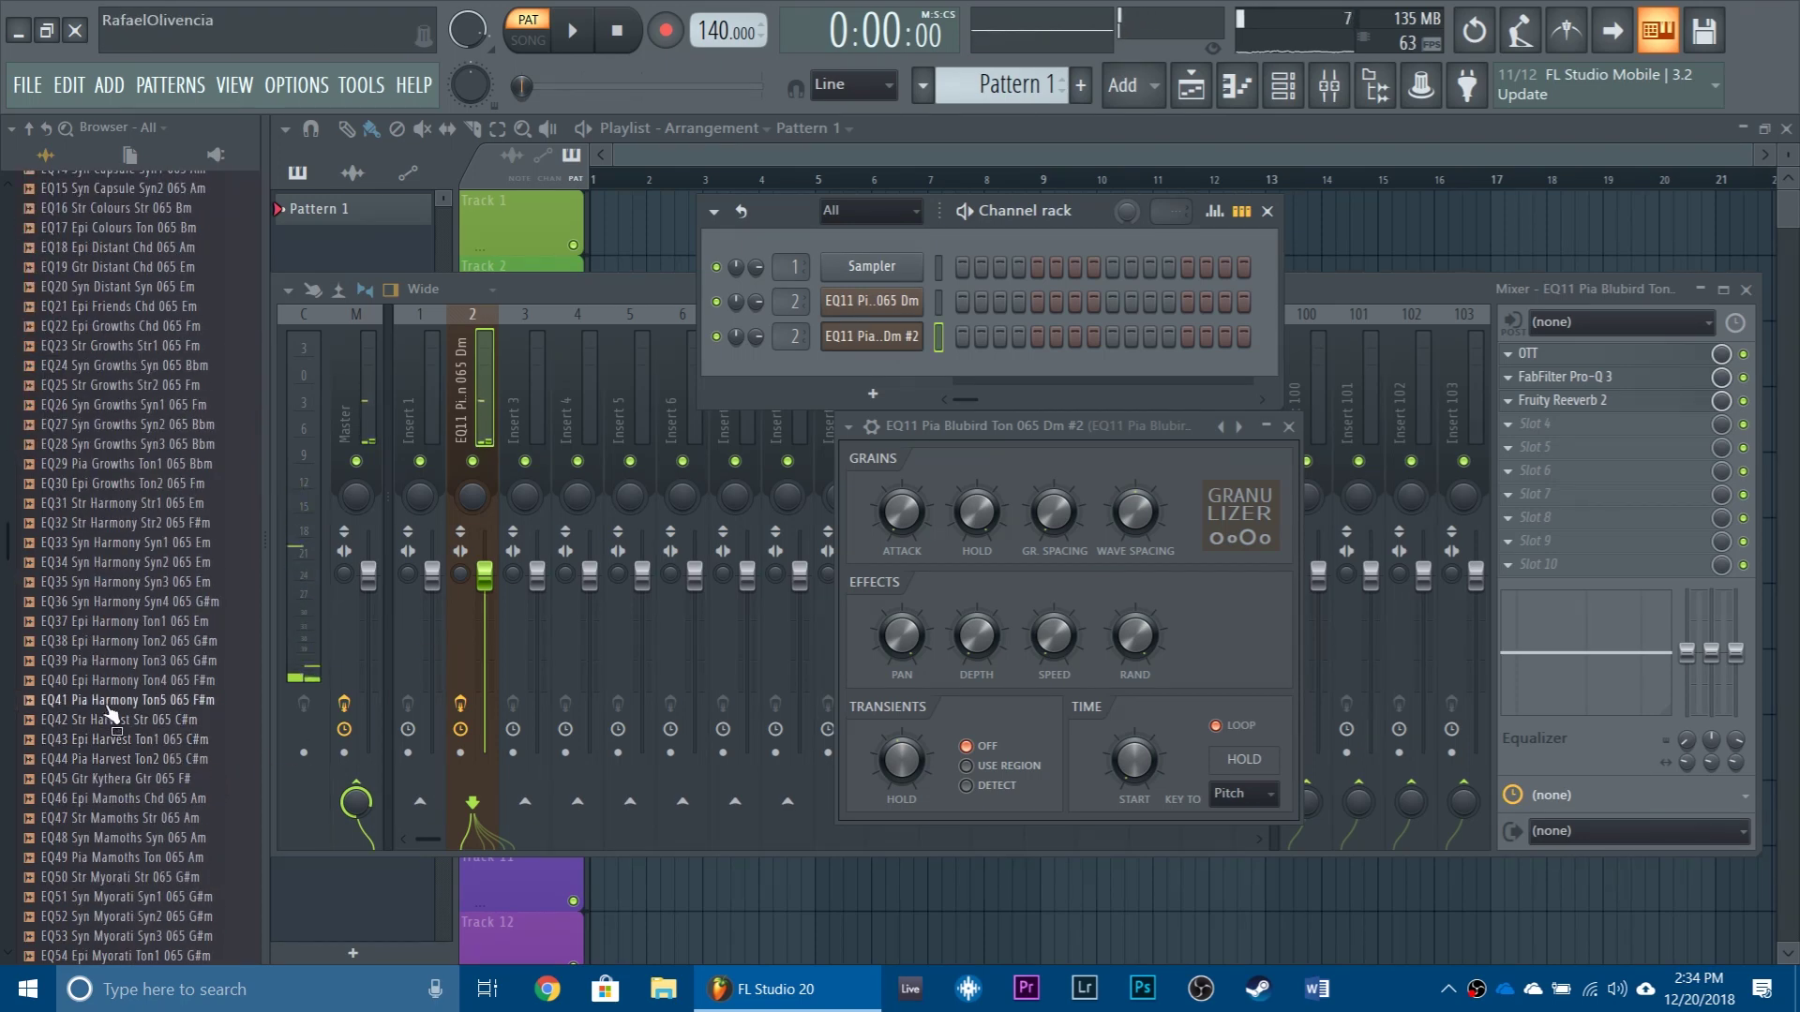
drag(105, 712, 974, 506)
Step: Try F#6 as the EQ41 channel's root note, set it to F#5 instead, and audition notes
click(878, 433)
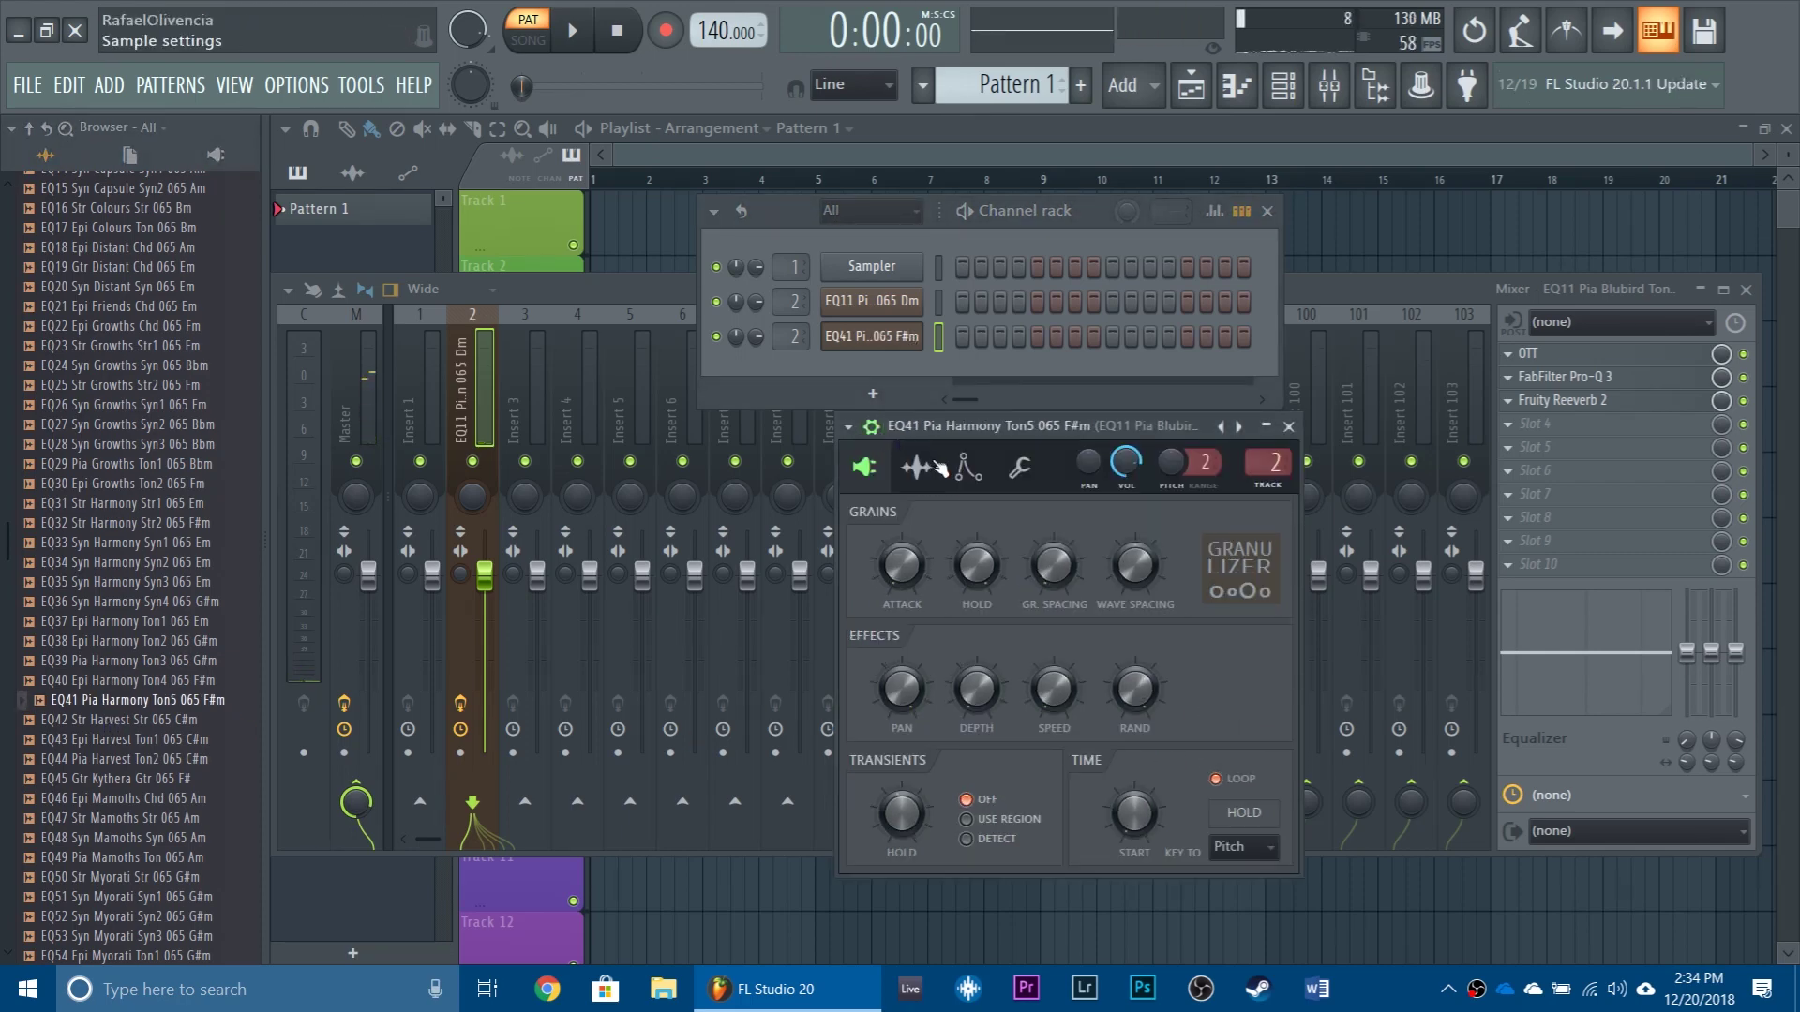
click(967, 466)
key(5)
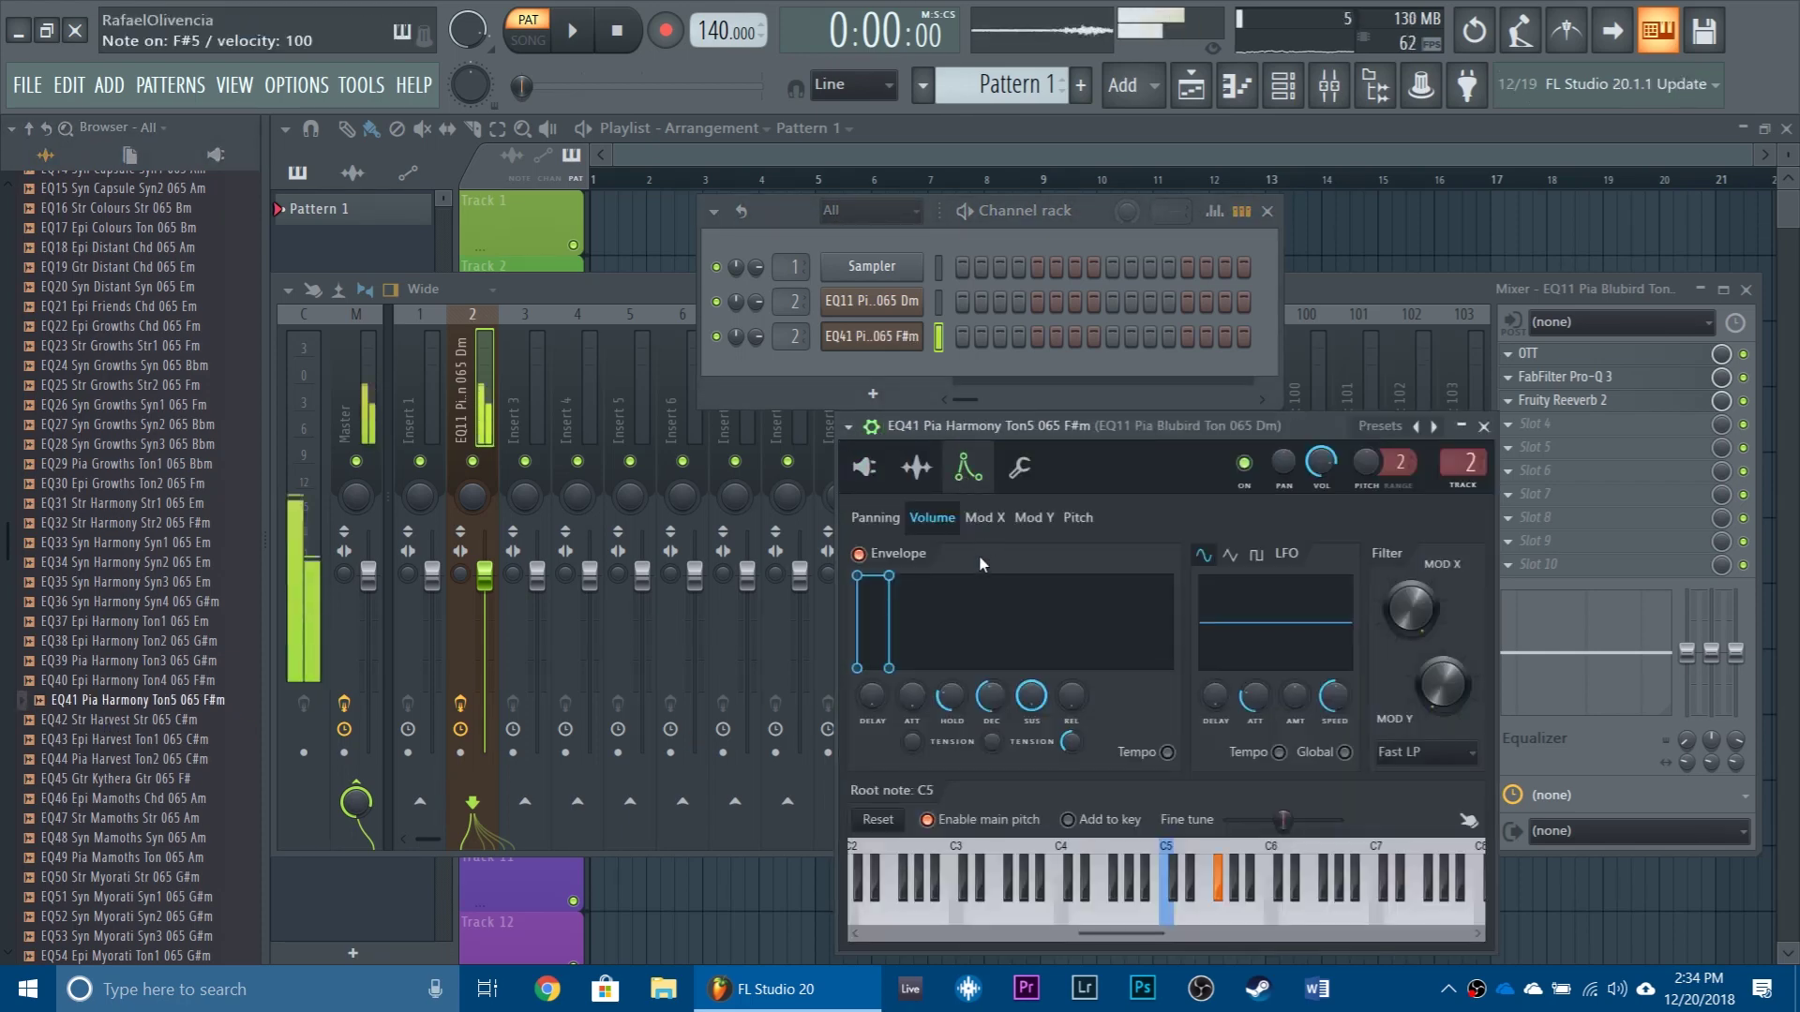
right_click(1325, 854)
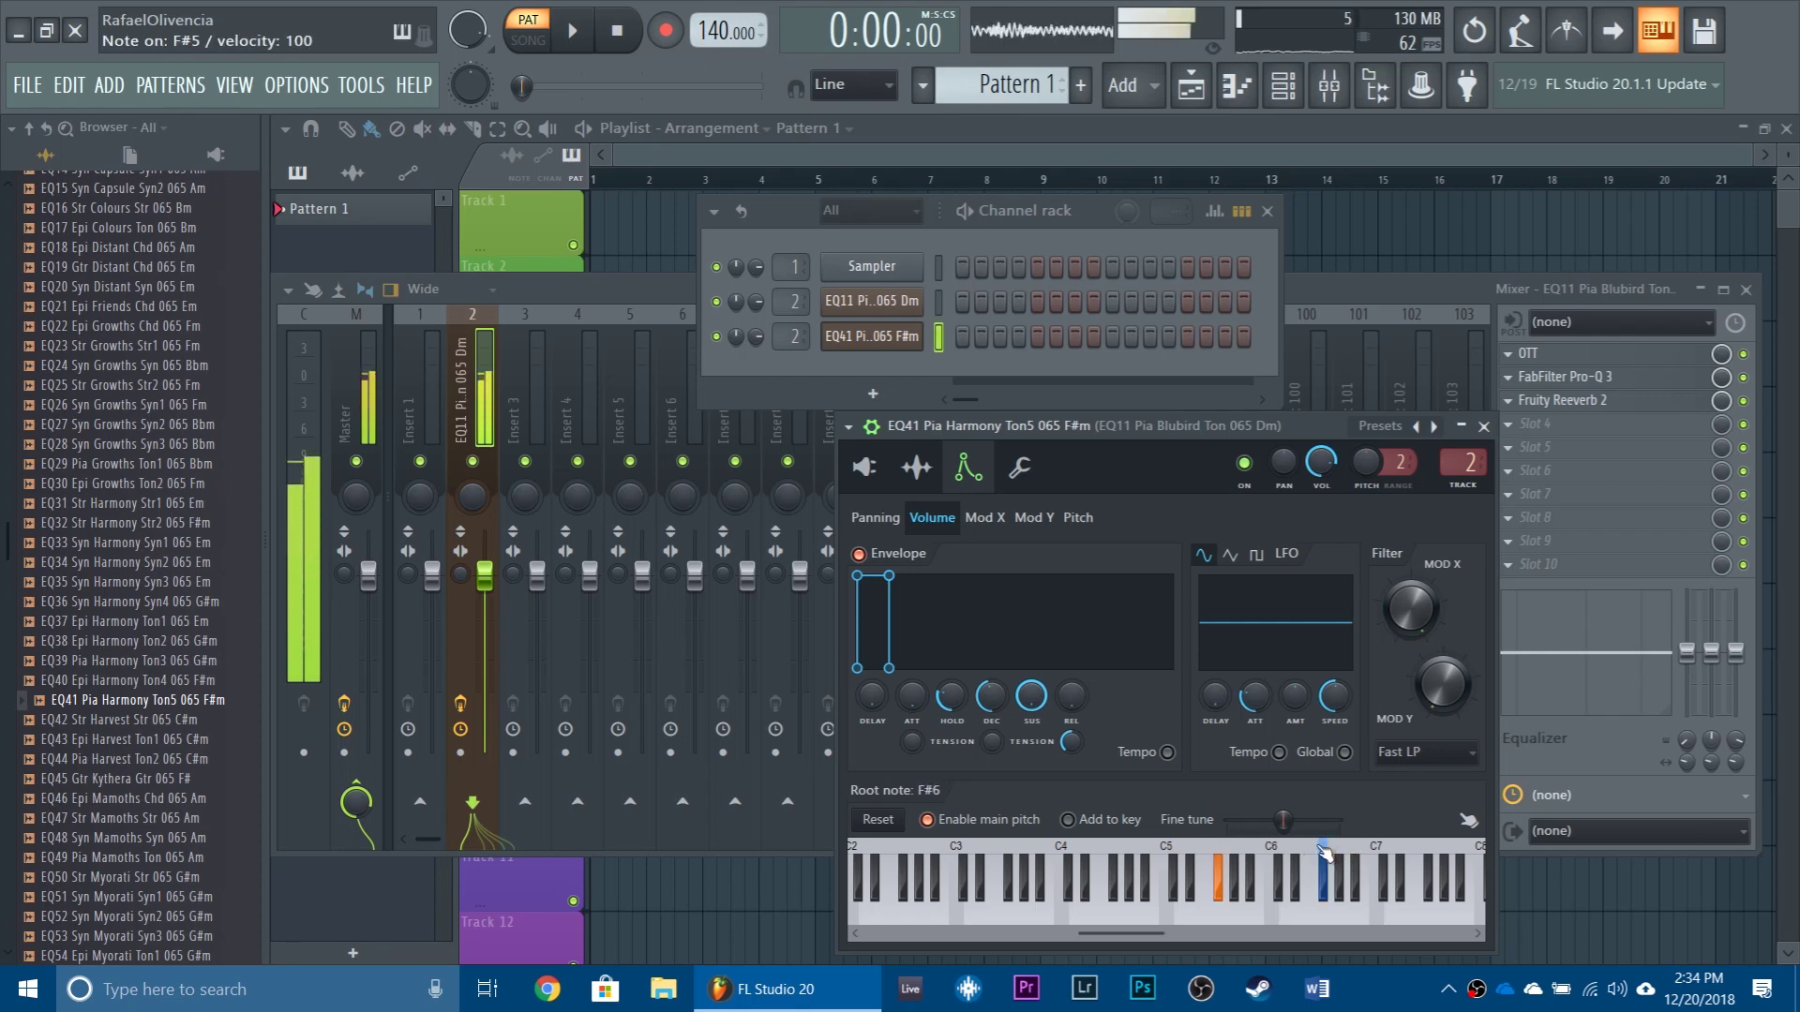
key(q)
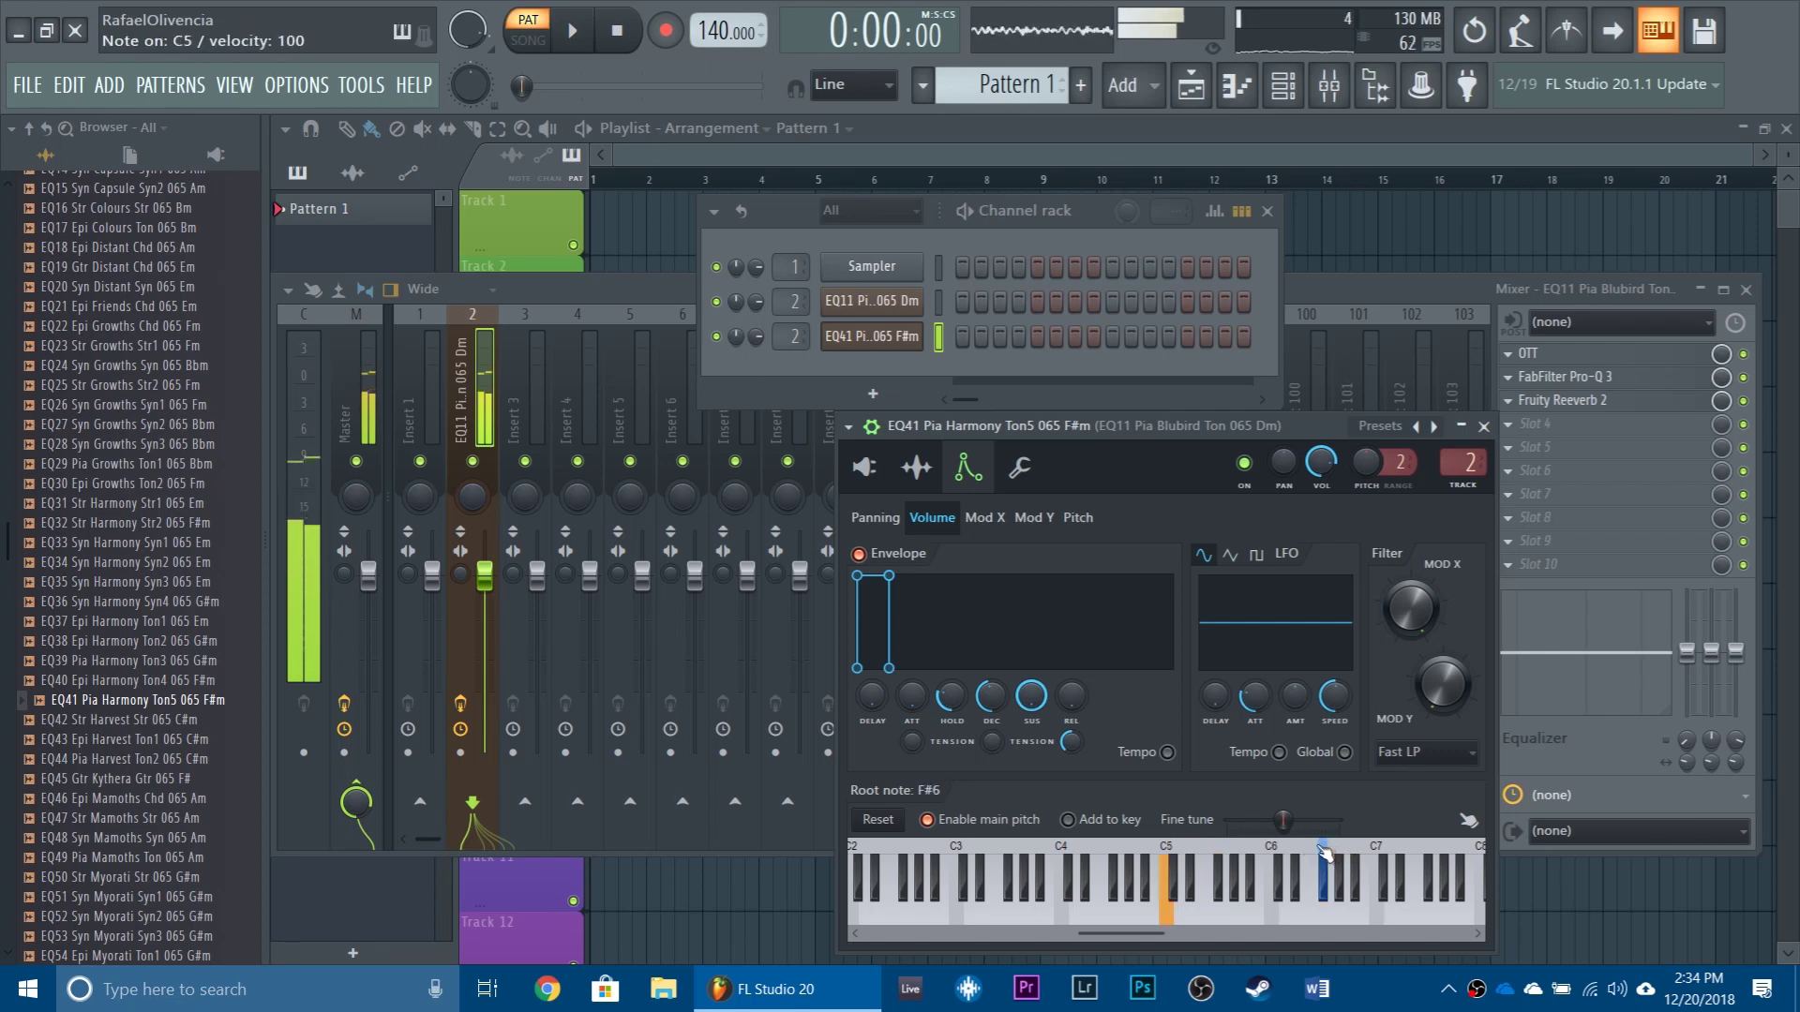
click(1221, 851)
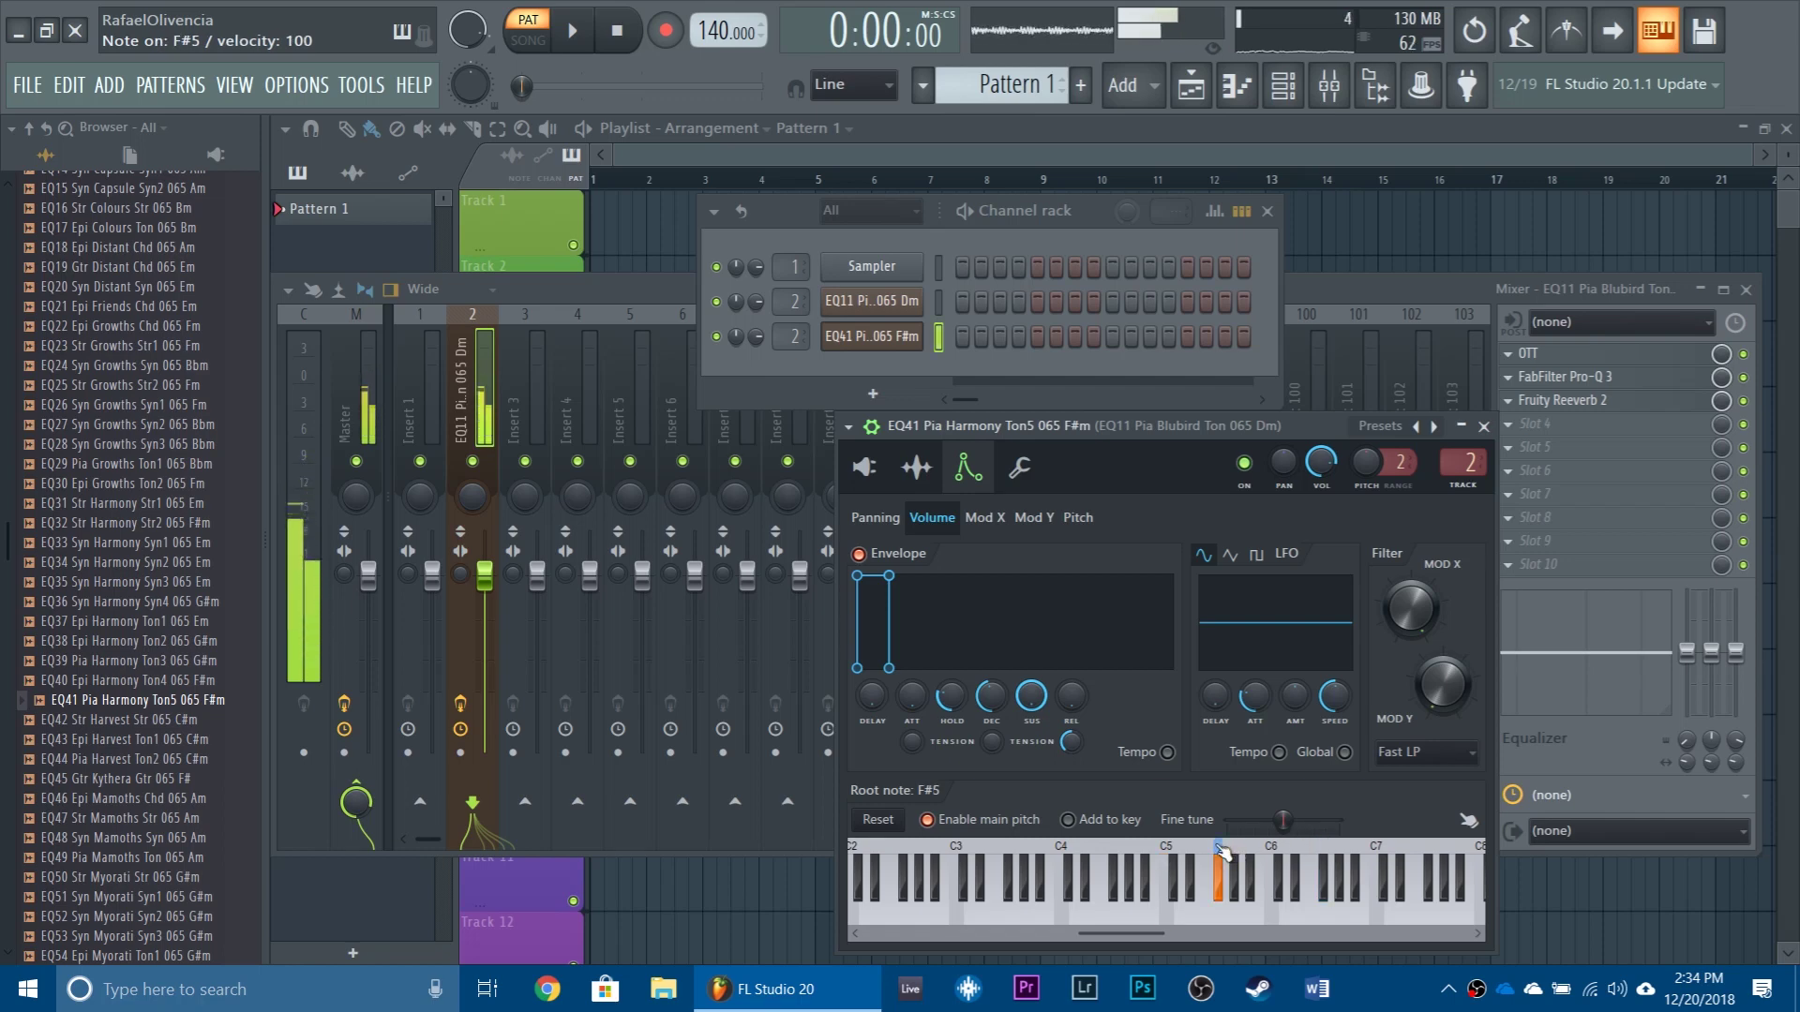
click(1222, 851)
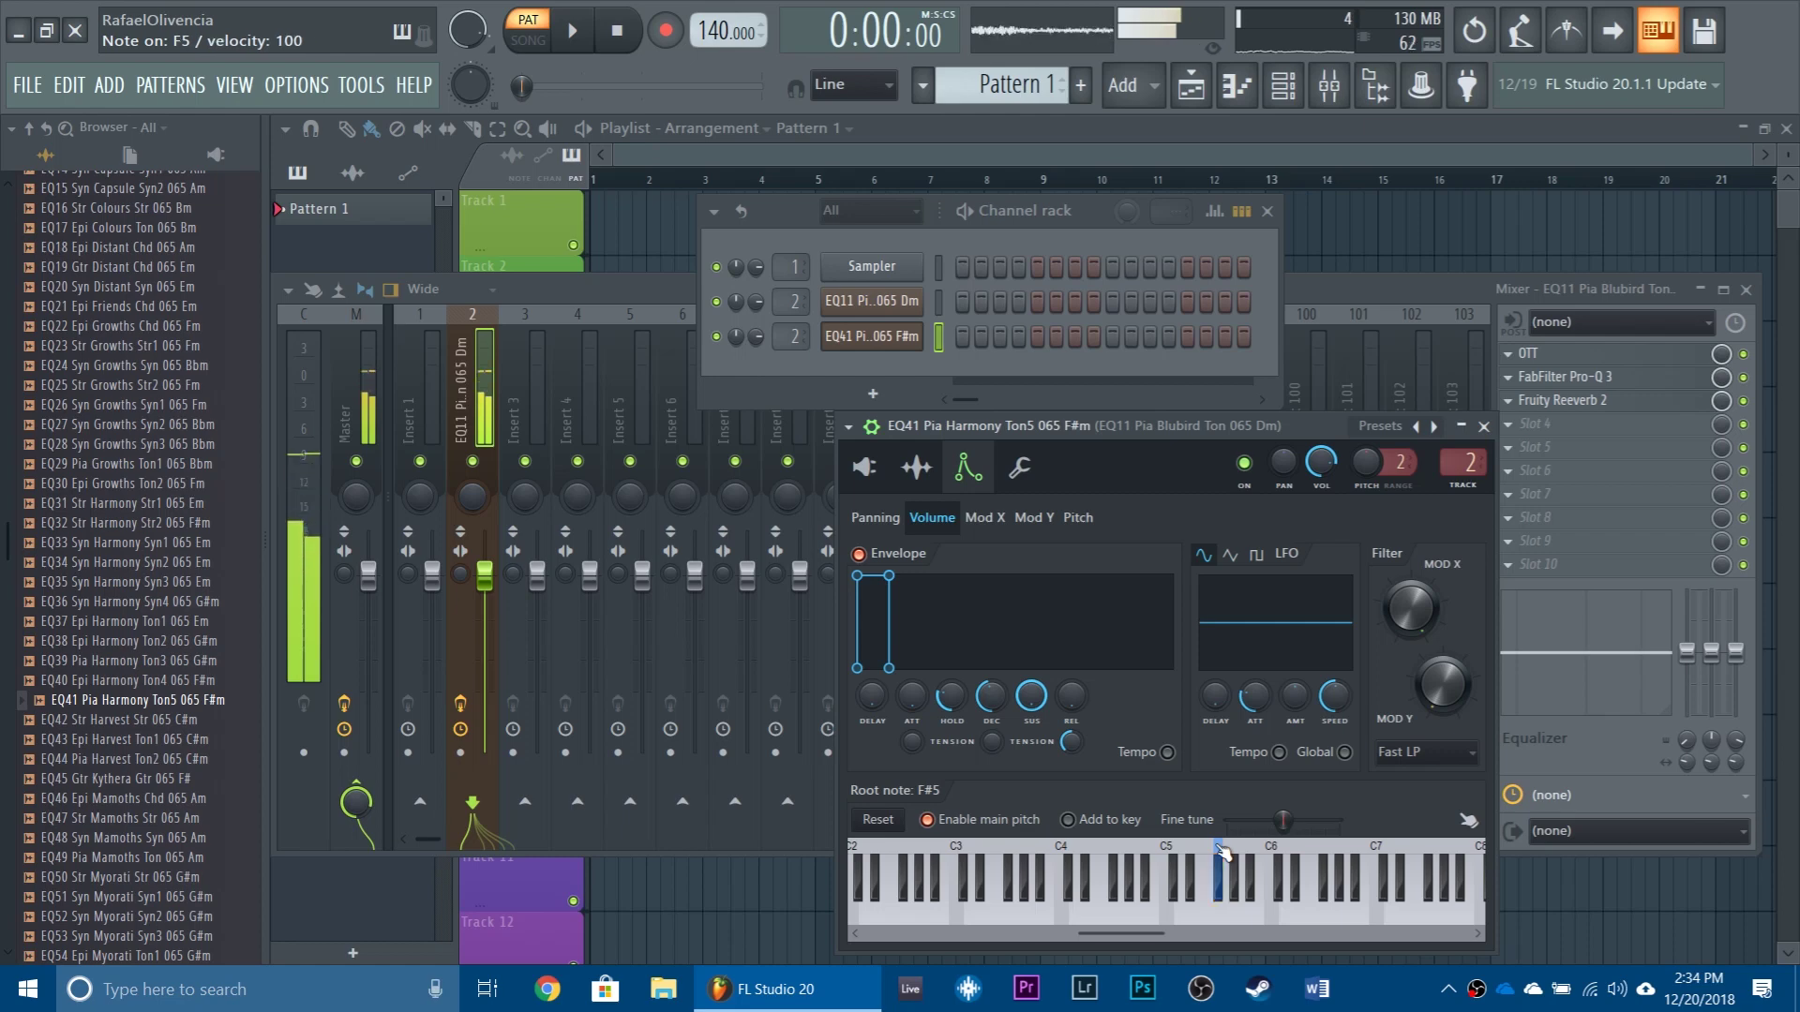
click(882, 478)
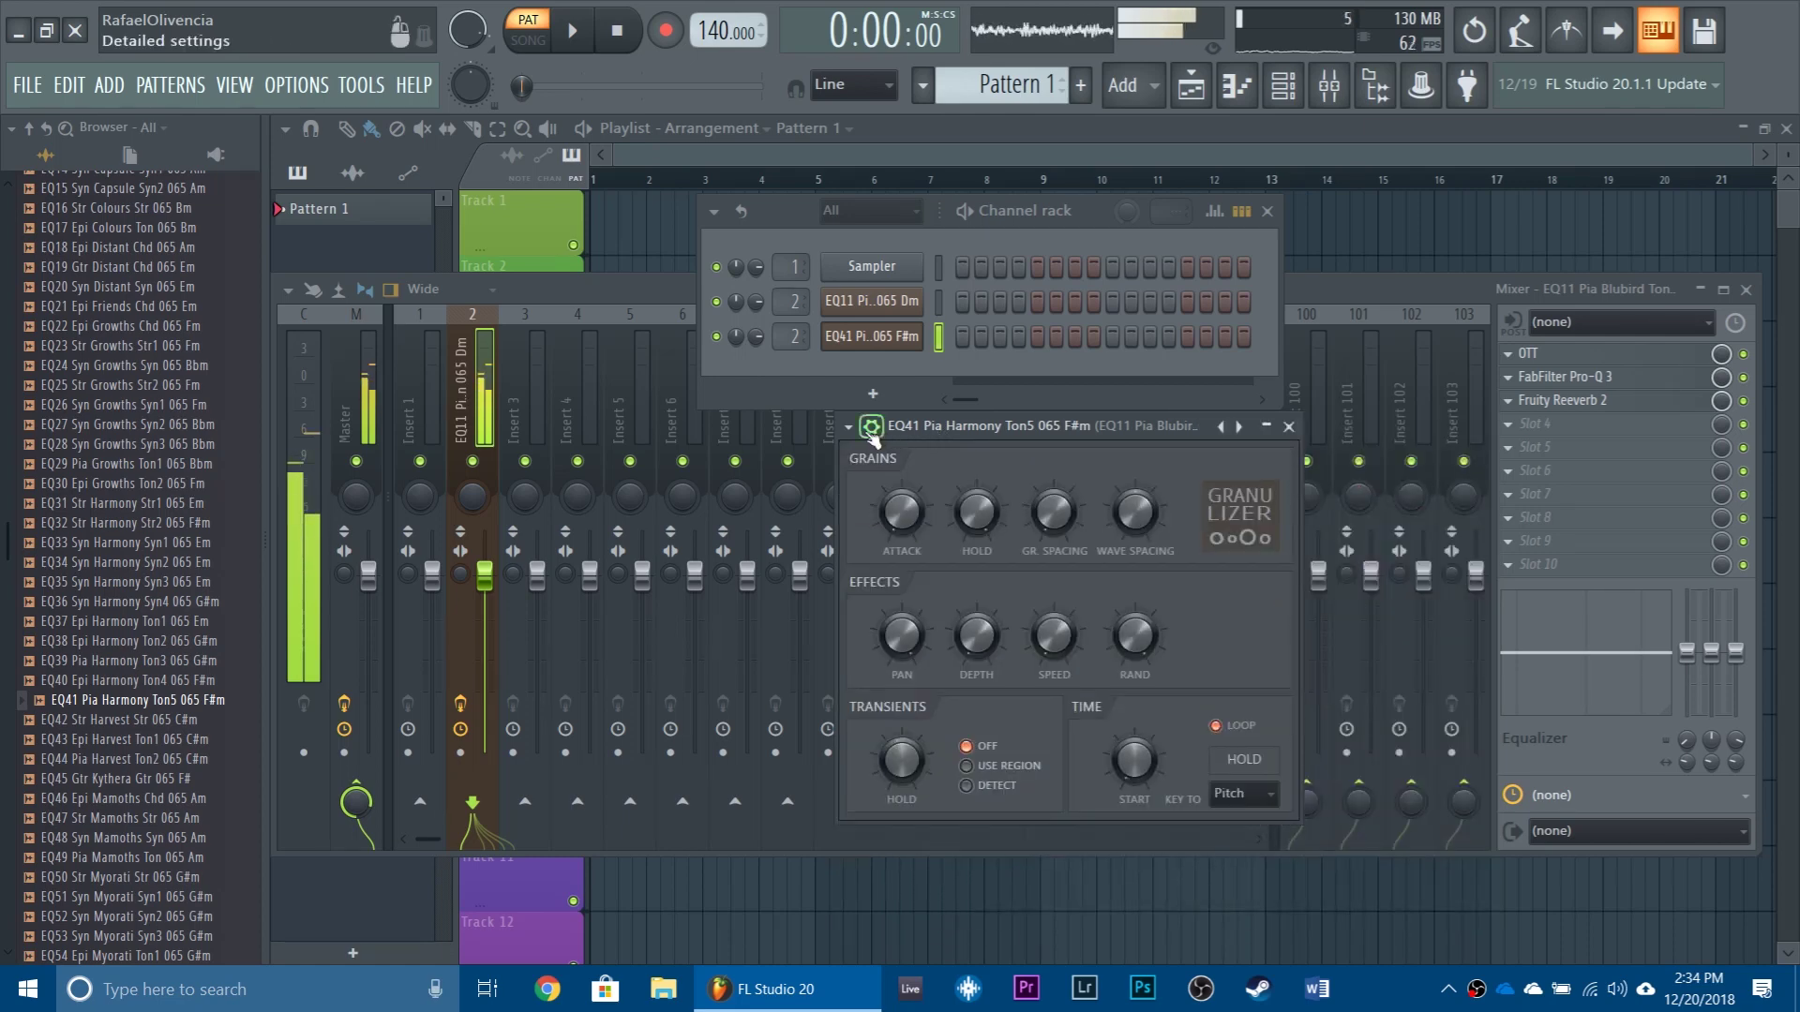
click(871, 428)
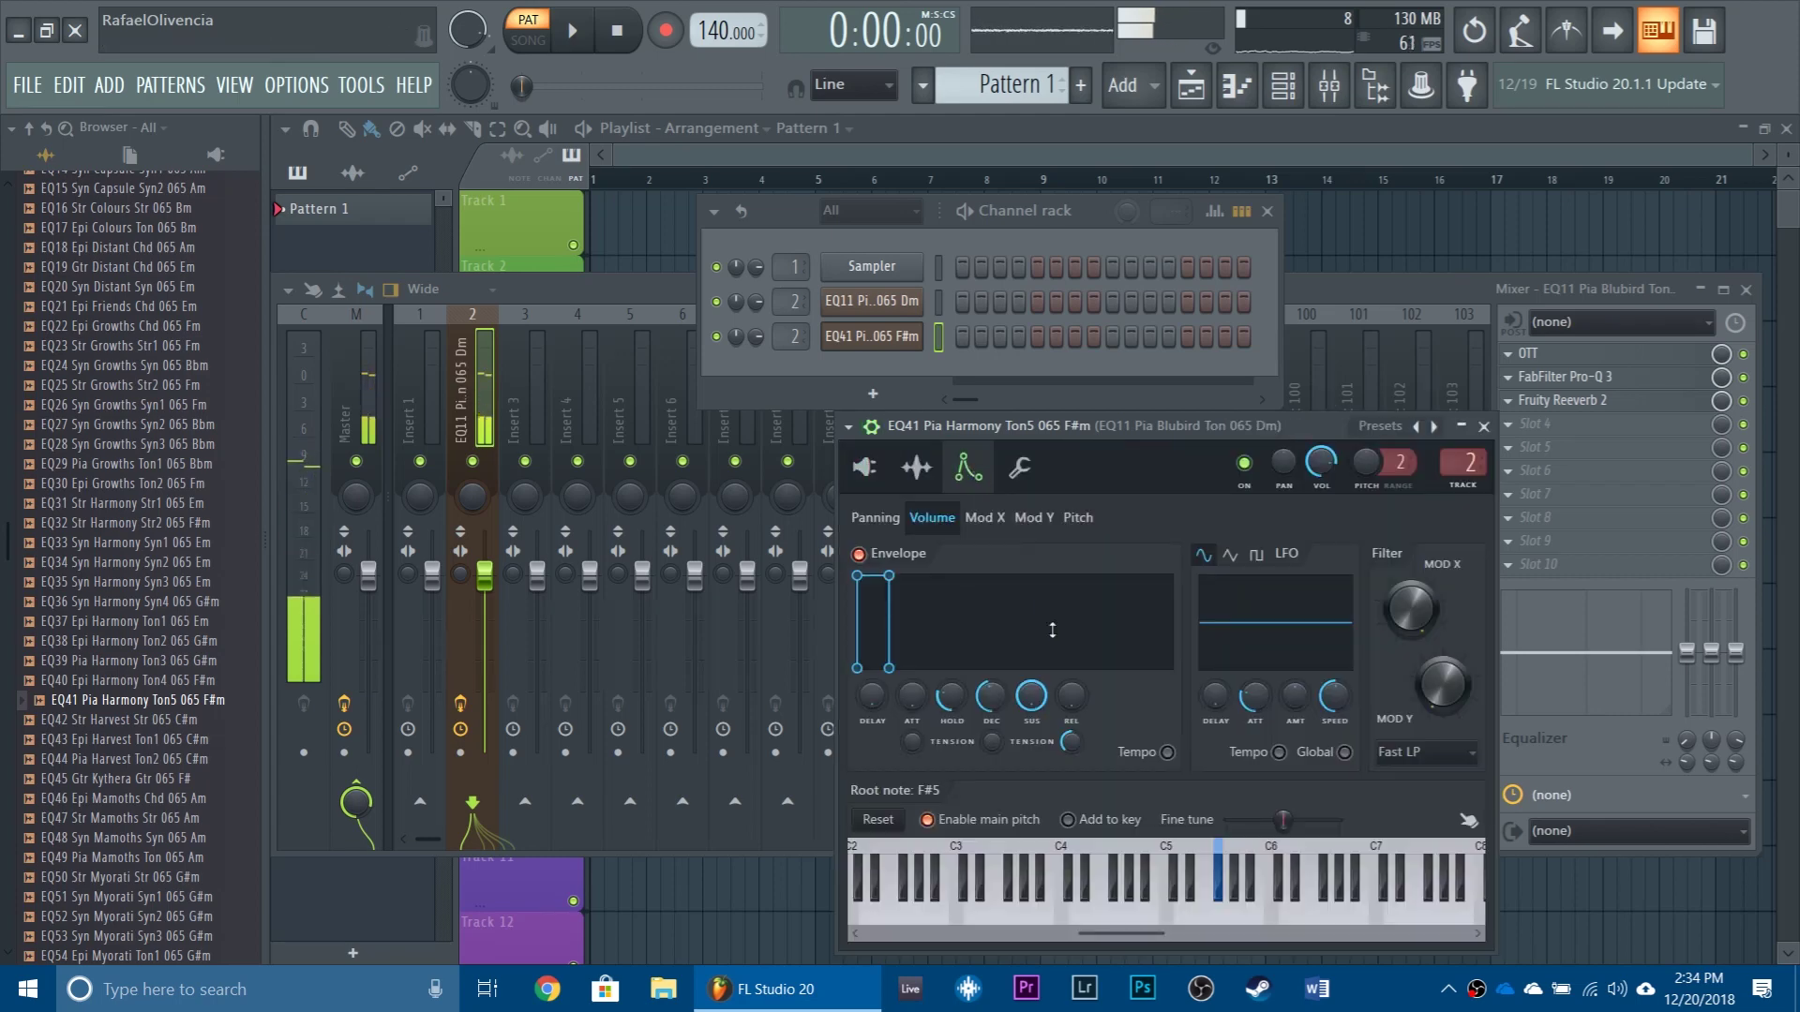
Step: Shorten the EQ41 sample's length to its opening piano hit and play several notes across the keyboard
click(916, 467)
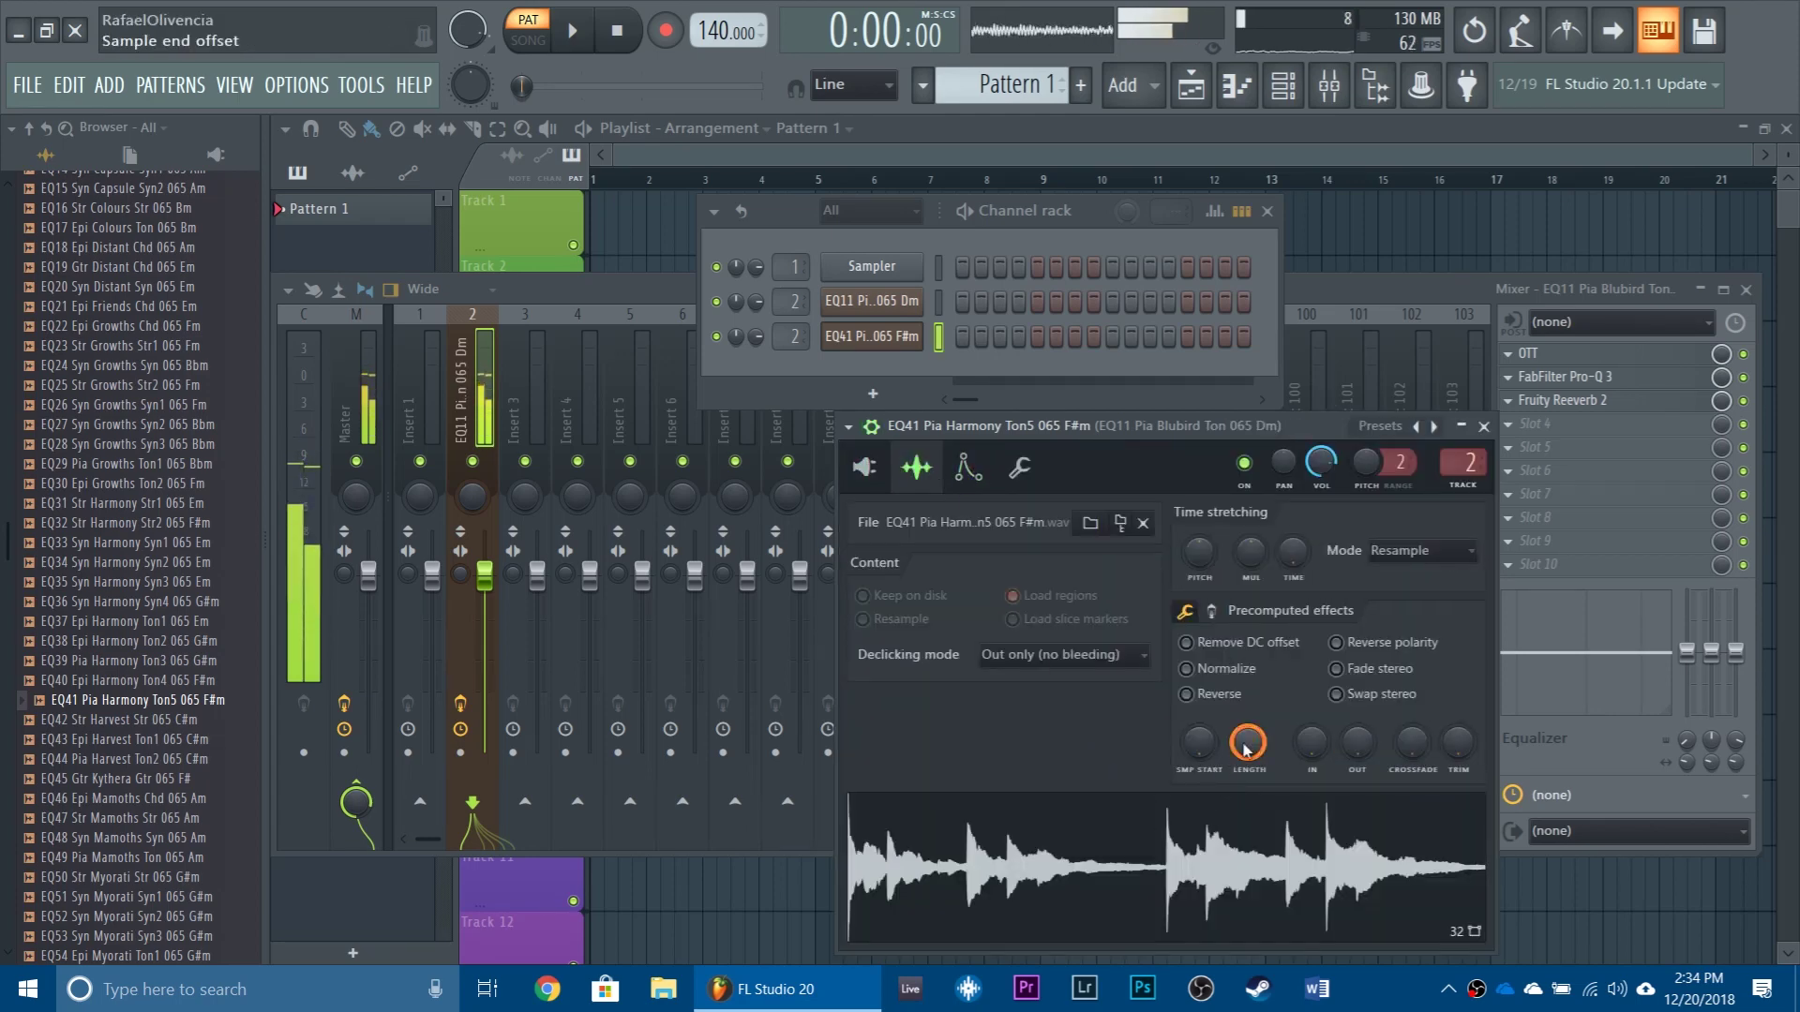
mouse_move(1247, 747)
mouse_down()
mouse_move(1247, 863)
mouse_move(1246, 757)
mouse_up()
key(r)
key(r)
key(r)
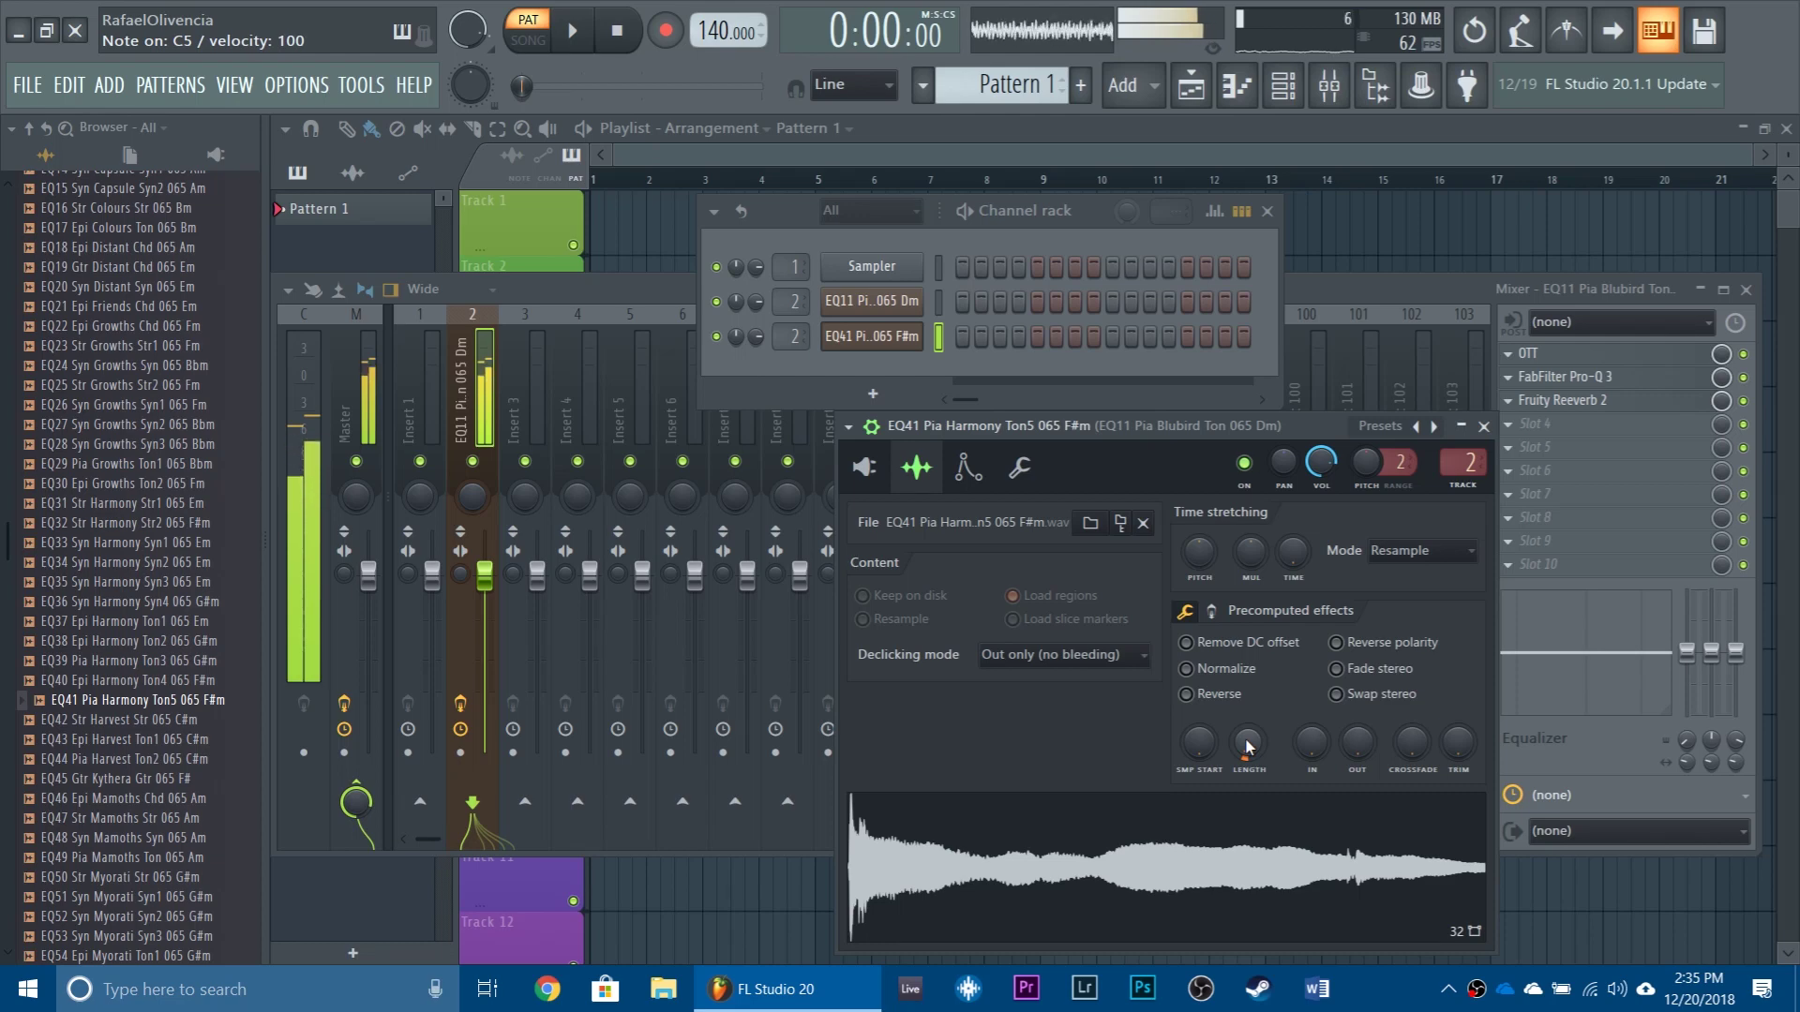
key(r)
key(t)
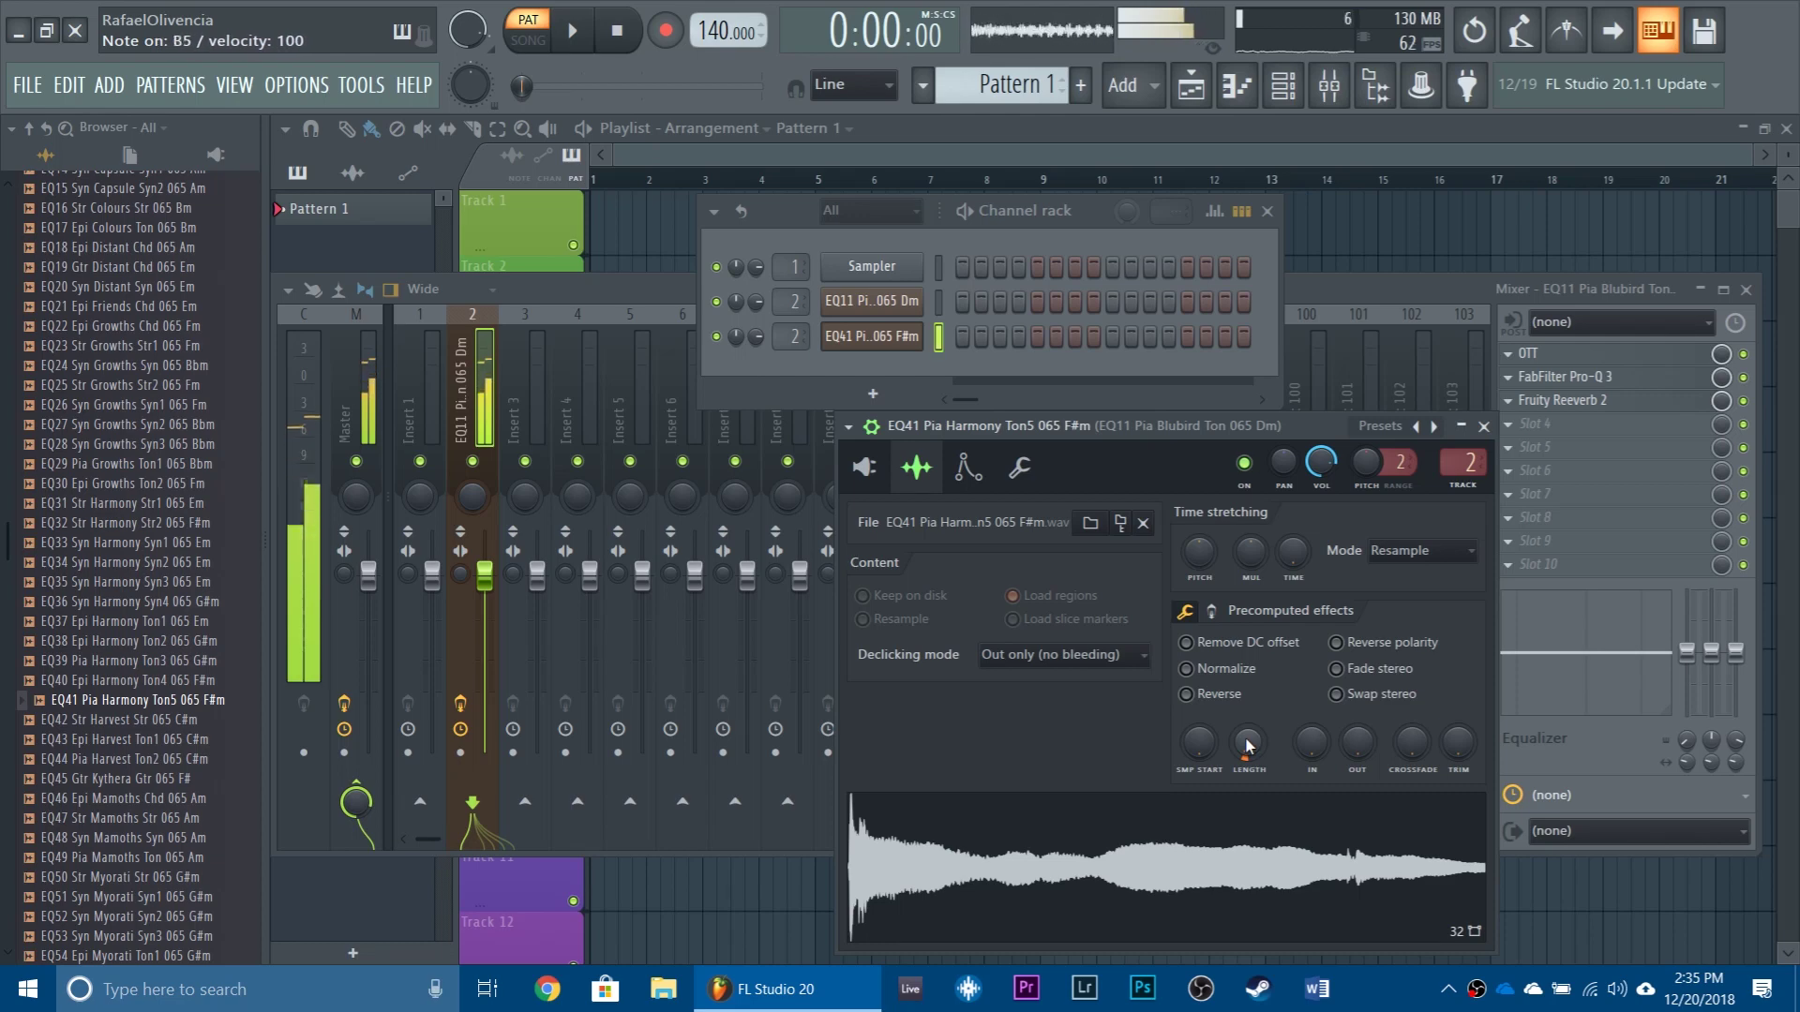
key(i)
key(o)
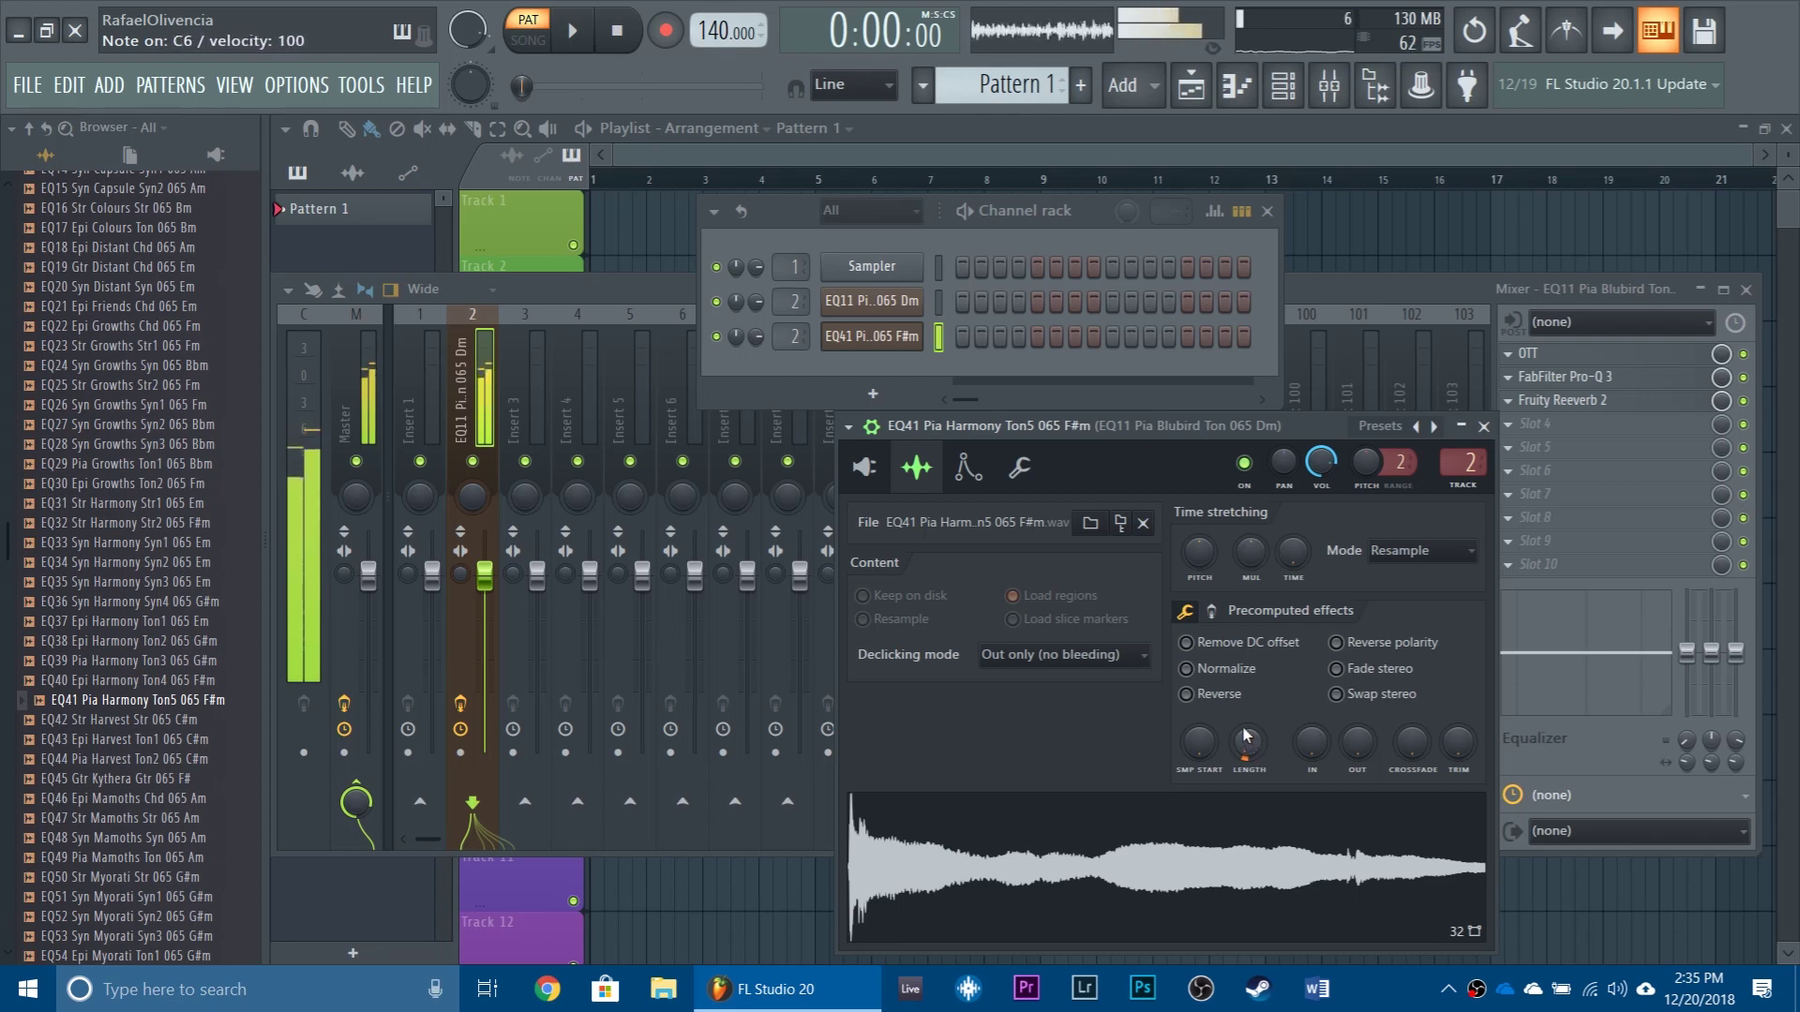
key(m)
Step: Move the EQ41 sample's start further into the loop, shorten its length to a brief segment, and play a note
drag(1247, 737, 1199, 698)
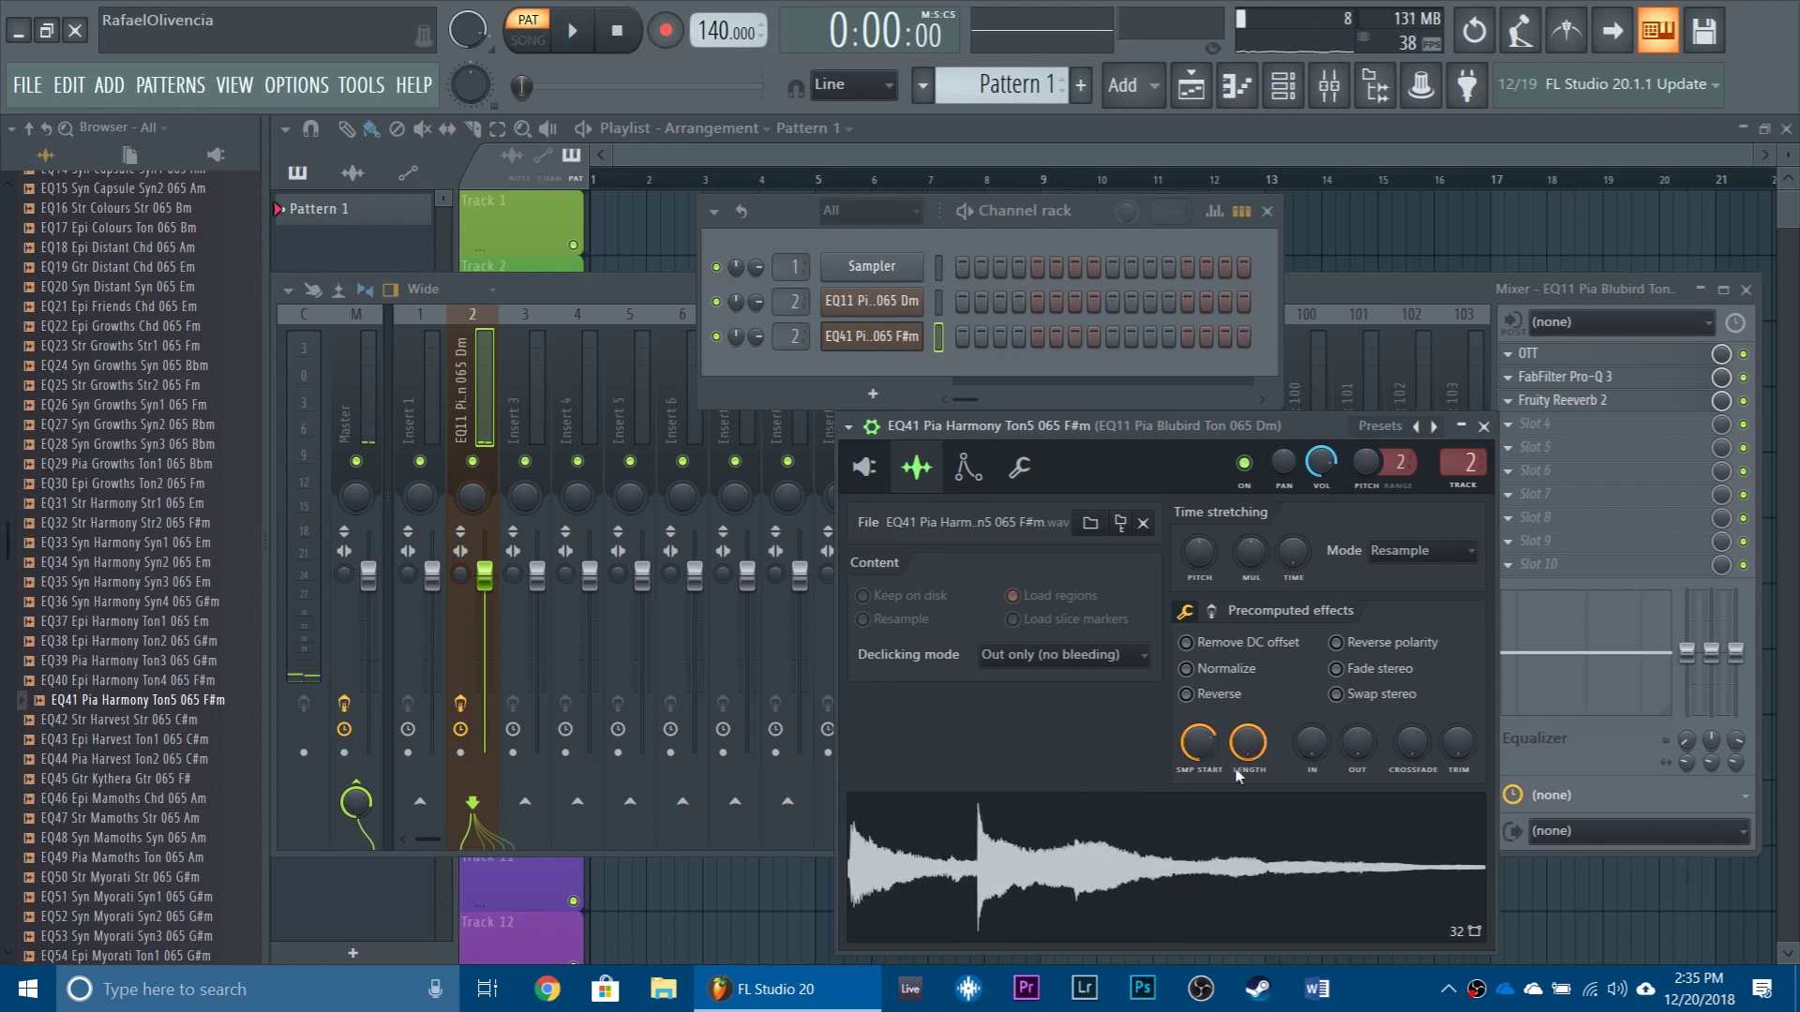
drag(1241, 761, 1241, 812)
key(w)
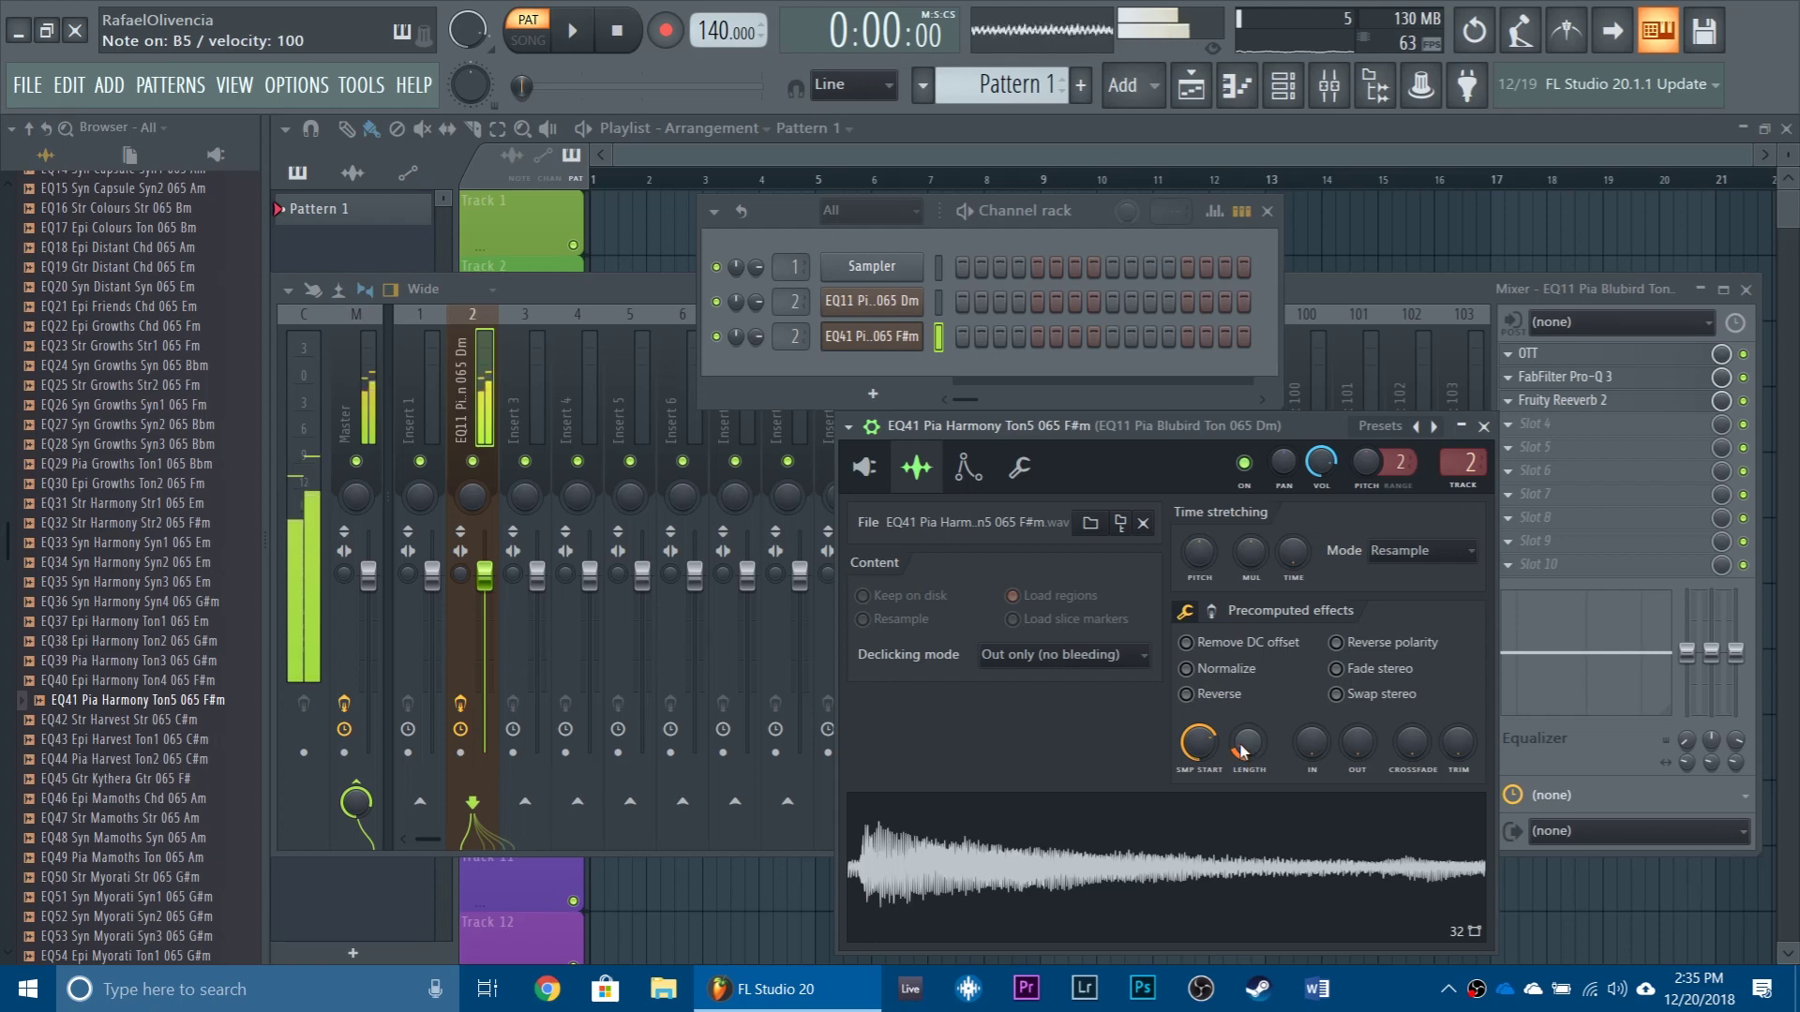
Step: Move the EQ41 sample's start point earlier in several passes, replaying a note between the changes
drag(1199, 743, 1199, 758)
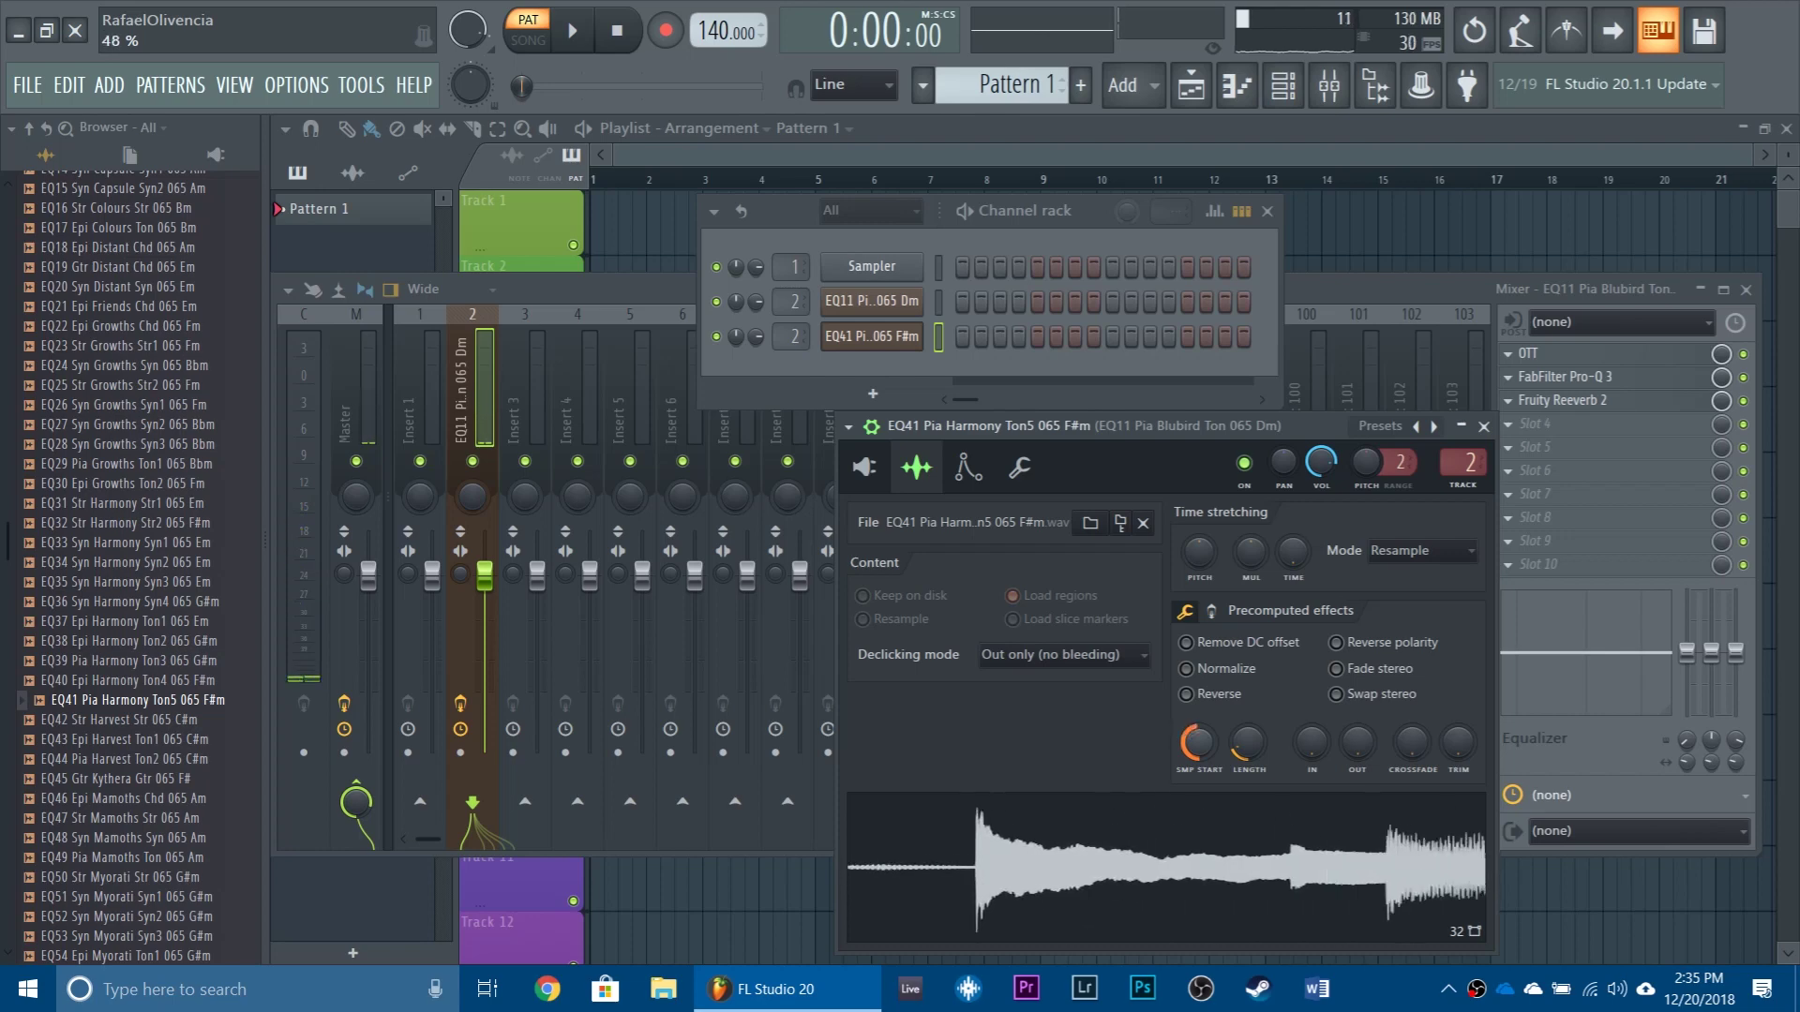
key(u)
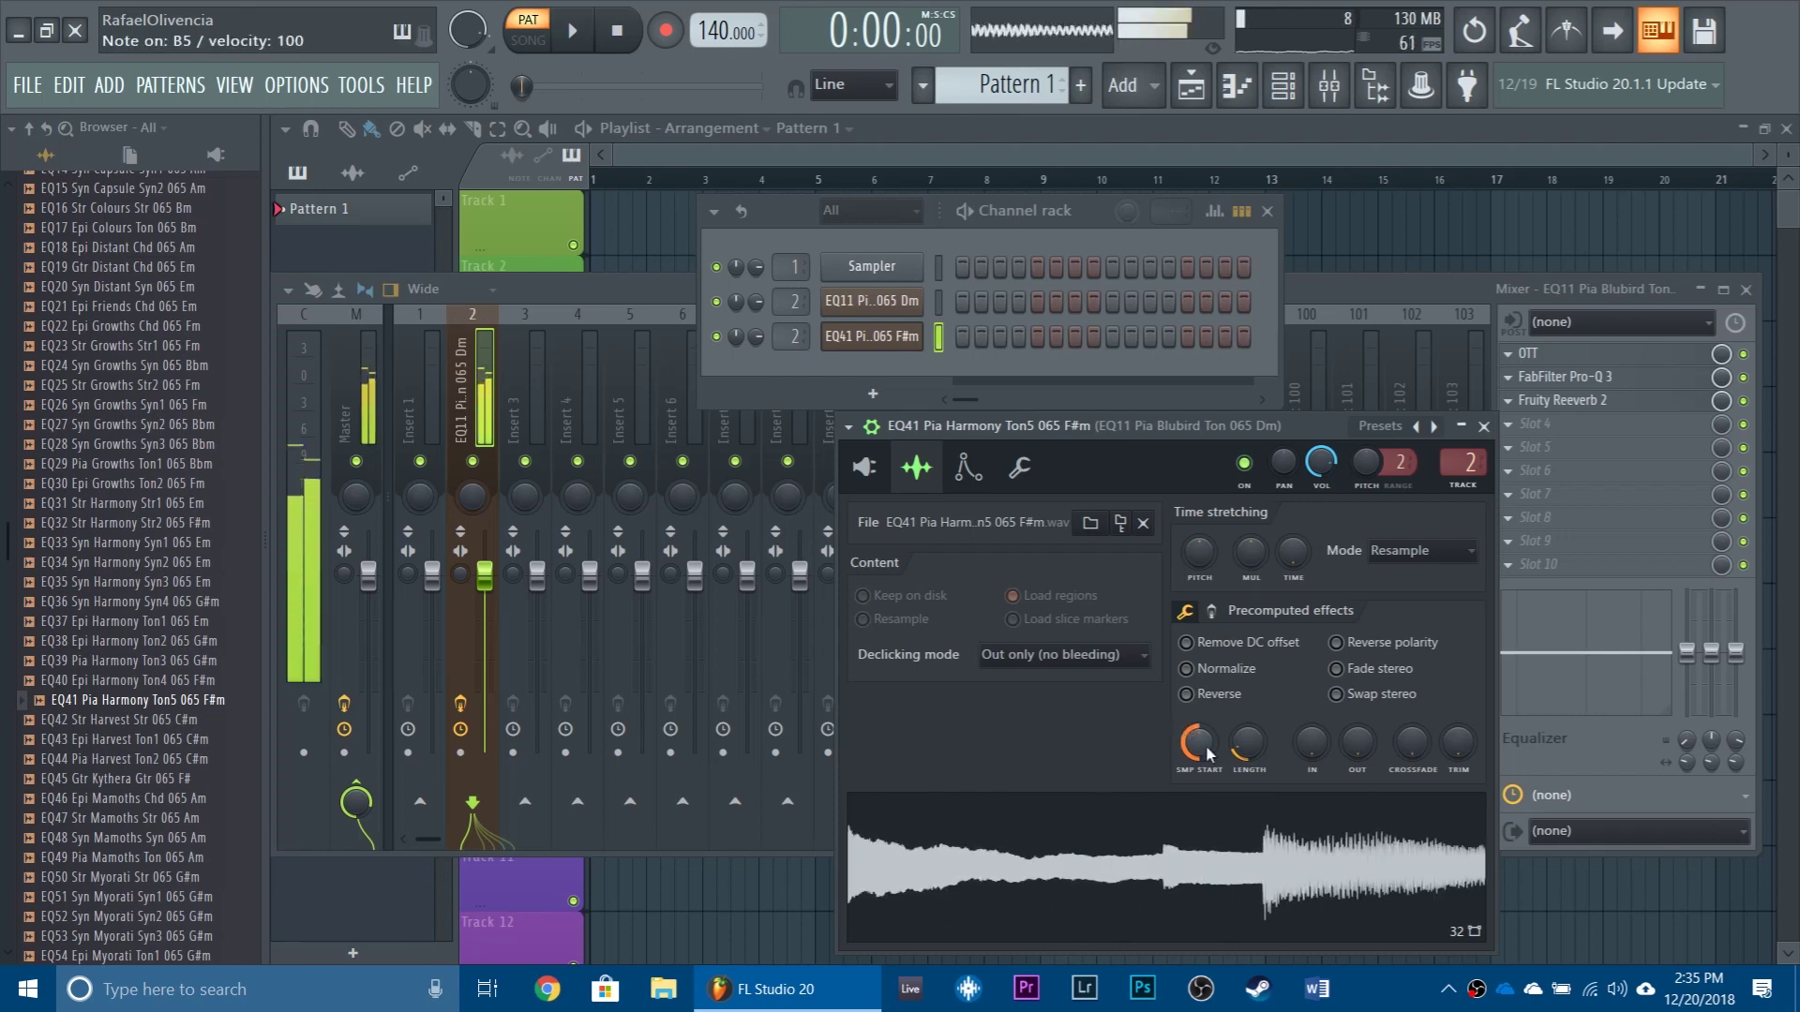
drag(1203, 749, 1209, 661)
key(u)
key(u)
key(u)
mouse_move(1202, 748)
mouse_down()
mouse_move(1201, 806)
mouse_move(1204, 739)
mouse_up()
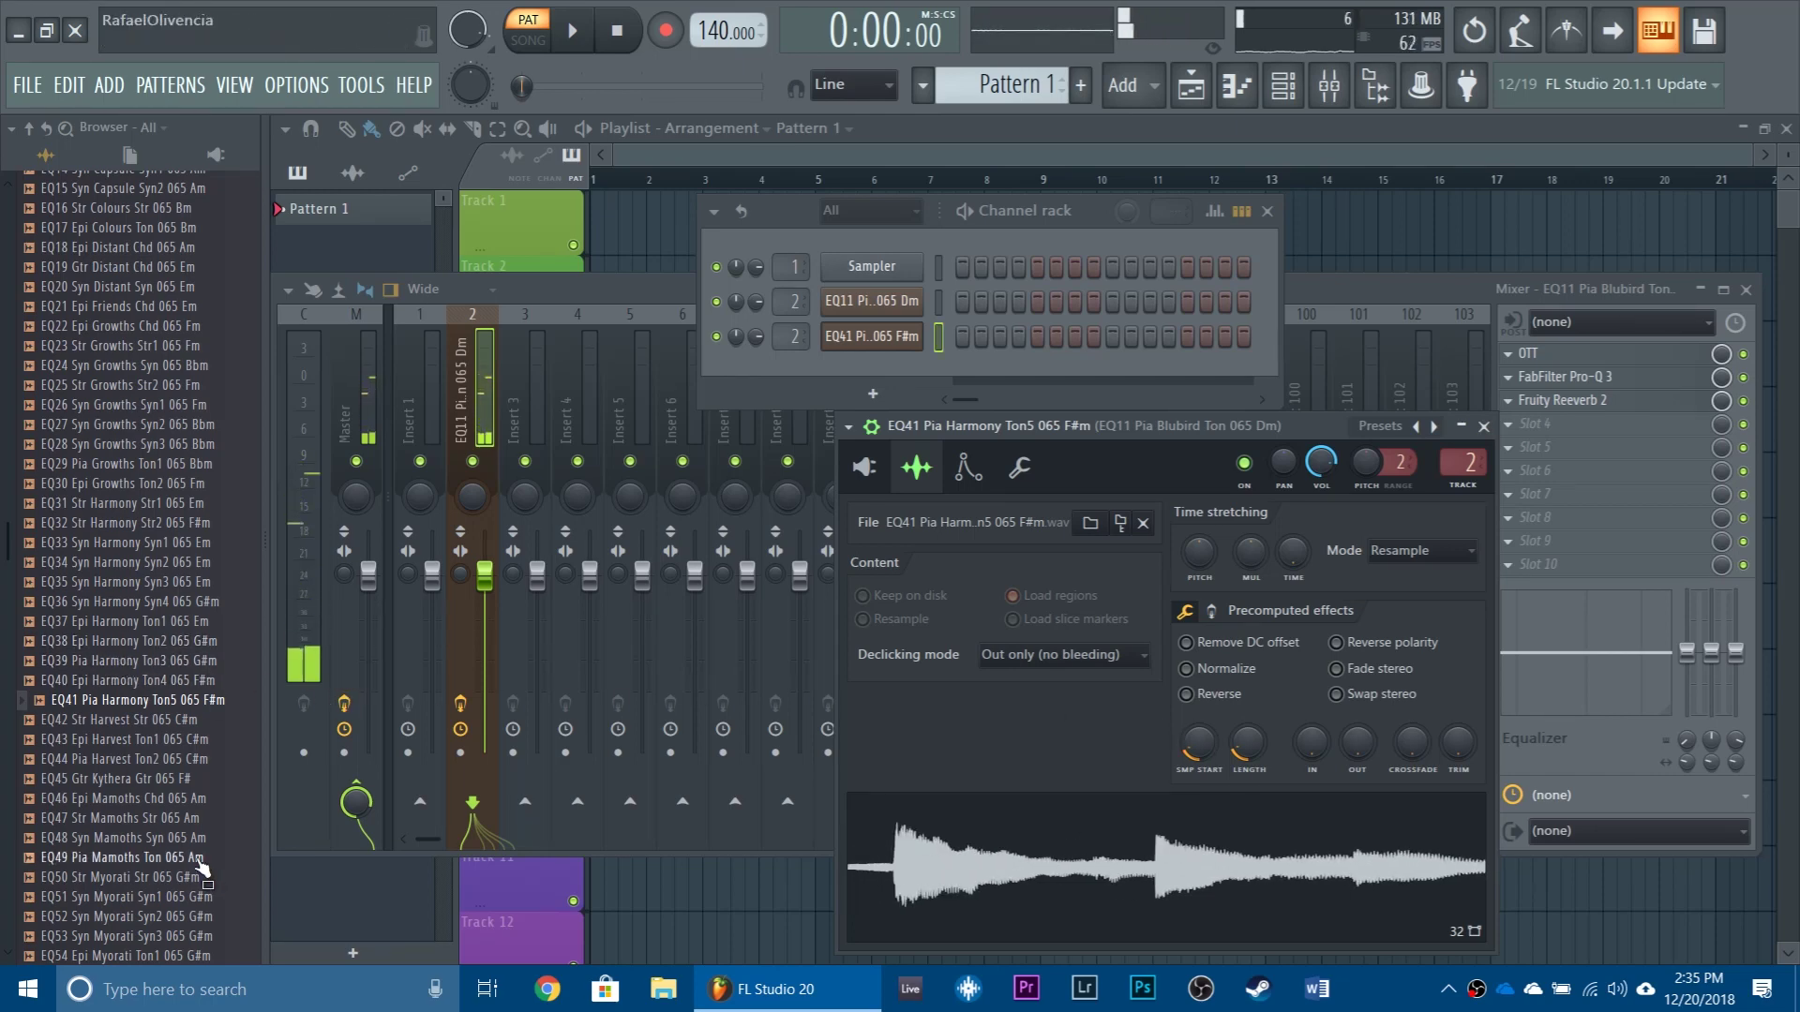
Step: Preview EQ21 Epi Friends Chd 065 Em and nearby loops in the browser, ending on EQ17 Epi Colours Ton 065 Bm
scroll(151, 618, up, 4)
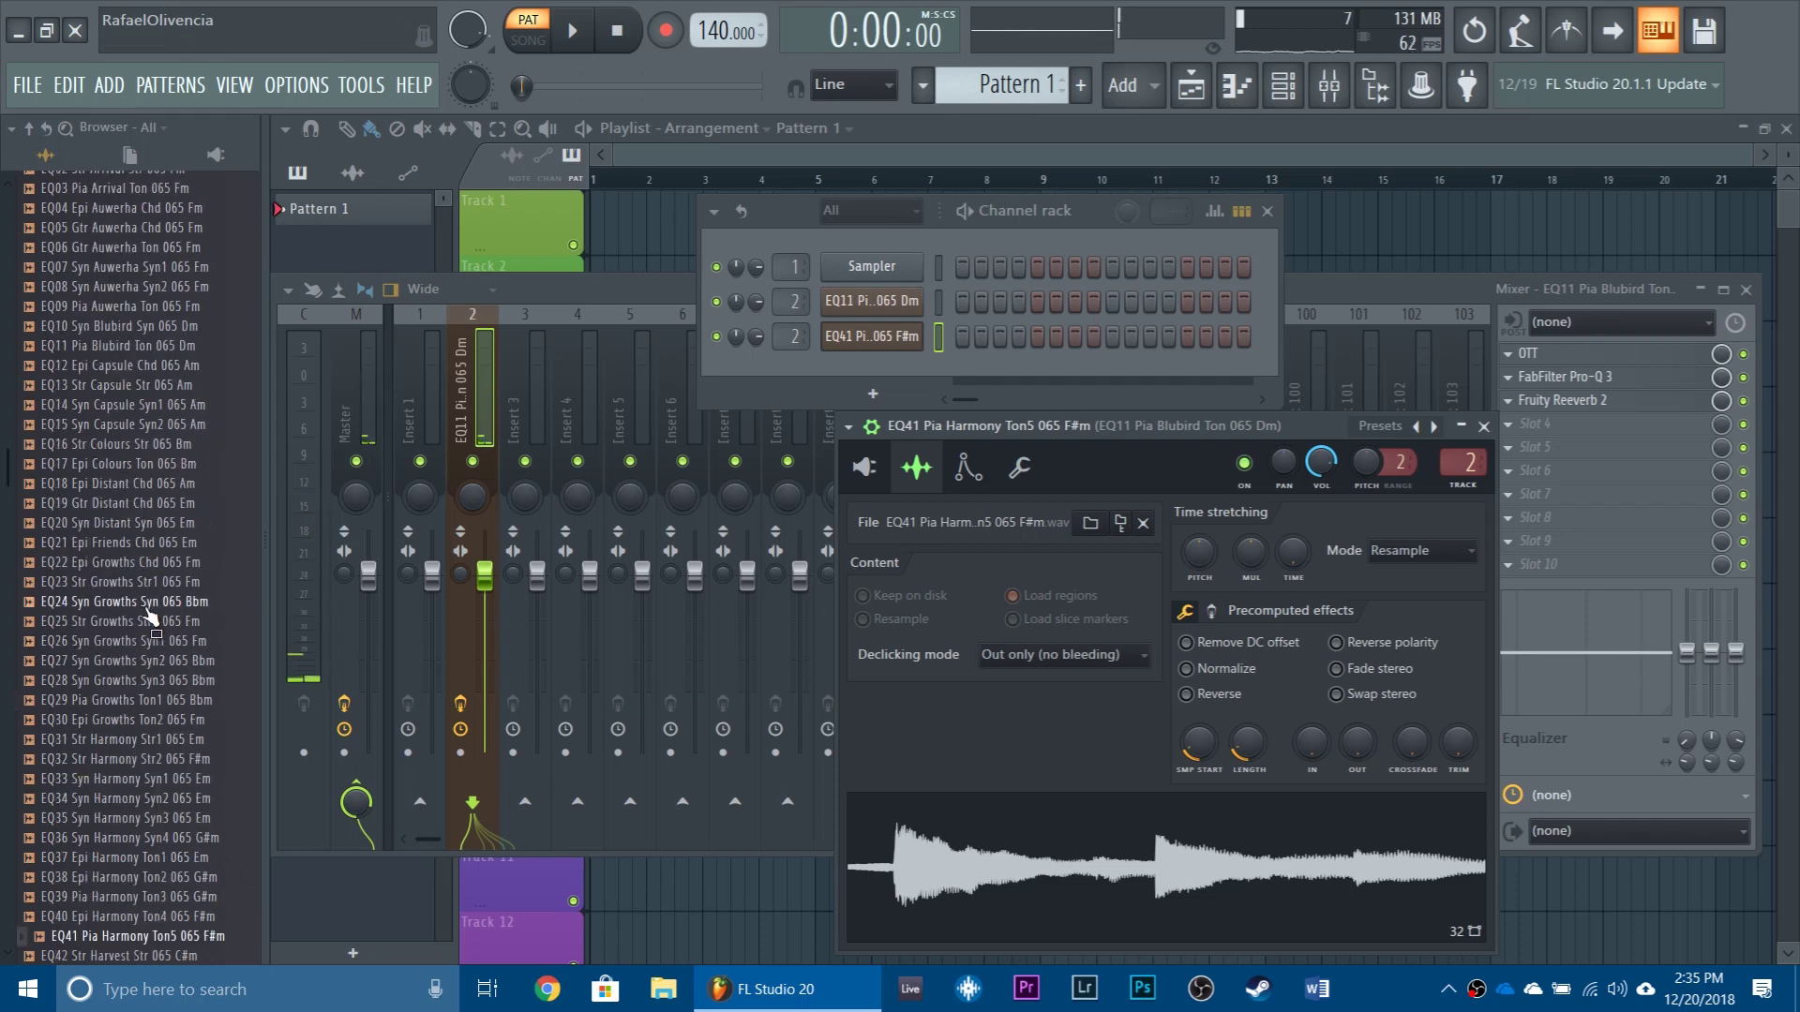
click(126, 542)
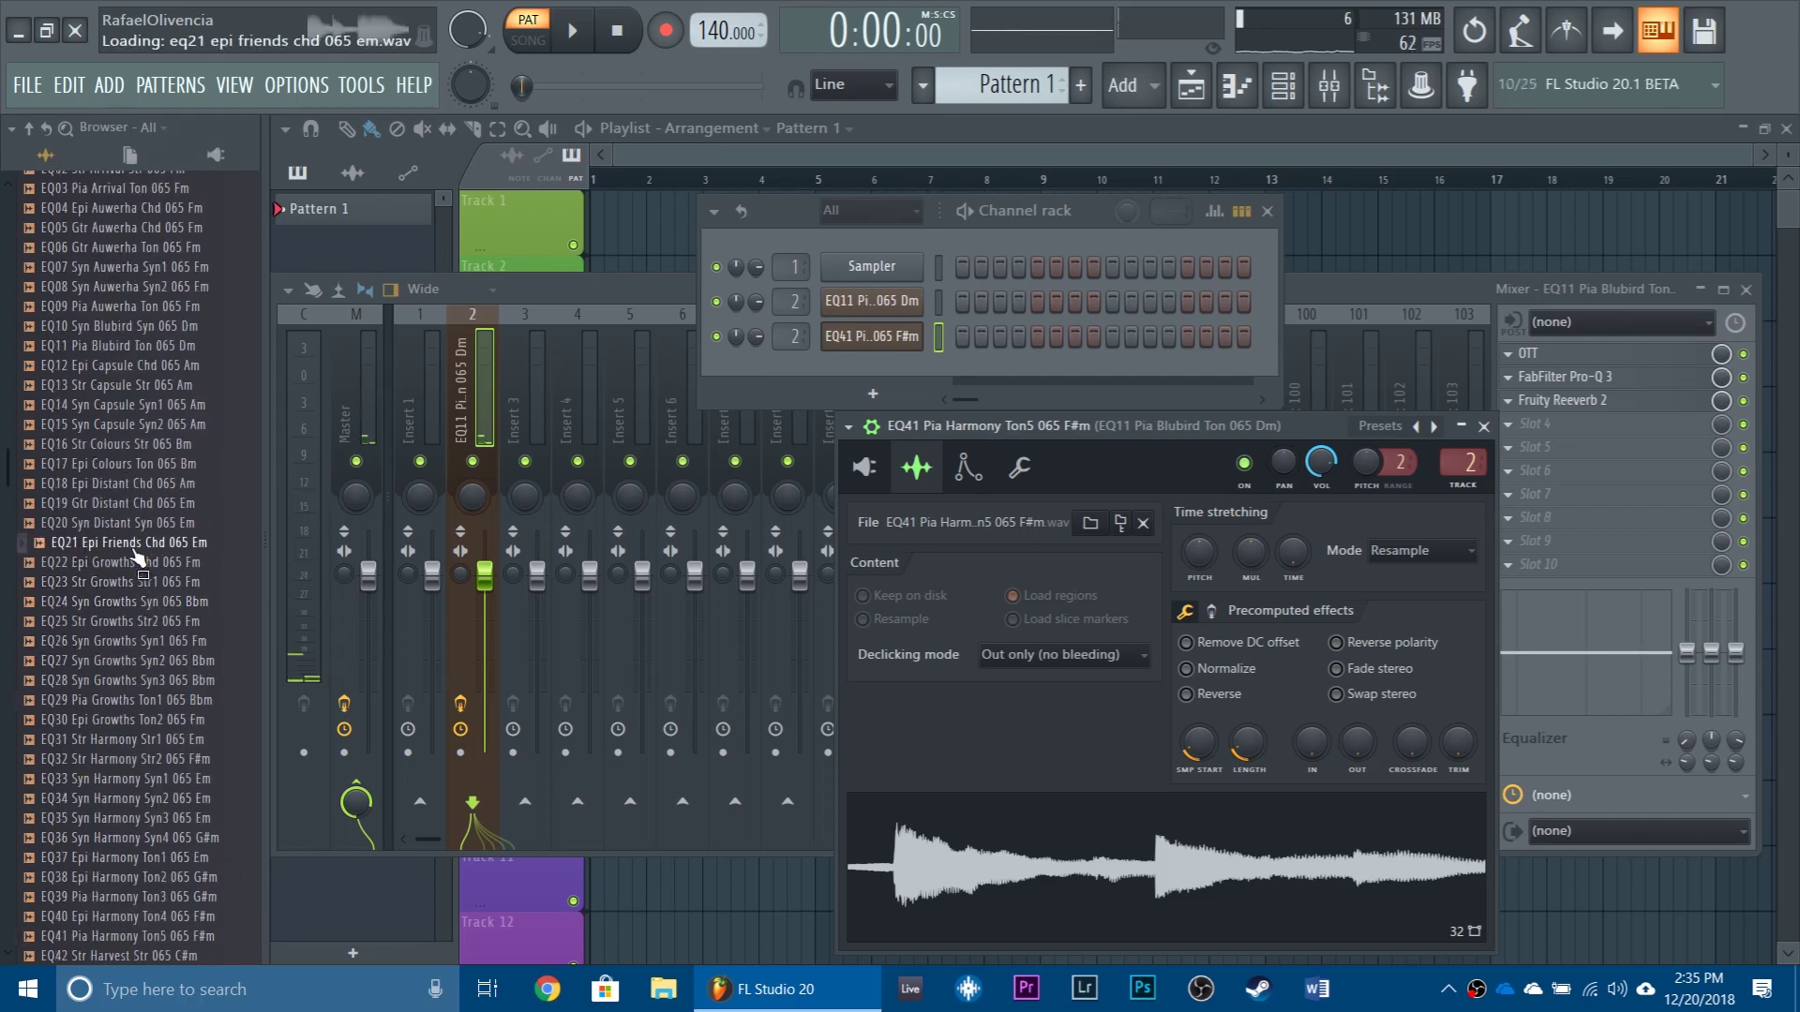
click(113, 478)
click(113, 465)
scroll(114, 473, up, 2)
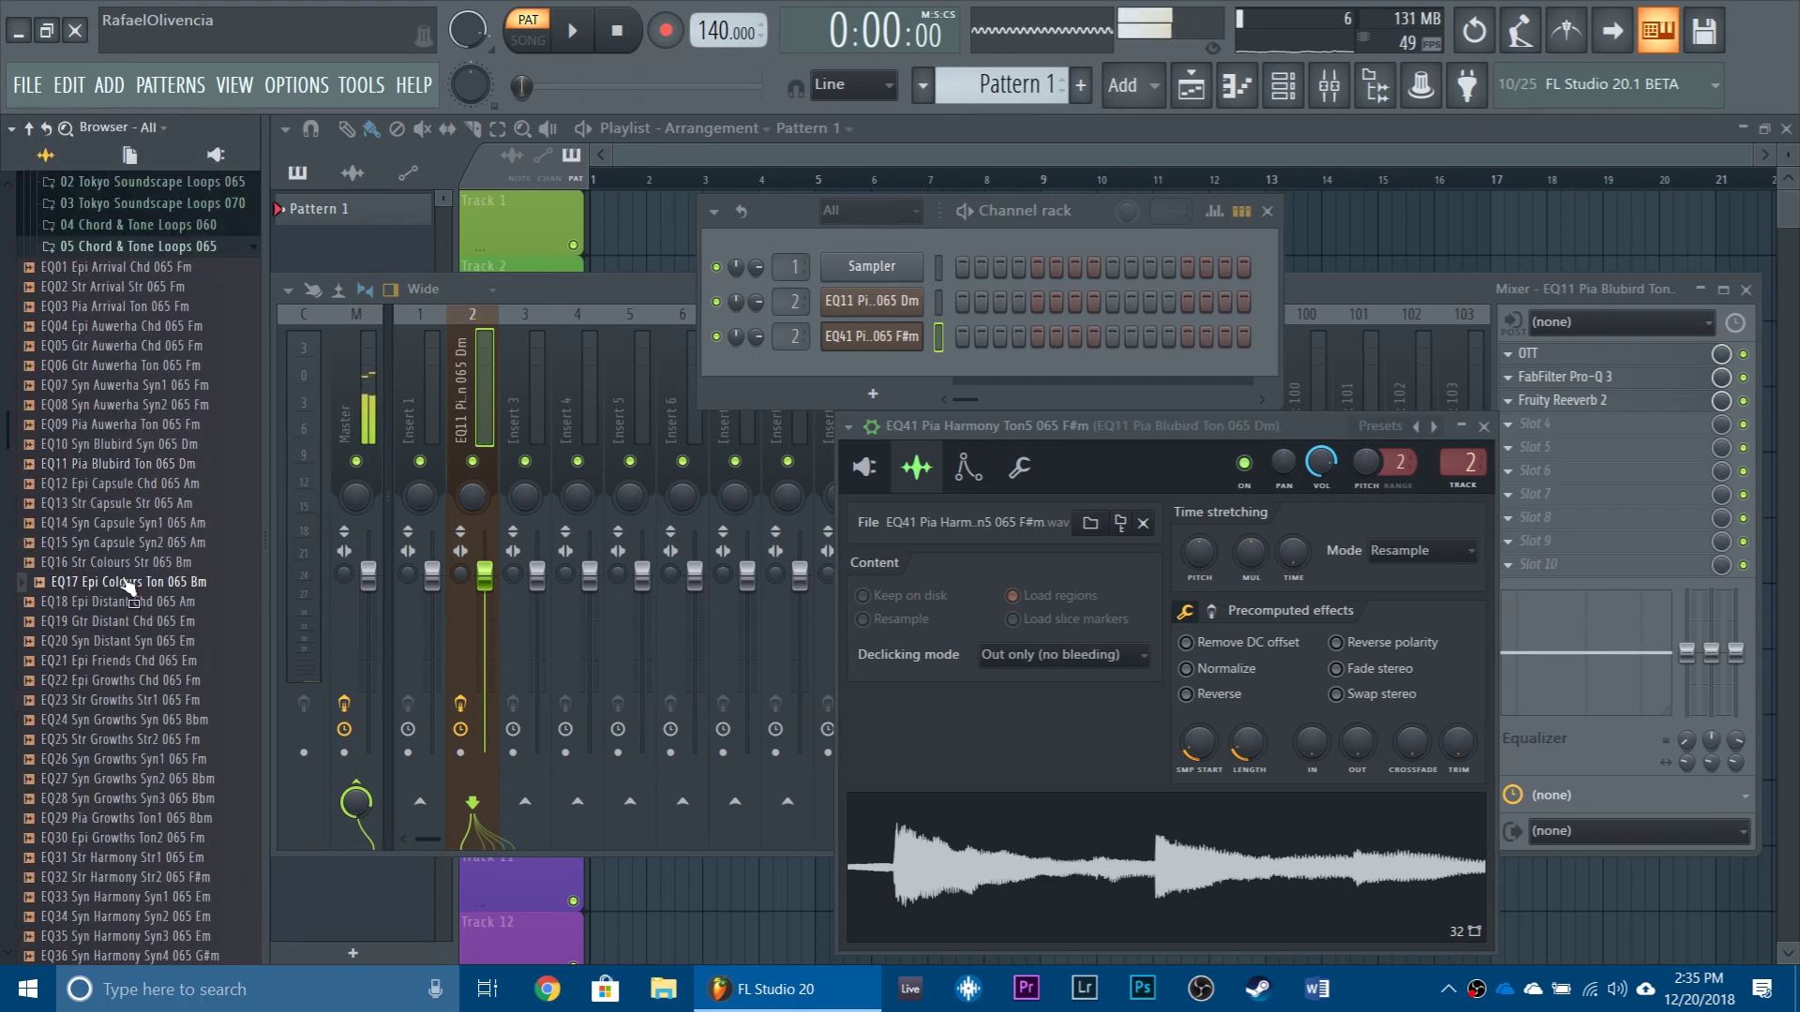
Step: Load EQ17 Epi Colours Ton 065 Bm into the cloned channel, set its sample start to minimum, and play notes
drag(131, 581, 1161, 881)
key(r)
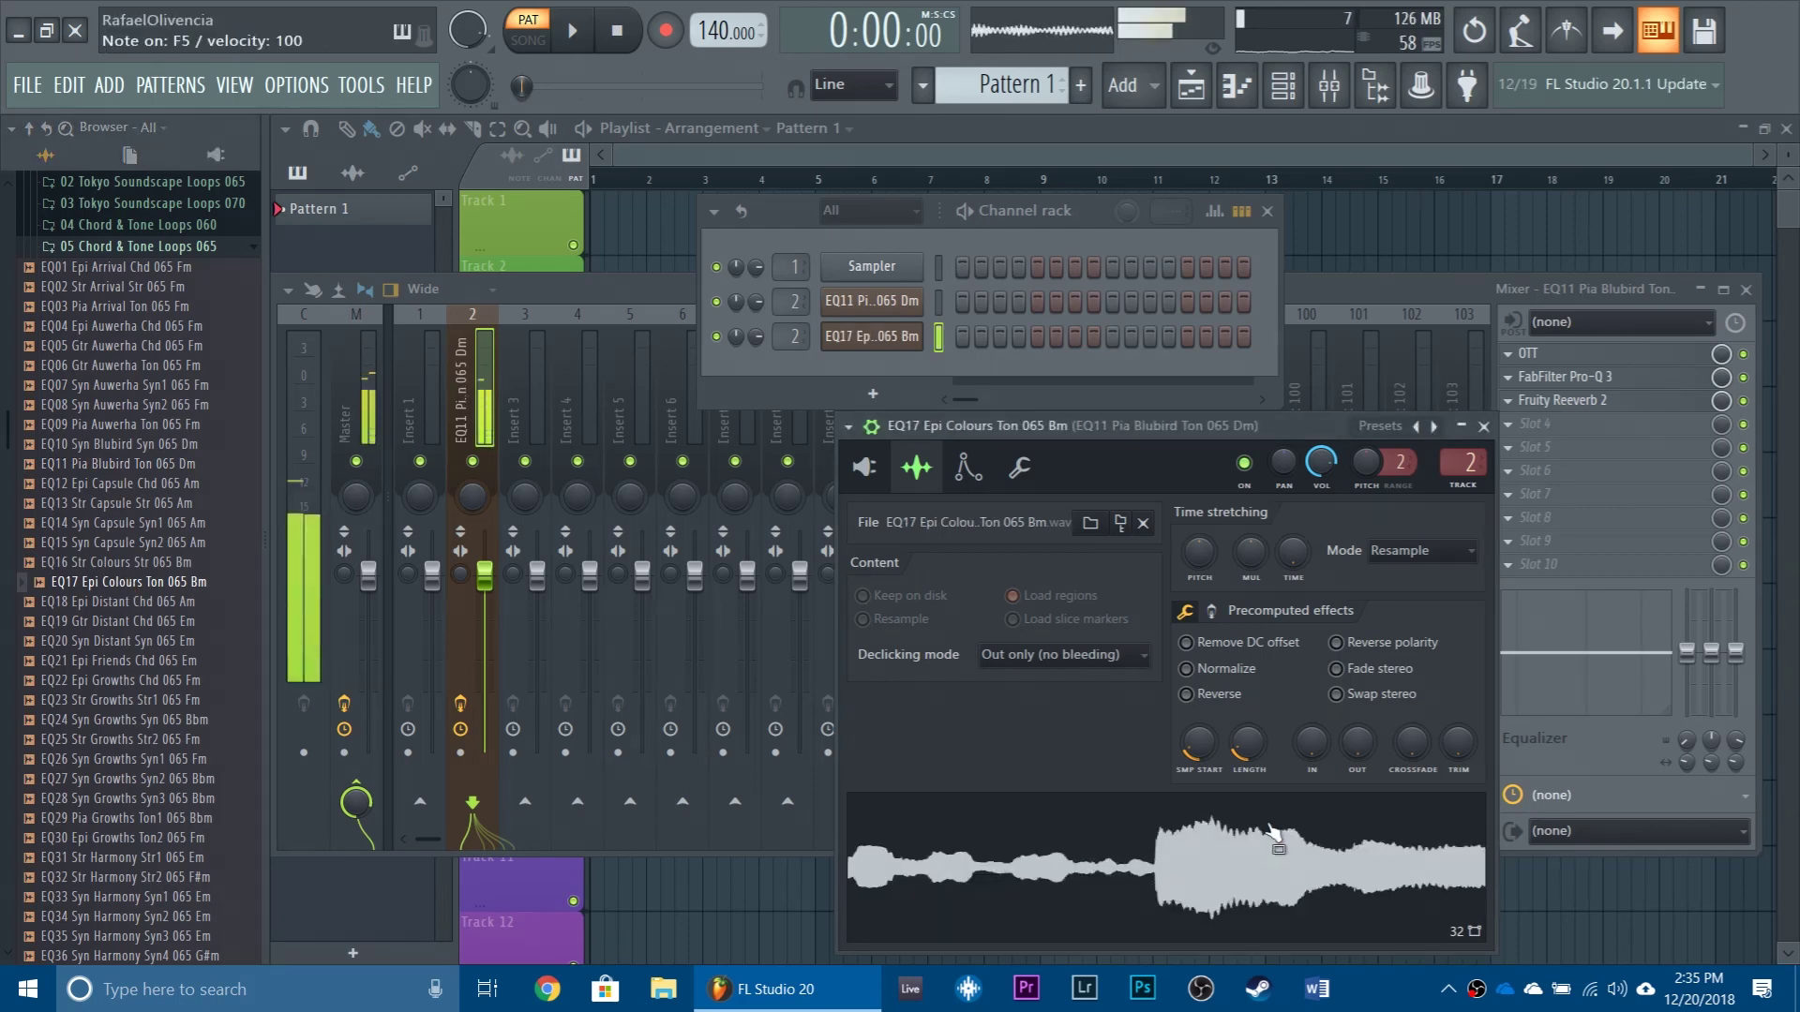
drag(1199, 735, 1199, 808)
key(r)
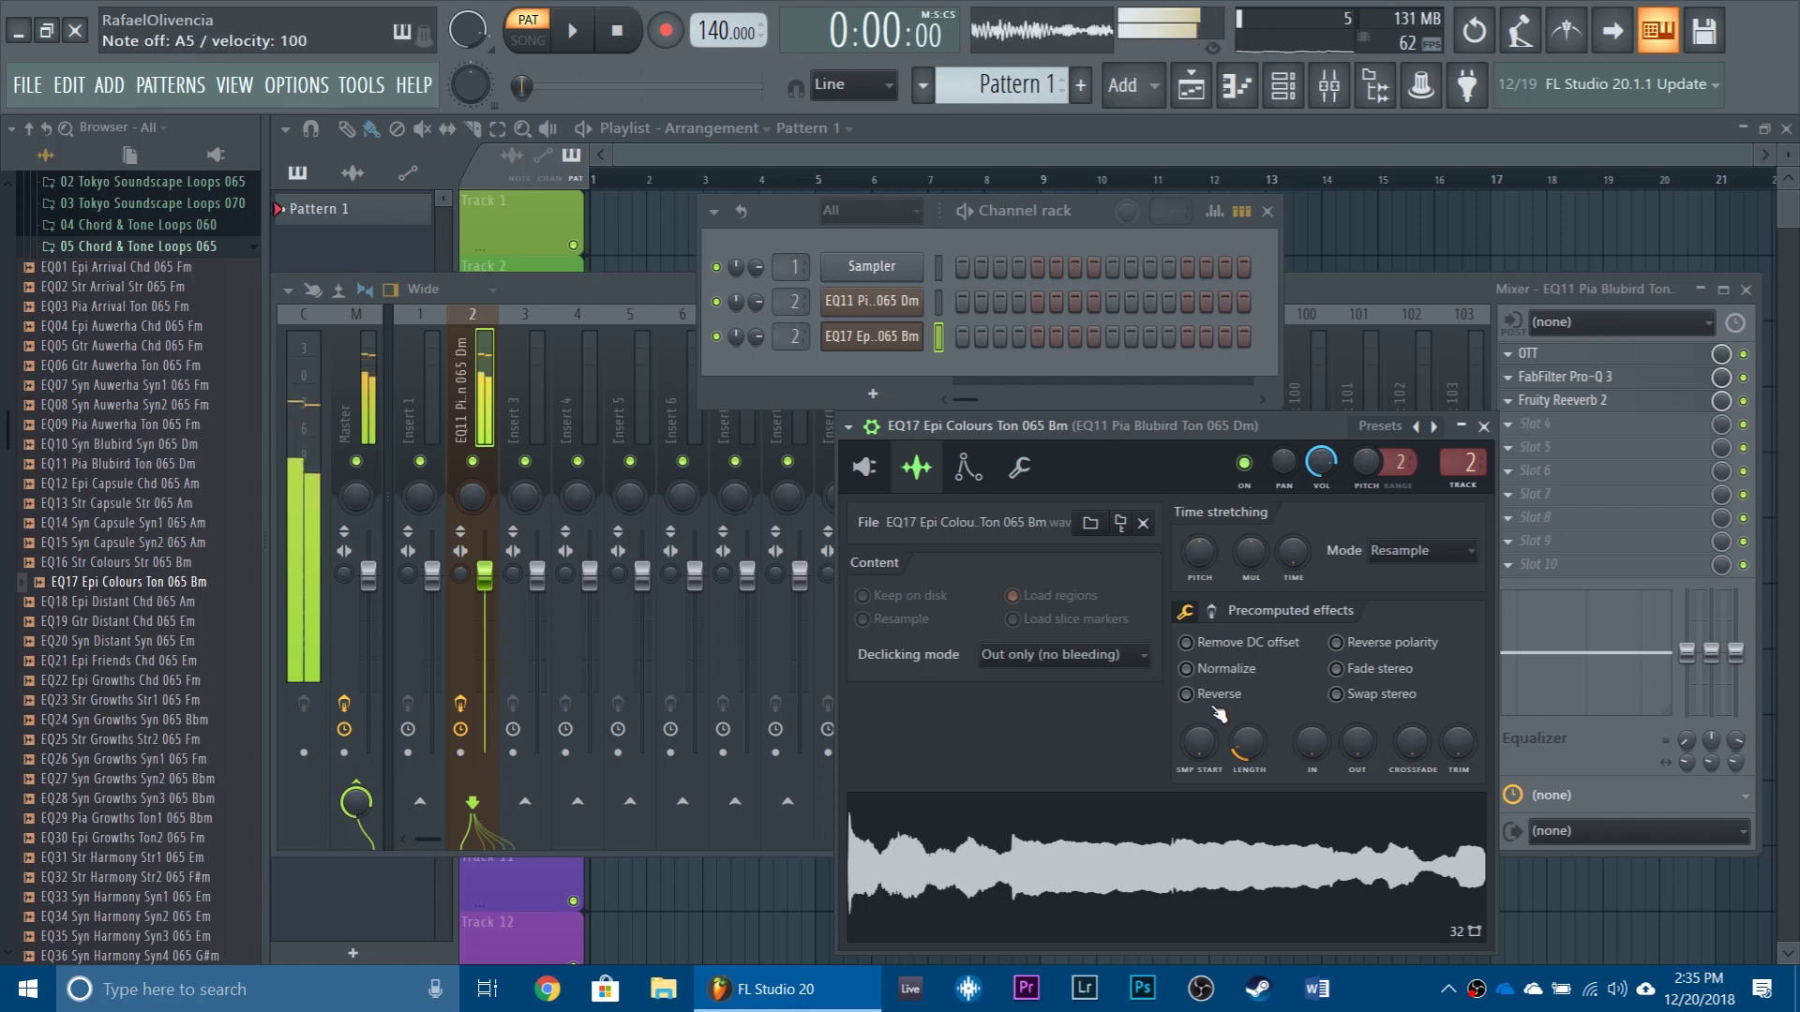
Step: Set the EQ17 channel's root note to B4, play test notes, and check its granulizer and envelope settings
click(968, 467)
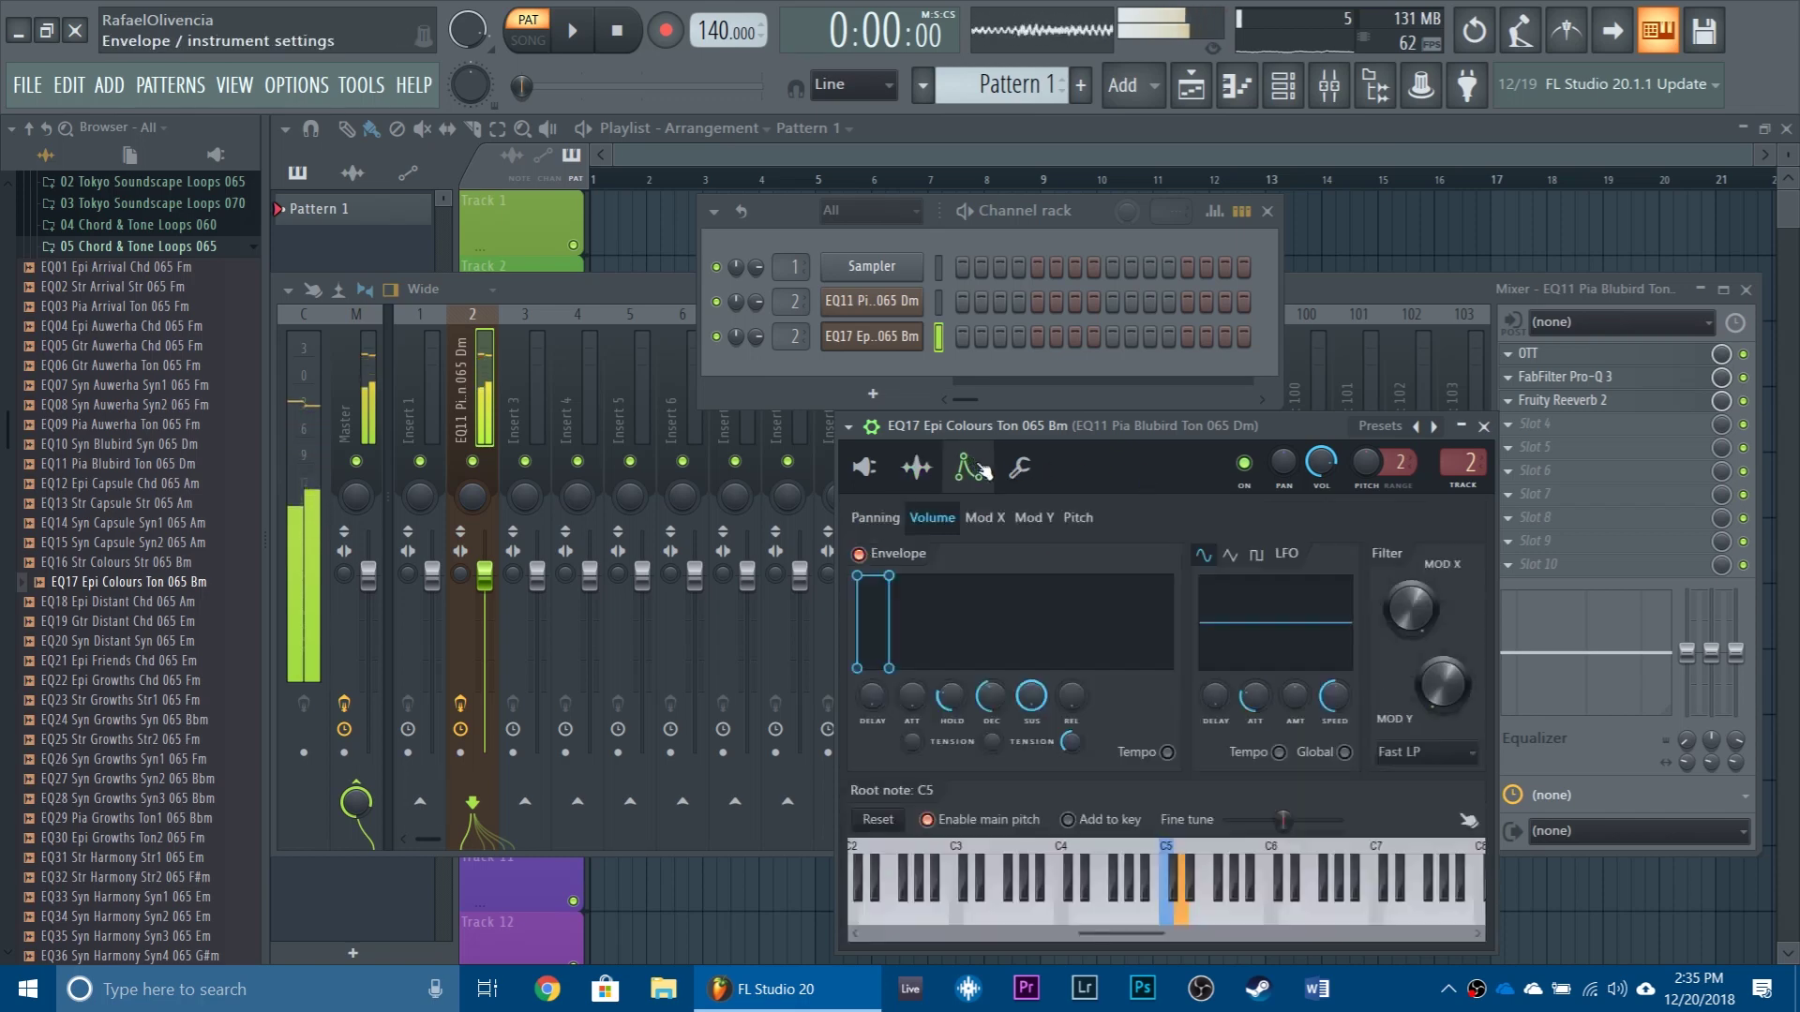
click(1162, 852)
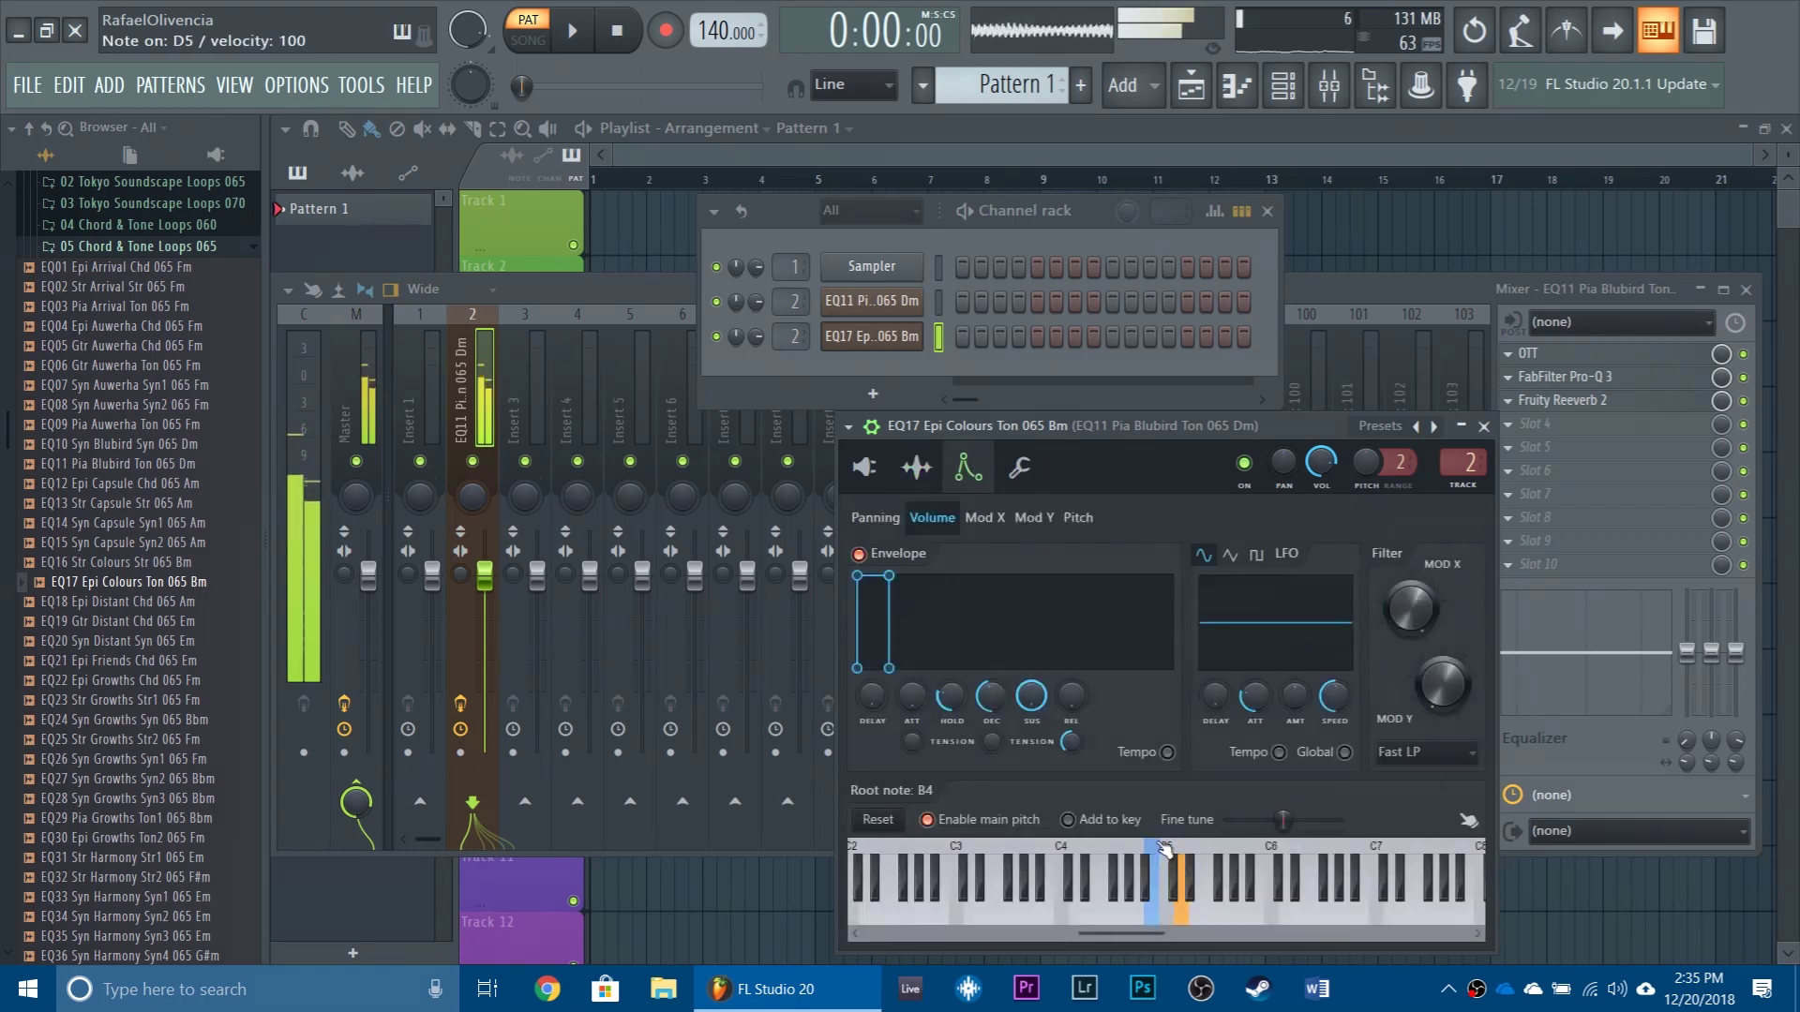
key(q)
key(e)
key(t)
click(867, 468)
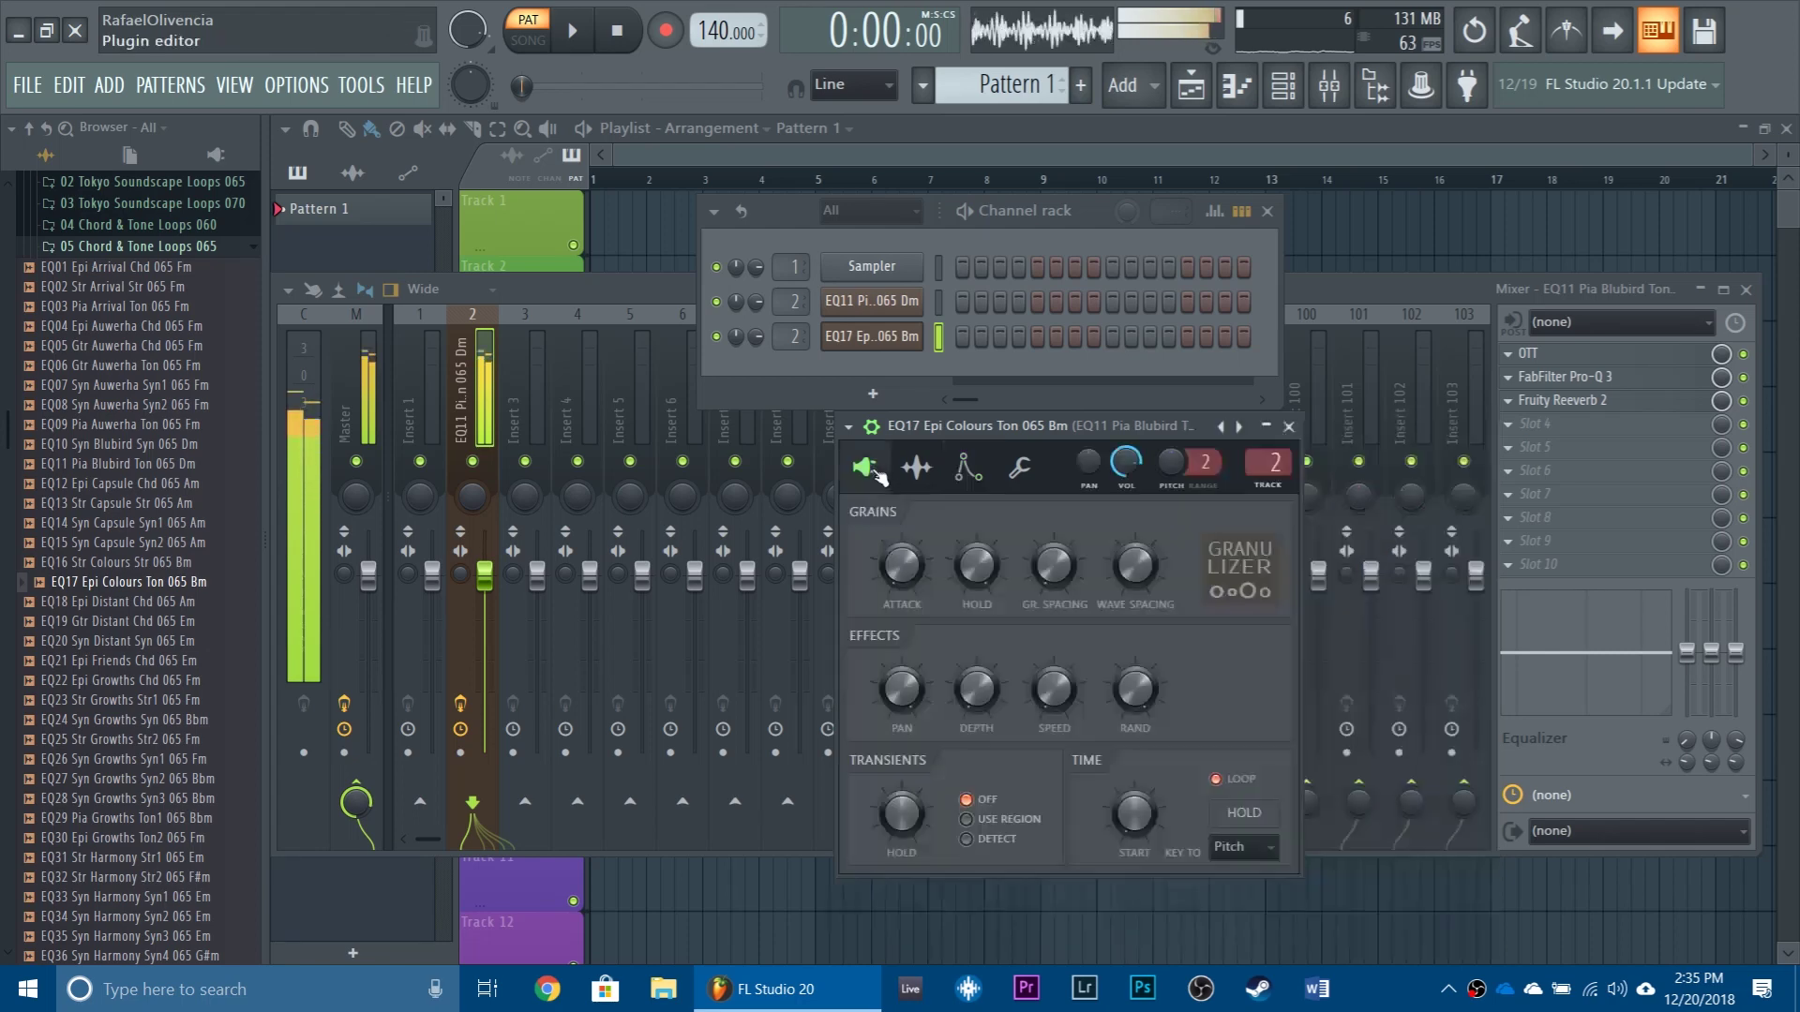
click(968, 467)
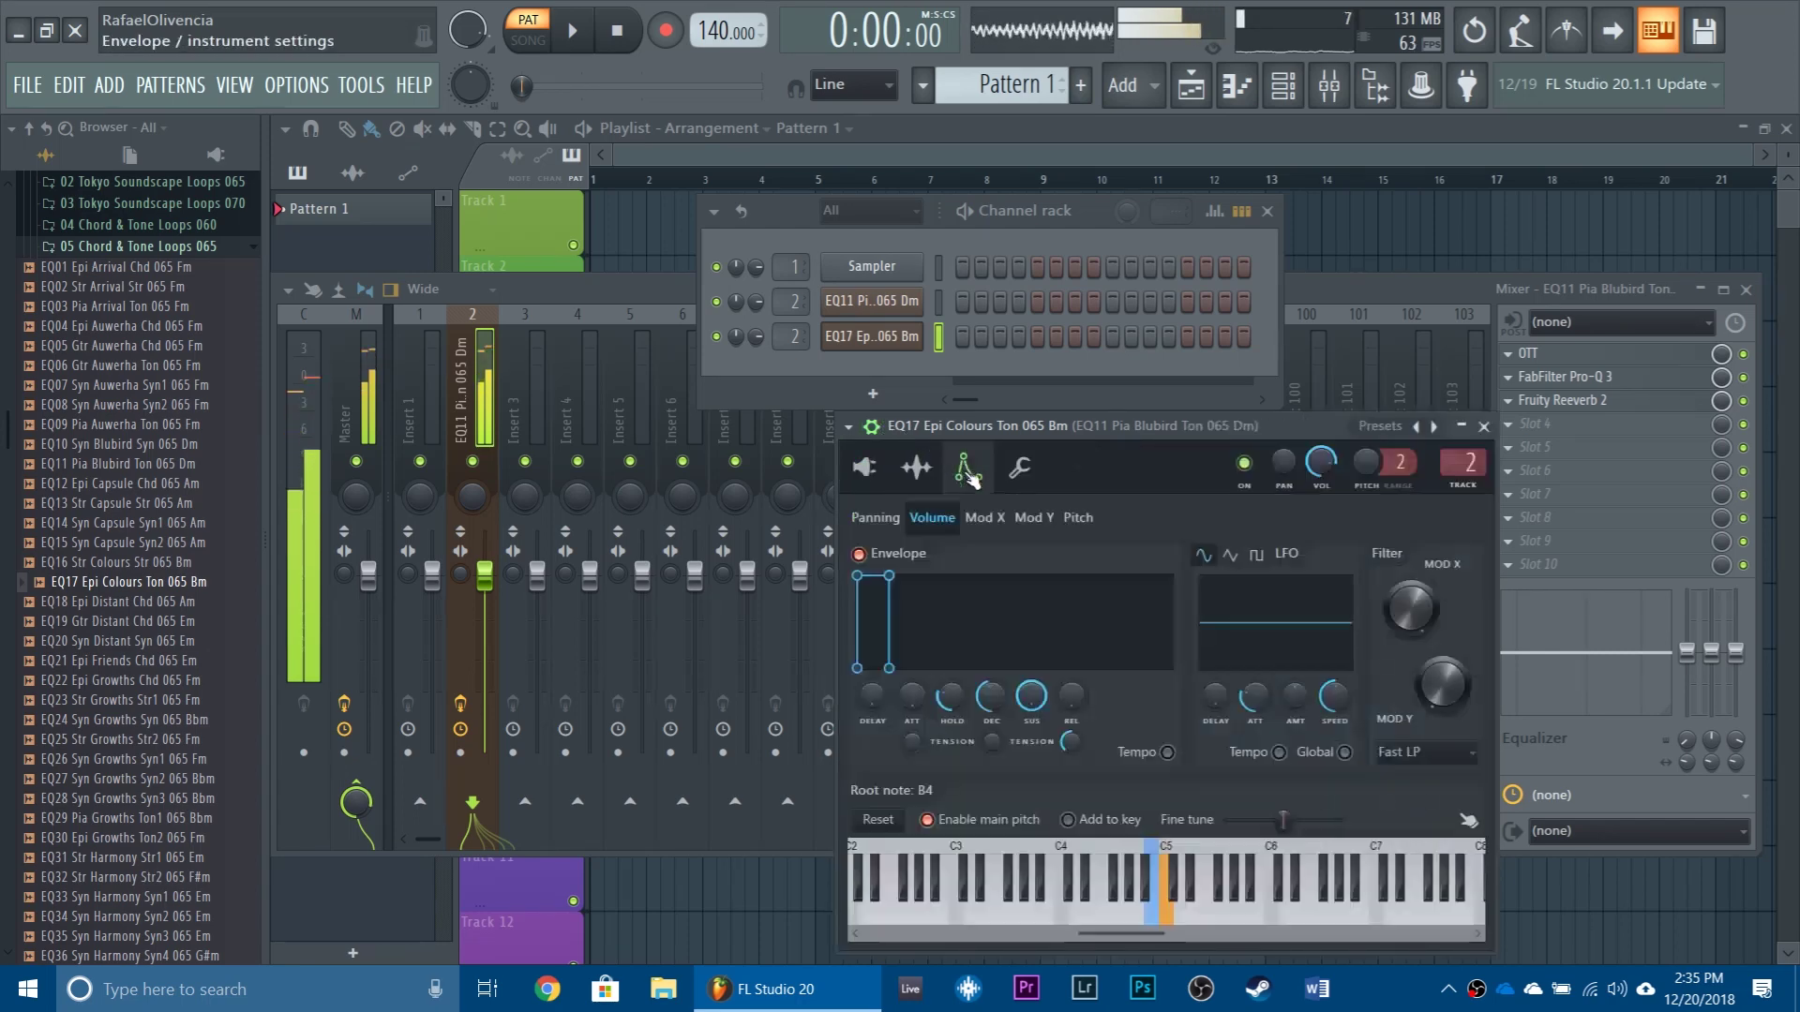
Step: Extend the EQ17 sample's length to full, shorten it again, move its start further in, and replay a note after the changes
click(917, 467)
scroll(1250, 760, up, 5)
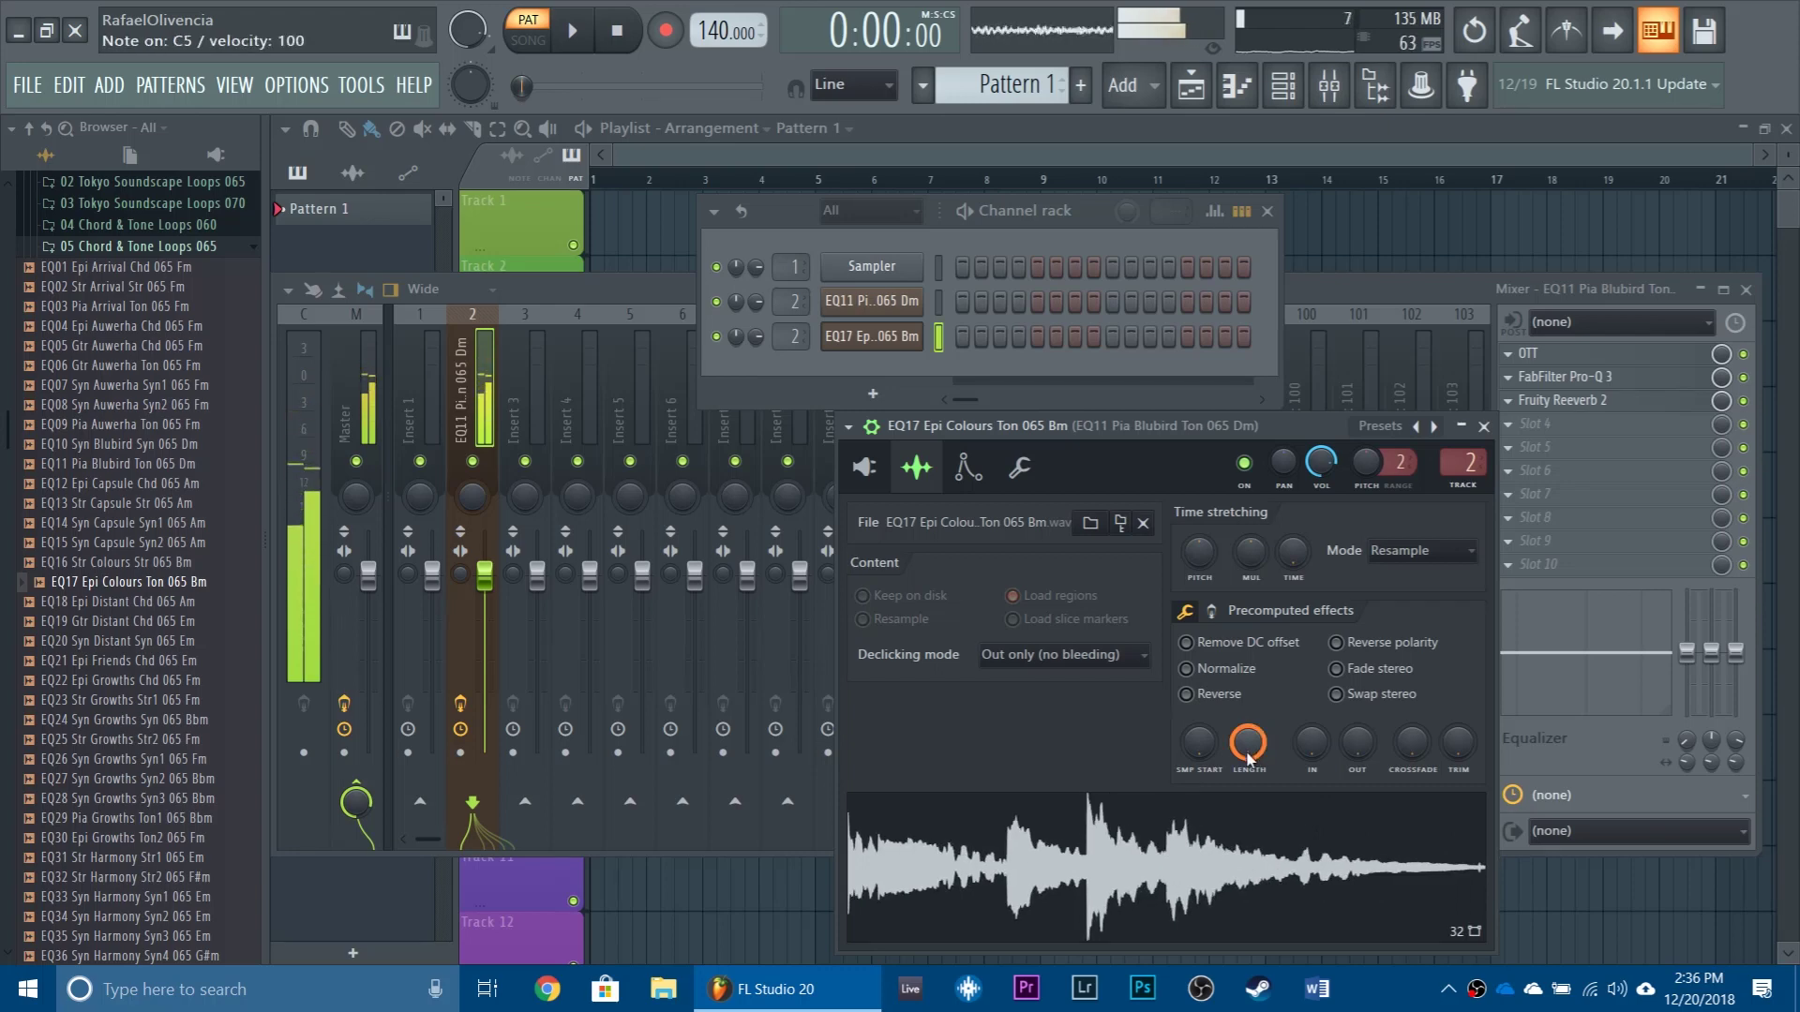
drag(1247, 757, 1247, 827)
key(q)
drag(1200, 736, 1200, 708)
key(q)
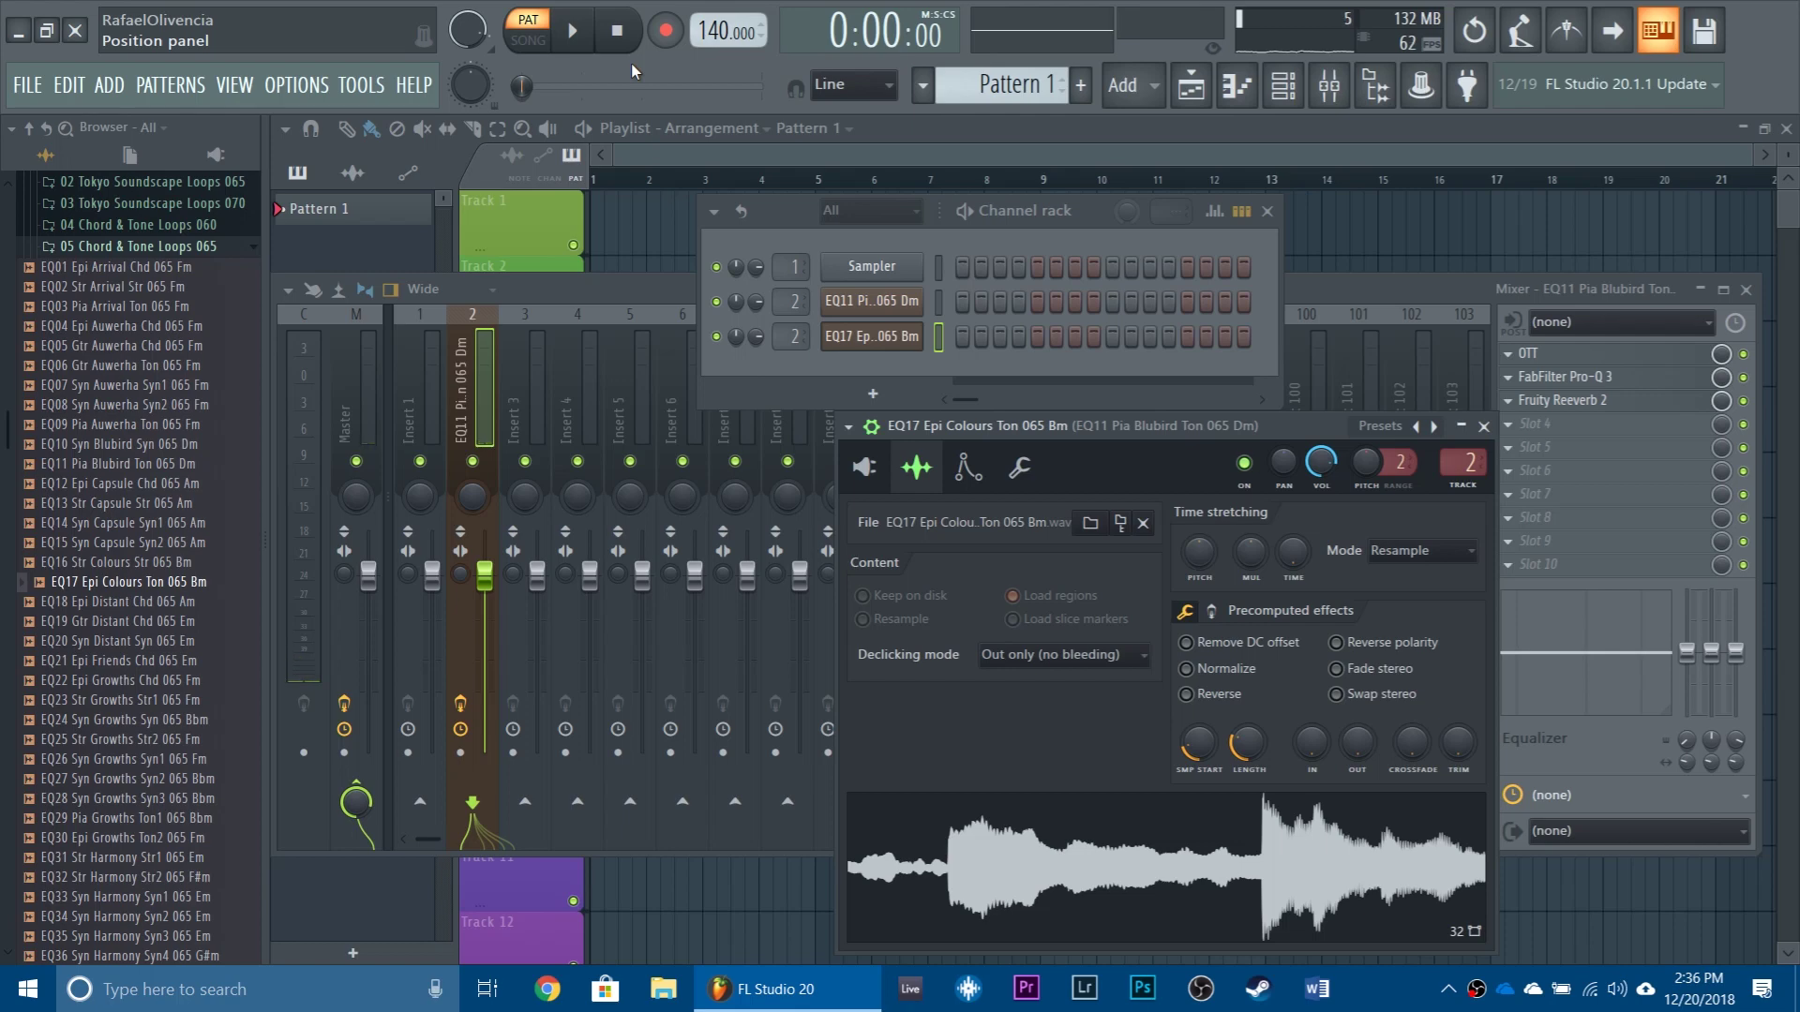
Step: Preview EQ10 Syn Blubird Syn 065 Dm and the loops from EQ66 Str Room122 up to EQ58 Epi Nektars in the browser
click(137, 448)
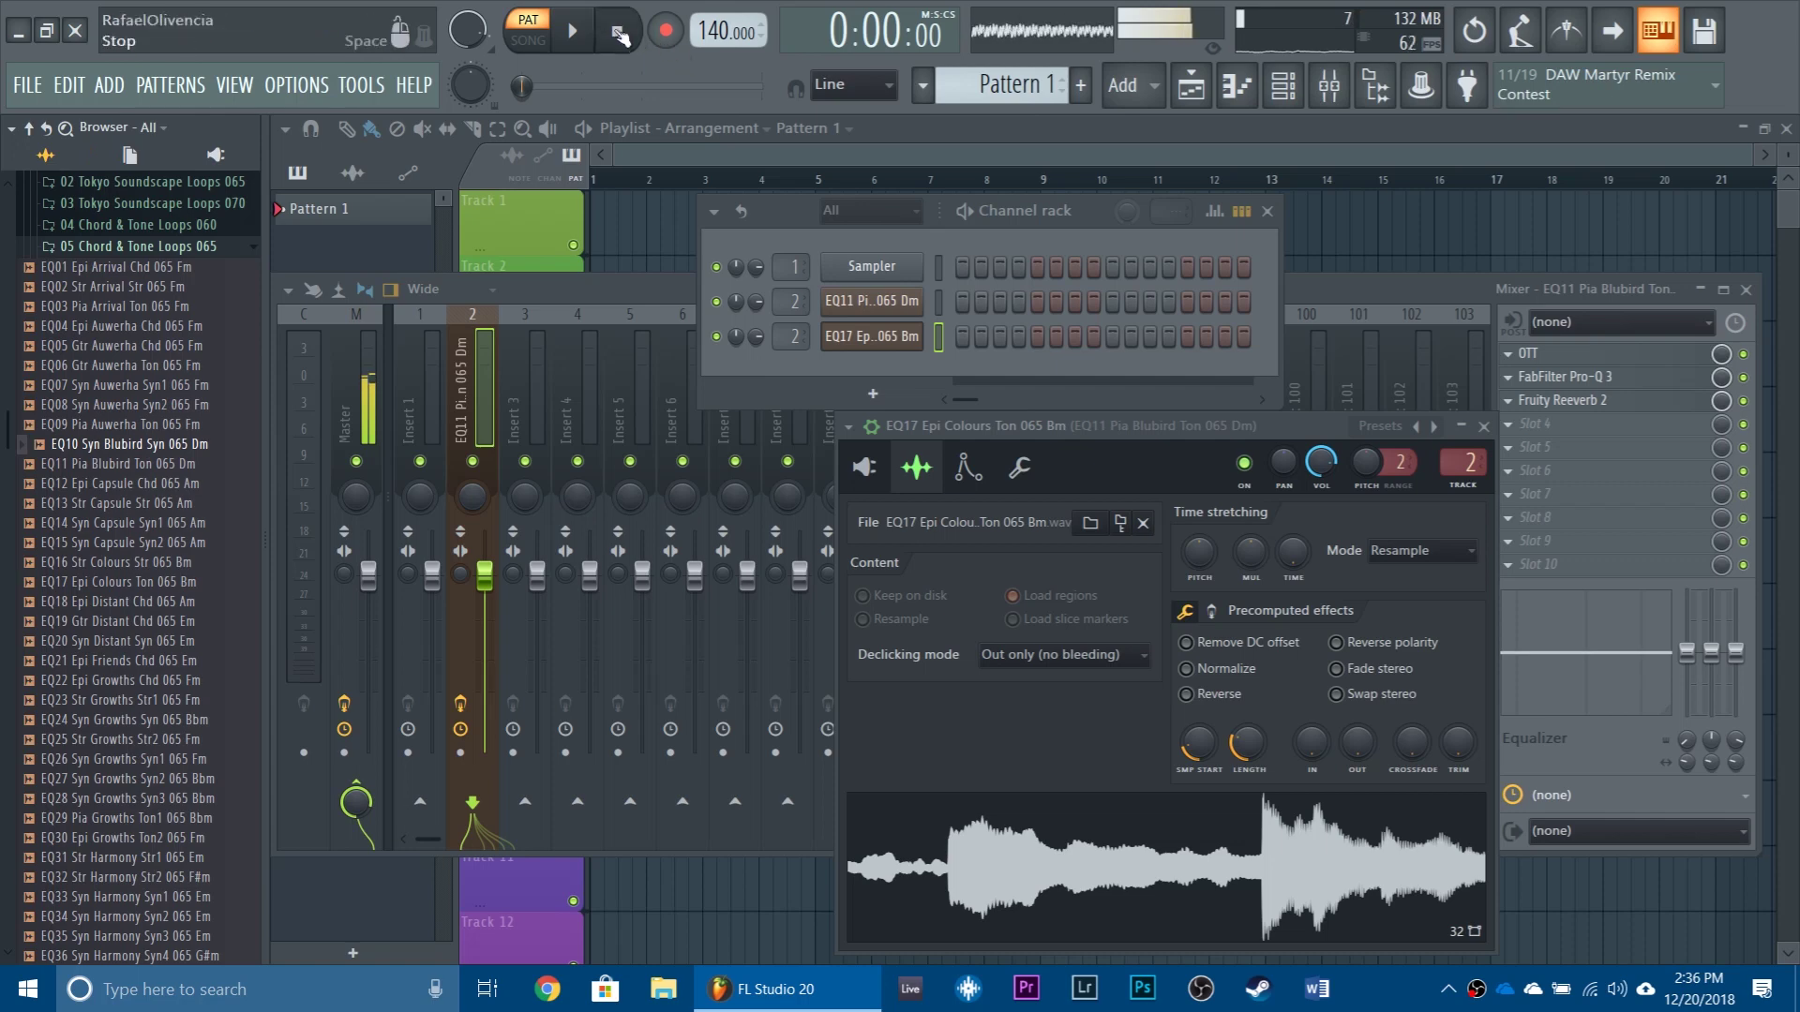
scroll(155, 673, down, 12)
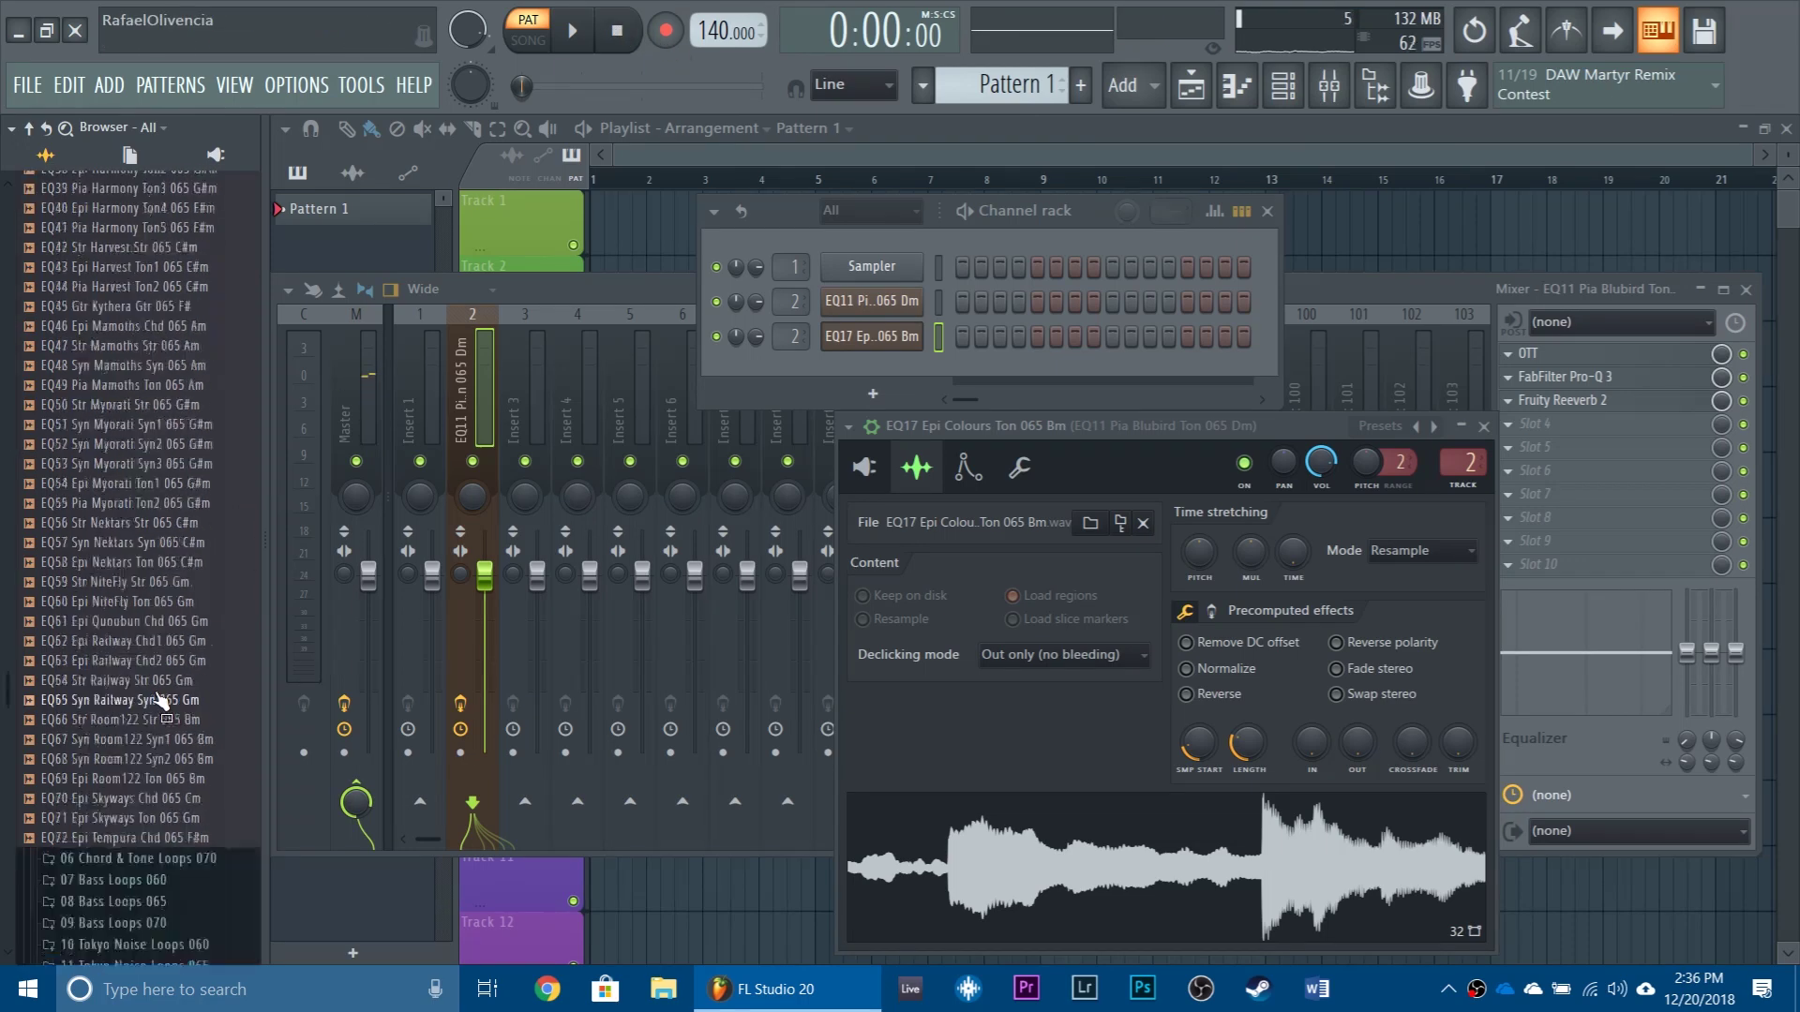
scroll(150, 708, up, 2)
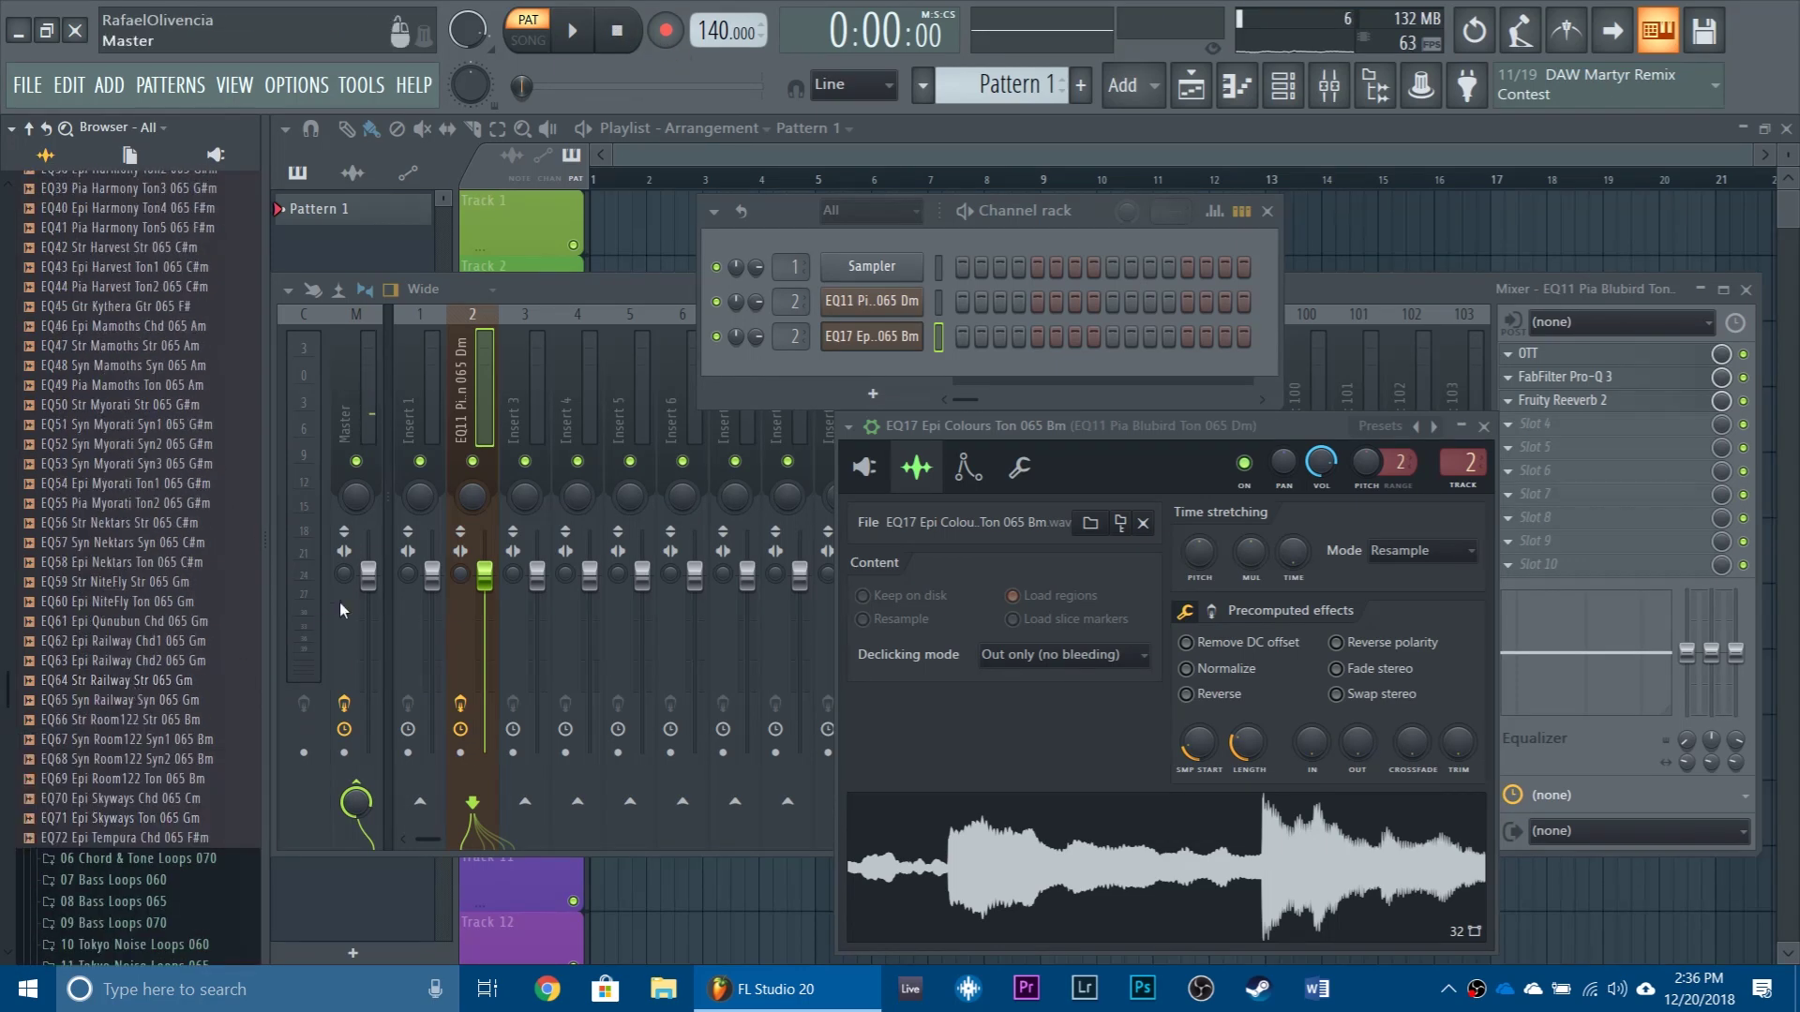
click(121, 719)
click(117, 699)
click(114, 680)
click(110, 659)
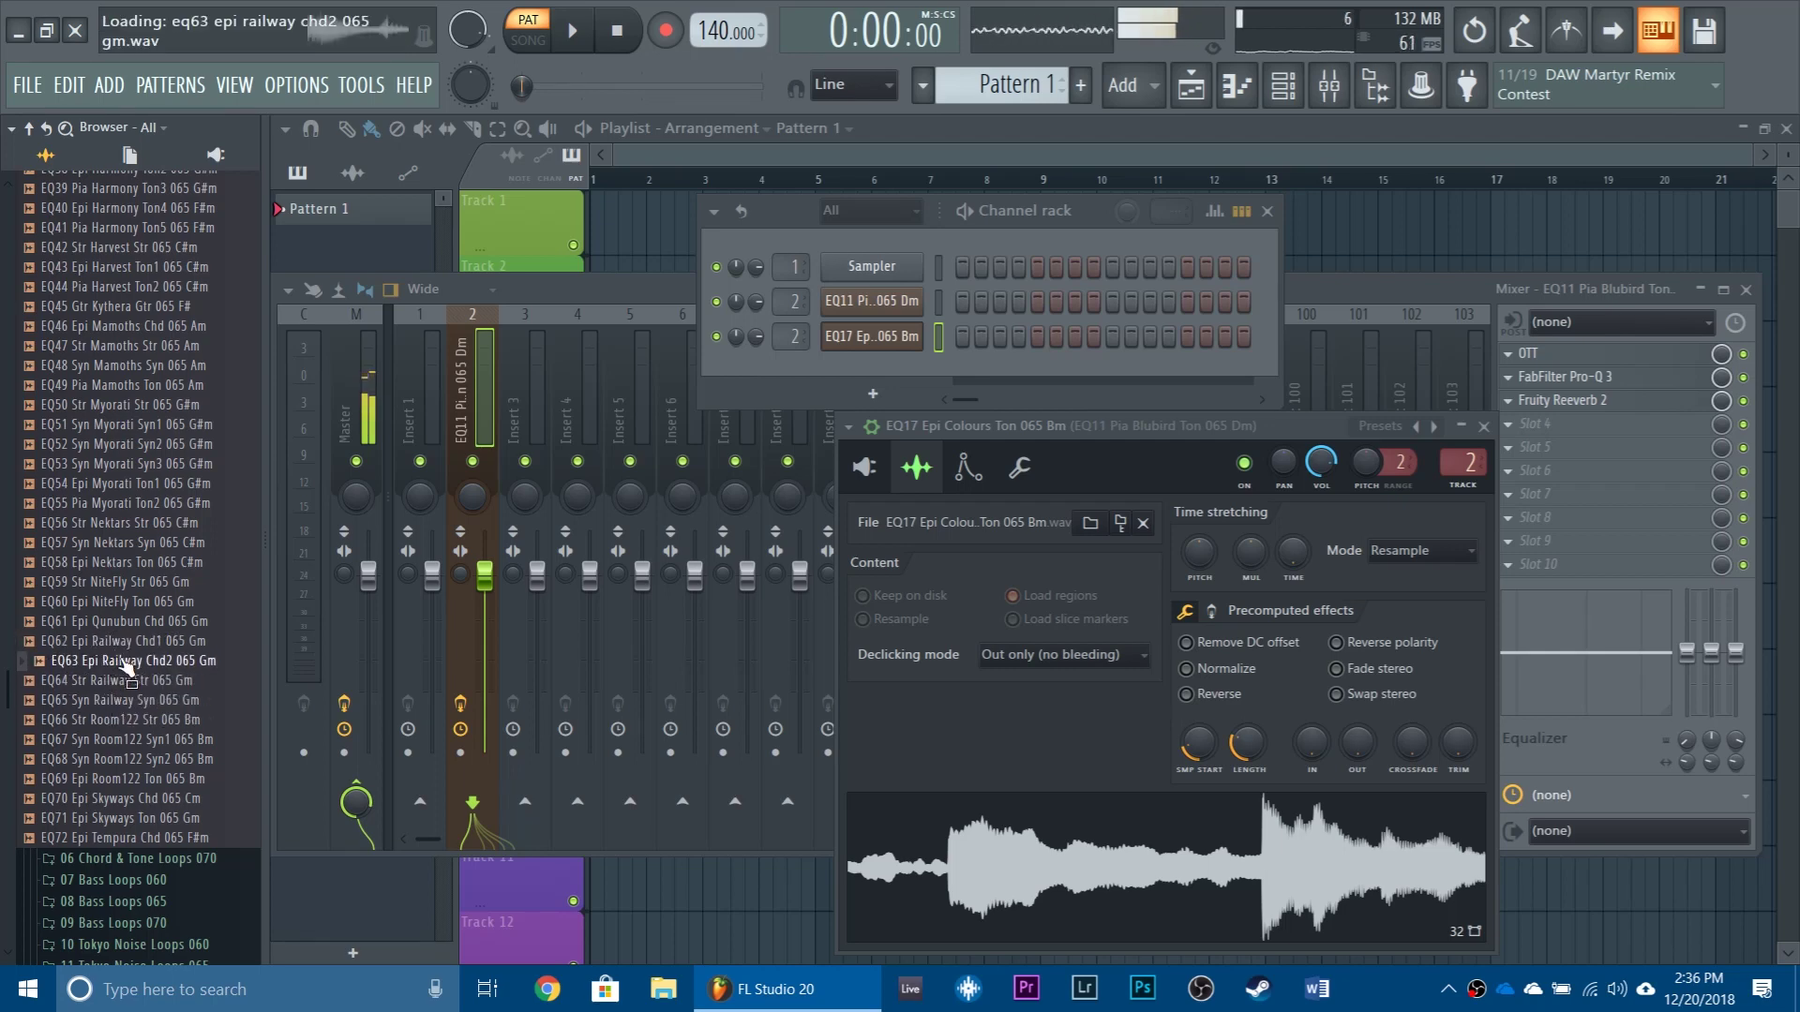
click(122, 641)
click(122, 621)
click(122, 601)
click(122, 581)
click(121, 561)
Step: Load EQ59 Str NiteFly Str 065 Gm into the cloned channel, set its sample start to minimum, adjust its length, and play notes
drag(122, 583, 184, 601)
drag(1197, 875, 1190, 867)
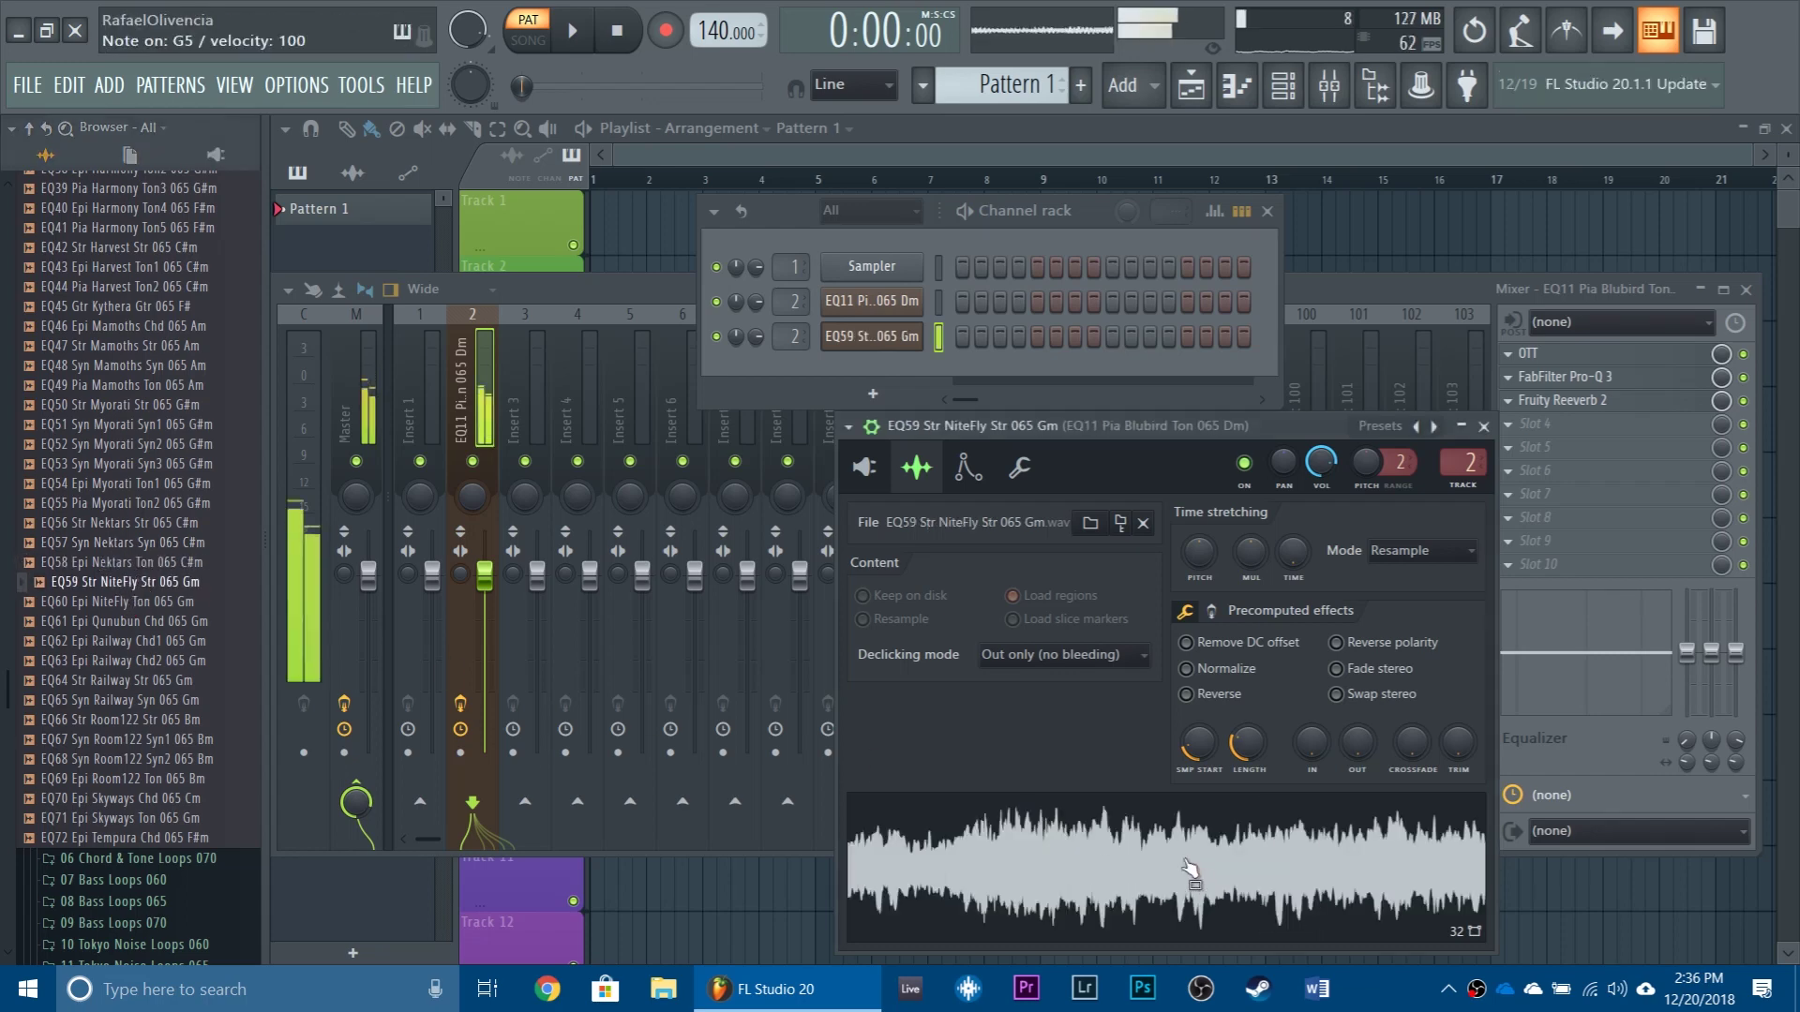
drag(1200, 750, 1251, 837)
key(t)
key(y)
key(w)
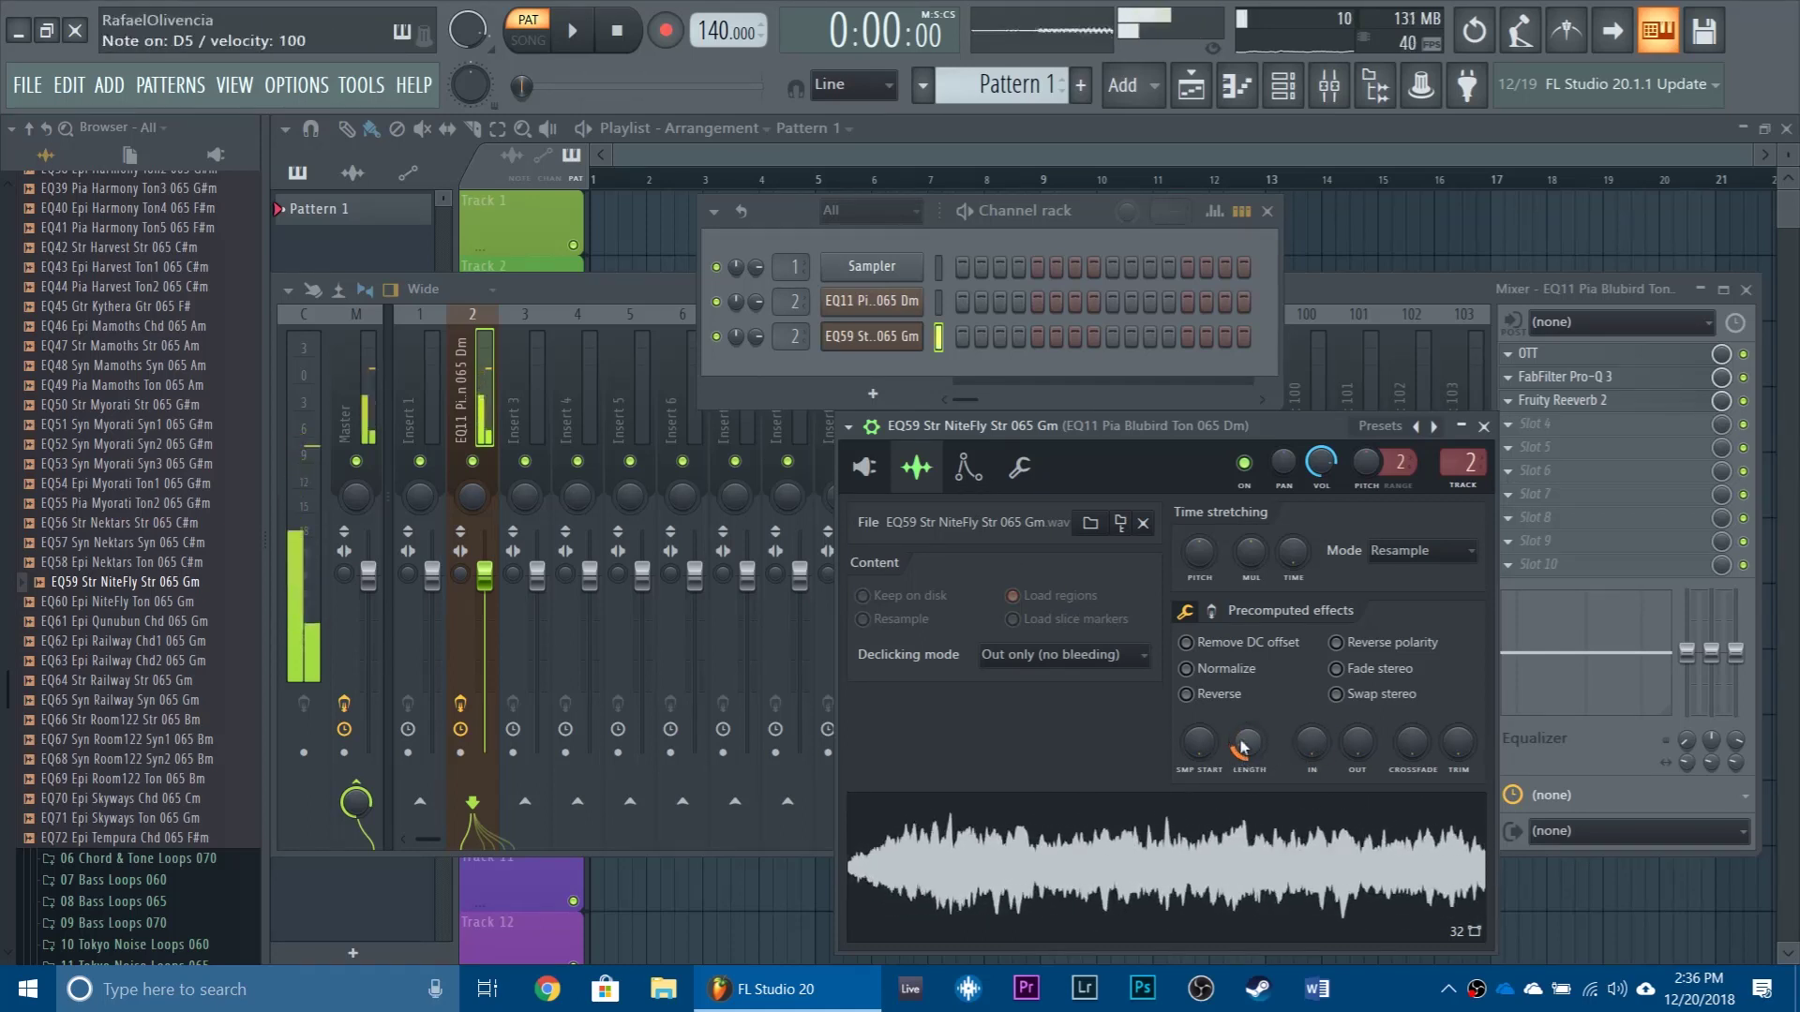
Step: Set the EQ59 channel's root note to G5 and play several notes to check its tuning
click(1016, 478)
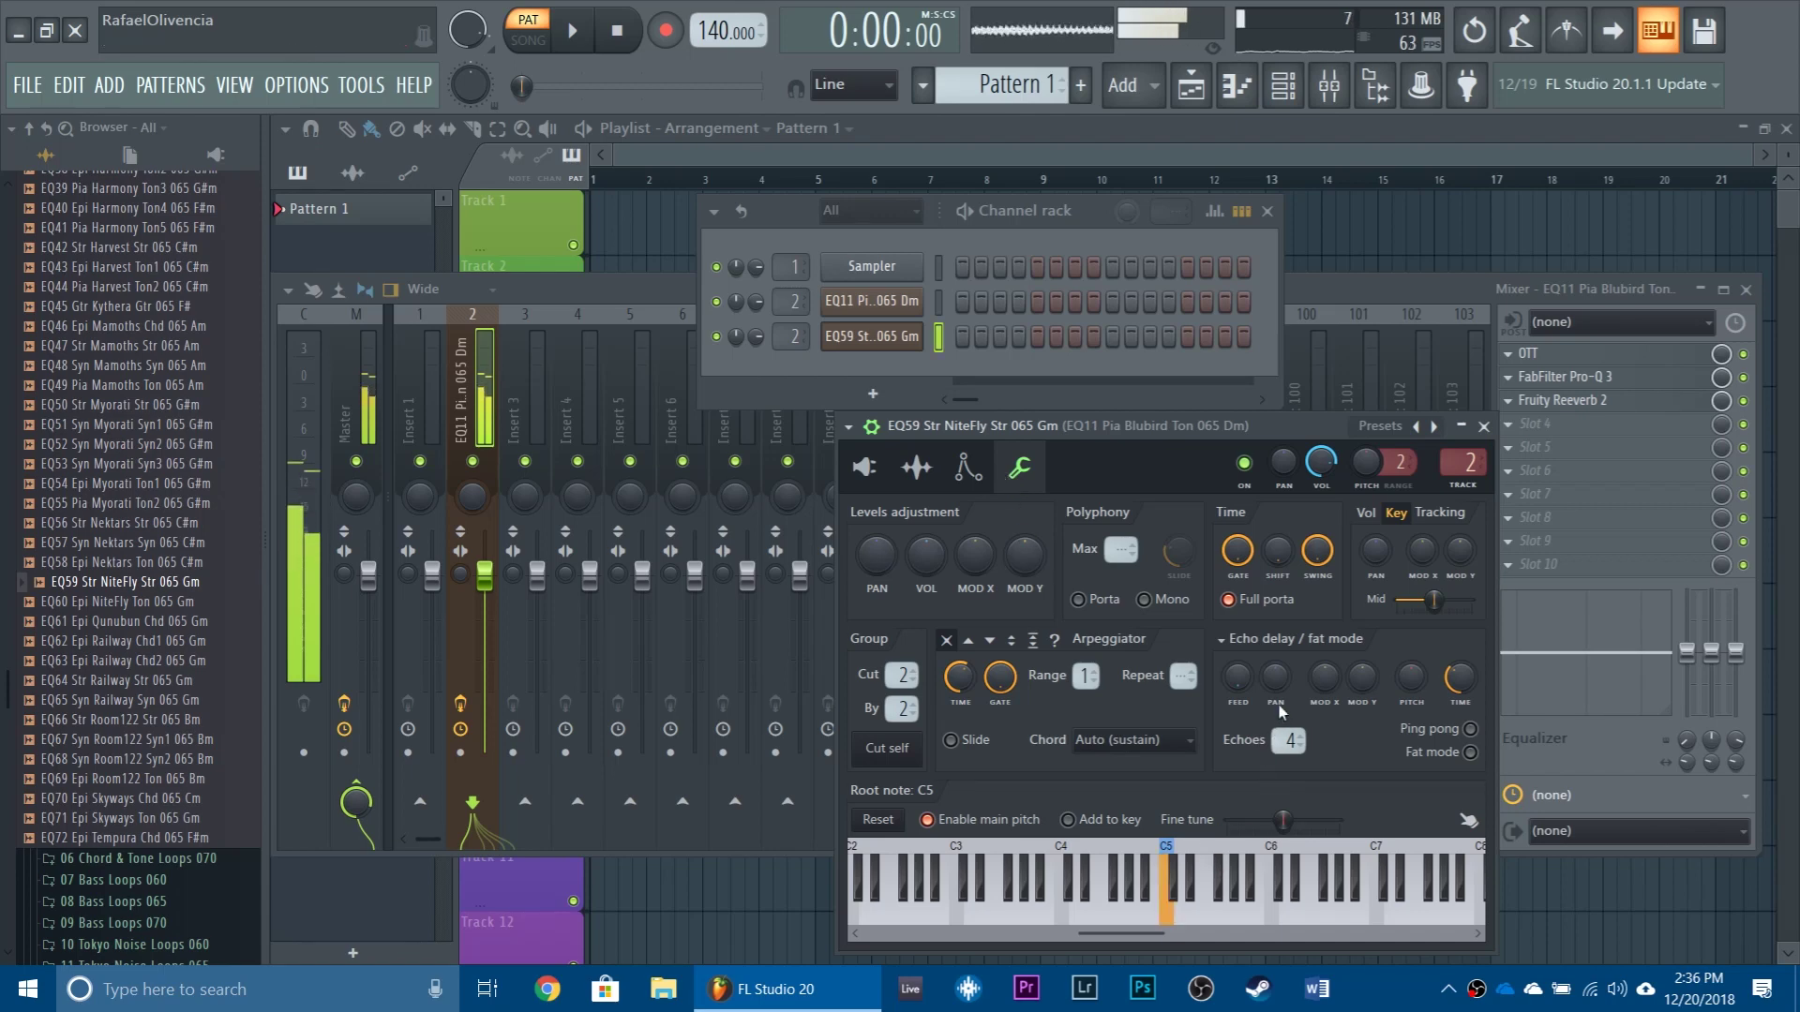
key(t)
click(1230, 856)
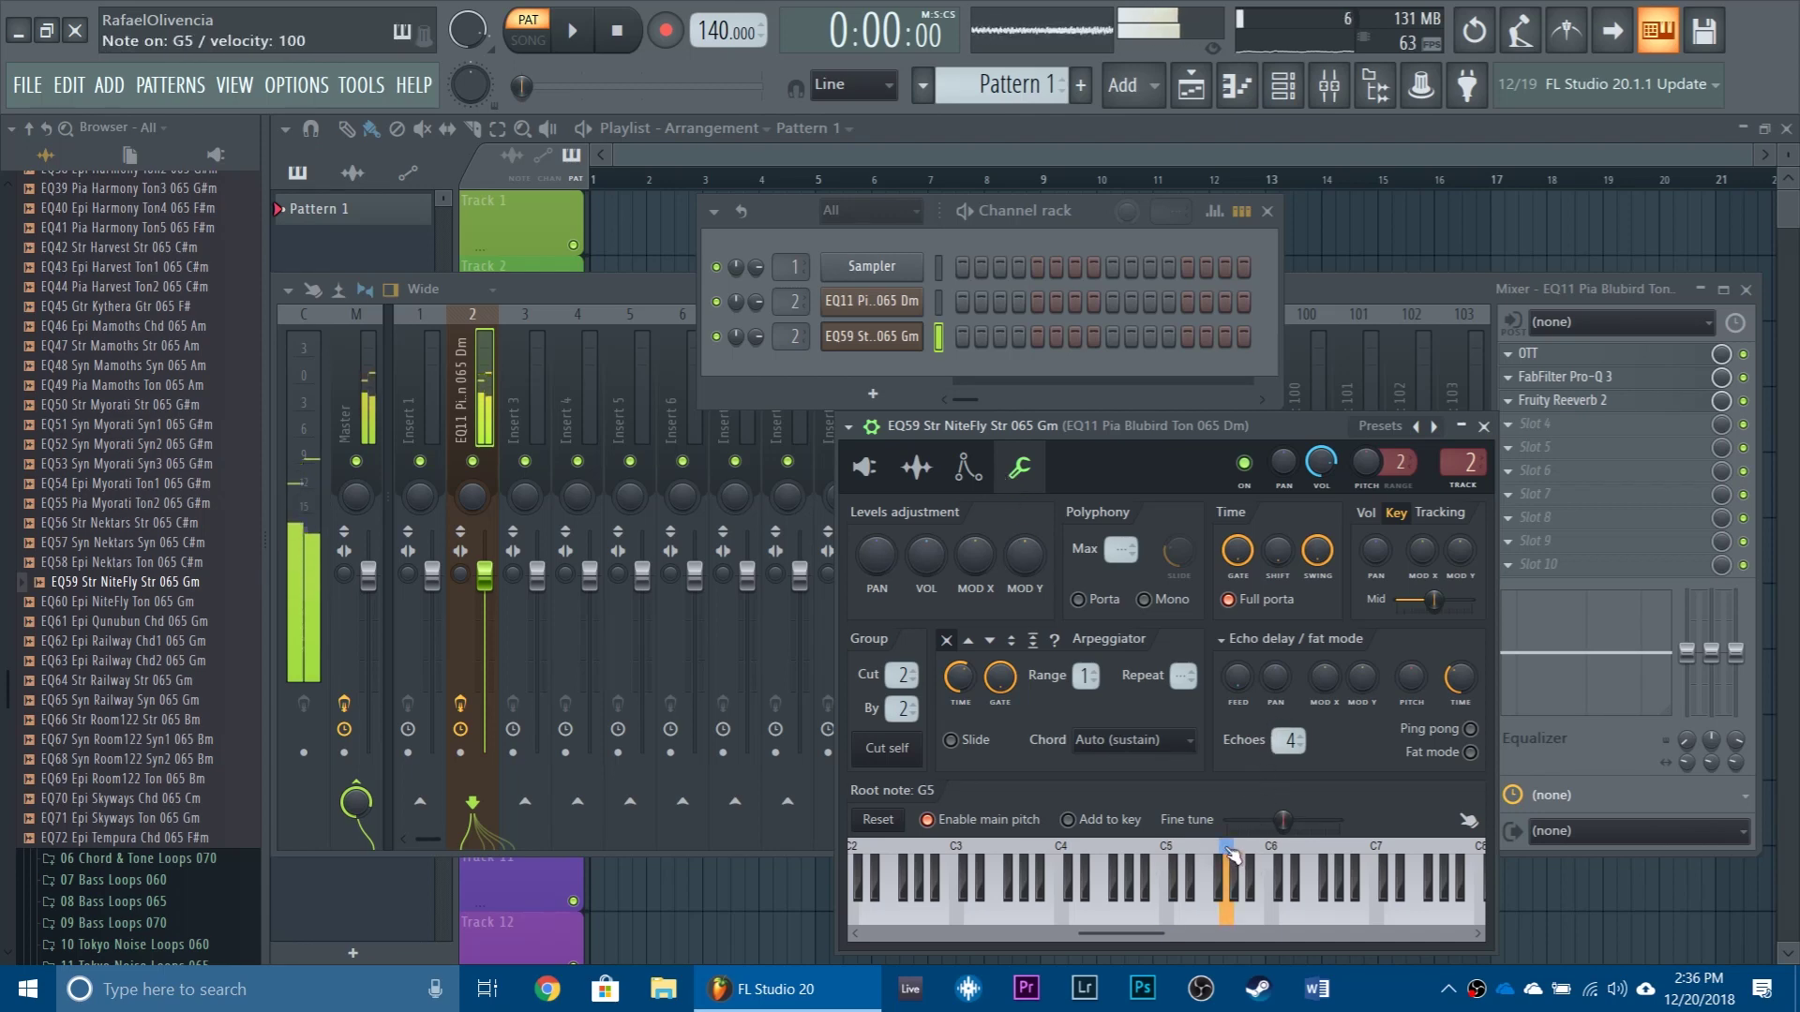
key(y)
key(w)
key(u)
key(t)
key(i)
key(q)
key(y)
Step: Lower the EQ59 channel's volume, collapse its detailed settings, and play notes
drag(1320, 463, 1320, 520)
key(i)
click(871, 428)
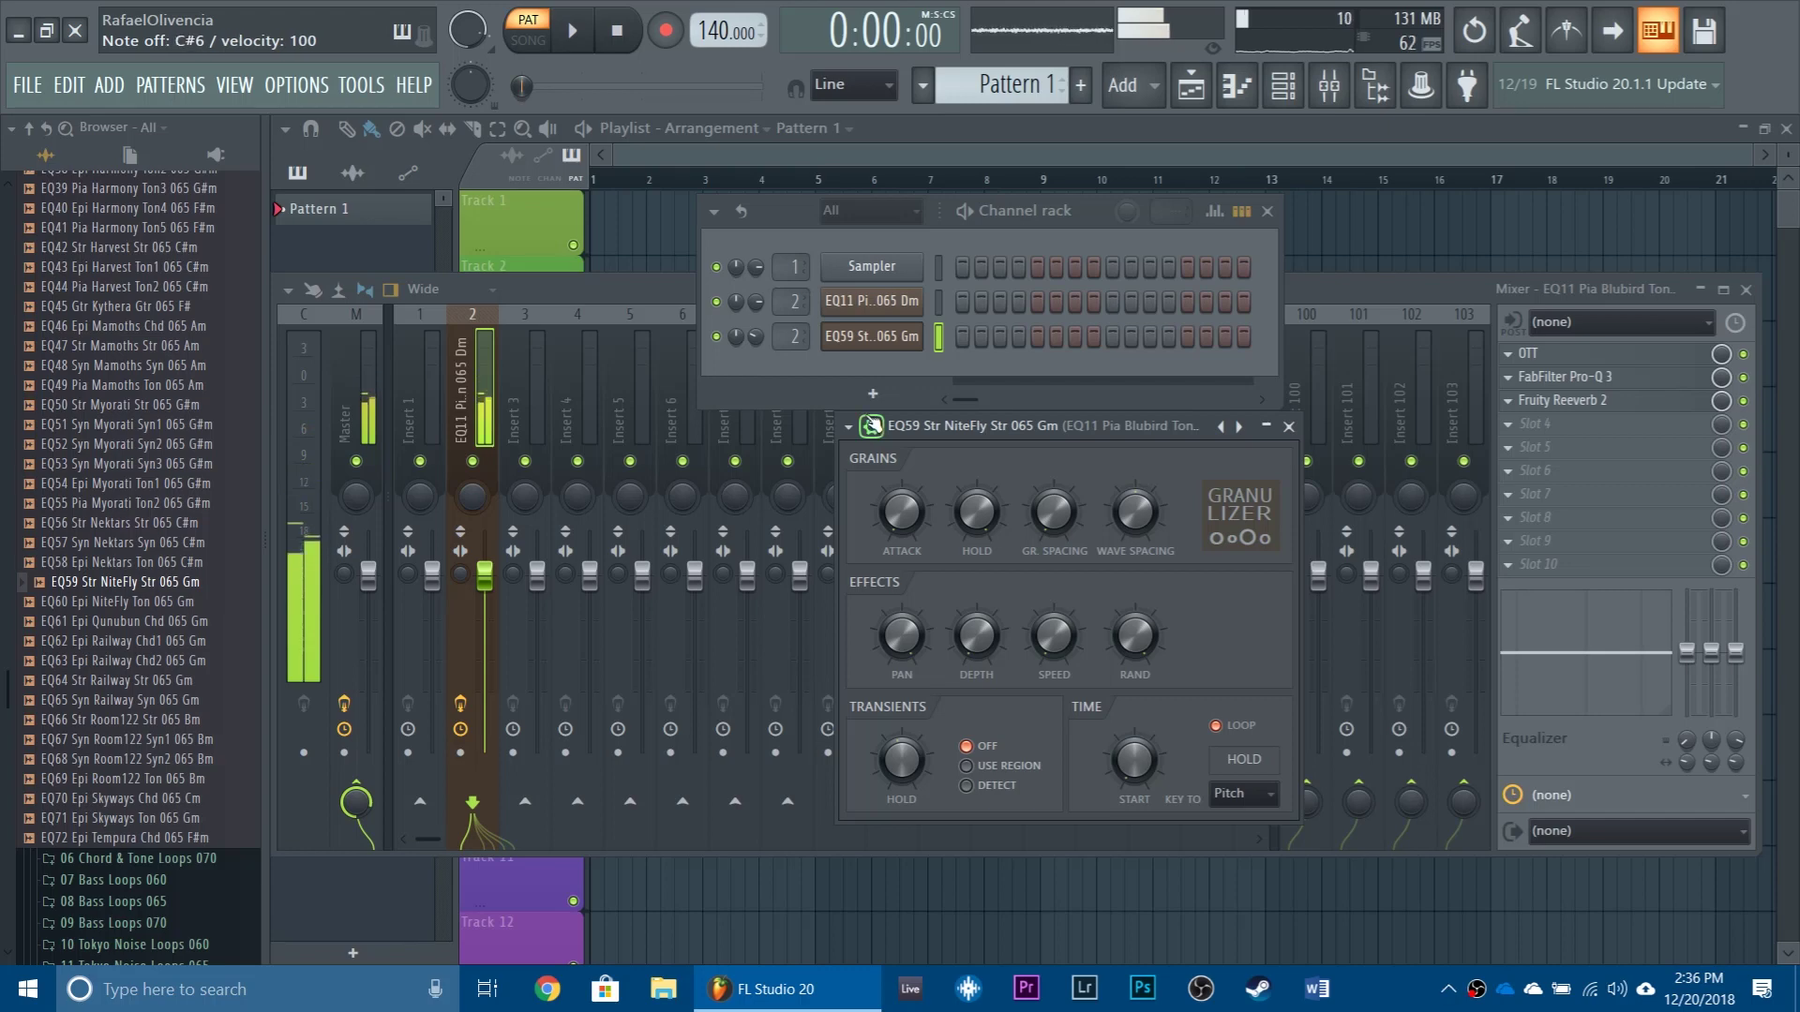
click(180, 584)
click(1059, 436)
key(i)
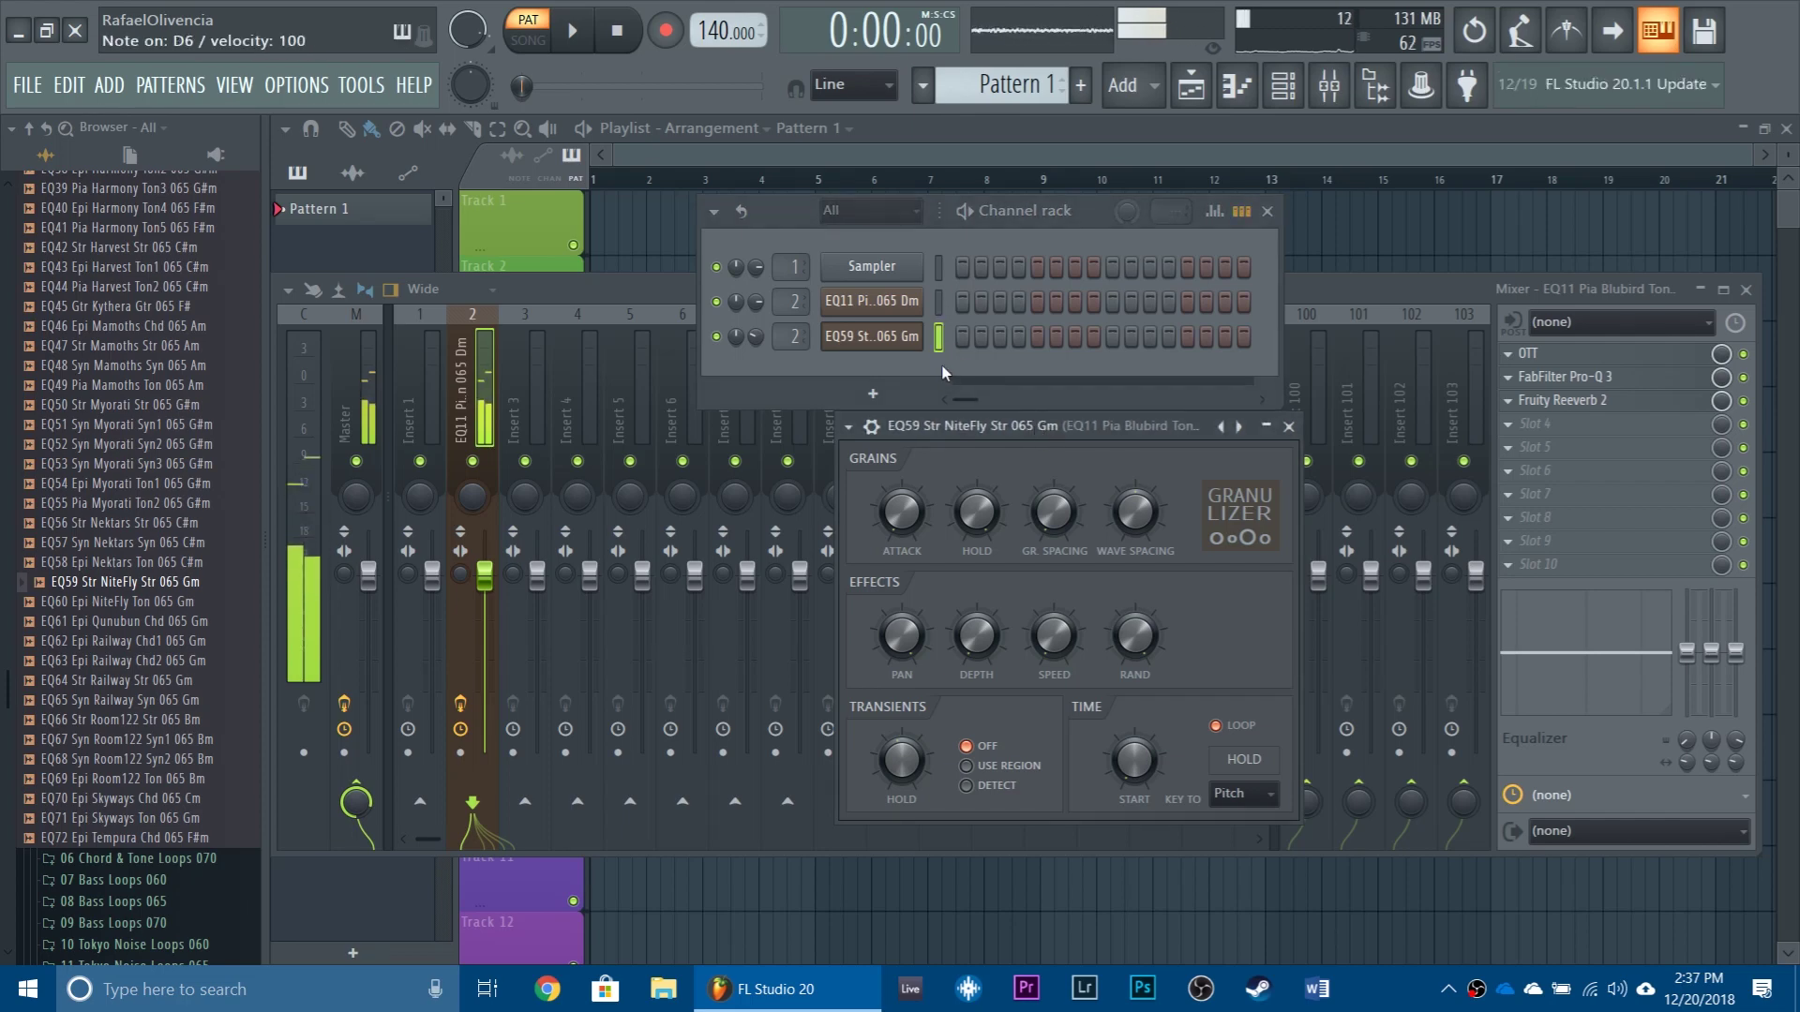
Step: Compare the EQ11 Pia Blubird and EQ59 channels by playing notes, and review EQ11's granulizer and sample settings
click(916, 309)
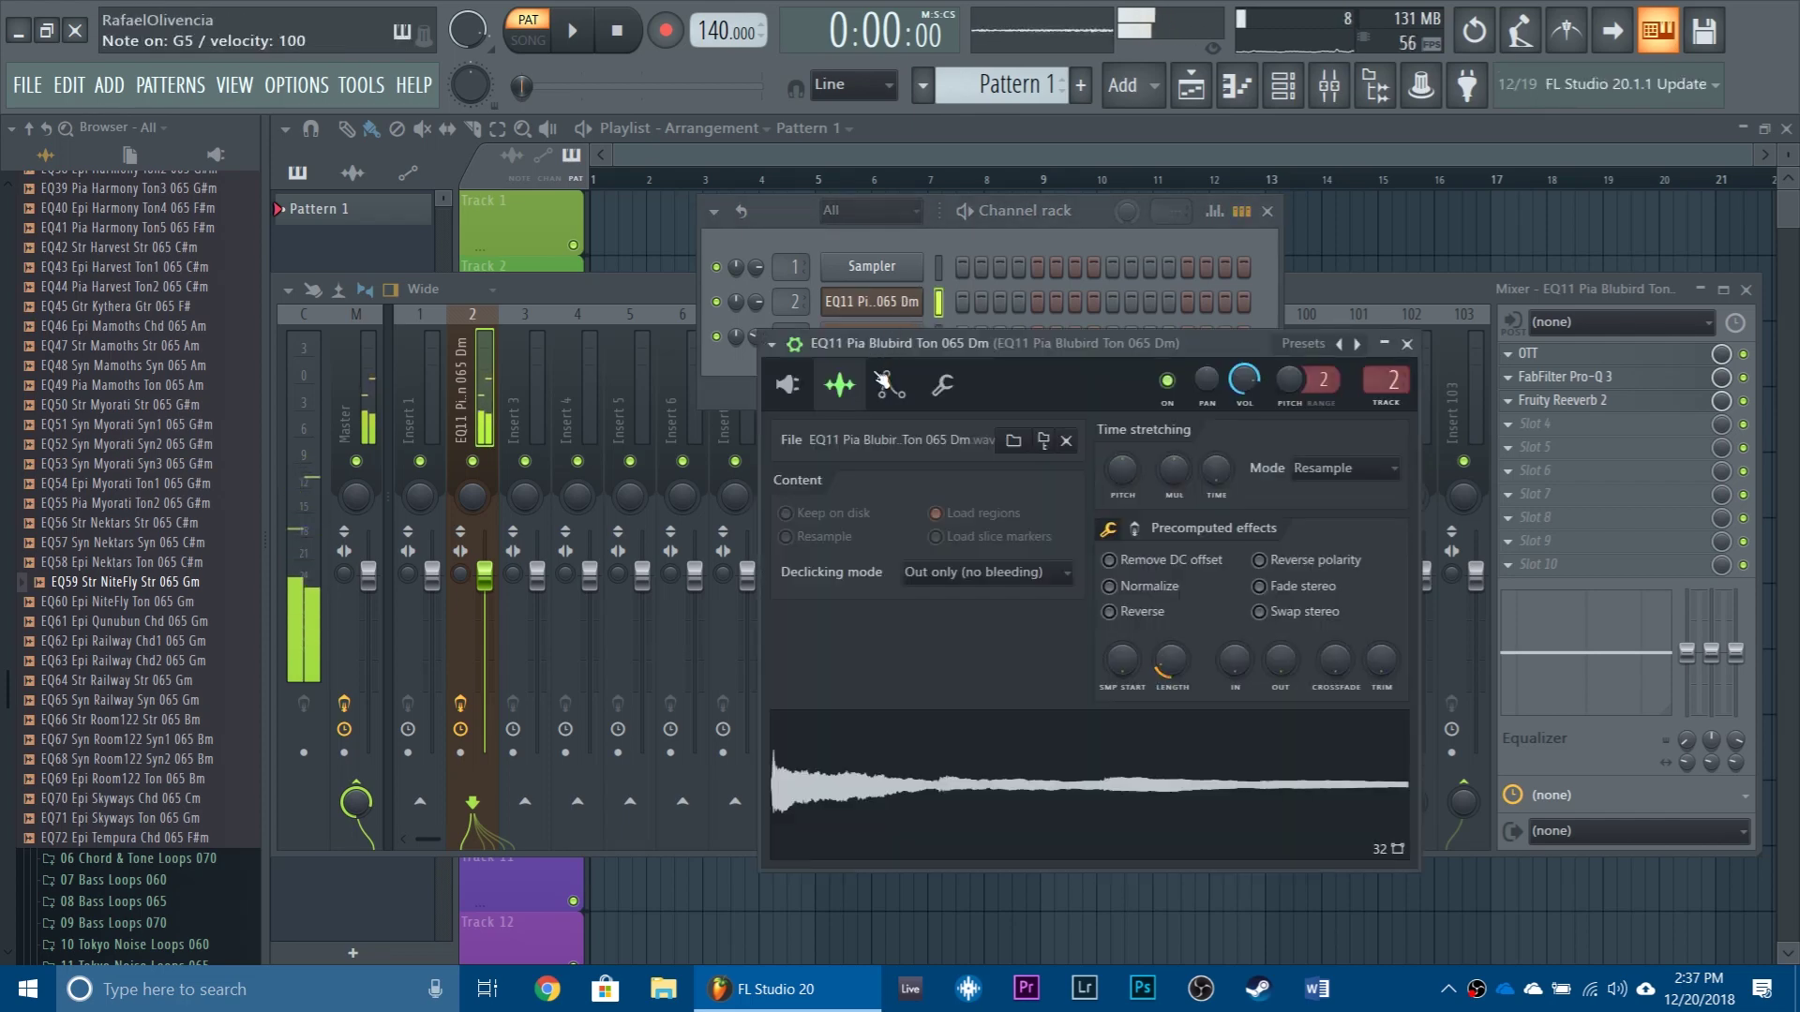
click(898, 392)
click(787, 384)
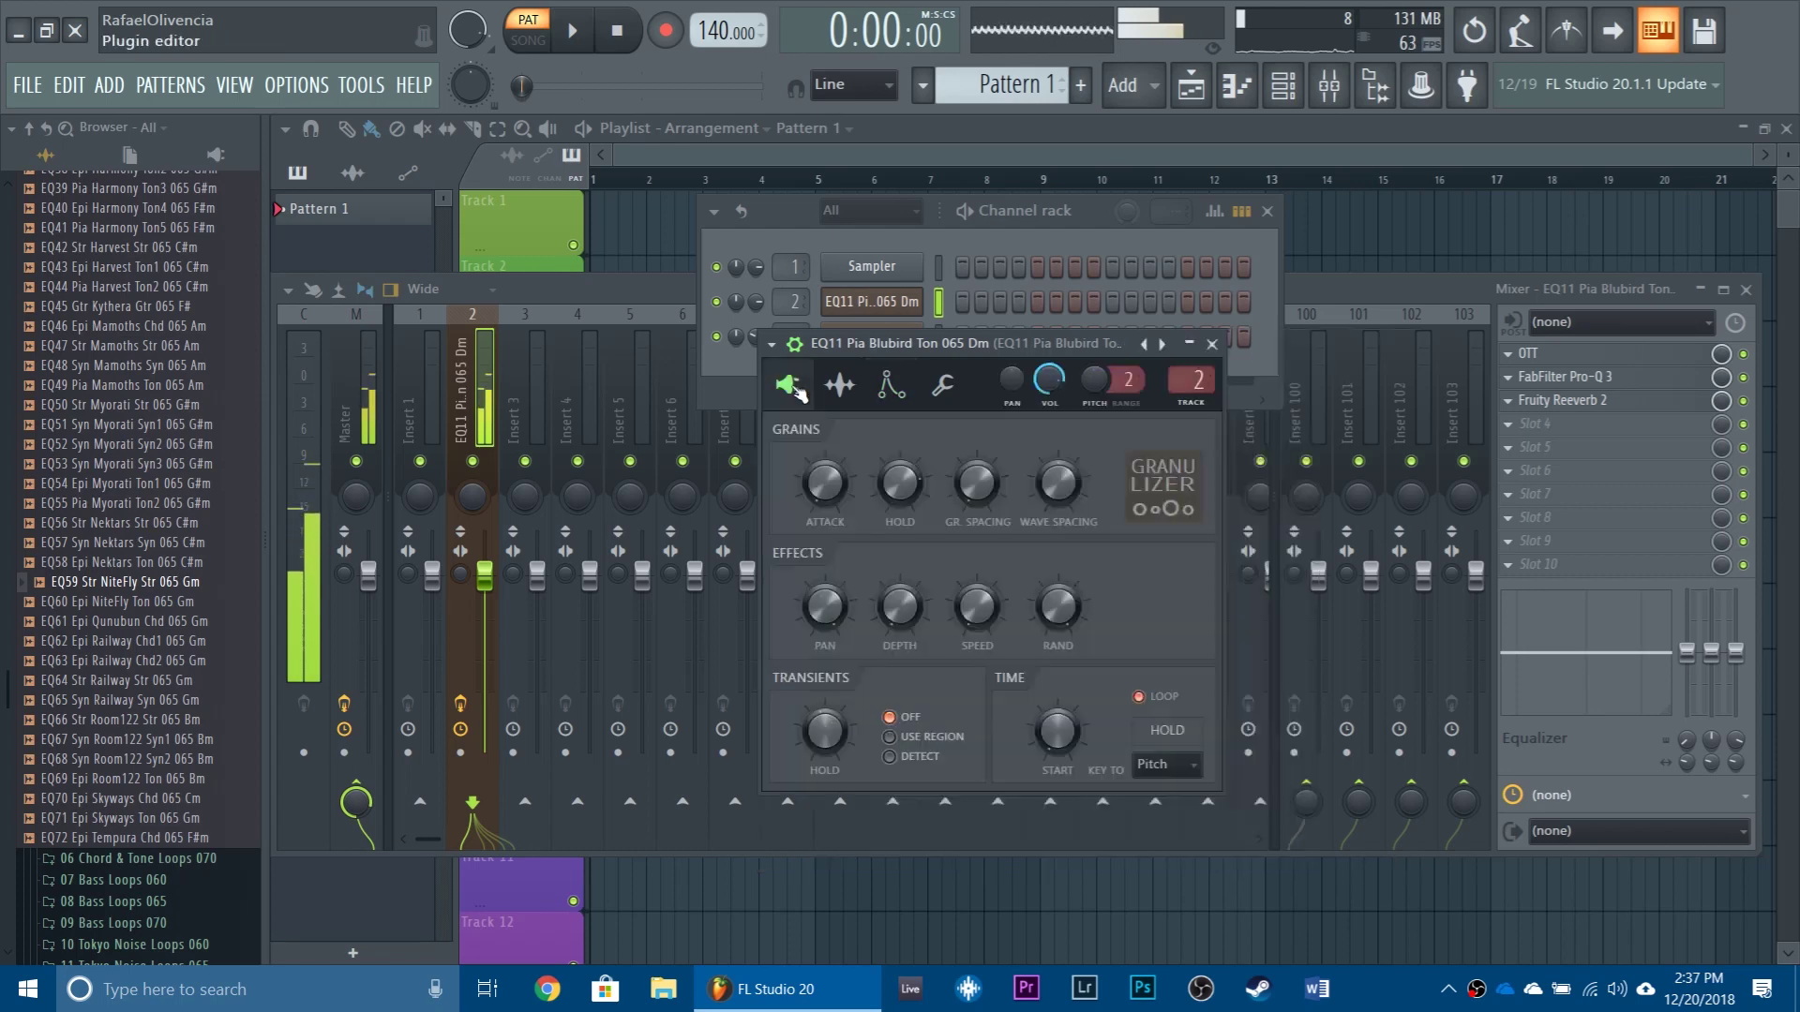
click(794, 344)
drag(928, 349, 1067, 570)
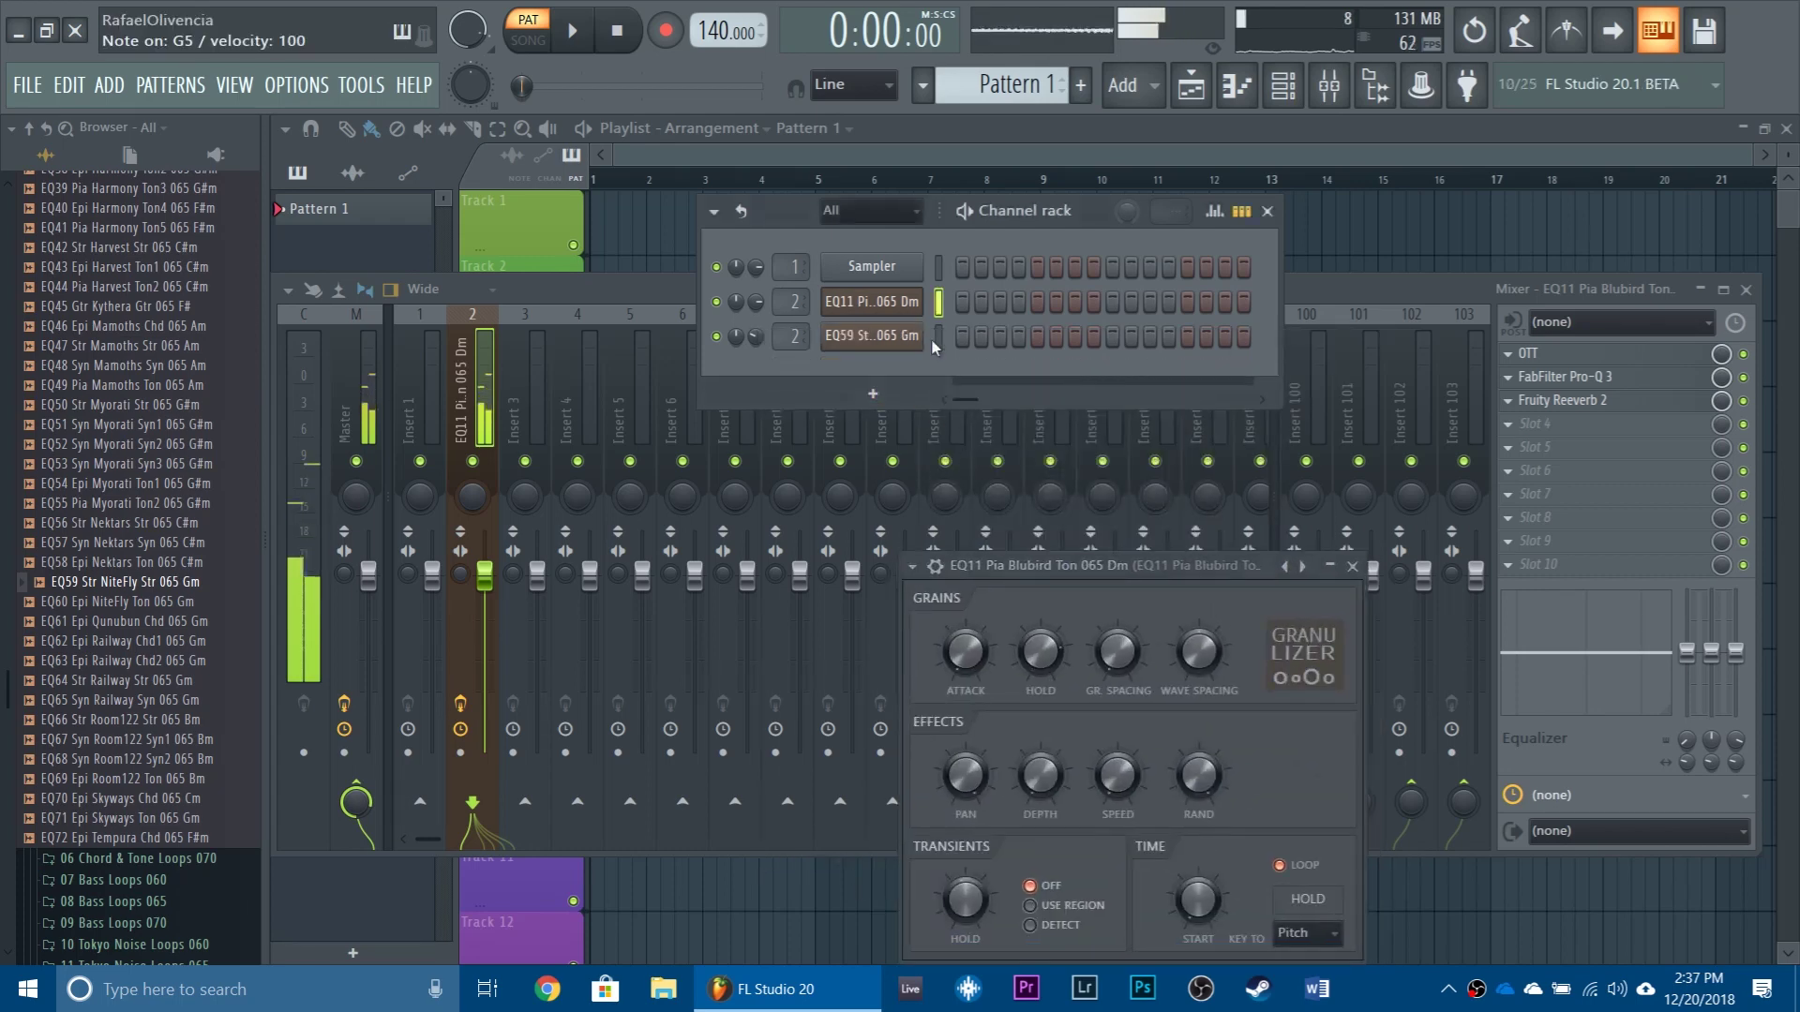
click(938, 343)
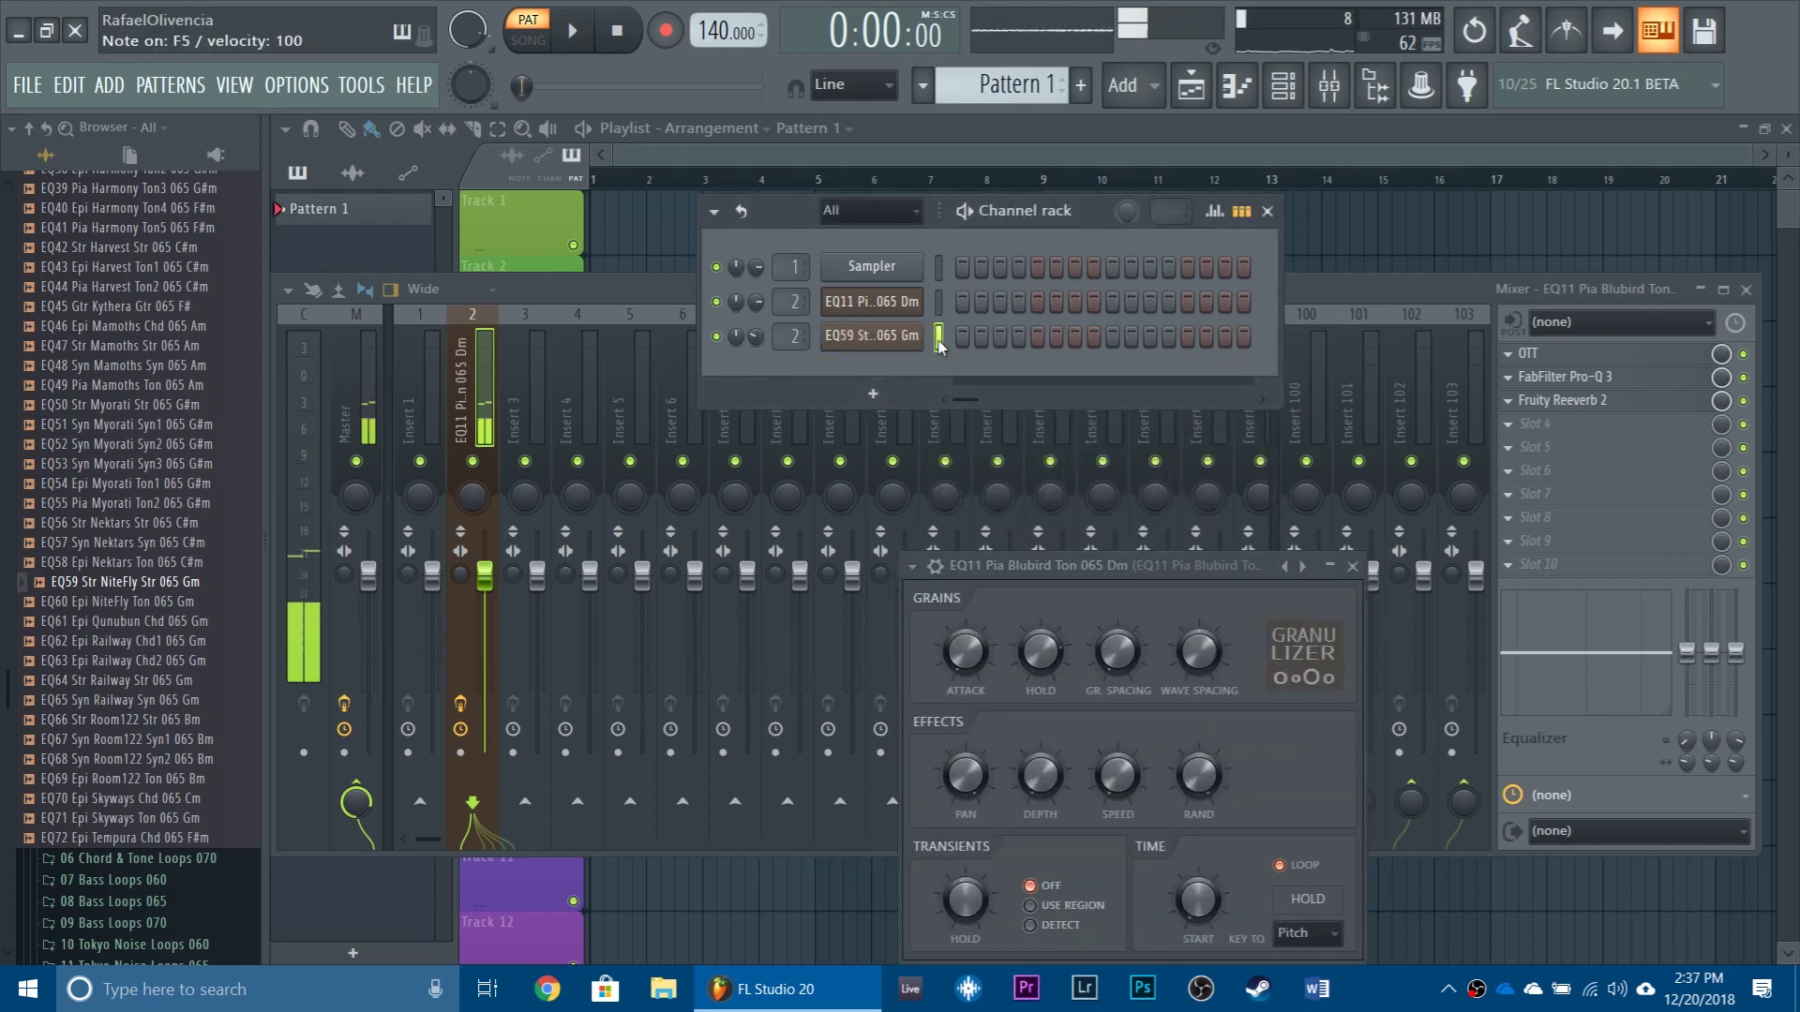
click(935, 567)
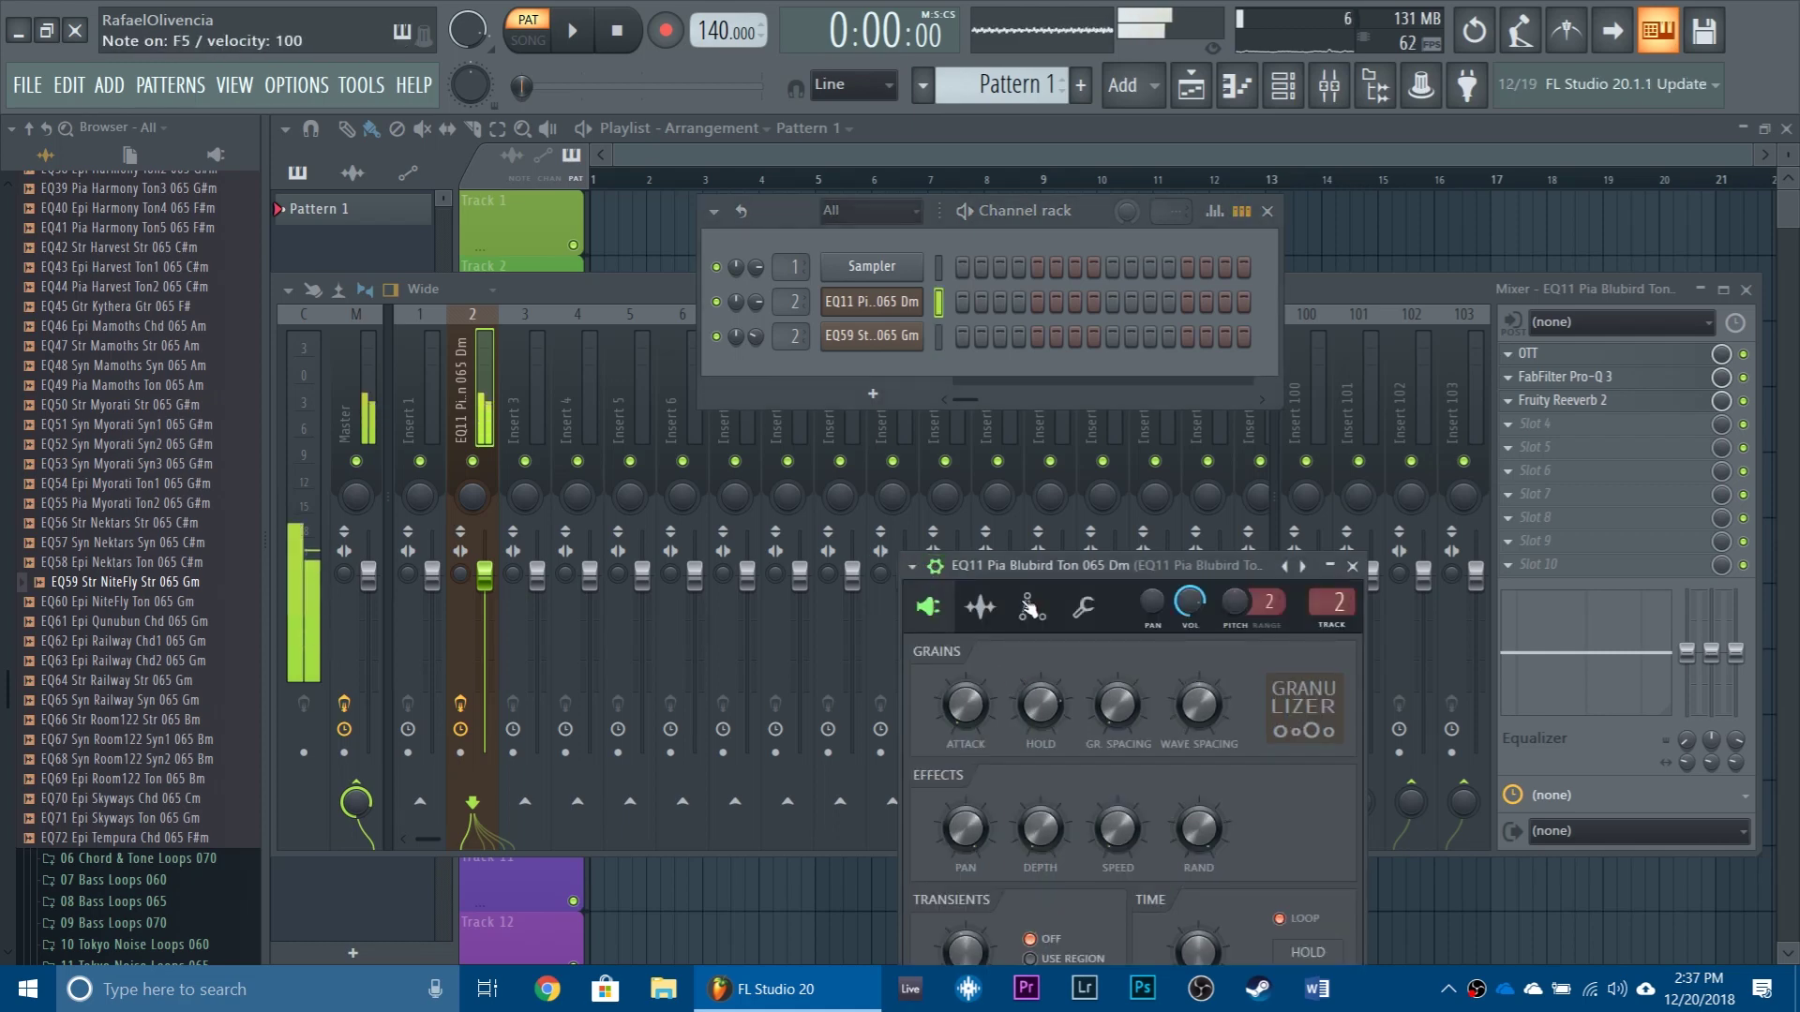
click(980, 608)
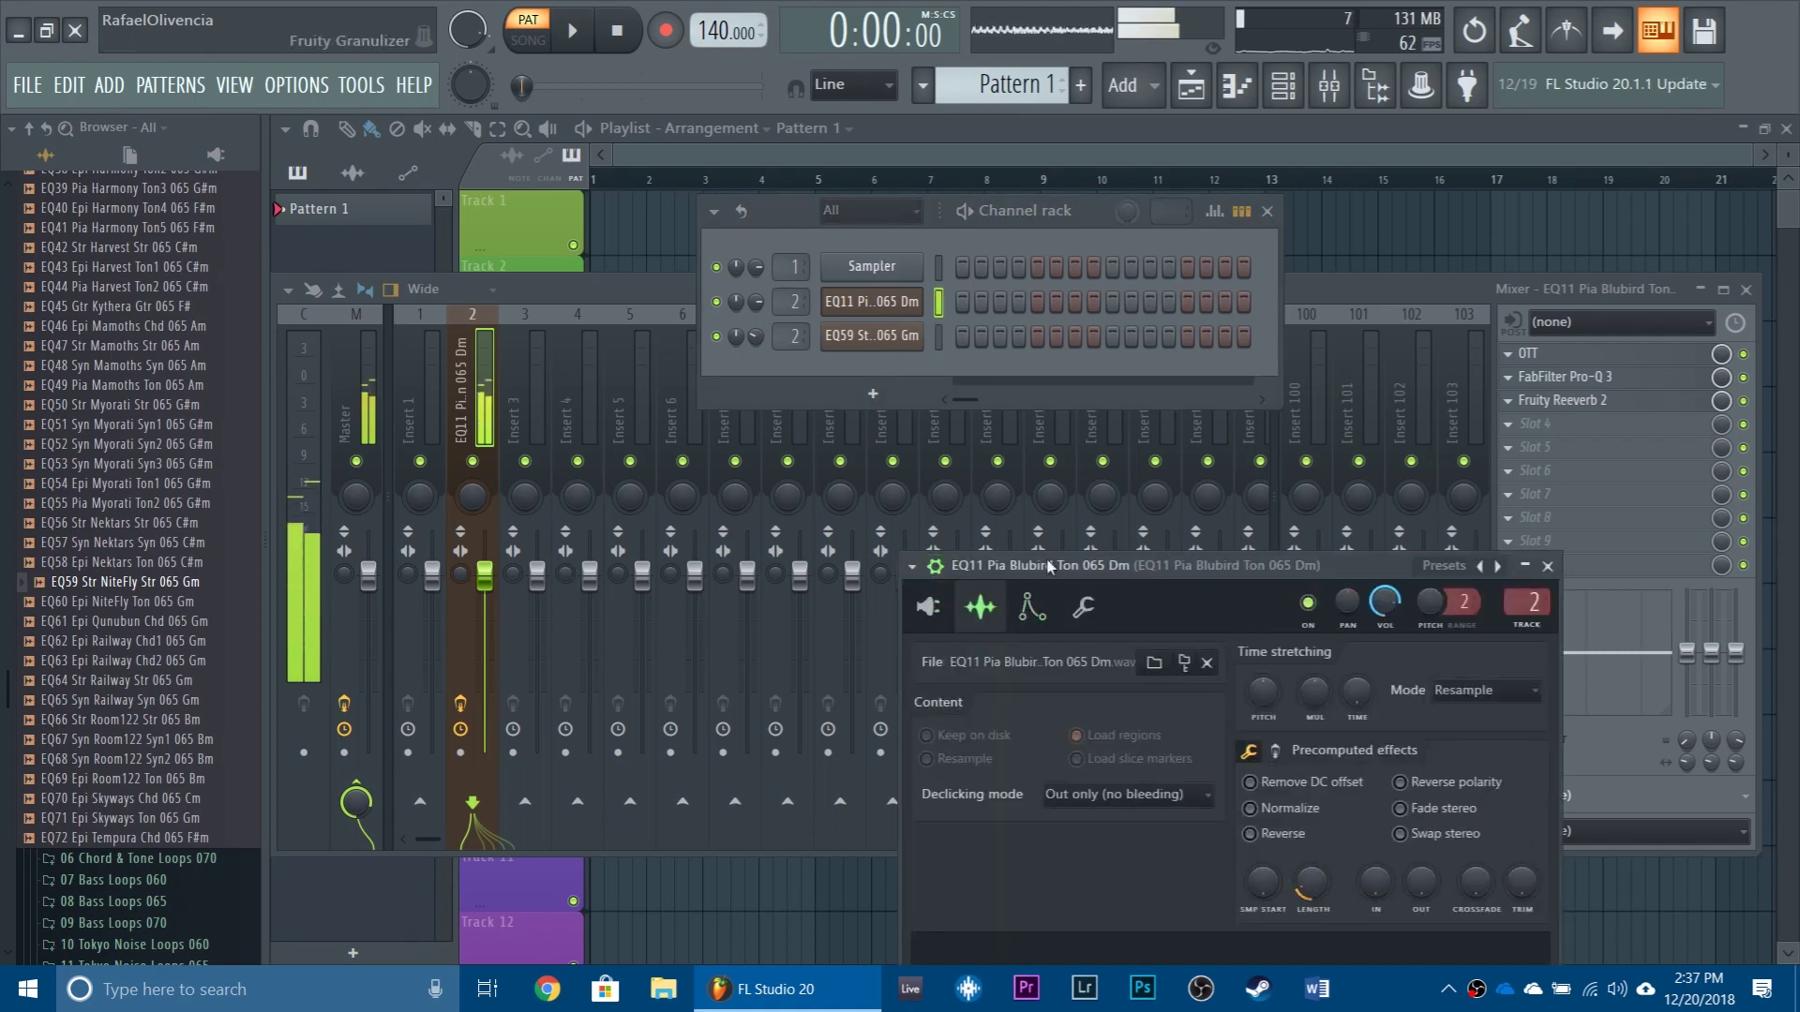
click(886, 298)
drag(833, 171, 1103, 323)
drag(942, 315, 1059, 402)
Step: Set the EQ59 channel's root note to A5 and play test notes
click(885, 335)
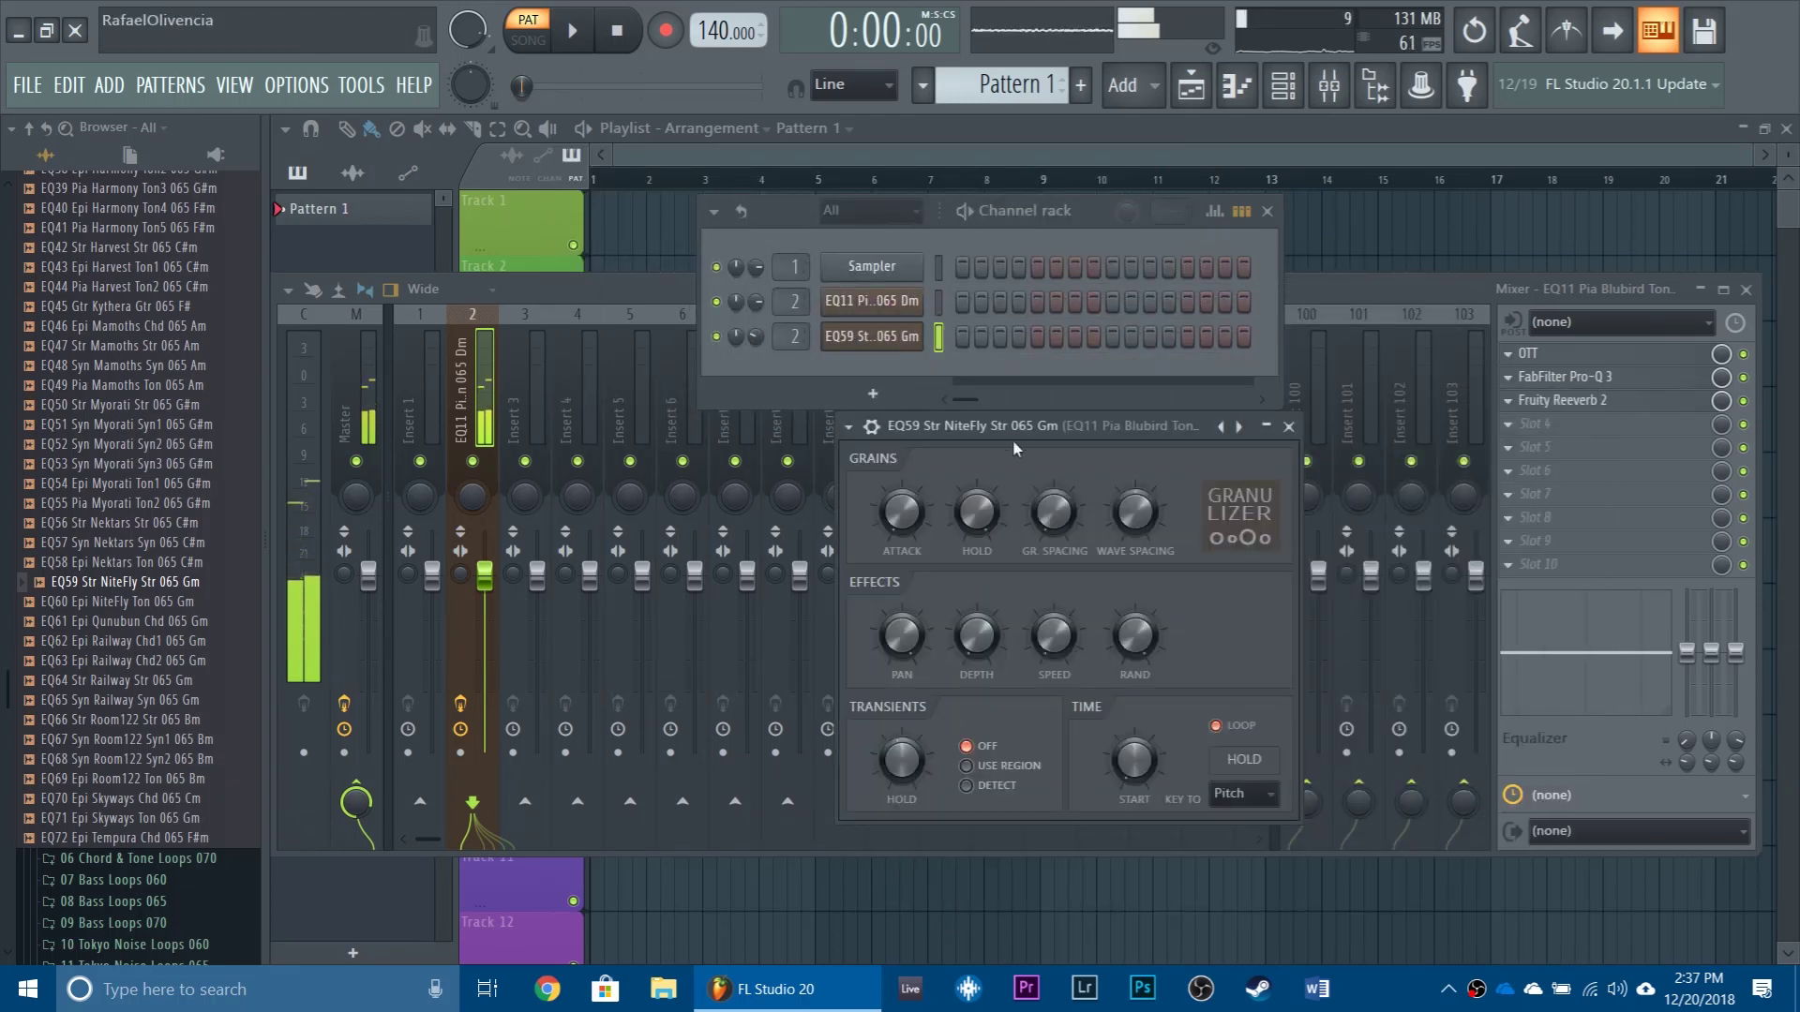
click(960, 466)
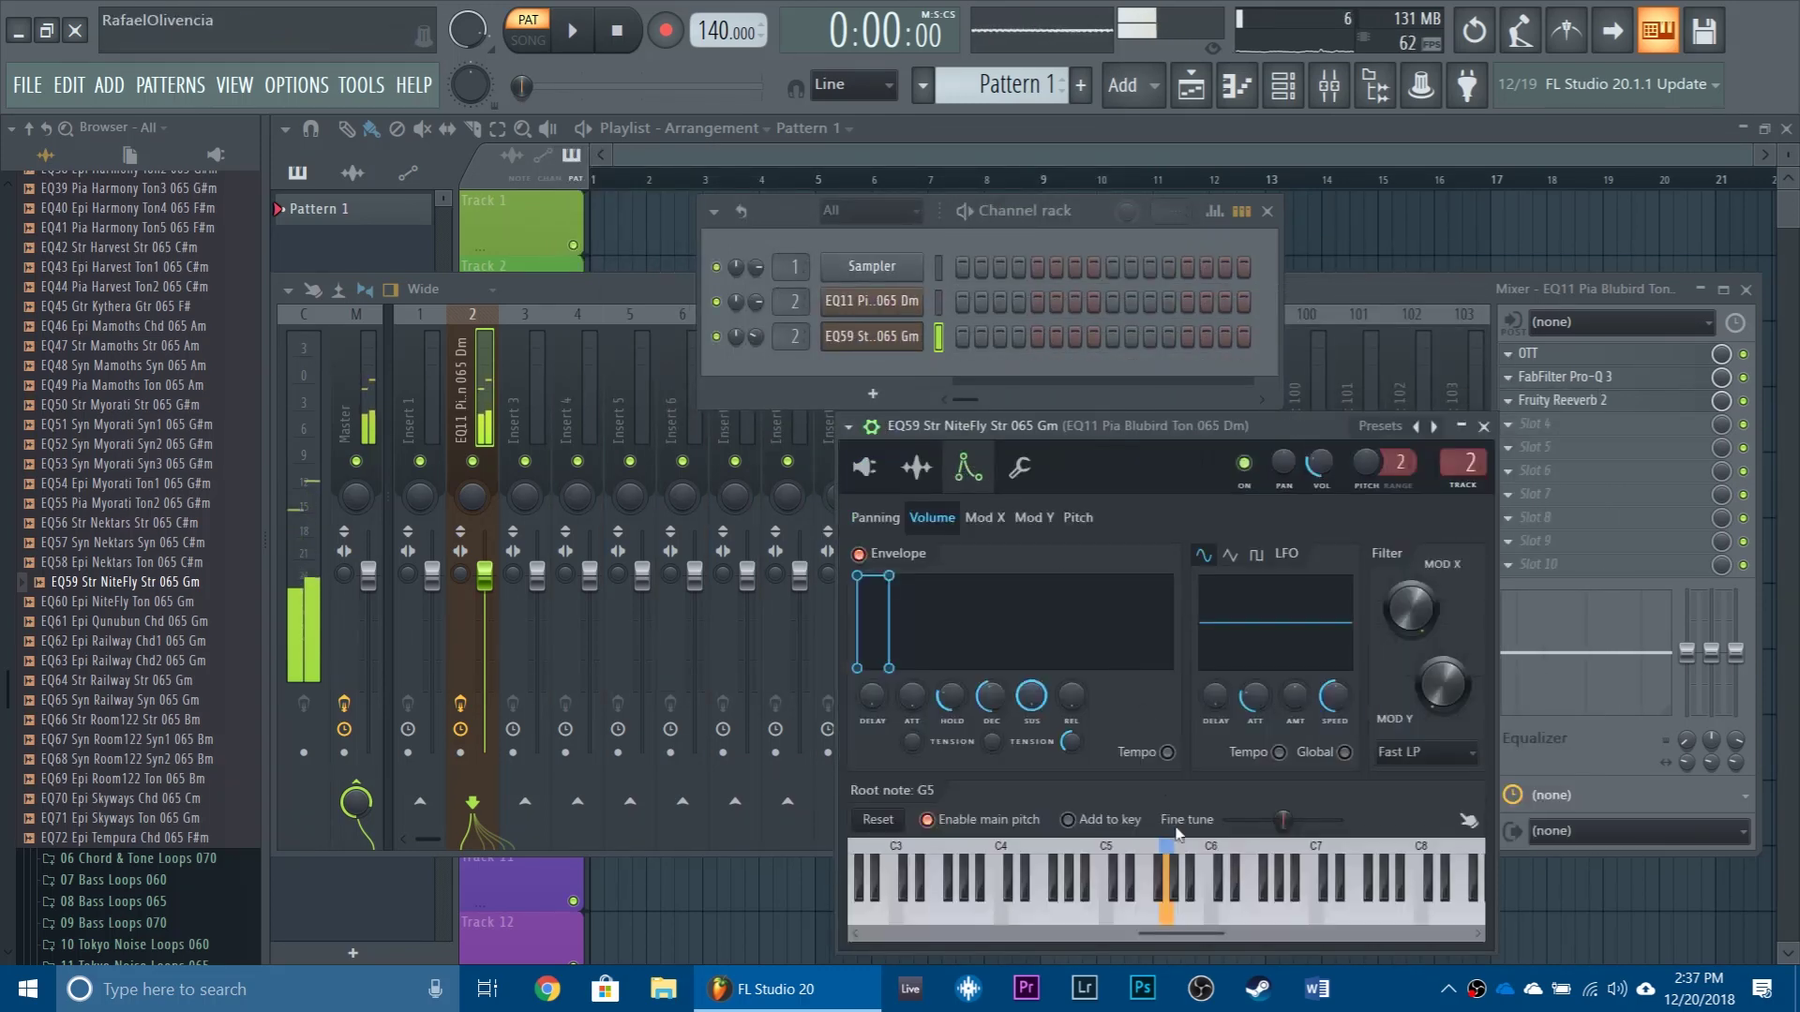
right_click(1154, 850)
click(1176, 853)
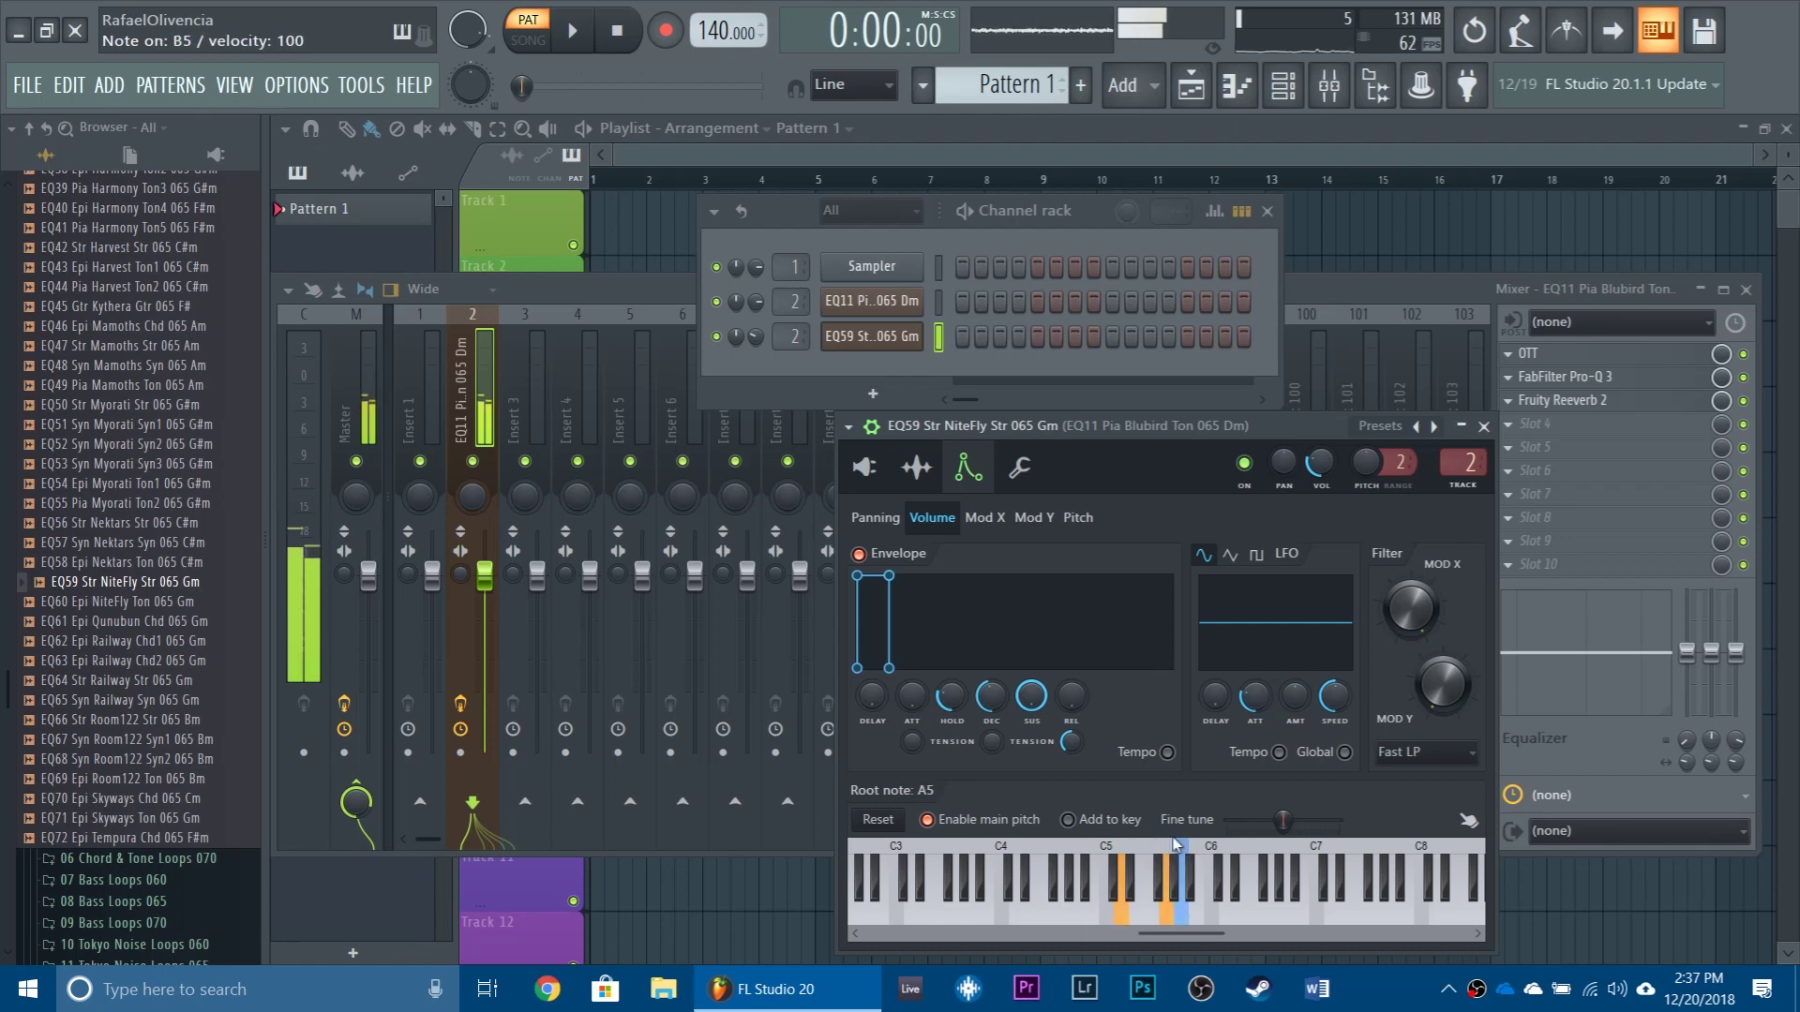
key(y)
key(r)
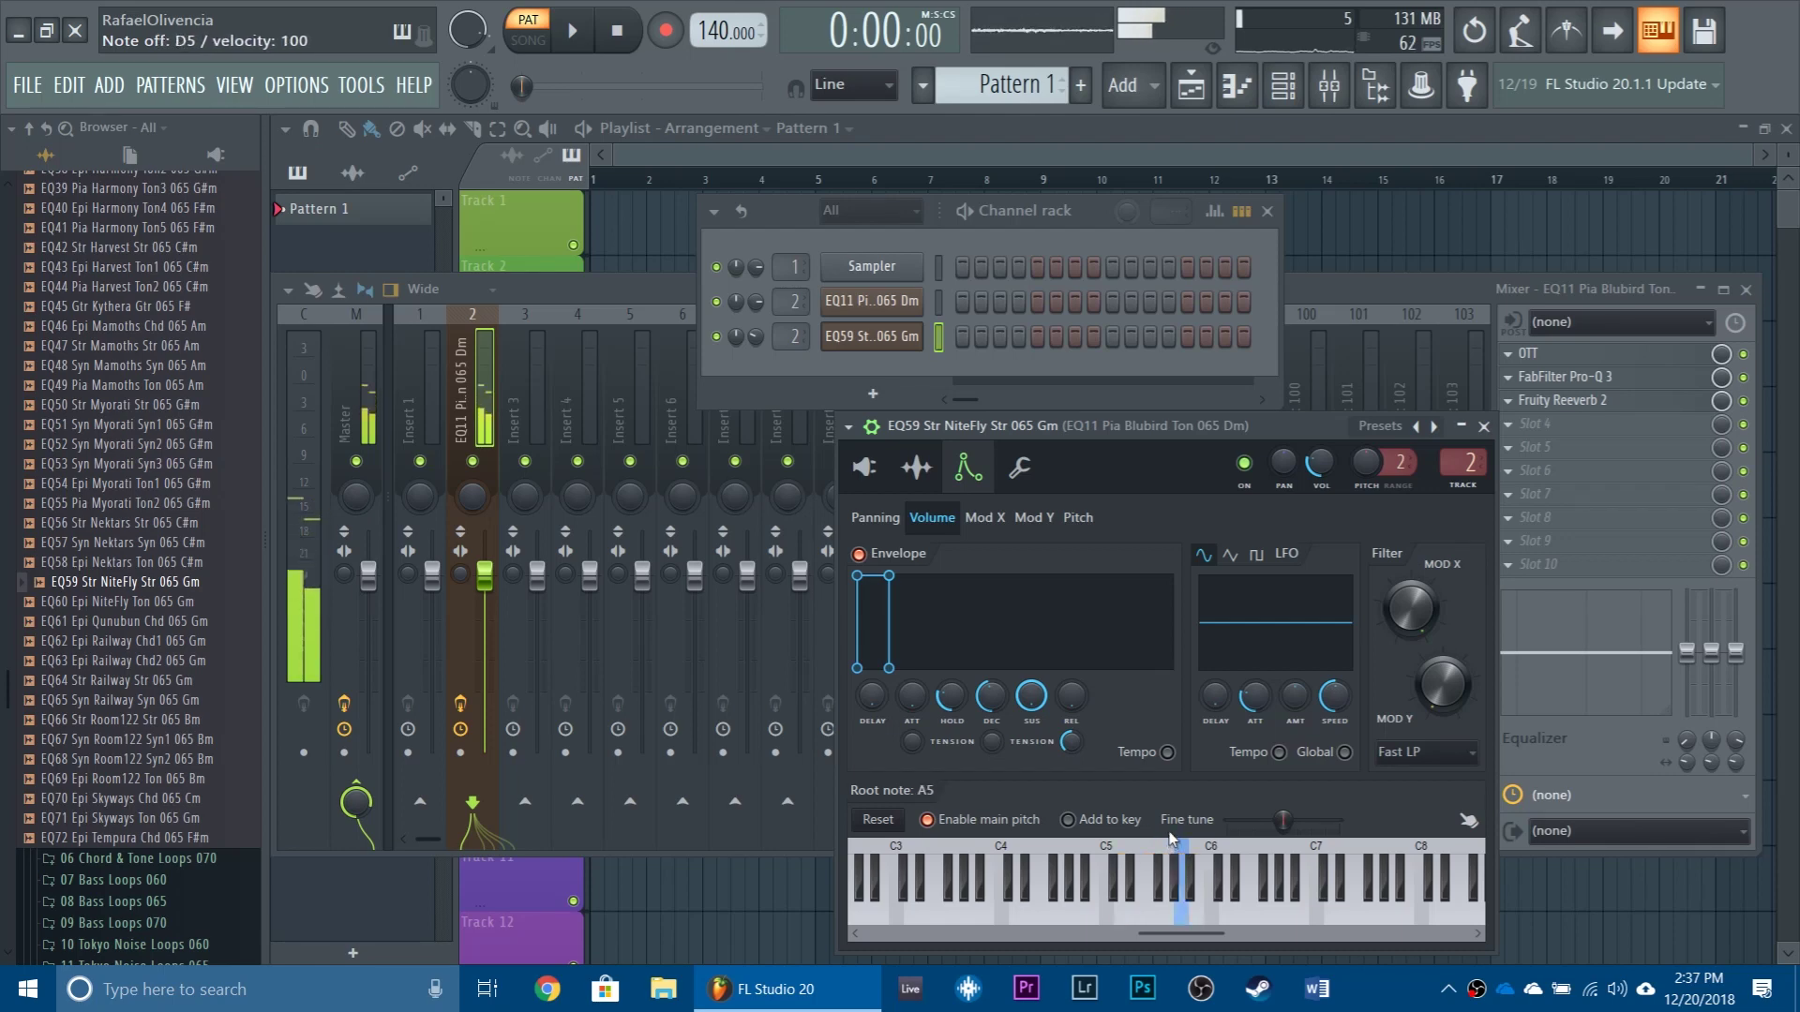
Step: Play a run of low and high notes on the retuned EQ59 channel, then close its window
key(w)
key(t)
key(u)
key(w)
key(5)
key(y)
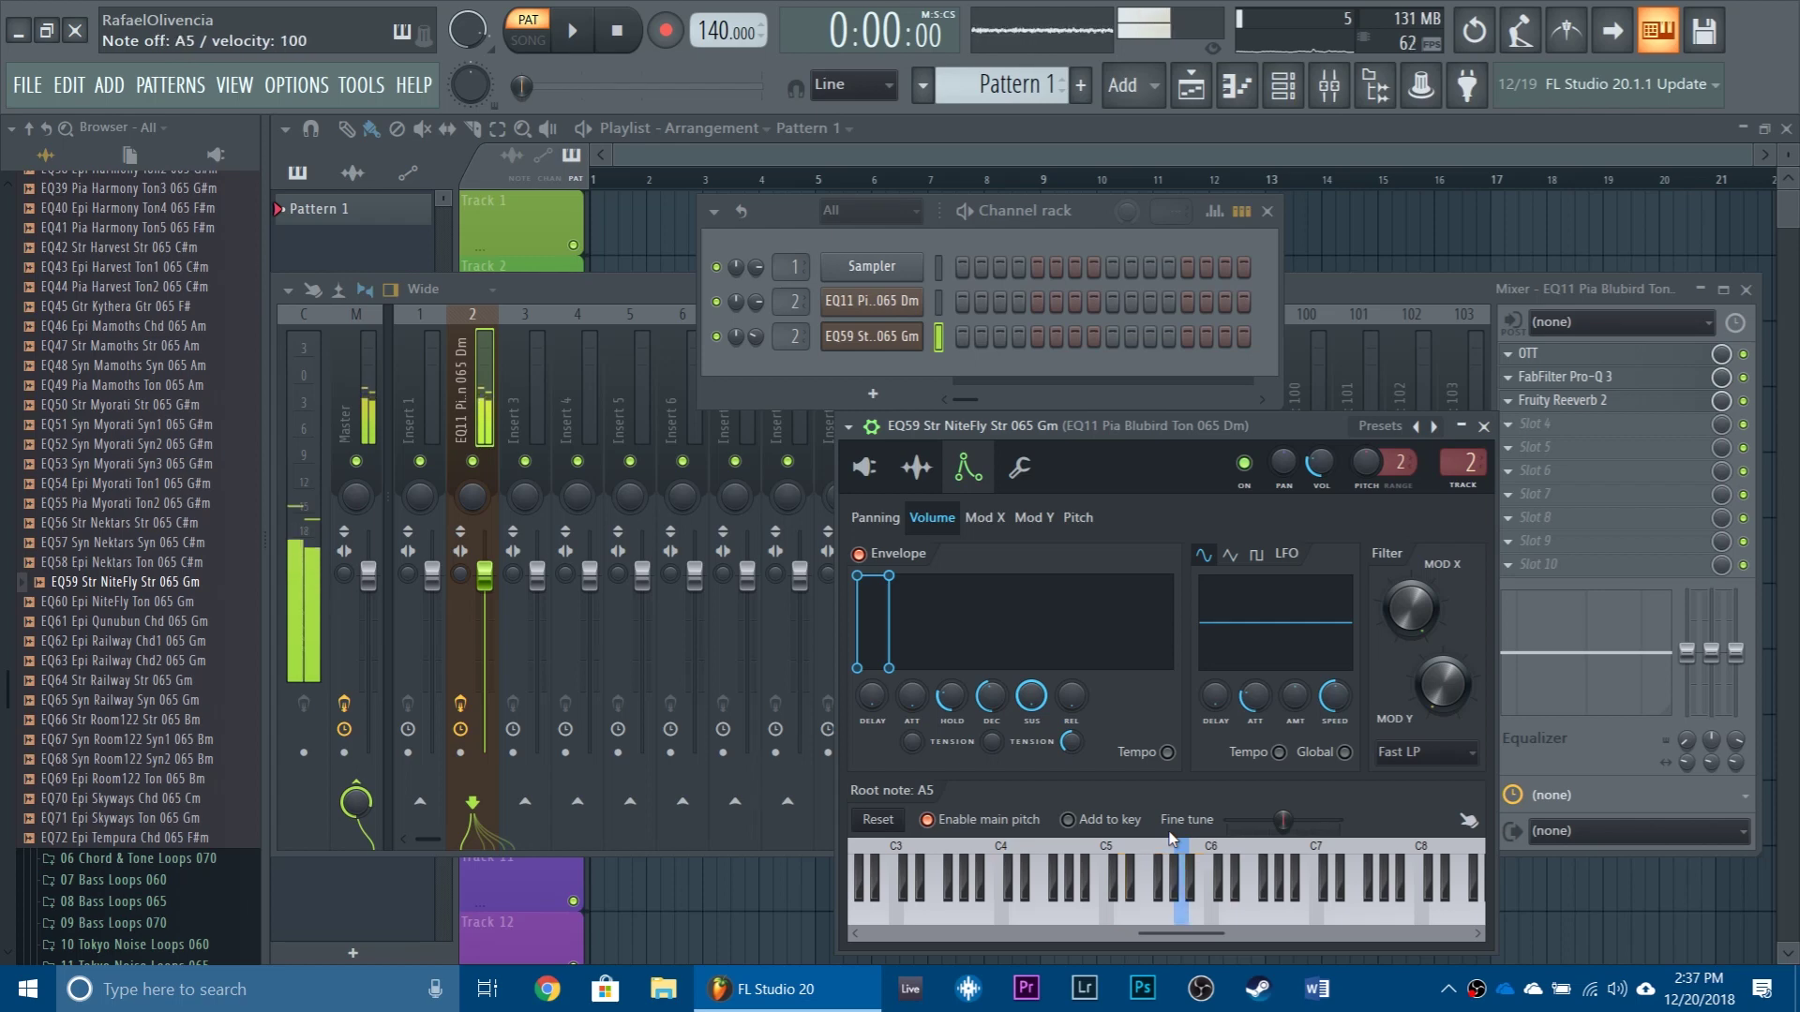
key(q)
key(e)
key(y)
key(i)
key(p)
key(bracketleft)
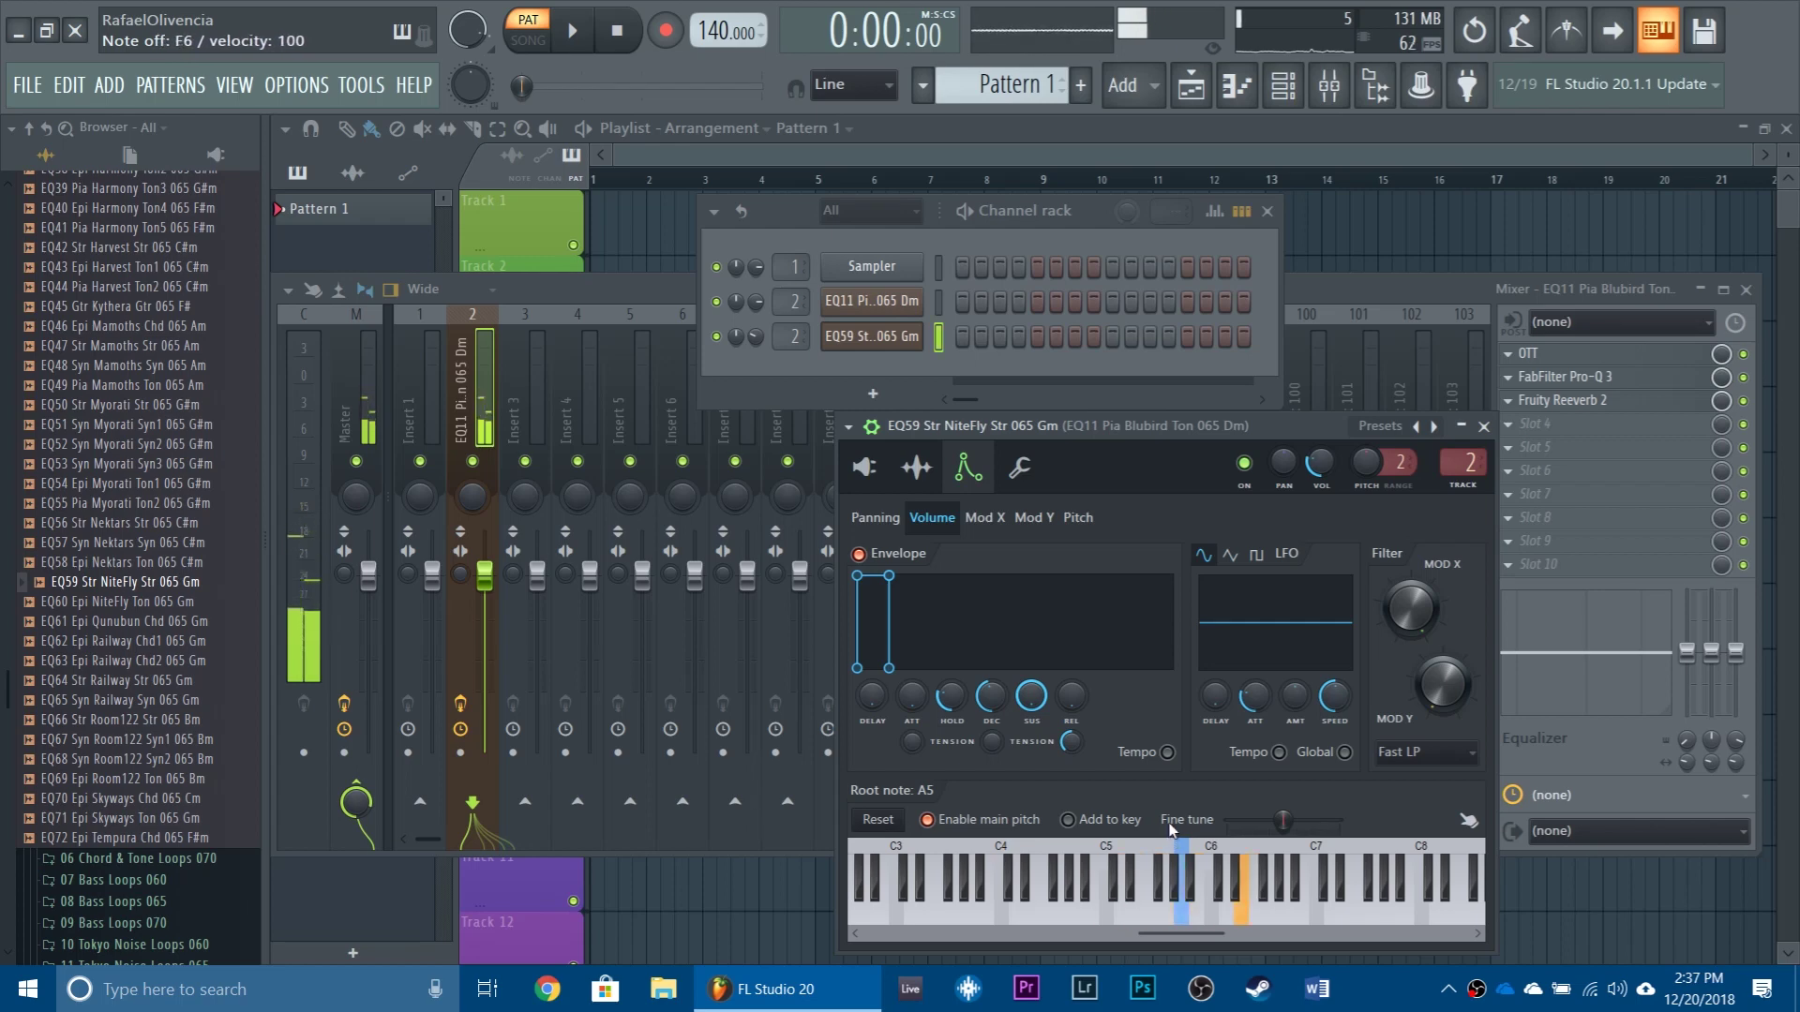
click(1483, 426)
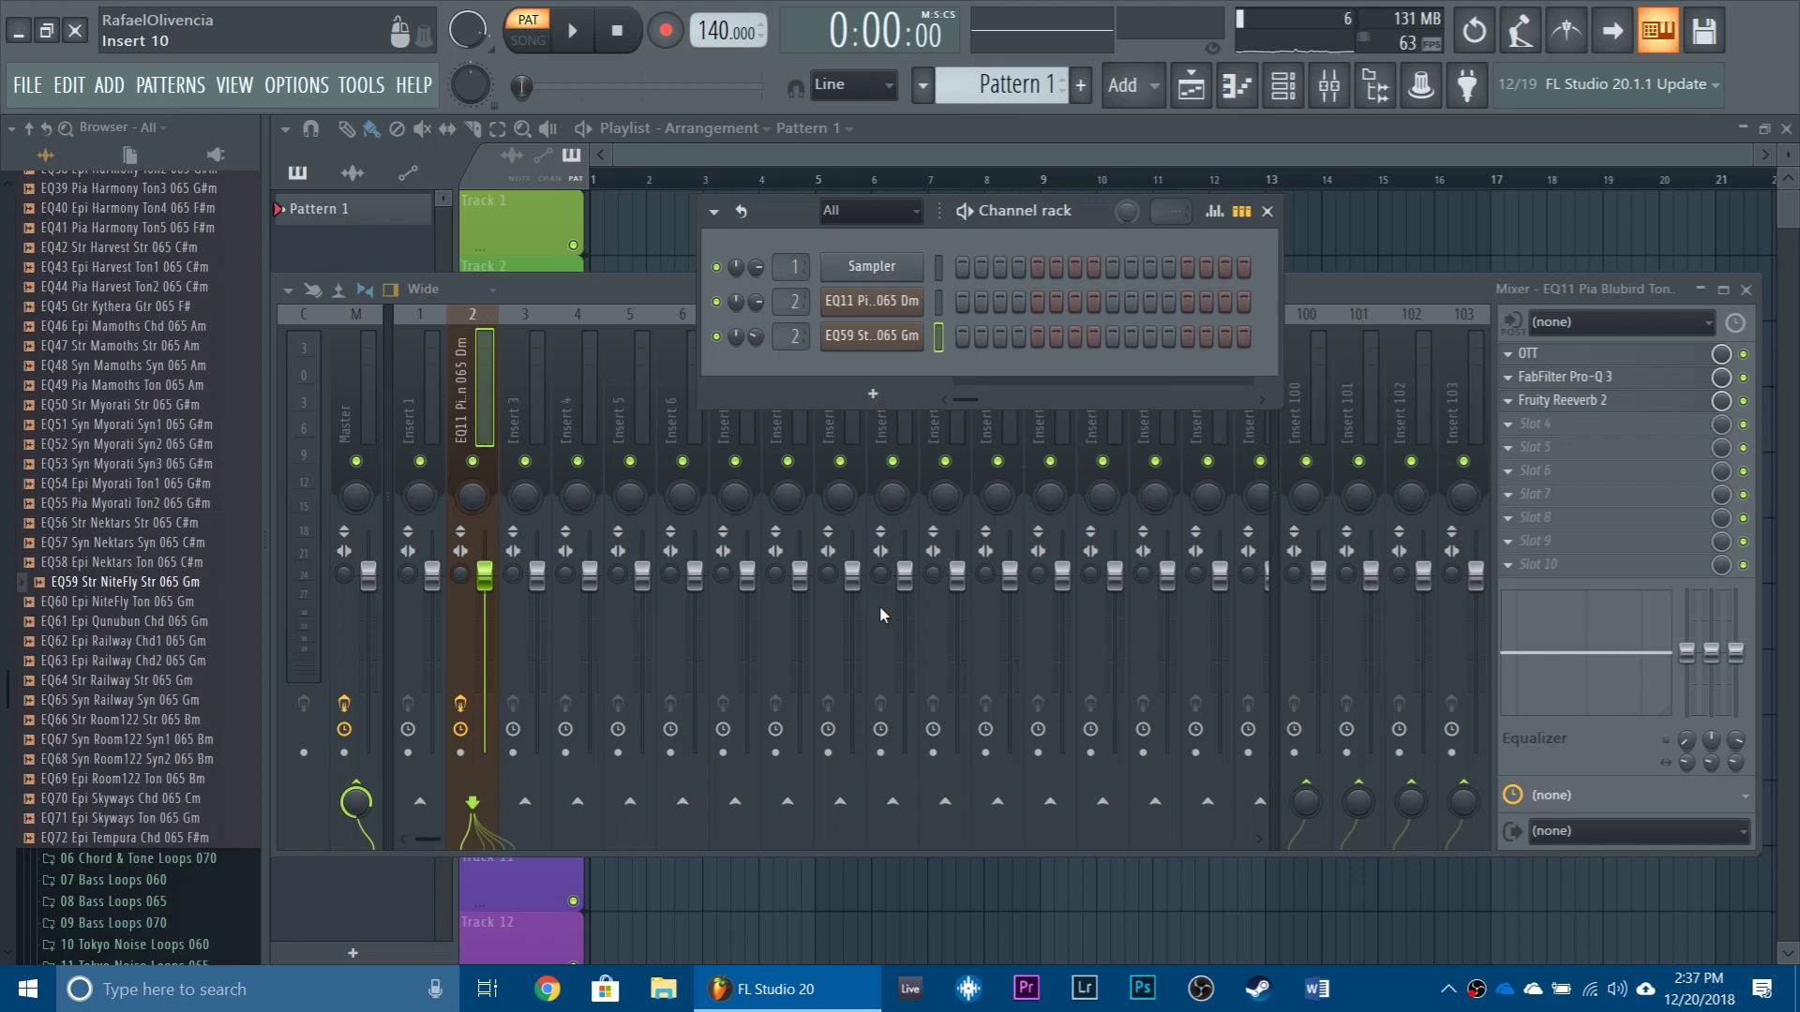
Step: Replace FabFilter Pro-Q 3 with Fruity parametric EQ 2 on mixer track 2
click(872, 393)
click(752, 389)
click(1508, 377)
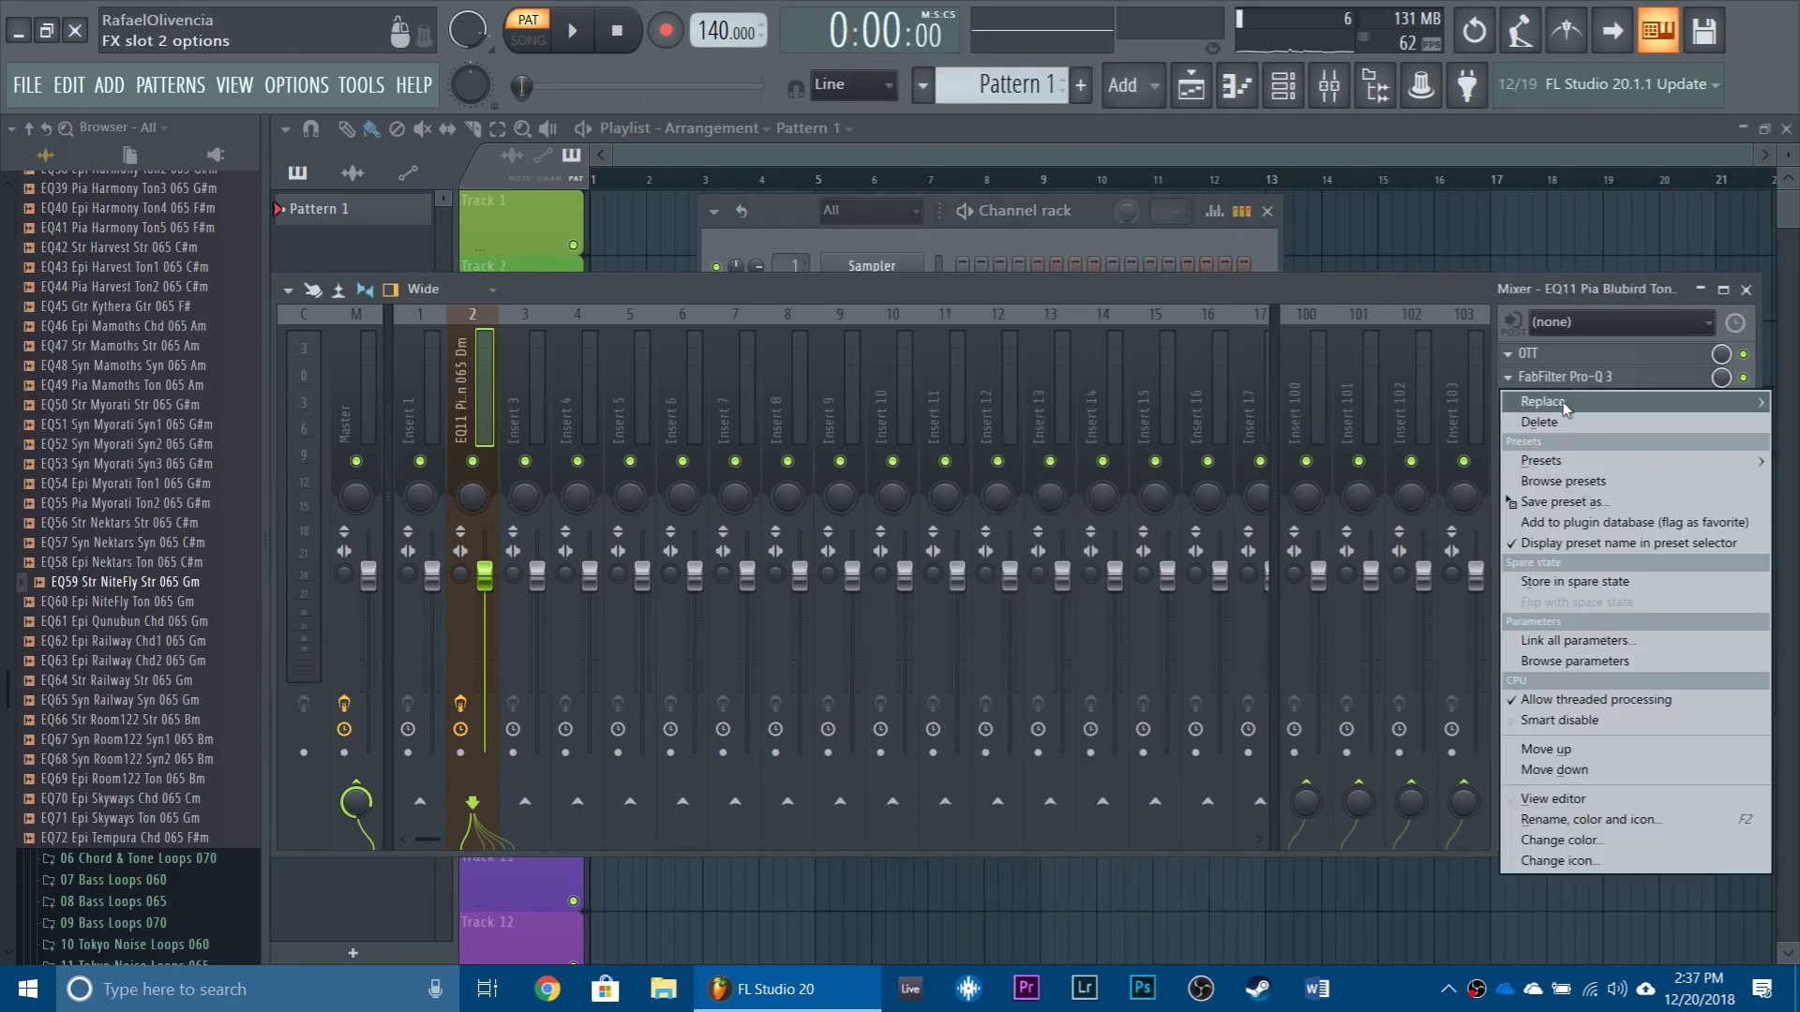
mouse_move(1546, 401)
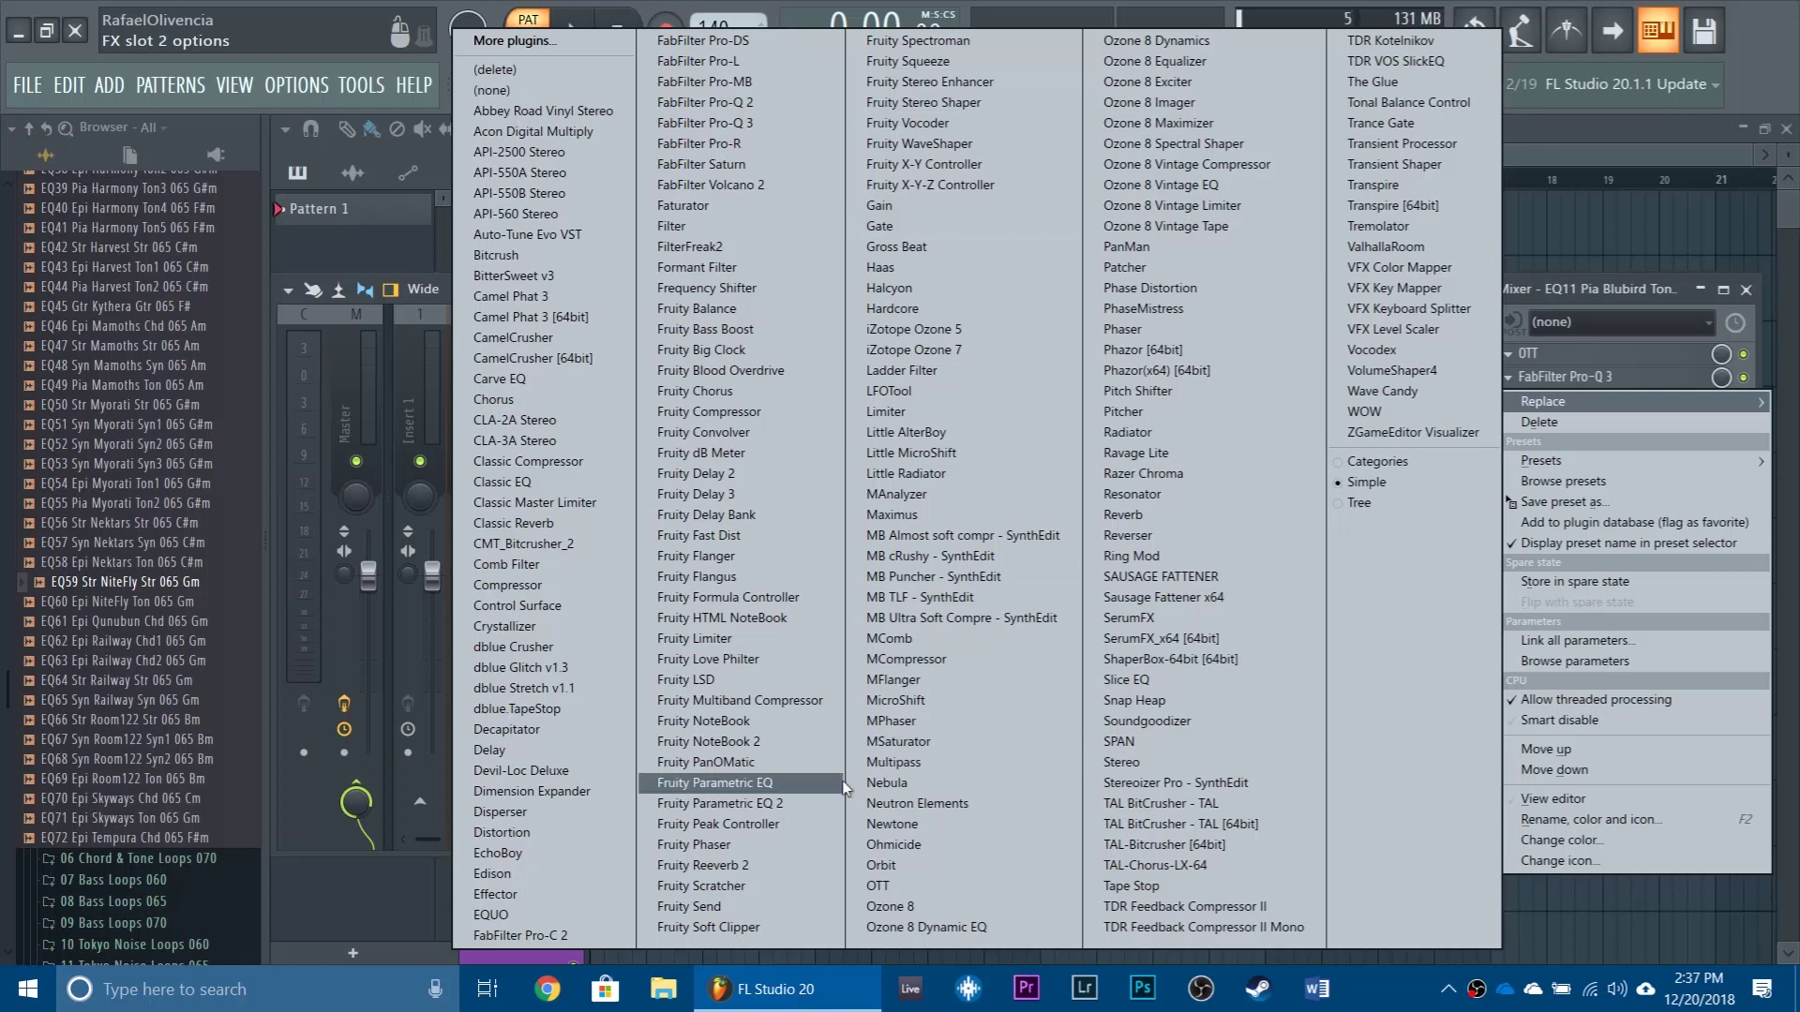
click(810, 803)
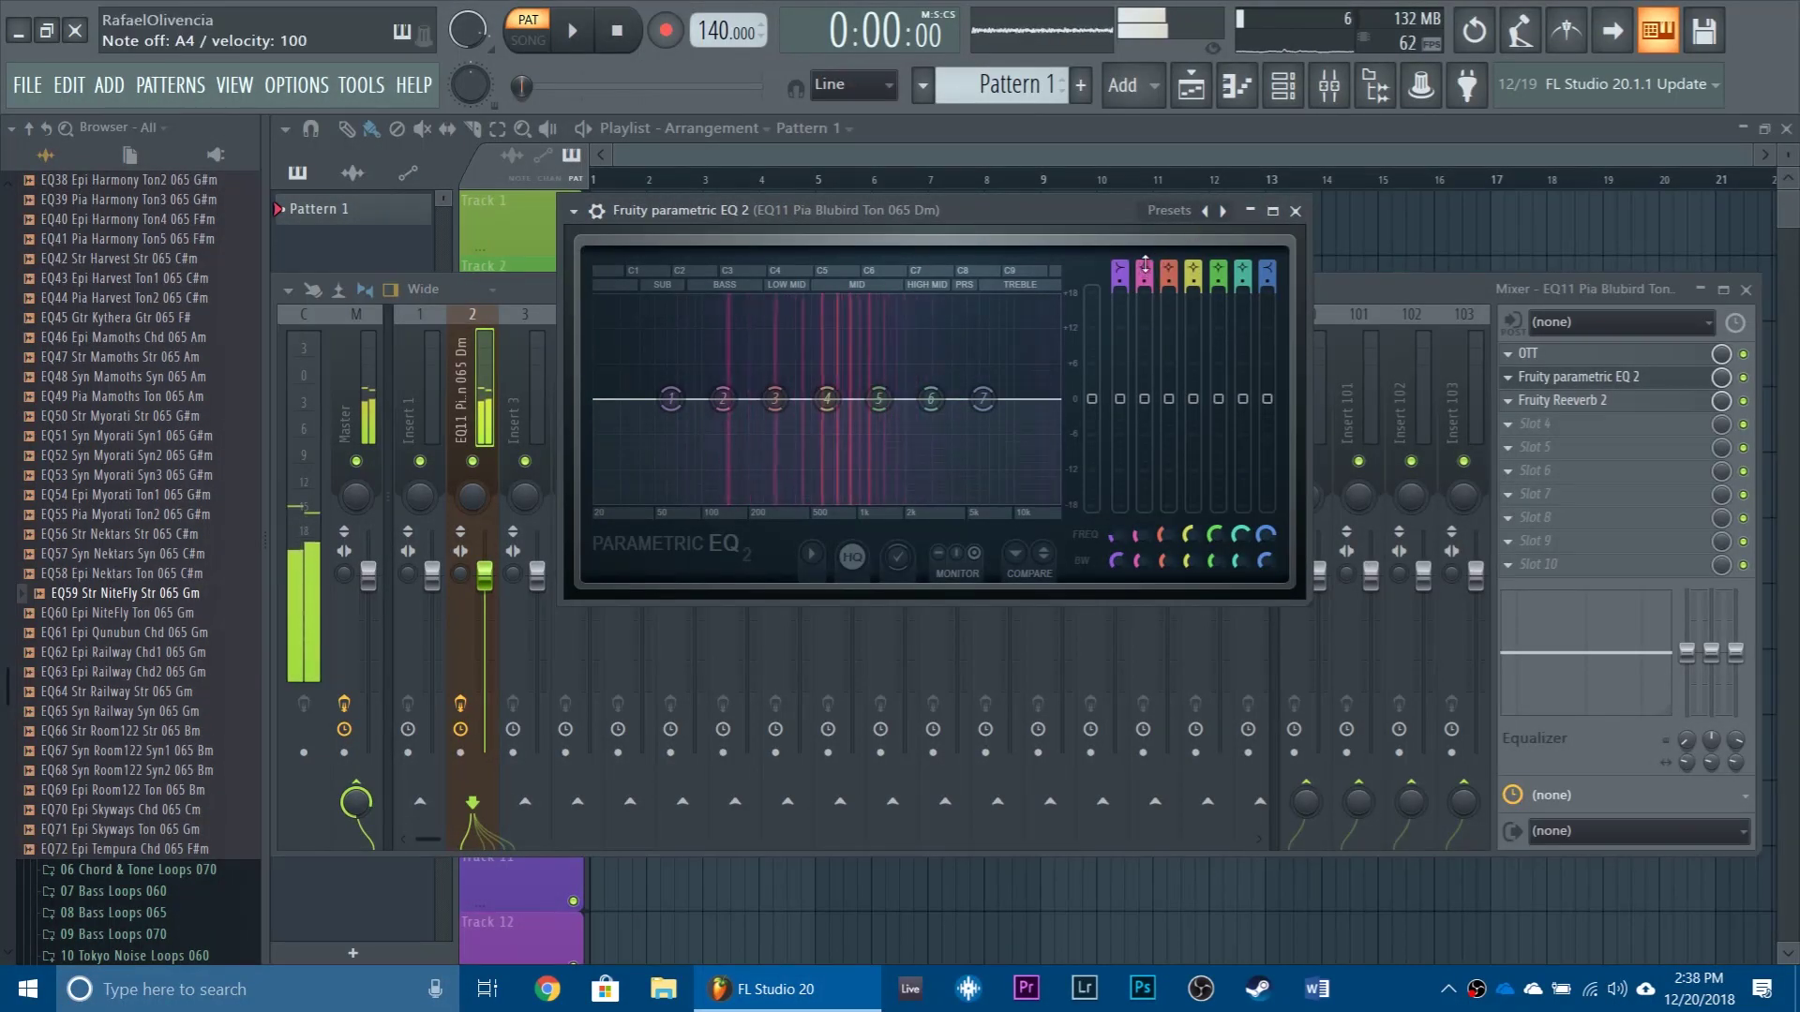
Step: Apply the 40Hz cut preset to the parametric EQ, raise band 1's frequency, and change its filter shape to band pass
click(1208, 217)
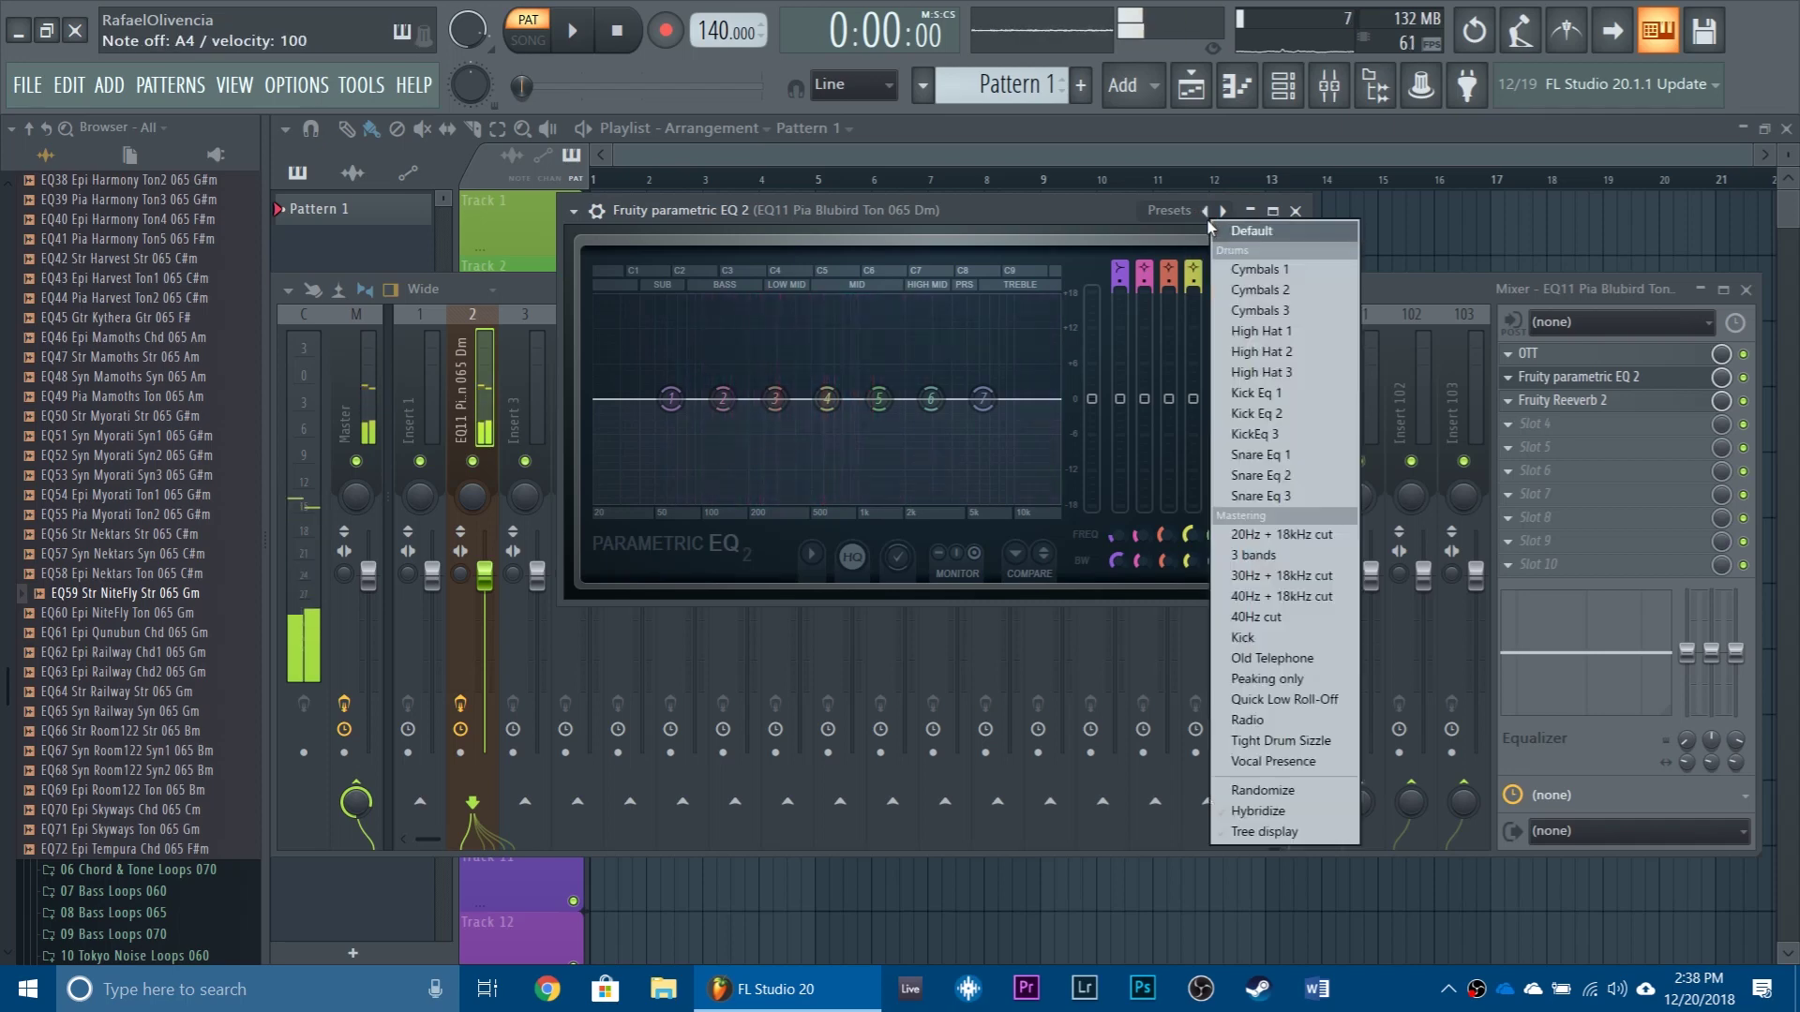
click(1256, 617)
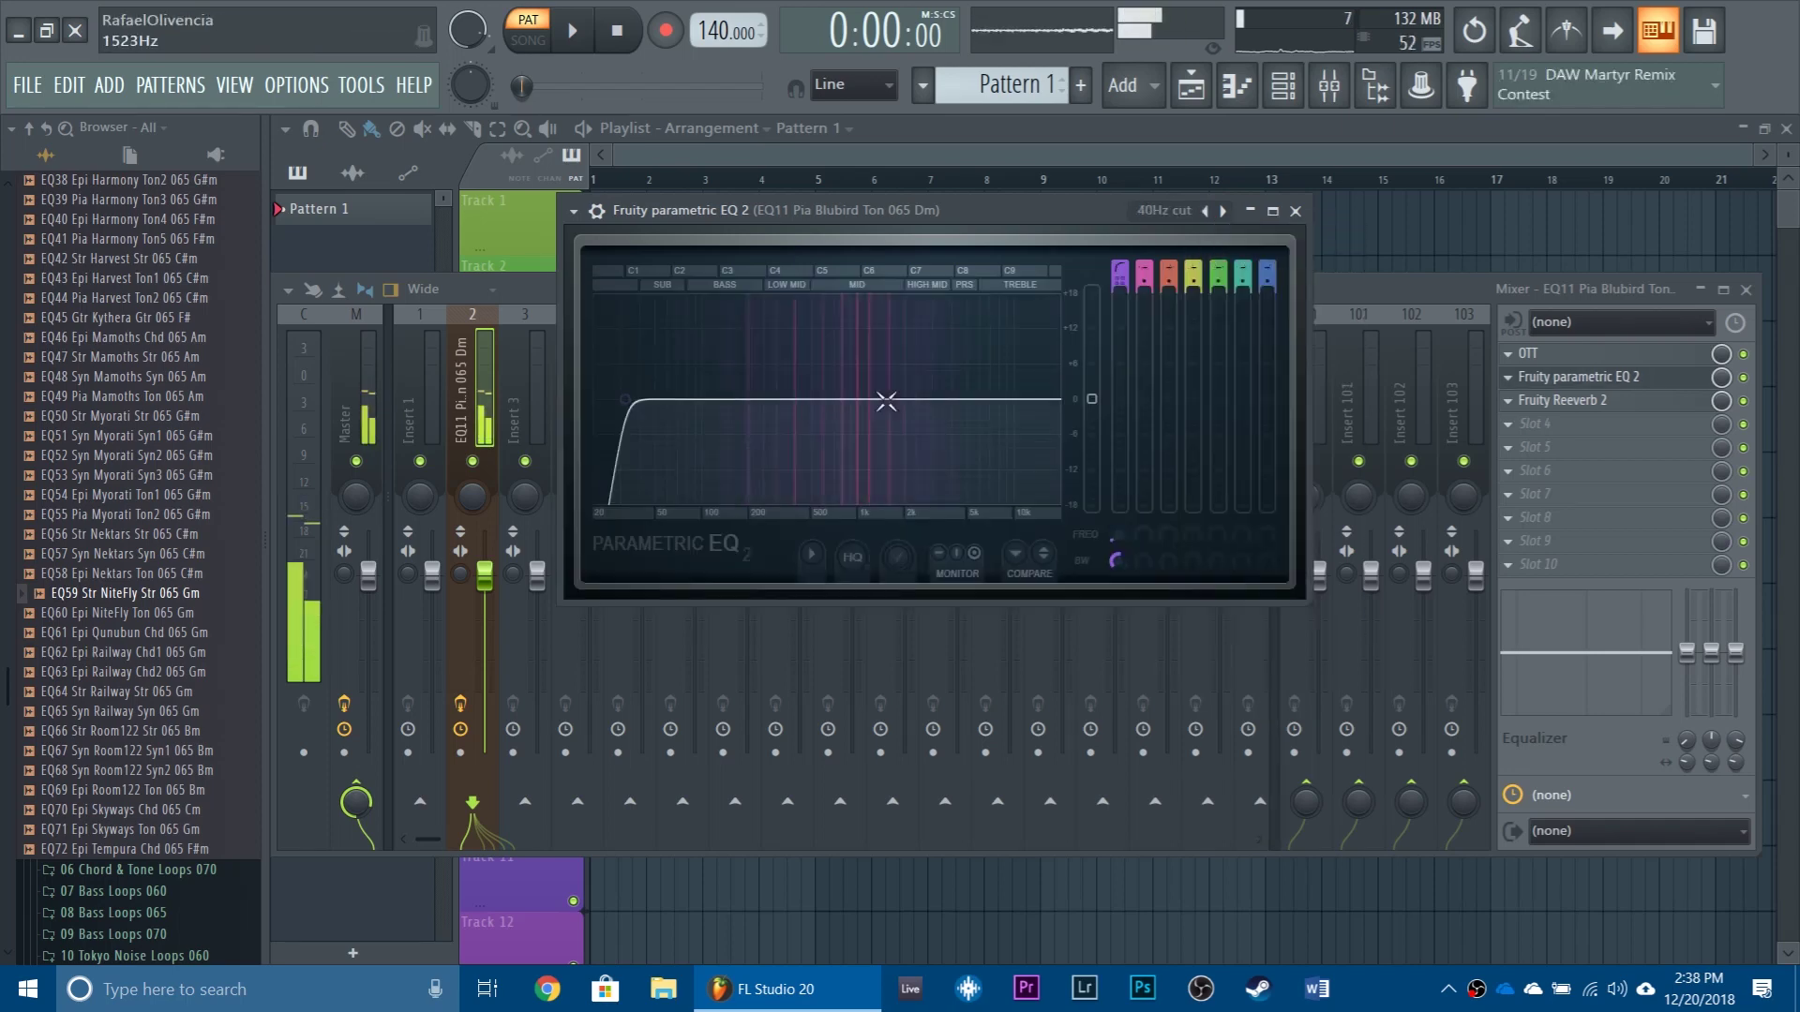
drag(647, 401, 727, 401)
mouse_move(1114, 273)
mouse_down()
mouse_move(1114, 310)
mouse_move(1114, 287)
mouse_up()
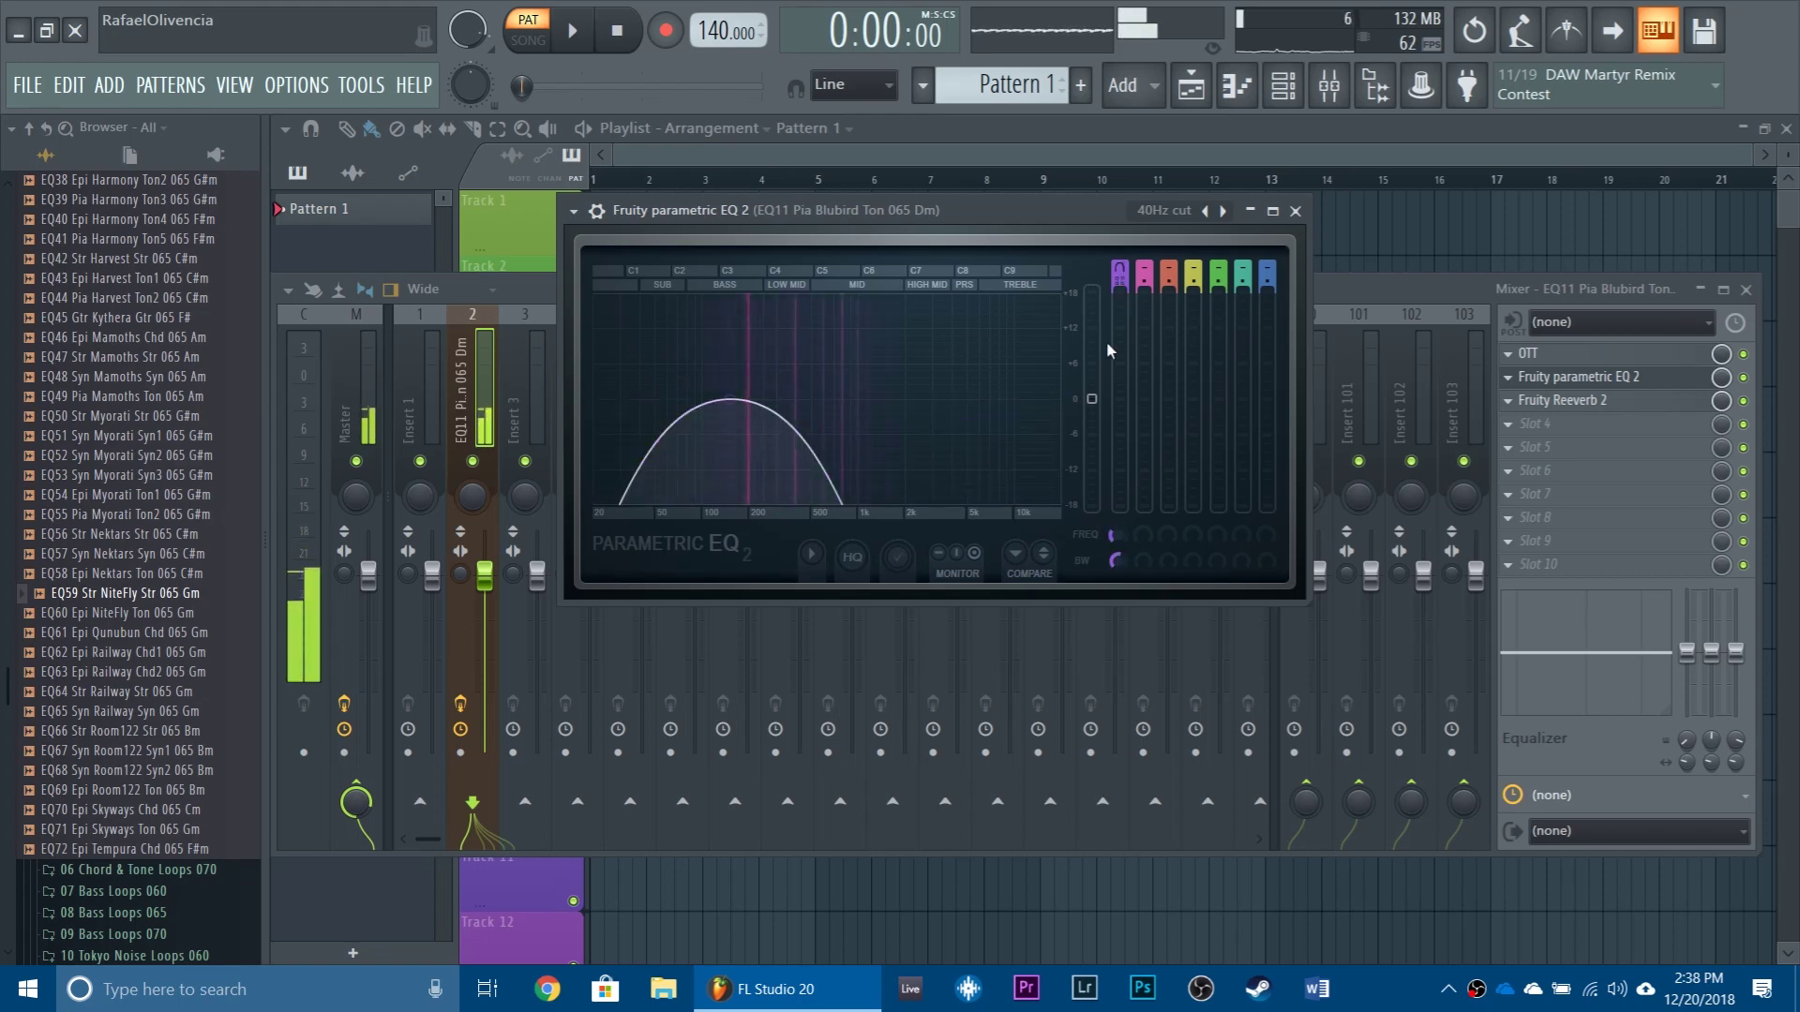
Step: Raise the parametric EQ's band 1 frequency until the band-pass curve centres just below 1 kHz, and close the EQ window
drag(1112, 535, 1113, 493)
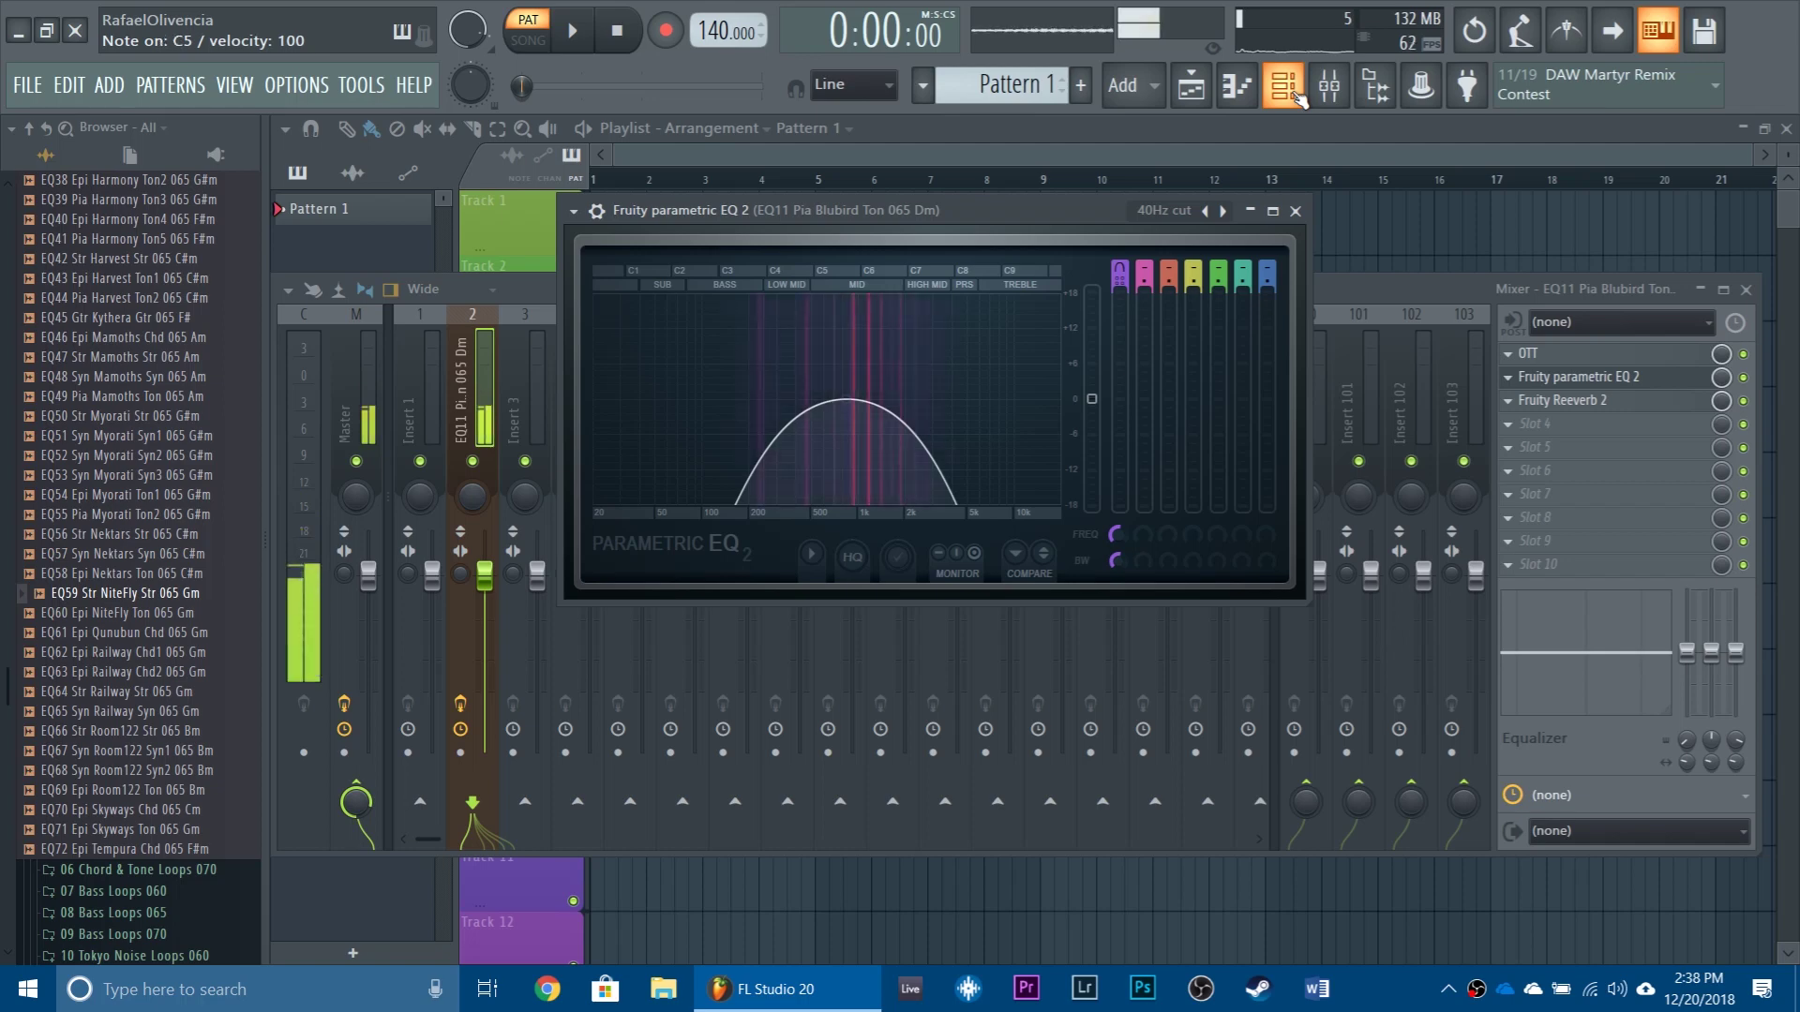
drag(1115, 534, 1117, 530)
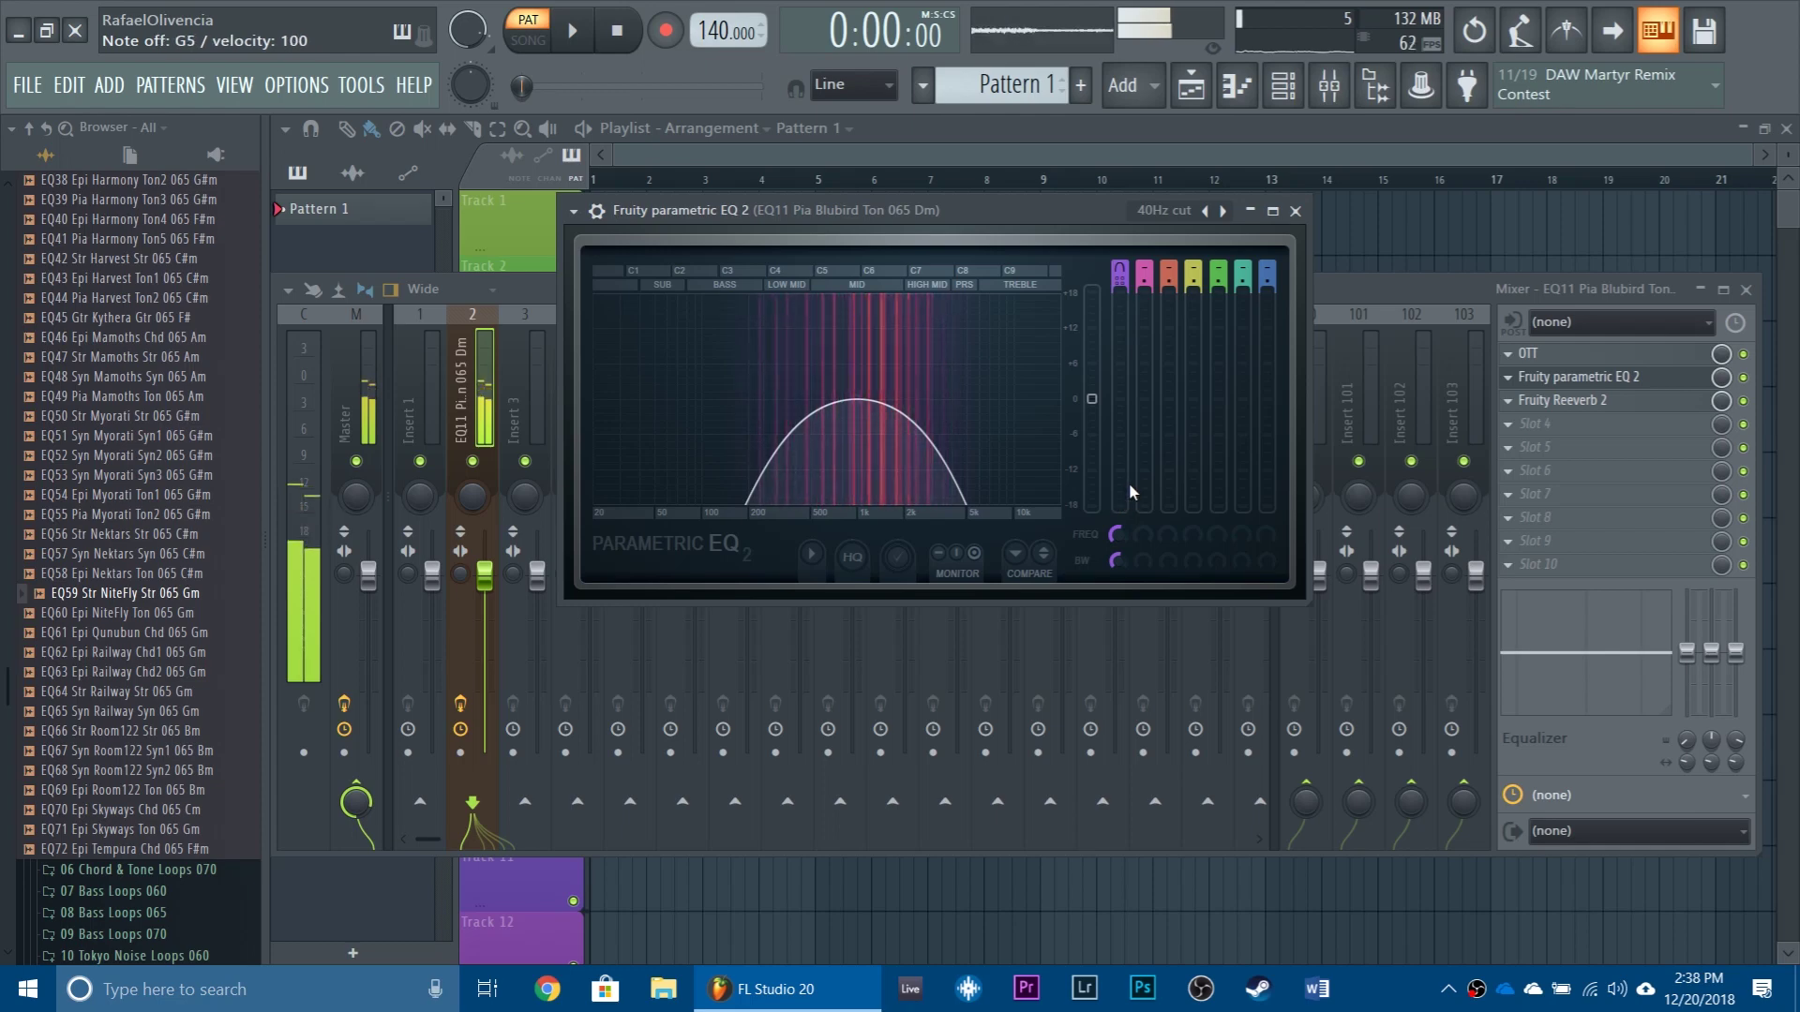
click(1294, 211)
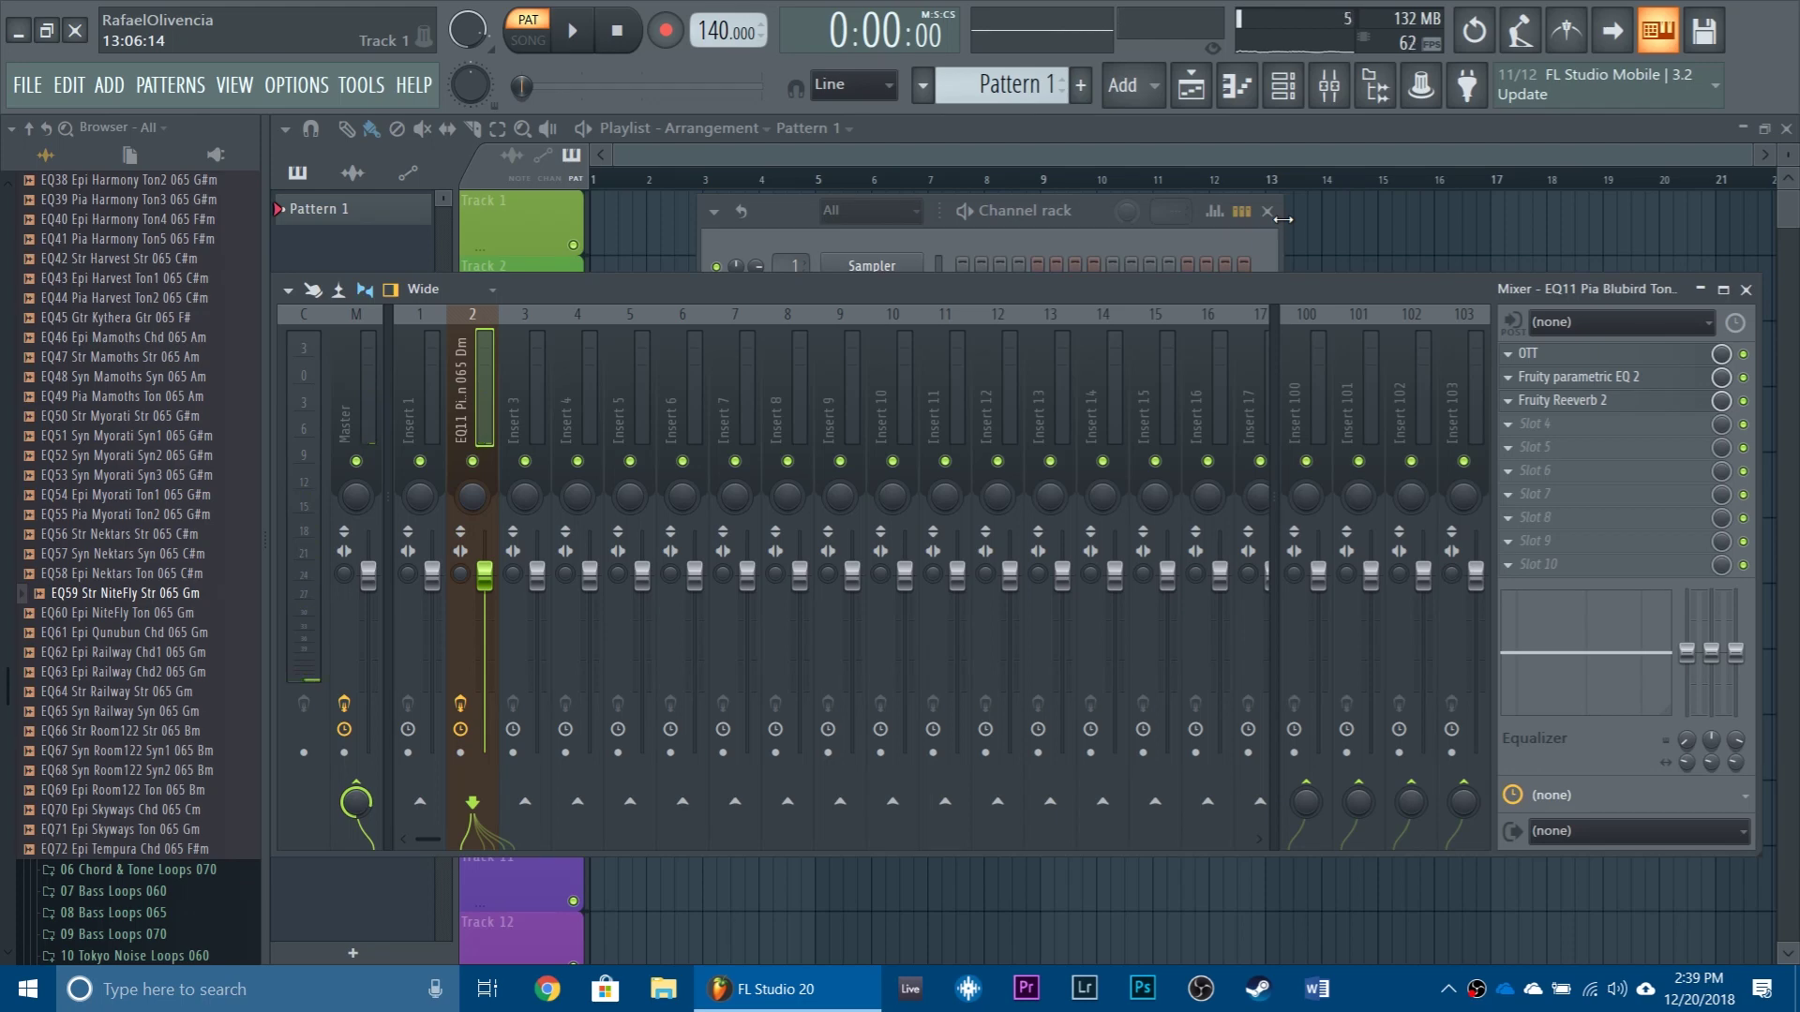
Step: Bring the channel rack forward and find Fruity Granulizer in the list of plugins available for a new channel
click(1021, 223)
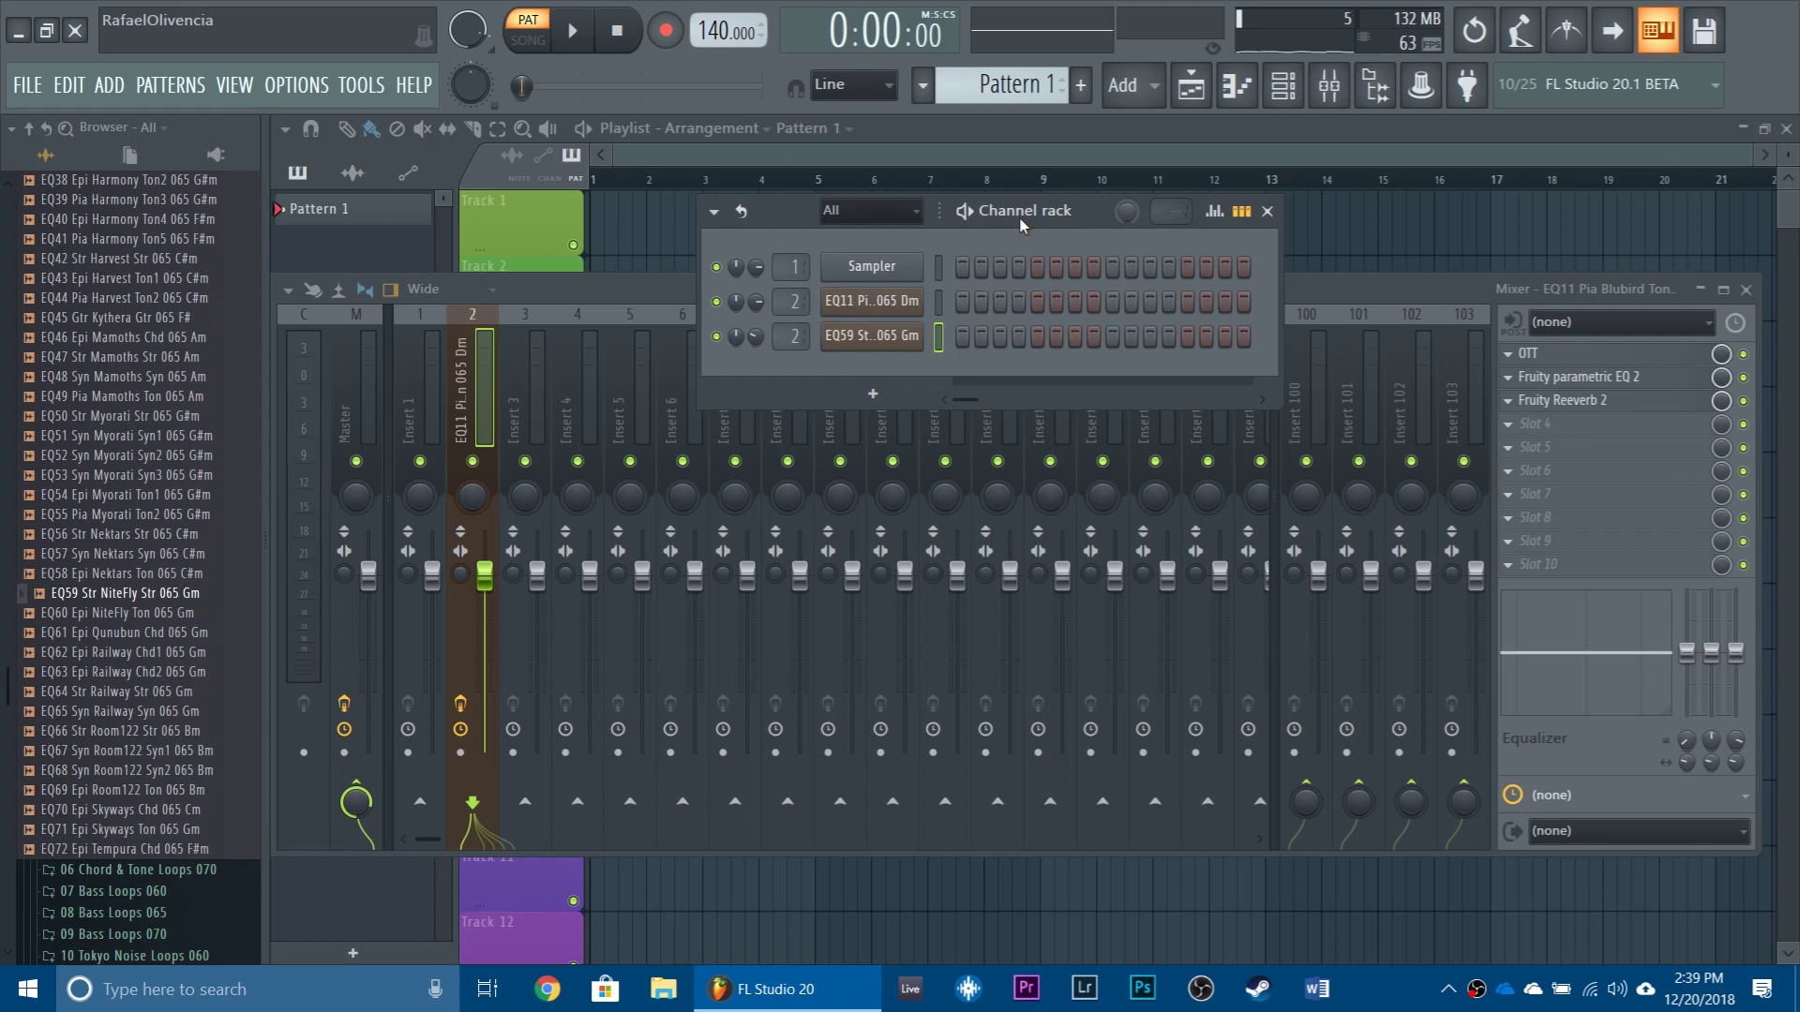
click(873, 394)
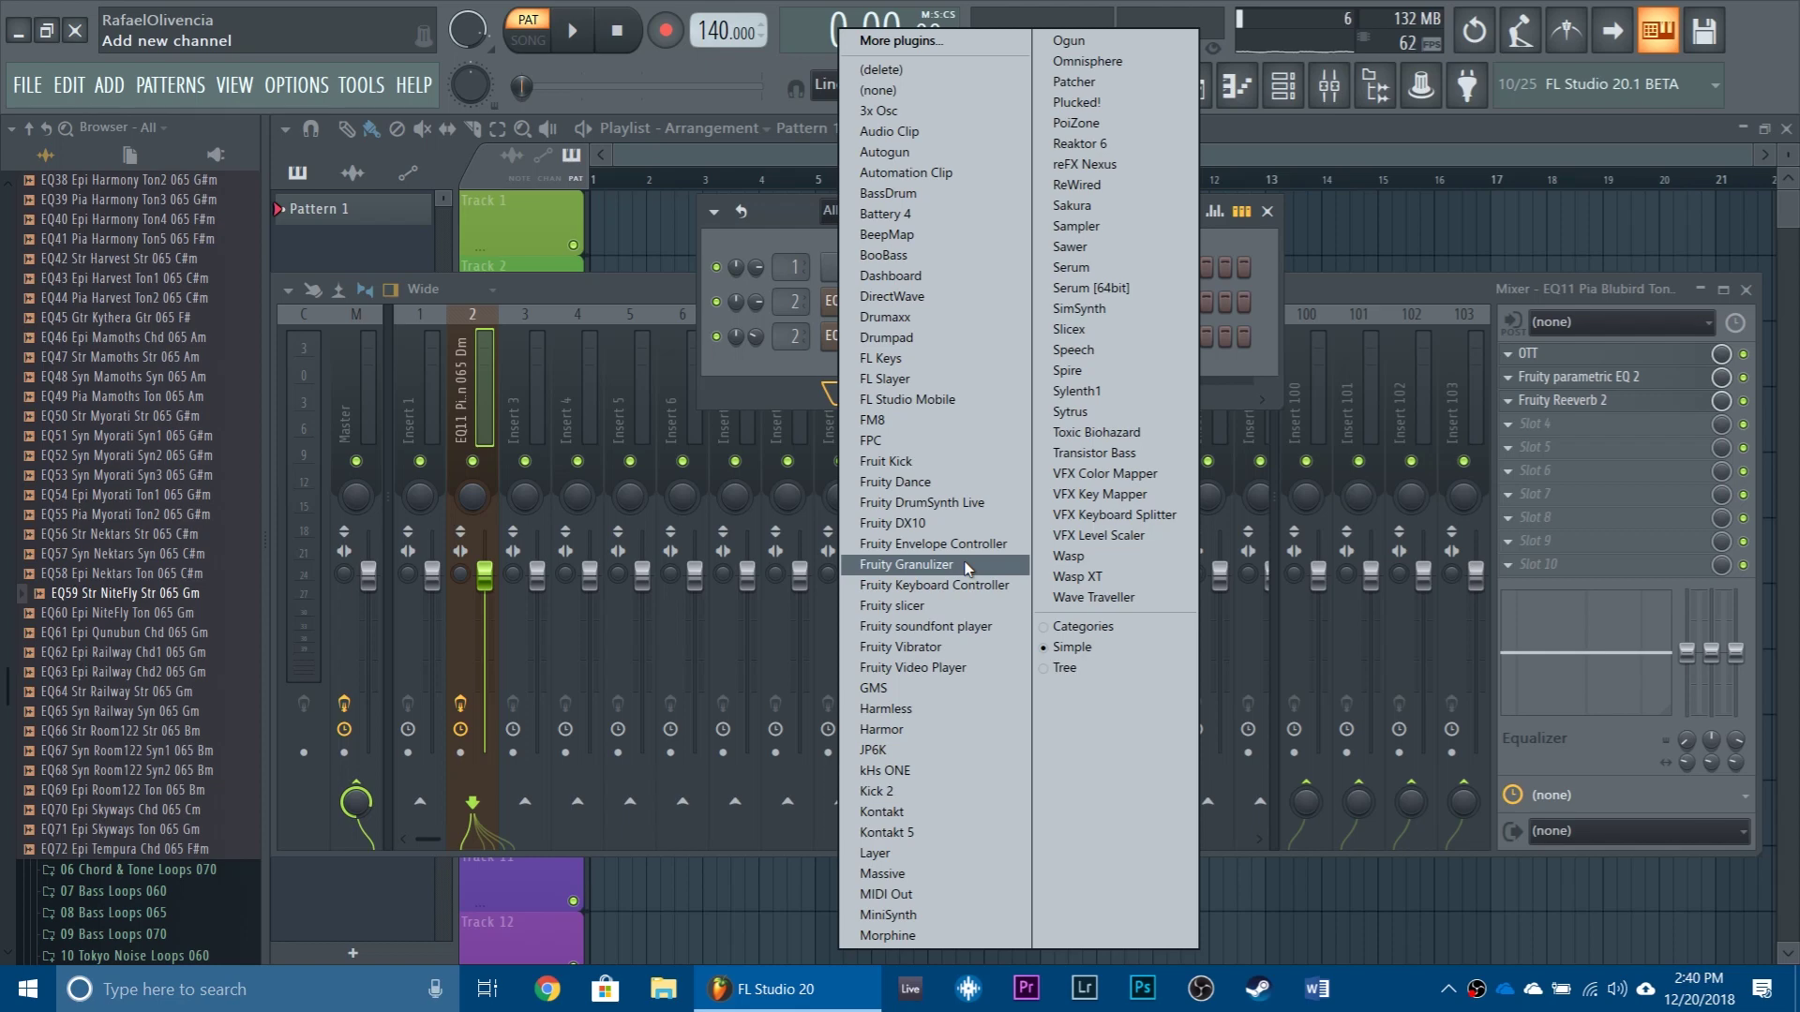
click(793, 379)
Step: Open the EQ11 Pia Blubird channel's sample settings and reposition the window over the mixer
click(853, 309)
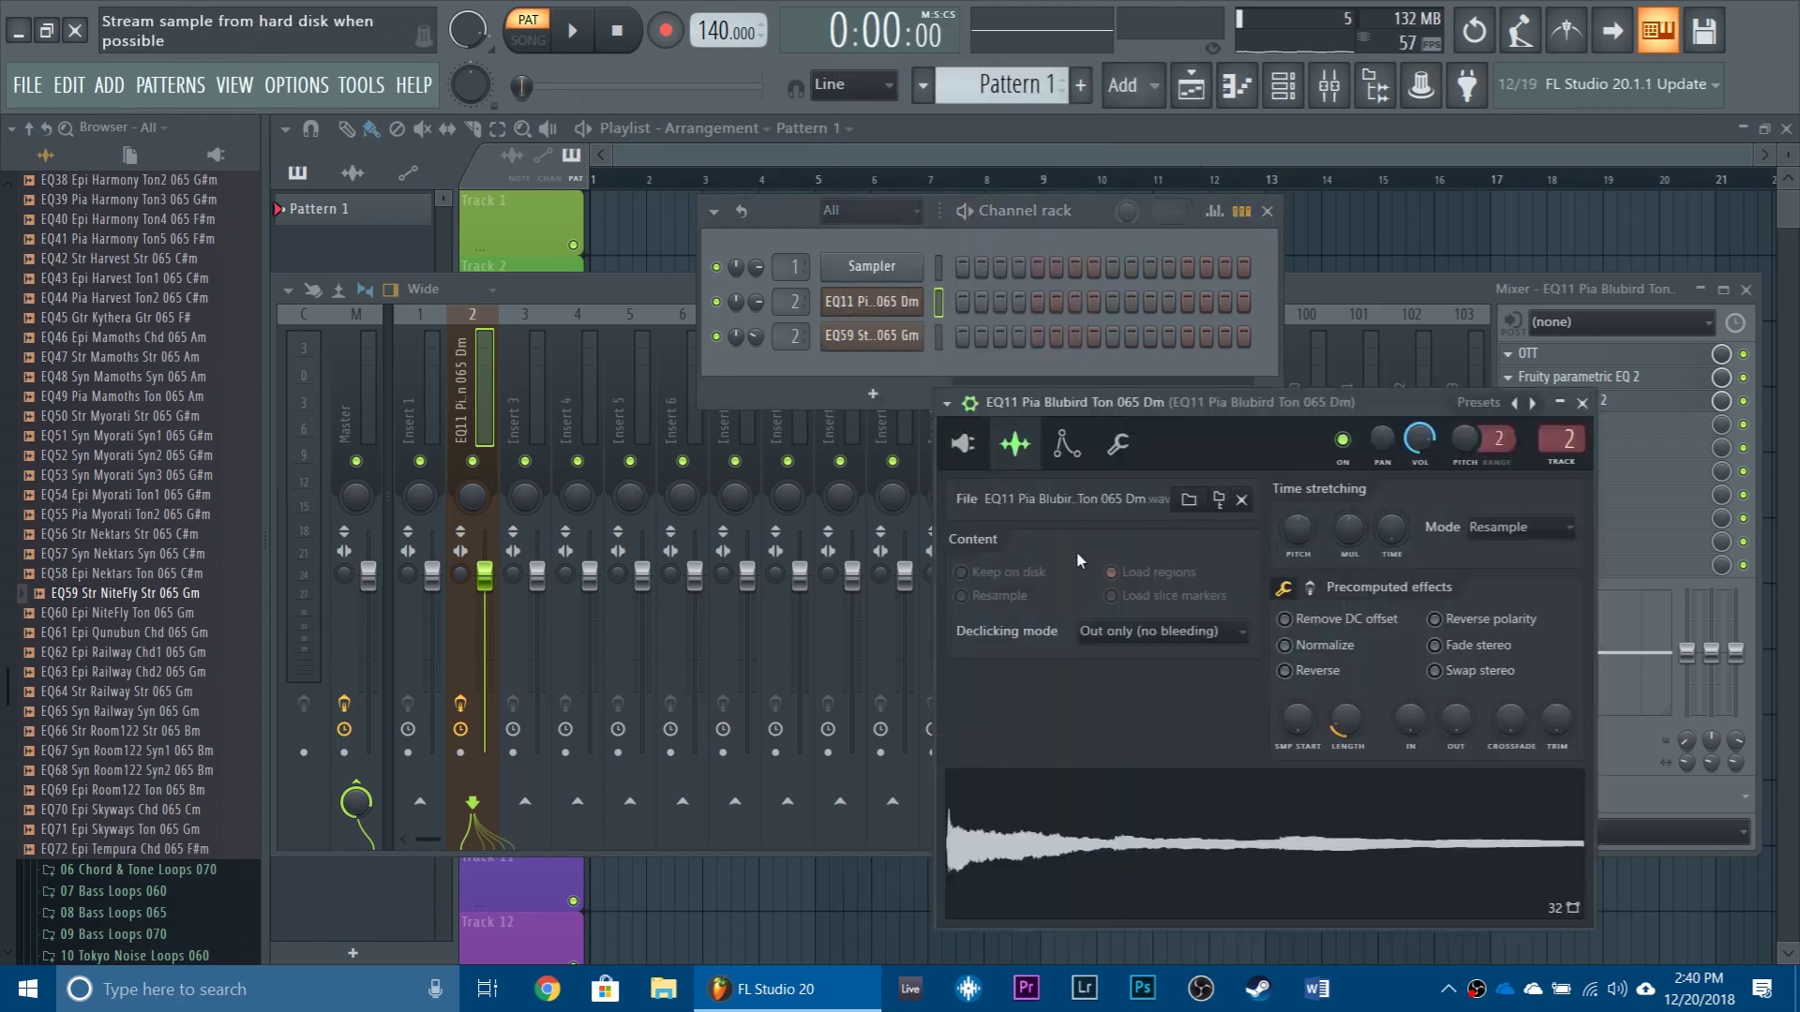
drag(1102, 411, 999, 386)
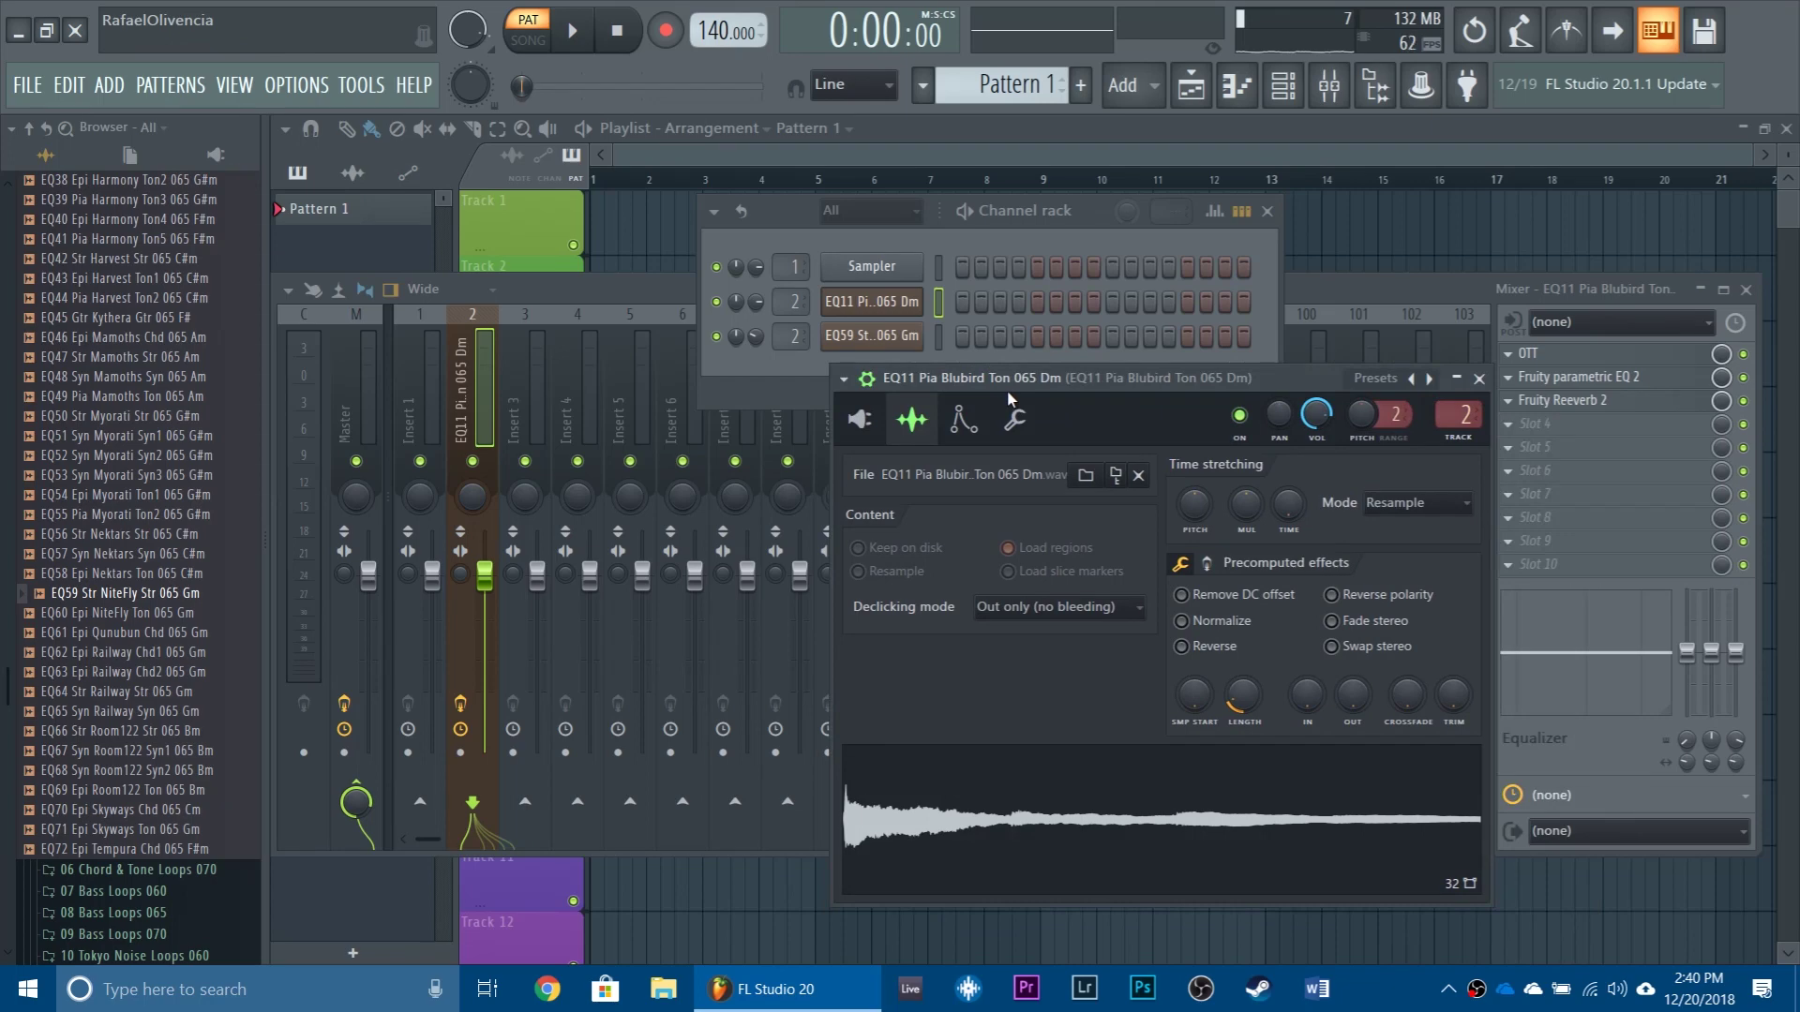